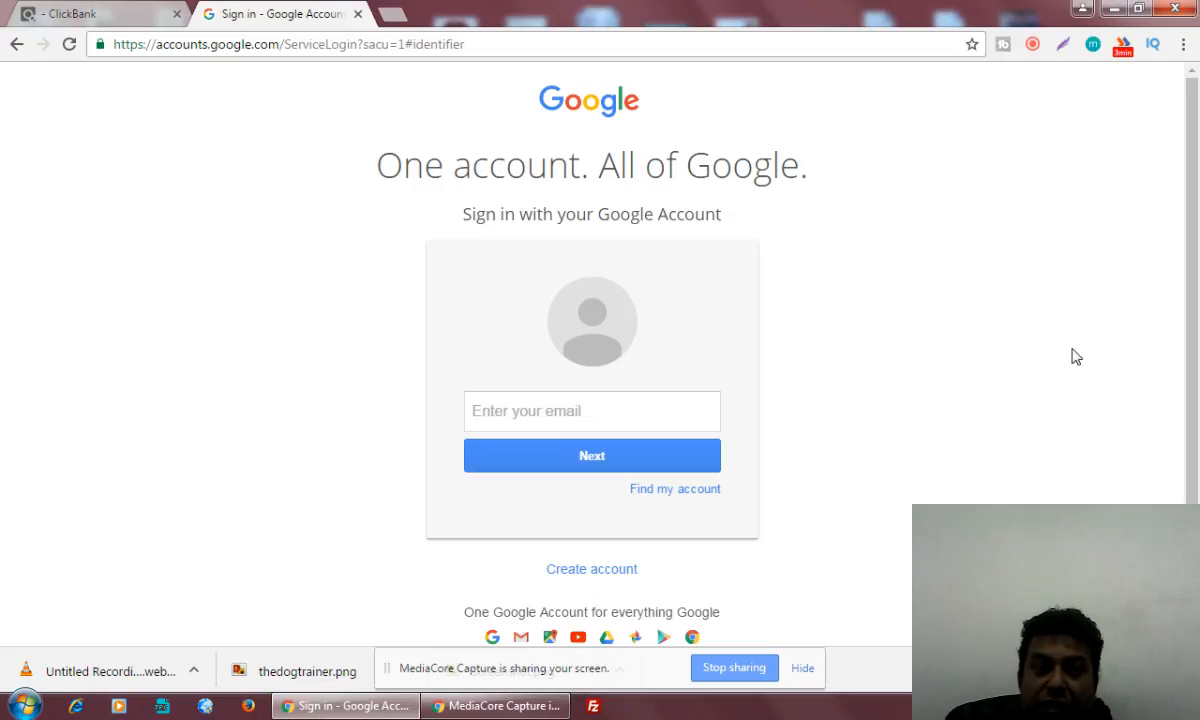
Open youtube.com and start signing in with an account other than the ones listed
{"action": "left_click", "coordinate": [338, 50]}
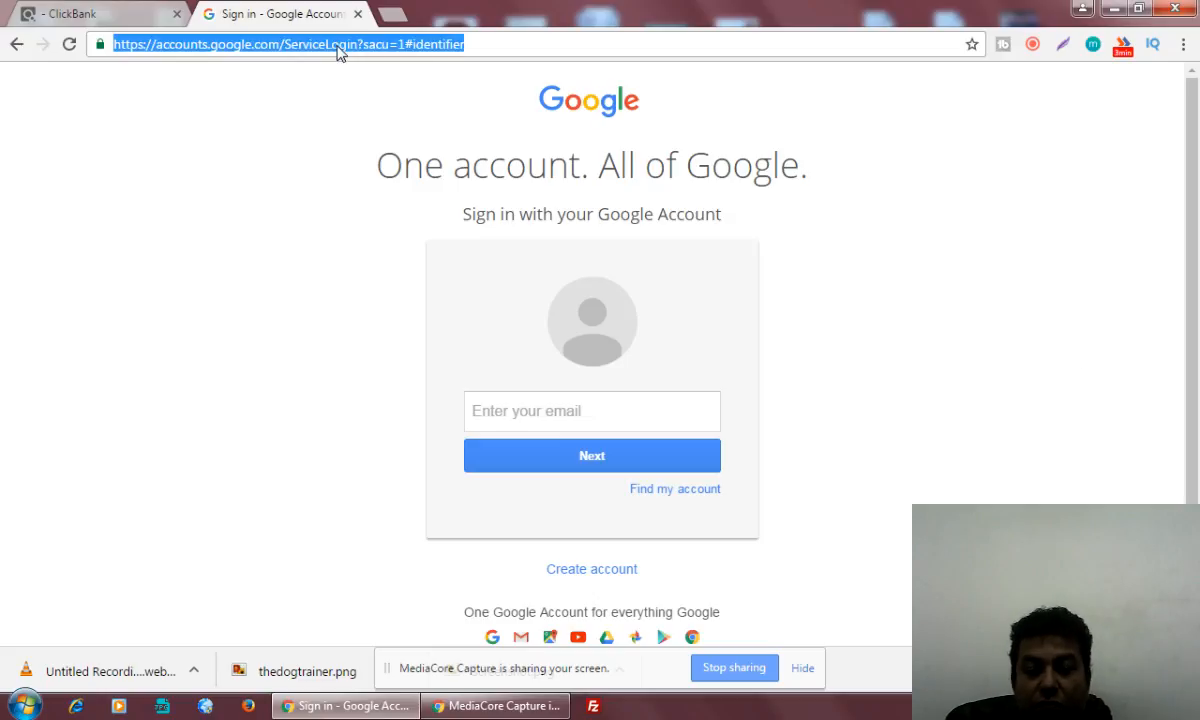
{"action": "type", "text": "youtube.com"}
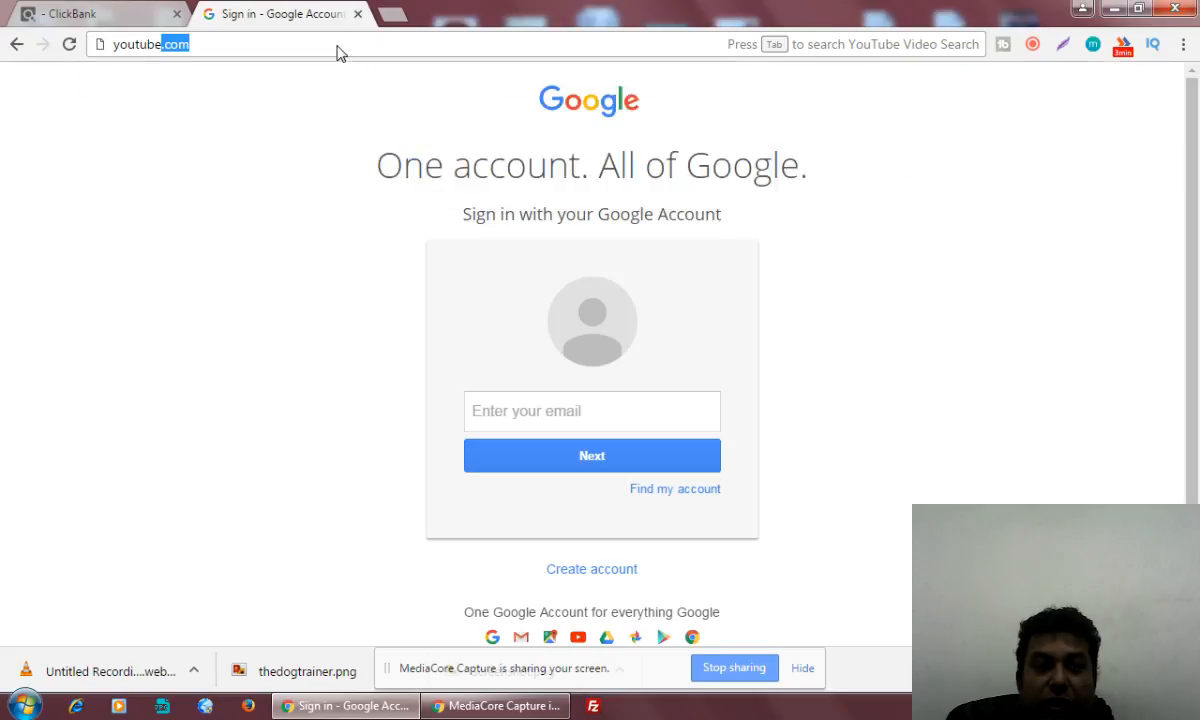
{"action": "key", "text": "Return"}
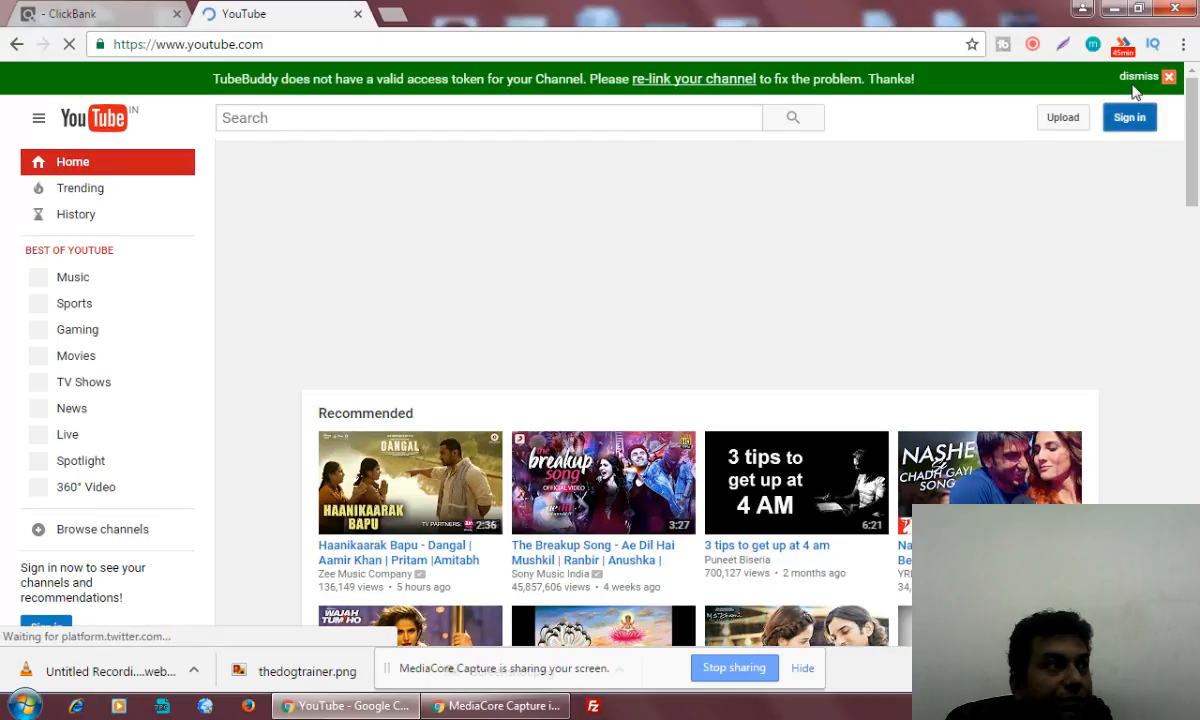
{"action": "left_click", "coordinate": [1130, 117]}
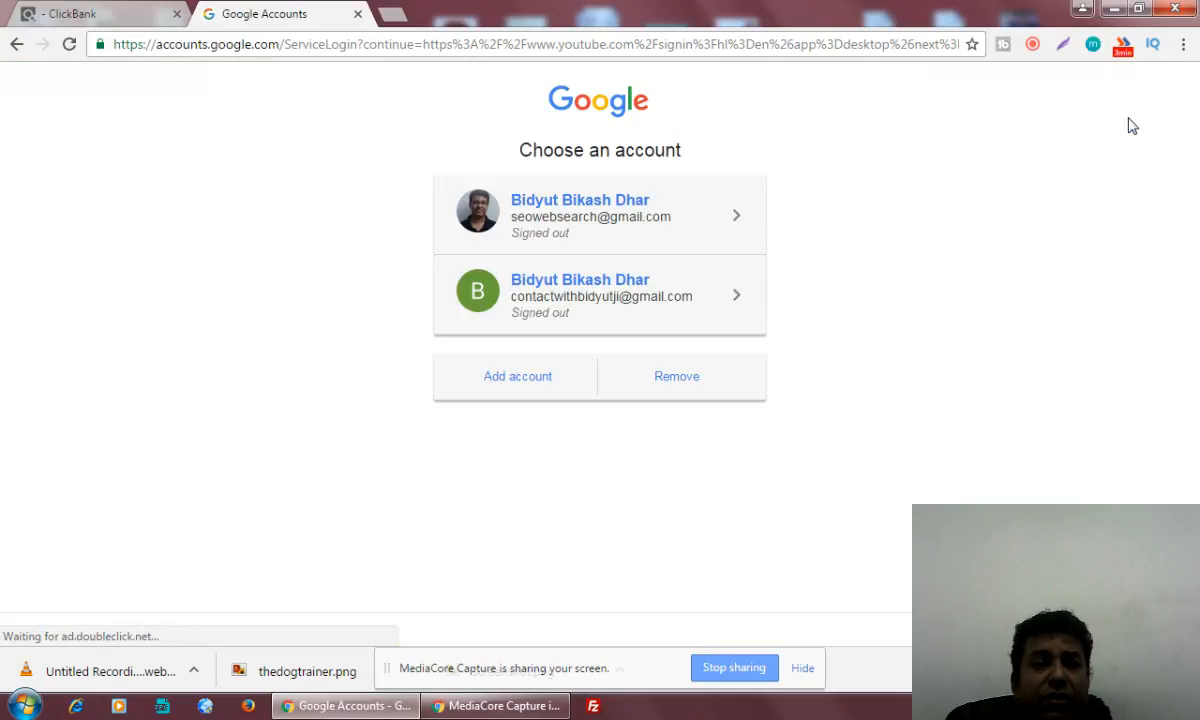
{"action": "left_click", "coordinate": [515, 384]}
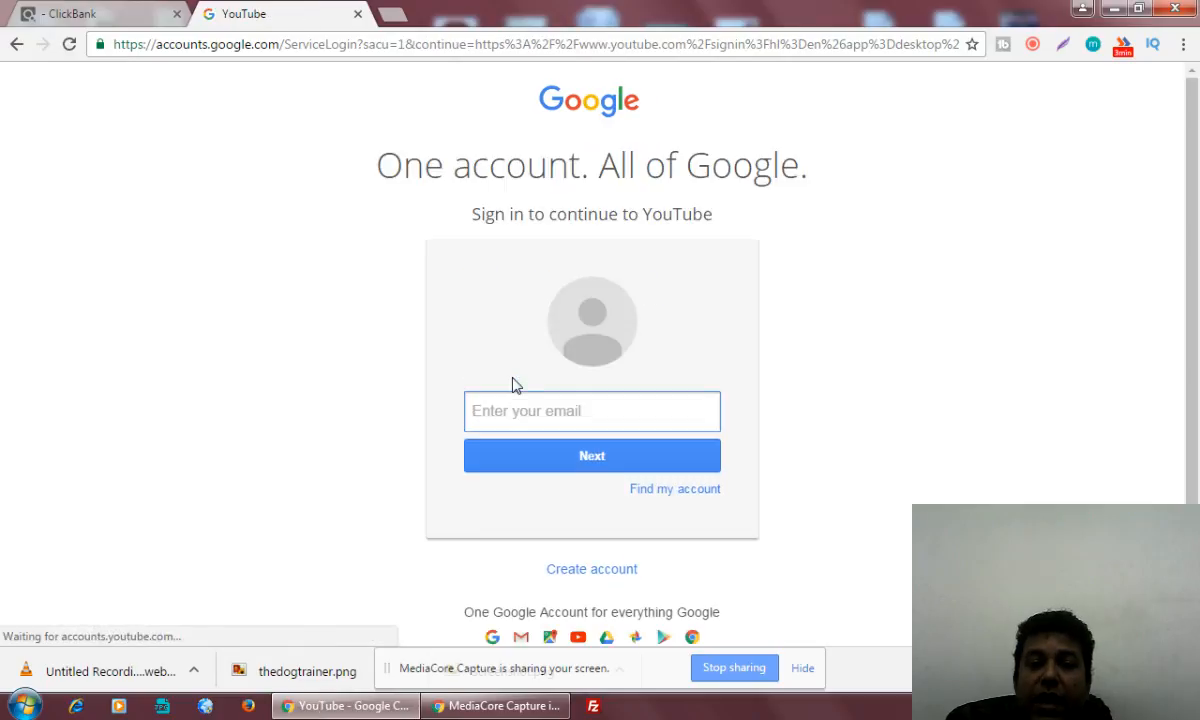
Enter the account's e-mail and password to sign in to YouTube
{"action": "type", "text": "bid"}
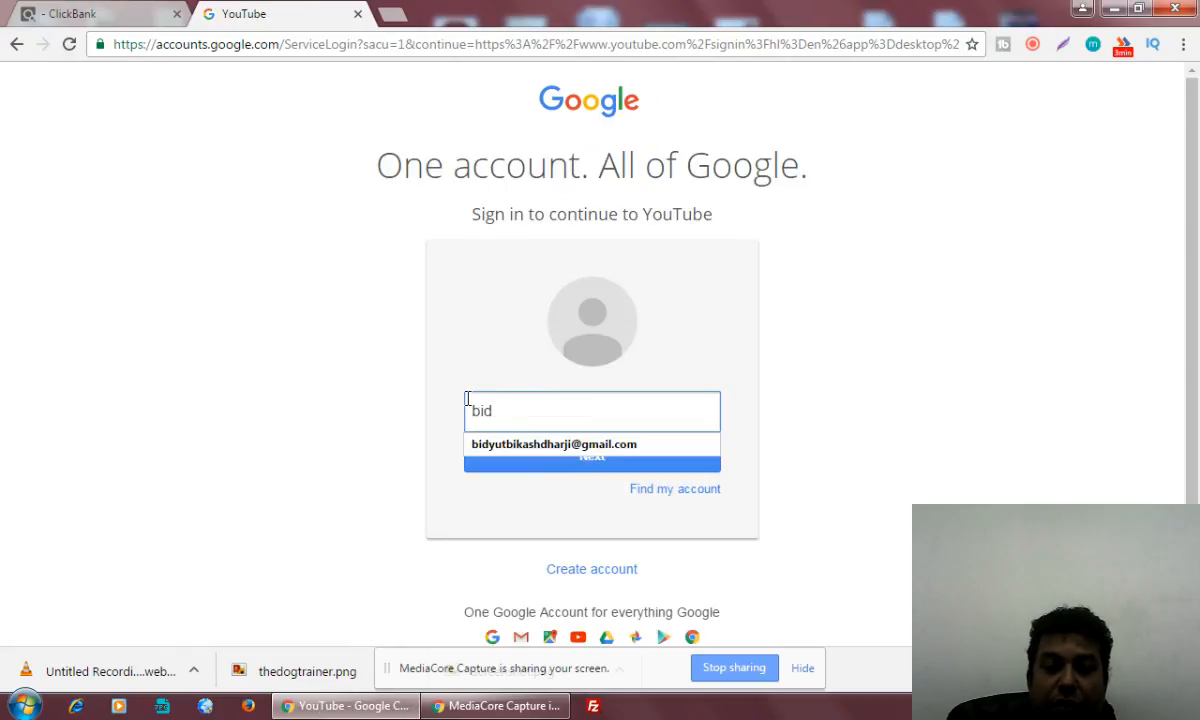
{"action": "left_click", "coordinate": [497, 444]}
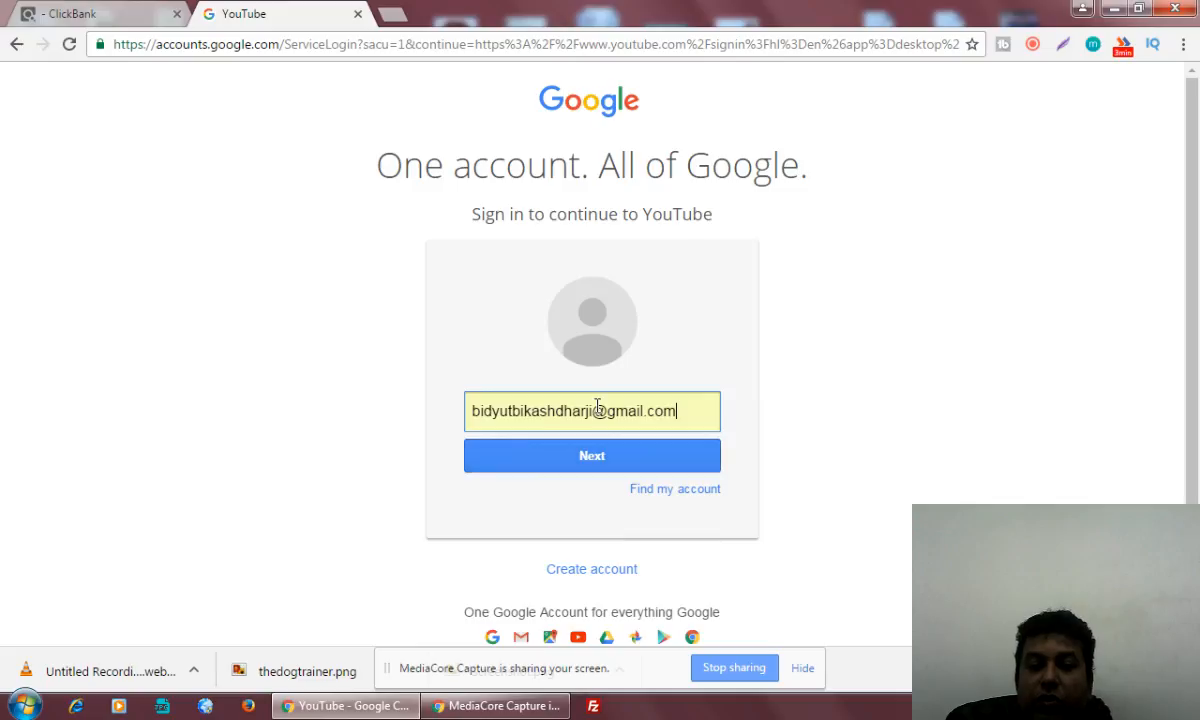
{"action": "left_click", "coordinate": [615, 466]}
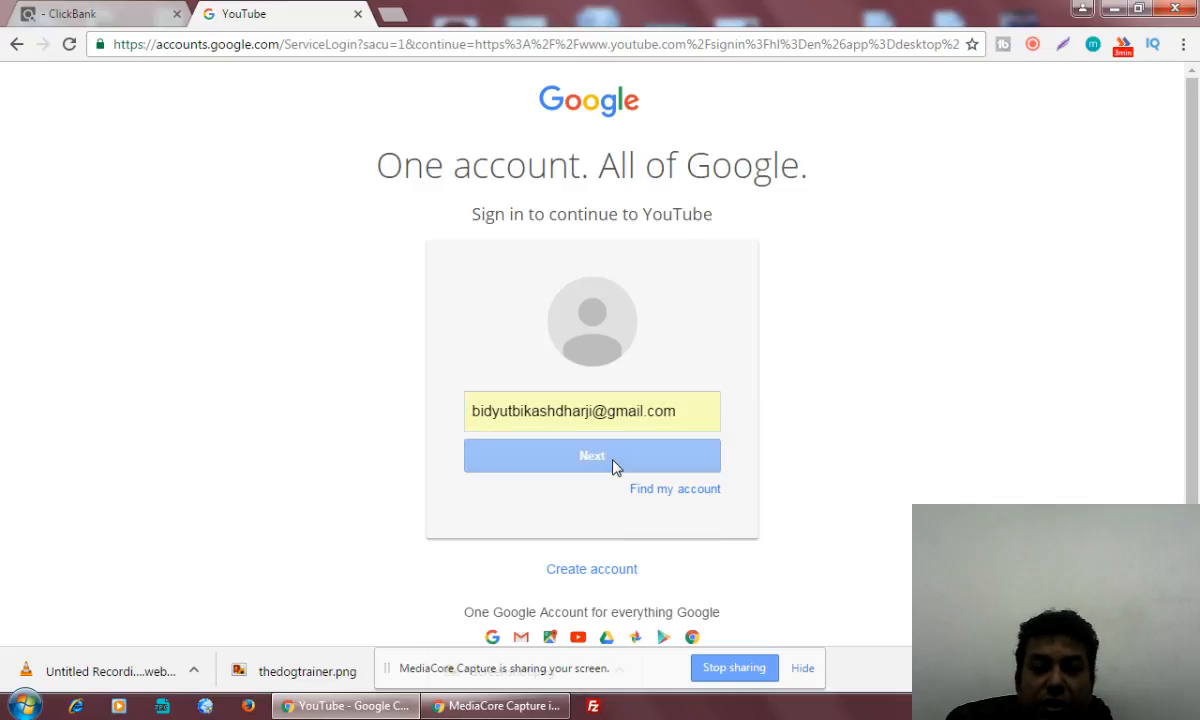
{"action": "type", "text": "******"}
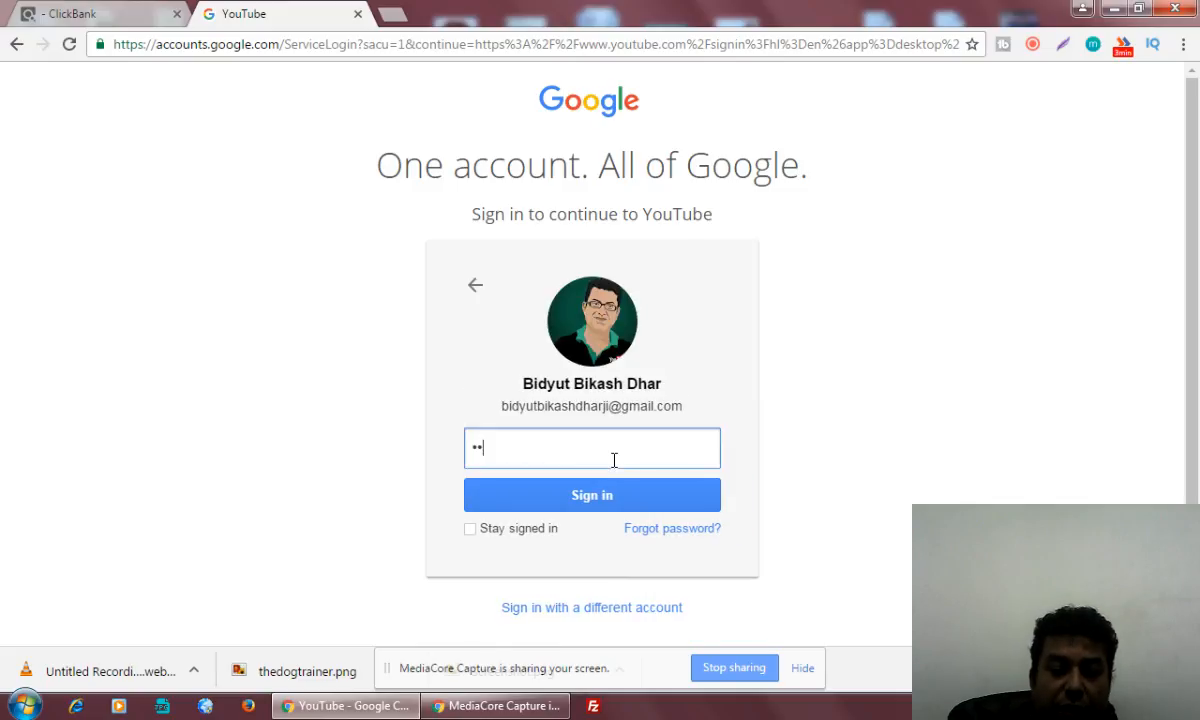
{"action": "type", "text": "*******"}
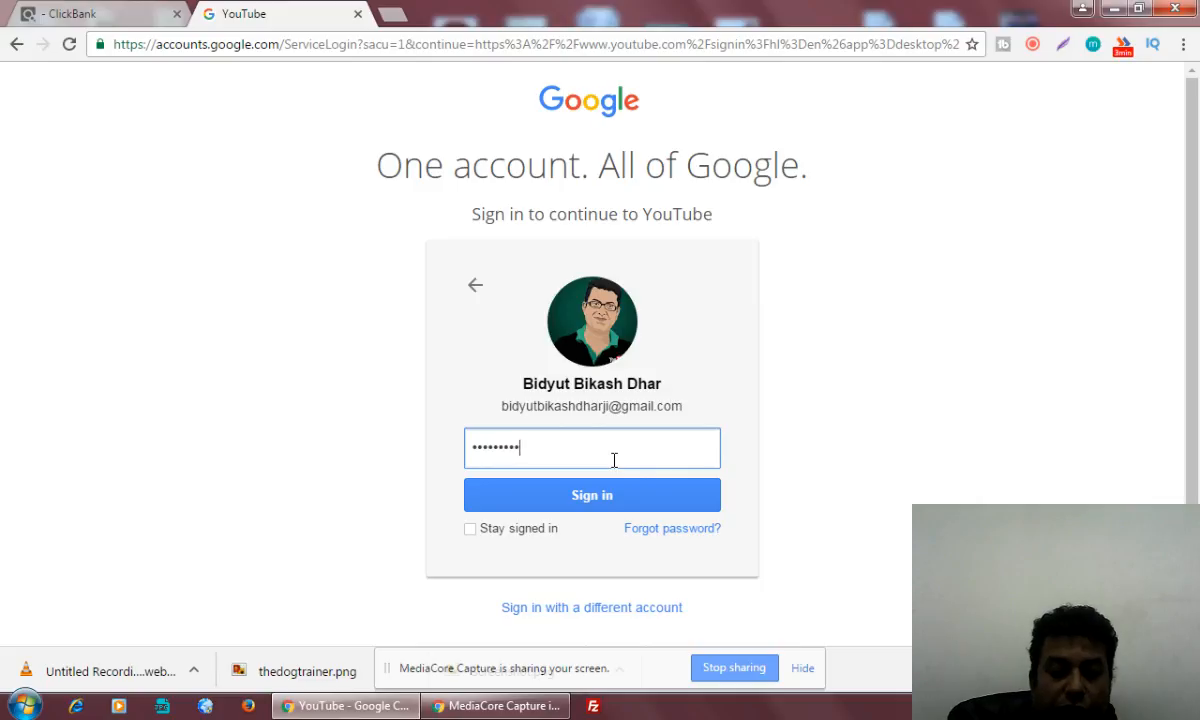
{"action": "type", "text": "***"}
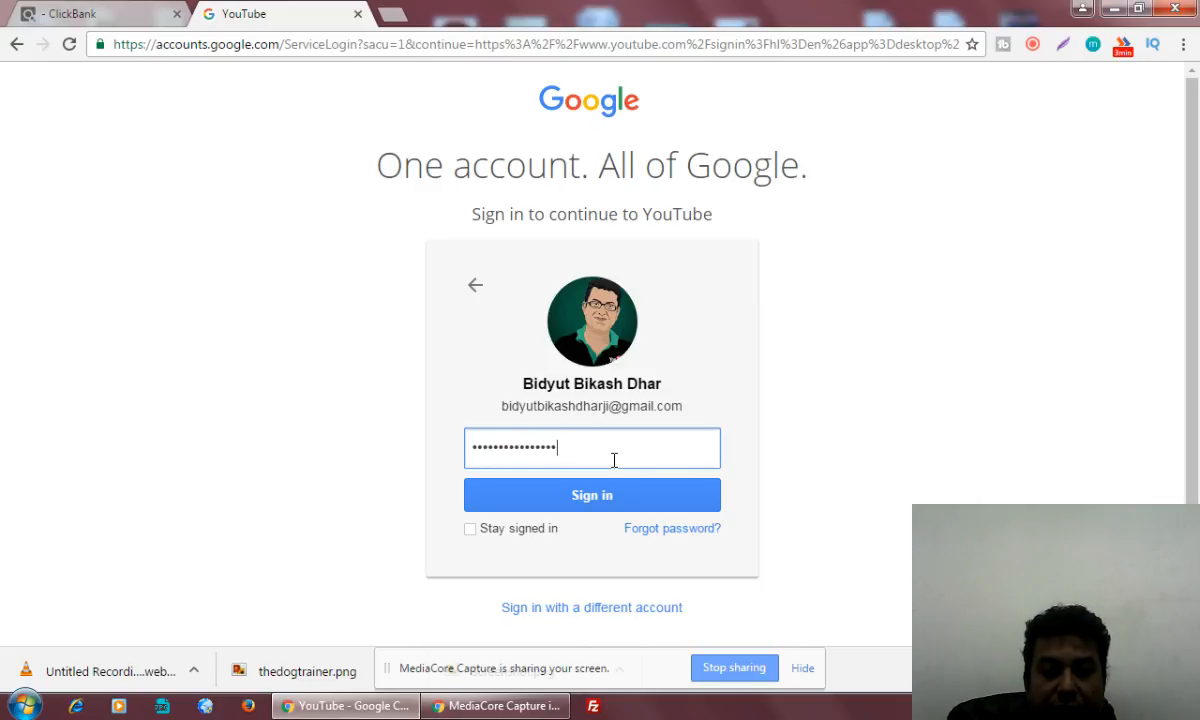
{"action": "left_click", "coordinate": [617, 497]}
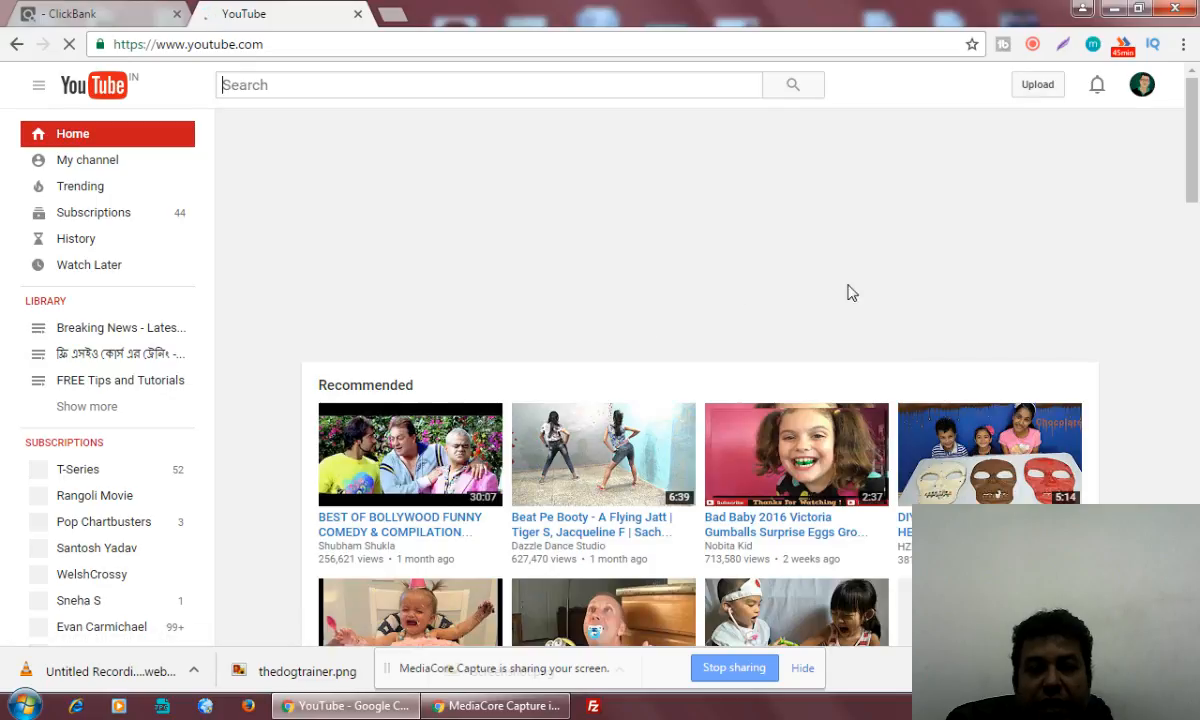
Switch to the desktop and check the full file name of the affiliate marketing video, using its rename field
{"action": "left_click", "coordinate": [1114, 8]}
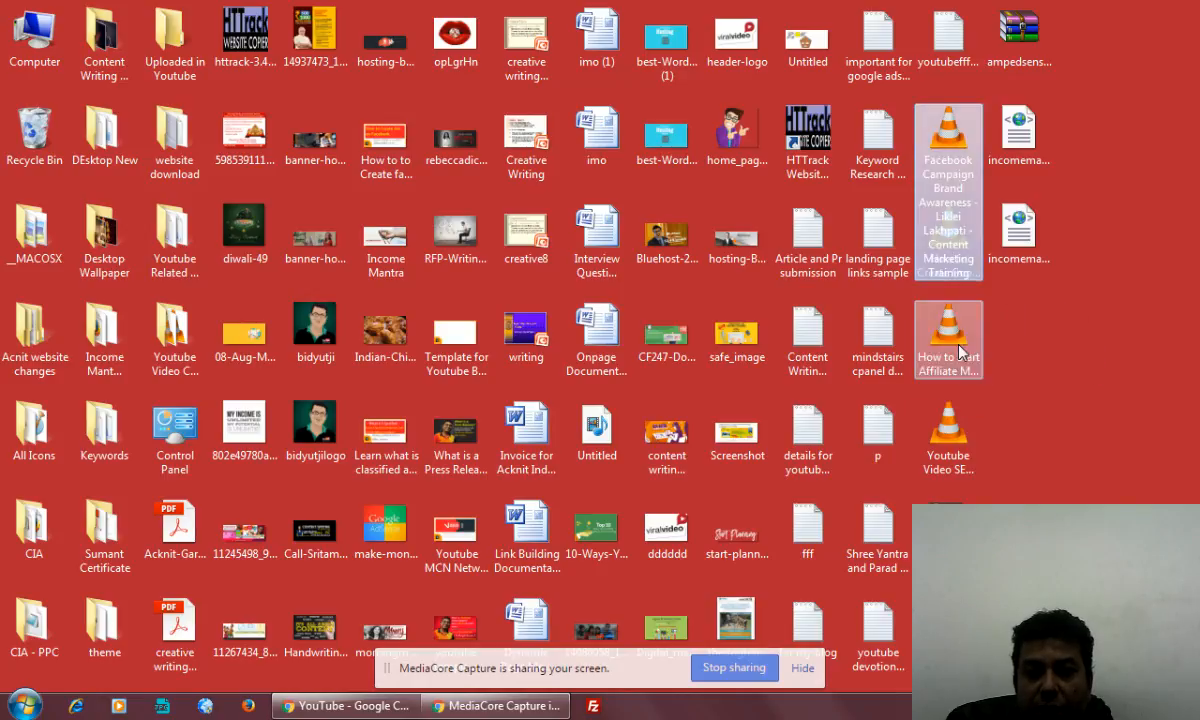
{"action": "right_click", "coordinate": [958, 346]}
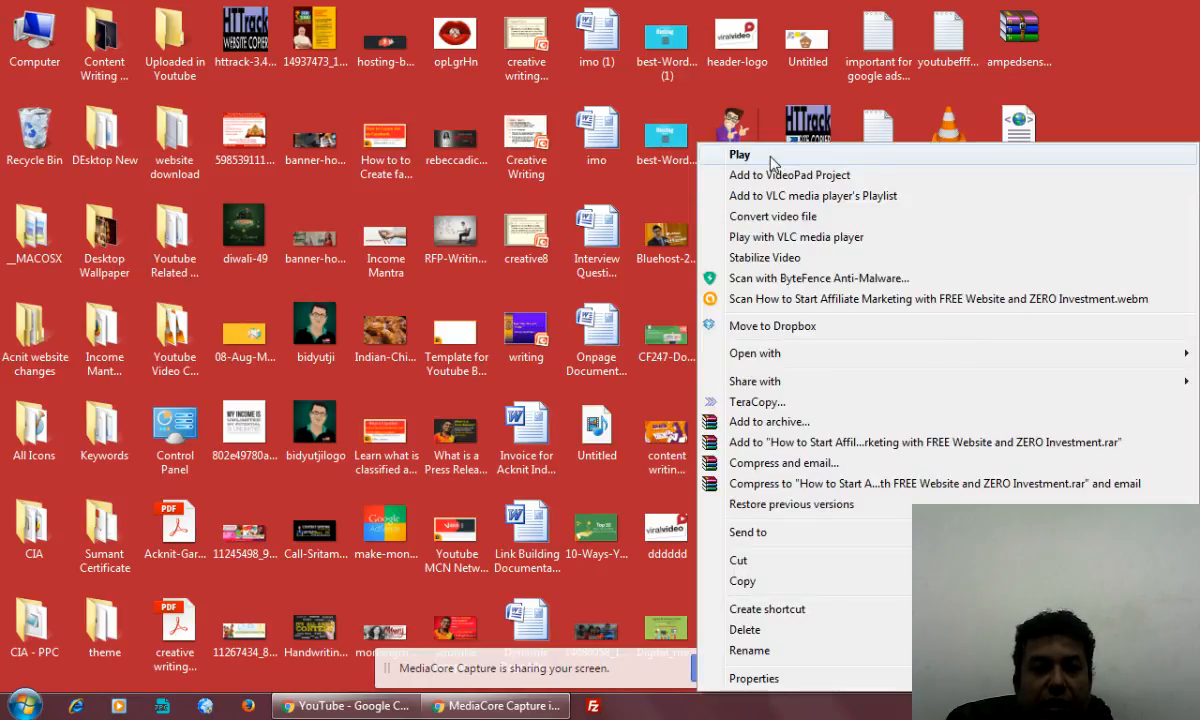
{"action": "left_click", "coordinate": [1166, 79]}
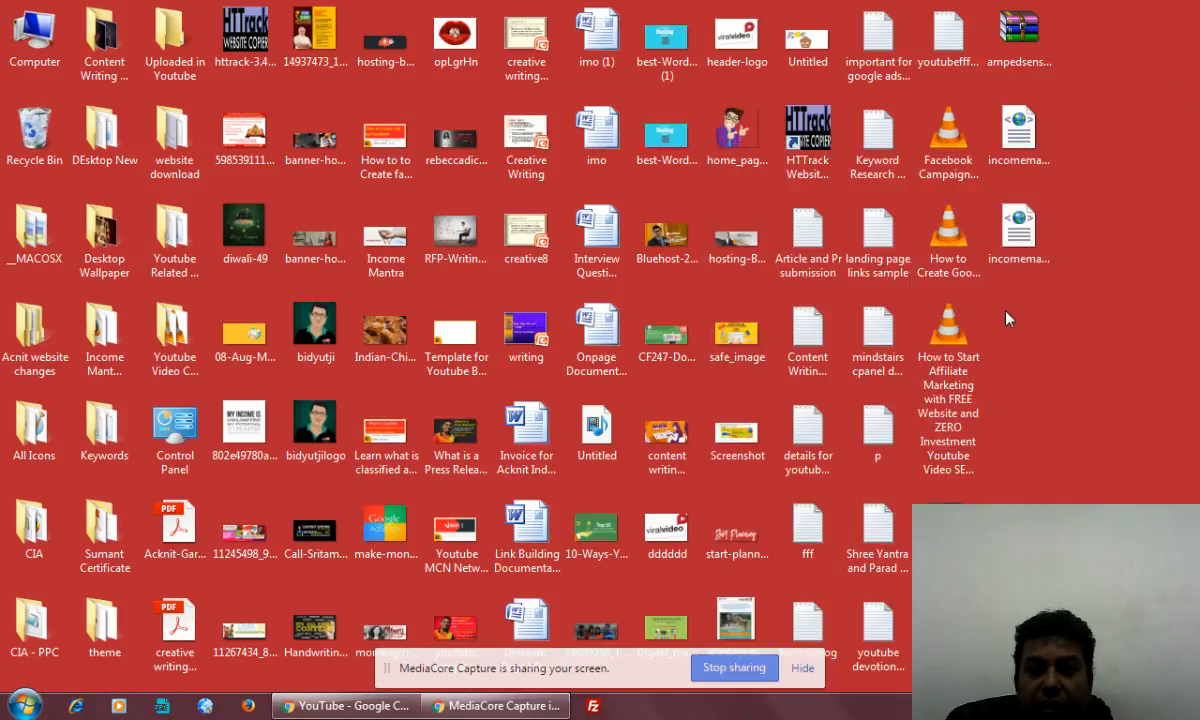
{"action": "right_click", "coordinate": [937, 366]}
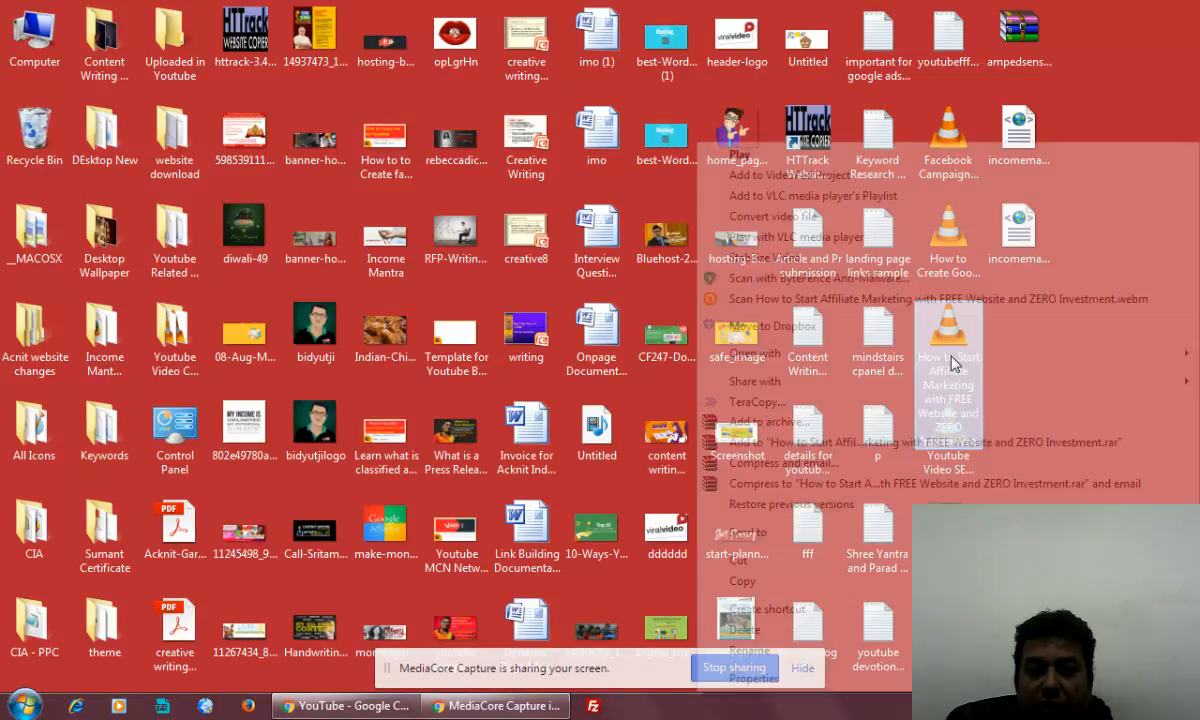
{"action": "left_click", "coordinate": [749, 651]}
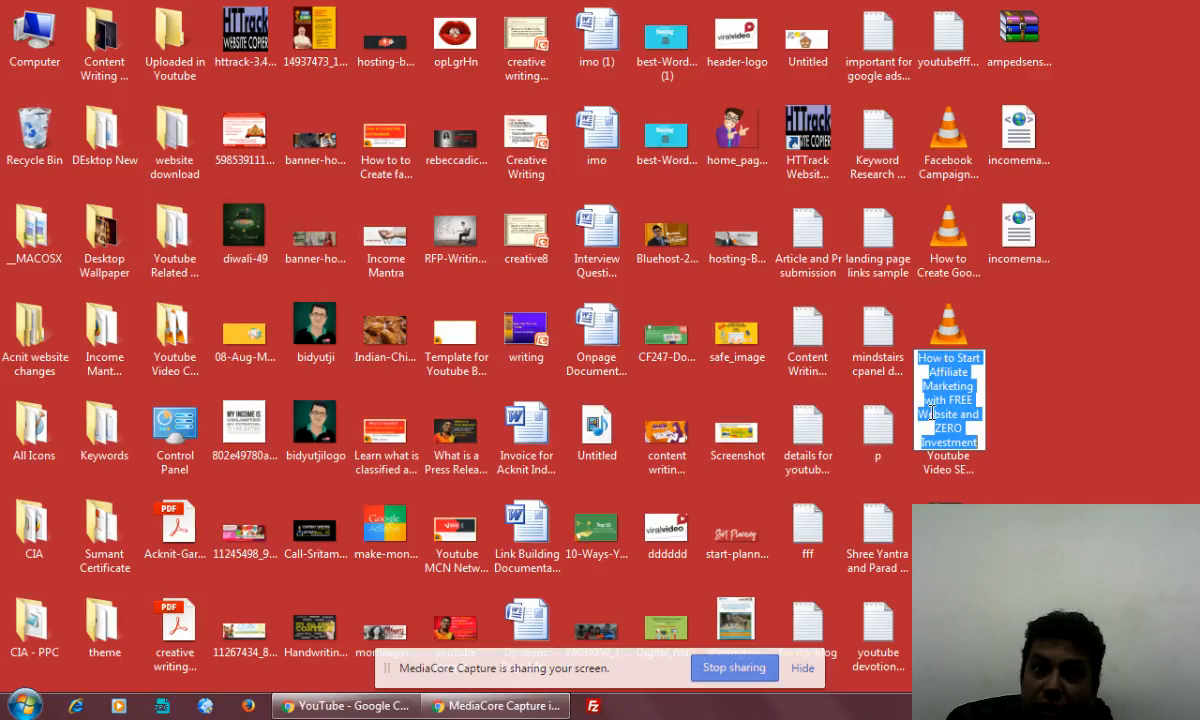
{"action": "left_click", "coordinate": [1031, 375]}
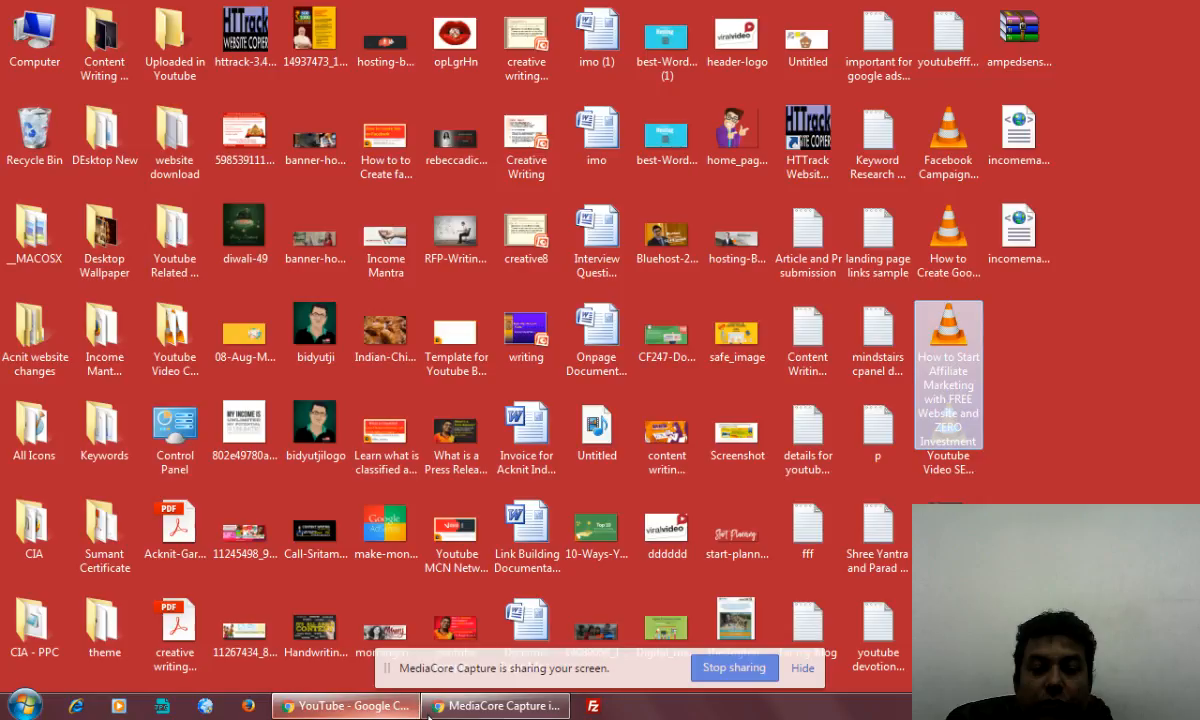
Return to YouTube and upload the desktop video "How to Start Affiliate Marketing with FREE Website and ZERO Investment" with Public visibility
{"action": "left_click", "coordinate": [345, 706]}
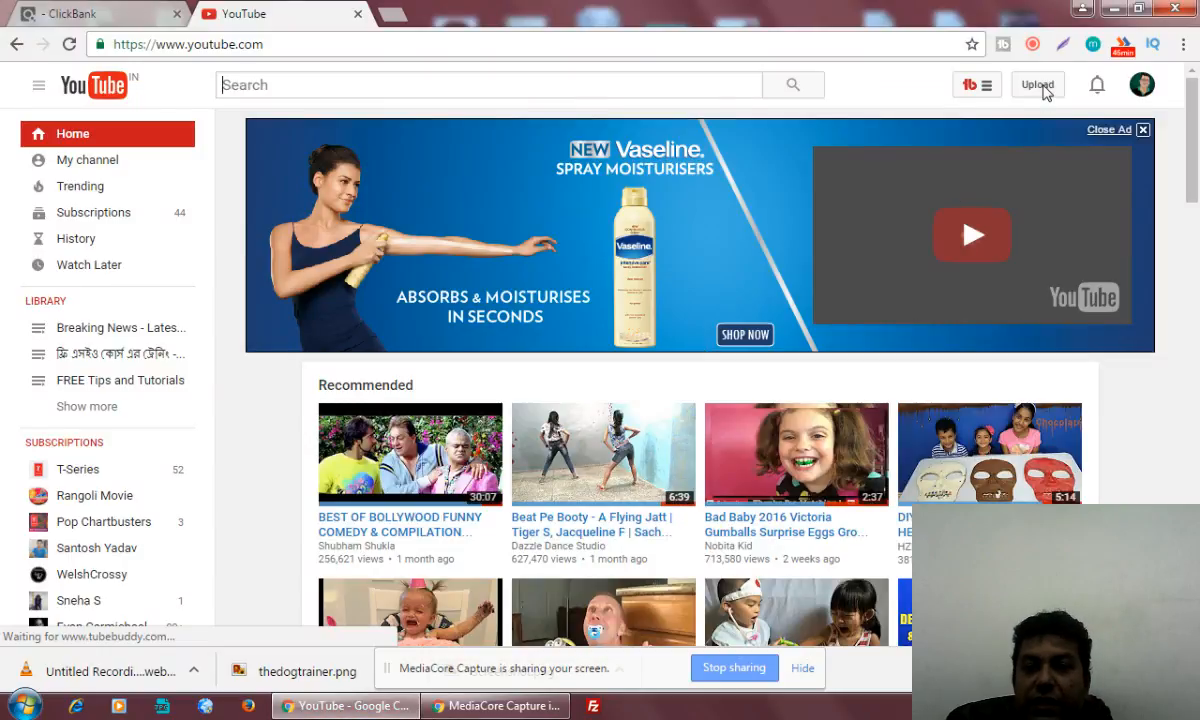
{"action": "left_click", "coordinate": [1045, 88]}
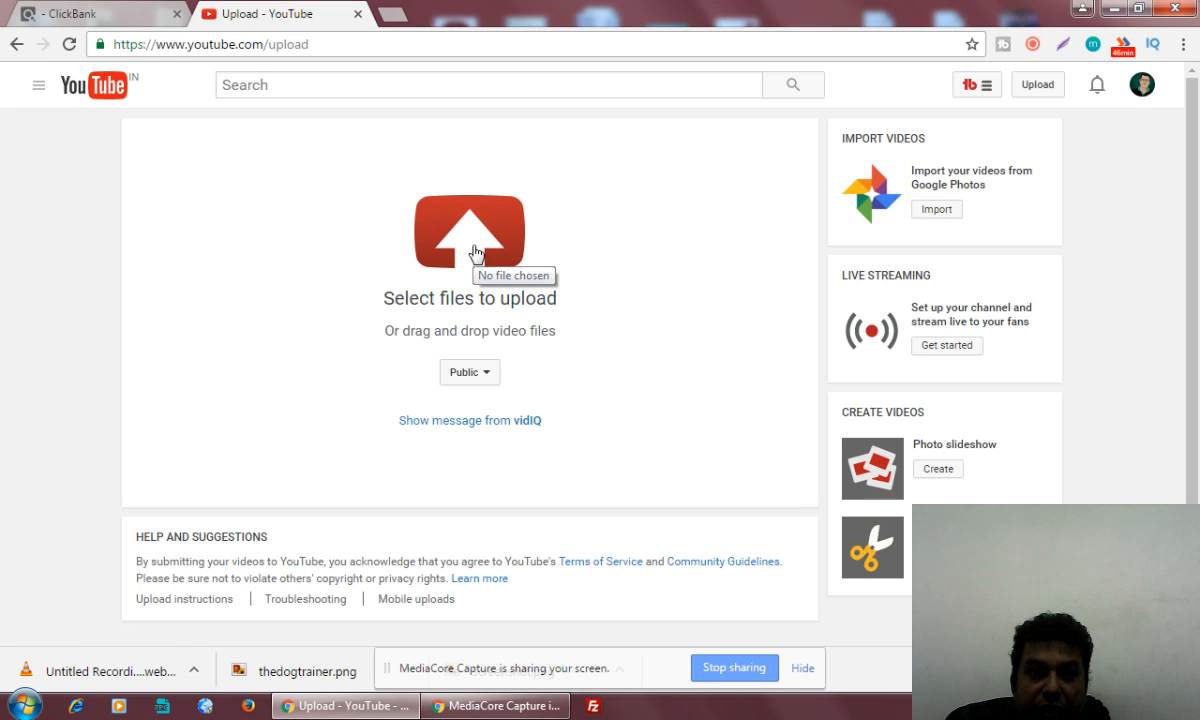
{"action": "left_click", "coordinate": [476, 253]}
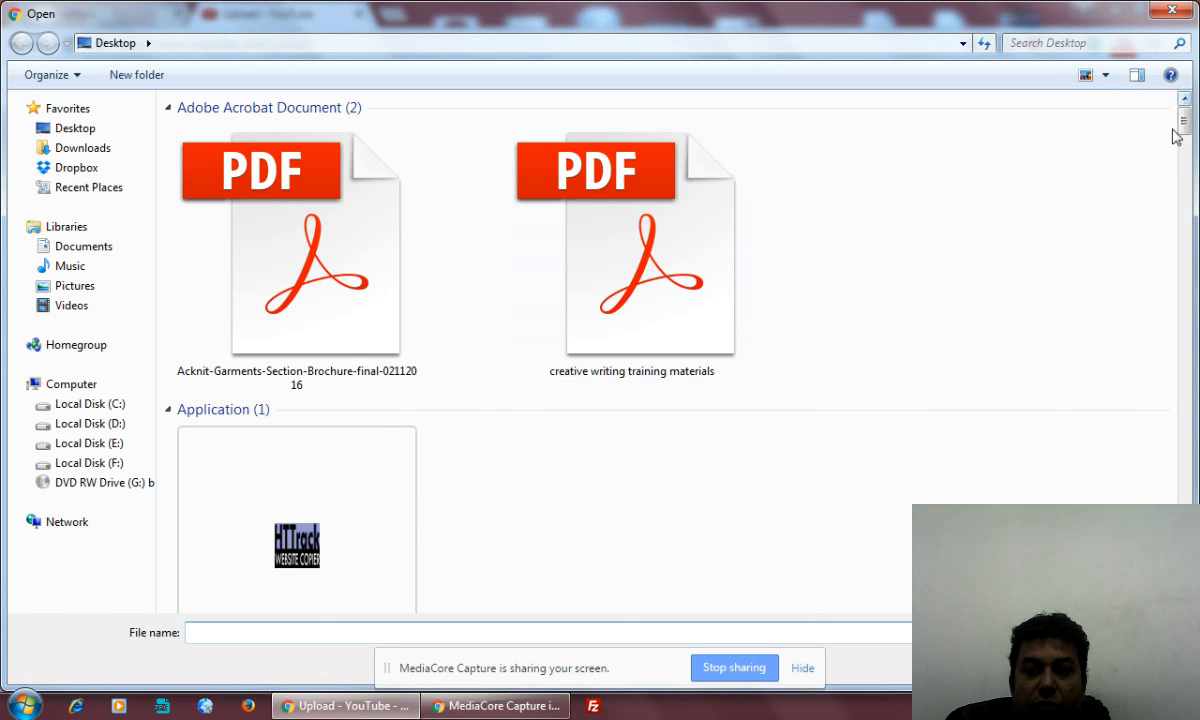
{"action": "left_click_drag", "start_coordinate": [1182, 115], "coordinate": [1160, 545]}
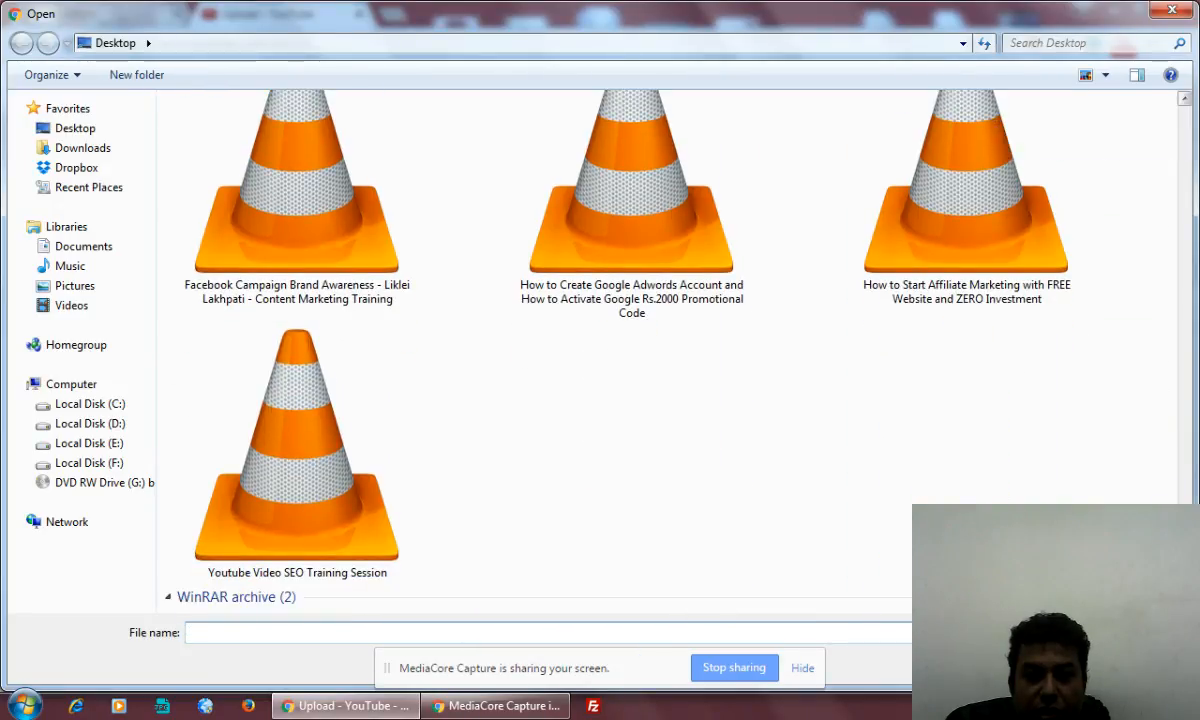
{"action": "left_click", "coordinate": [985, 265]}
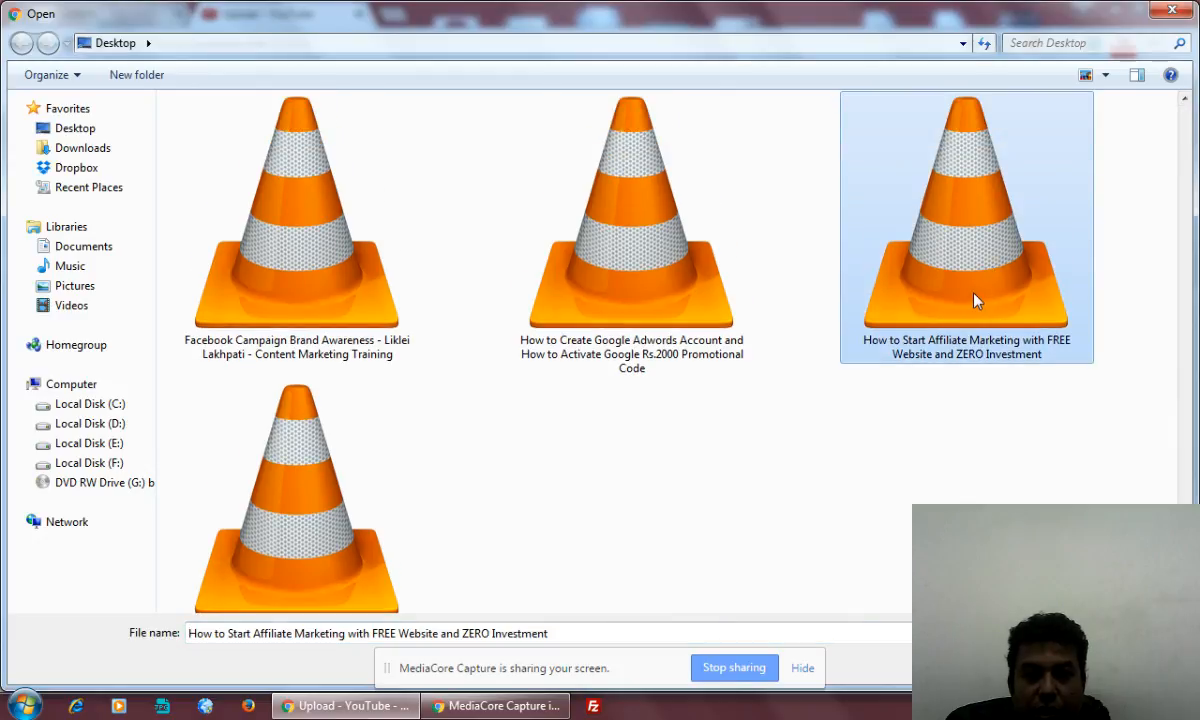
{"action": "double_click", "coordinate": [977, 300]}
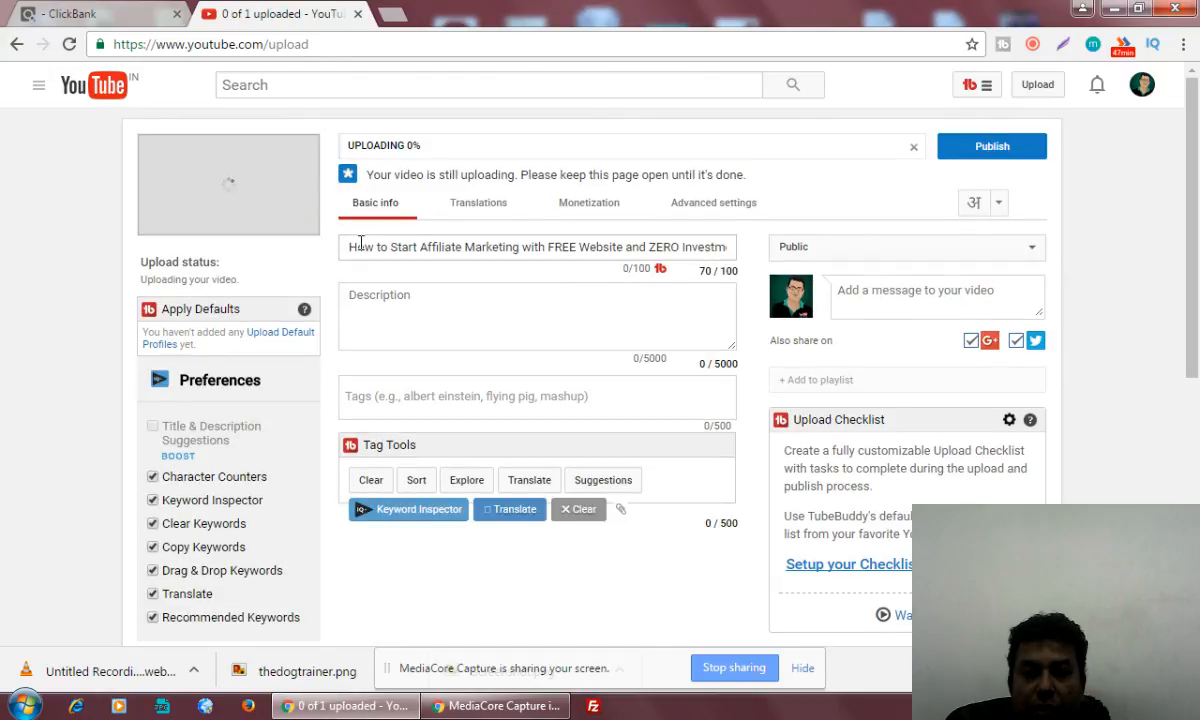
Copy the phrase "How to Start Affiliate Marketing" from the video title and search Google for it in a new tab
{"action": "left_click_drag", "start_coordinate": [348, 249], "coordinate": [800, 265]}
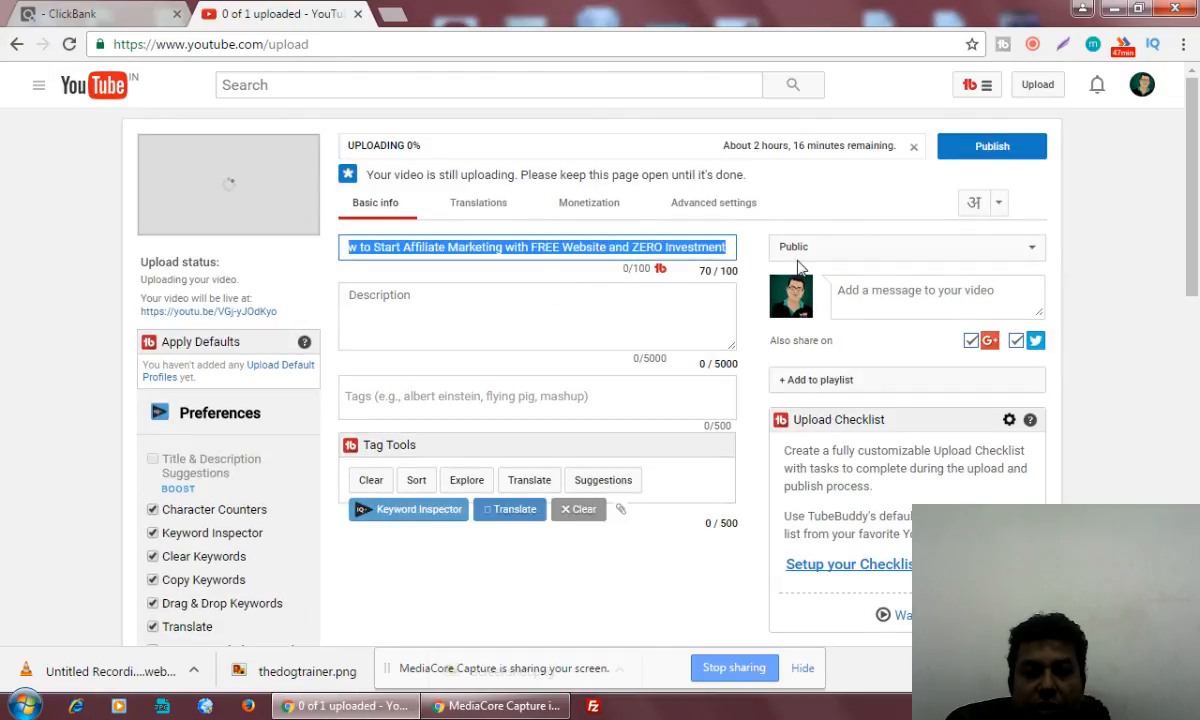
{"action": "left_click", "coordinate": [557, 319]}
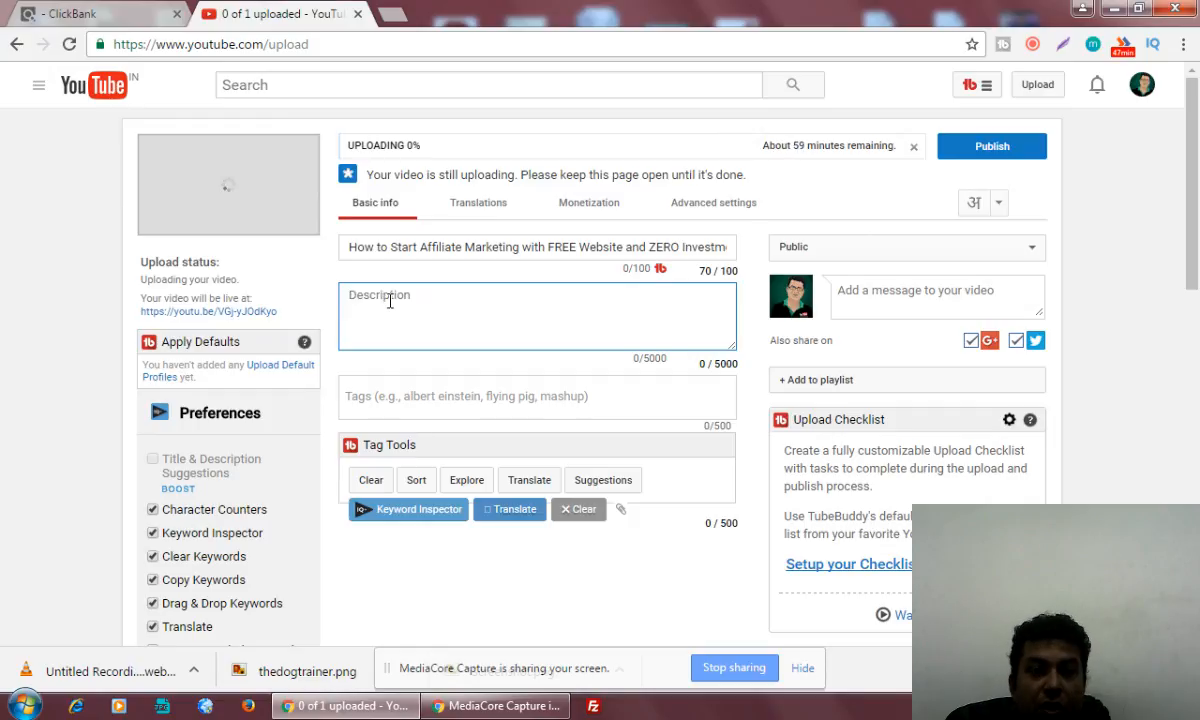
{"action": "left_click", "coordinate": [416, 247]}
{"action": "left_click_drag", "start_coordinate": [342, 244], "coordinate": [523, 252]}
{"action": "key", "text": "ctrl+c"}
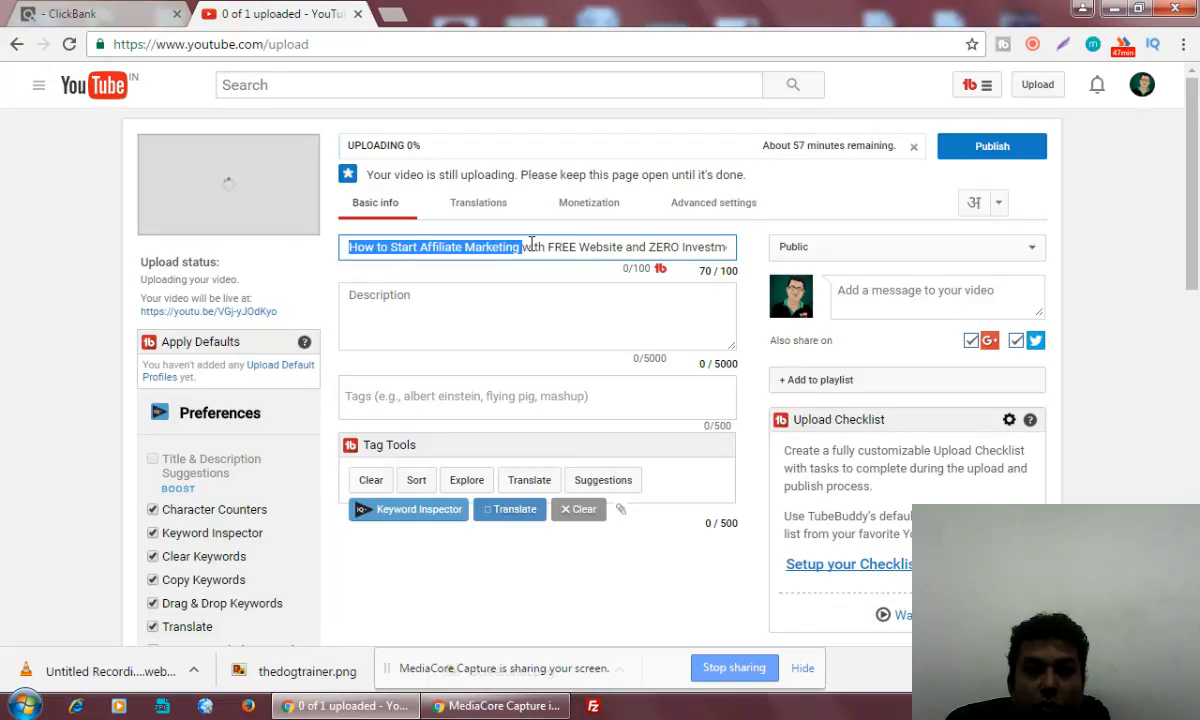
{"action": "left_click", "coordinate": [392, 20]}
{"action": "key", "text": "ctrl+v"}
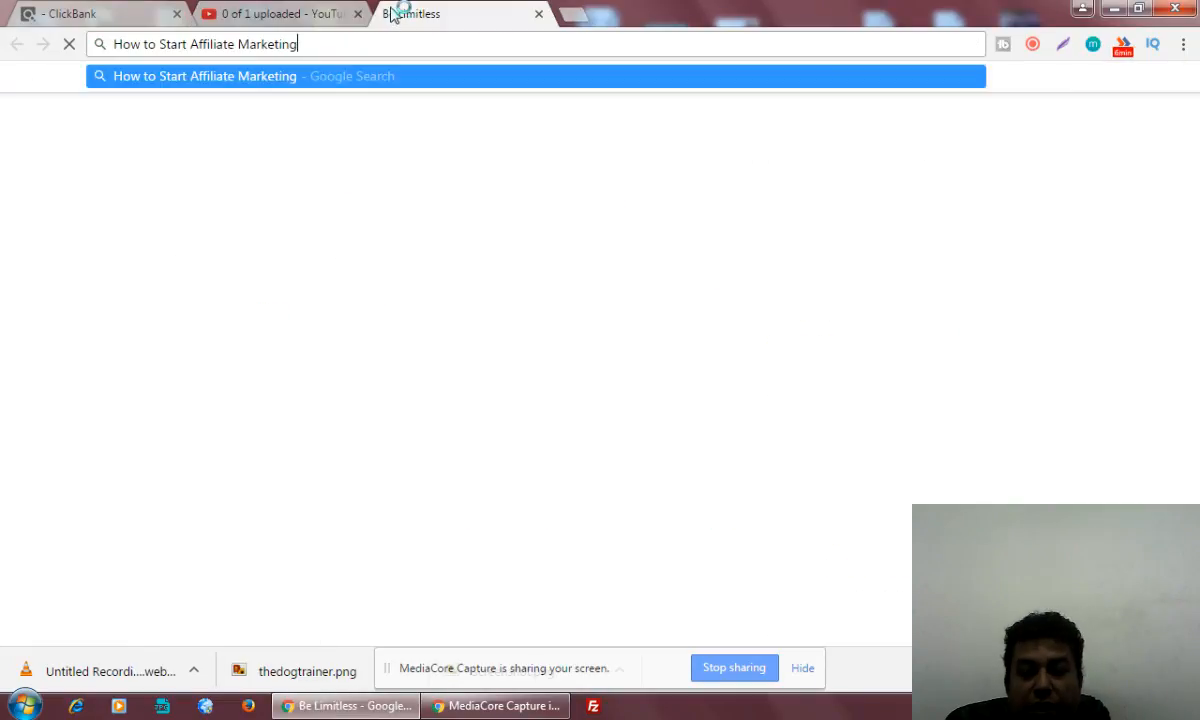
{"action": "key", "text": "Return"}
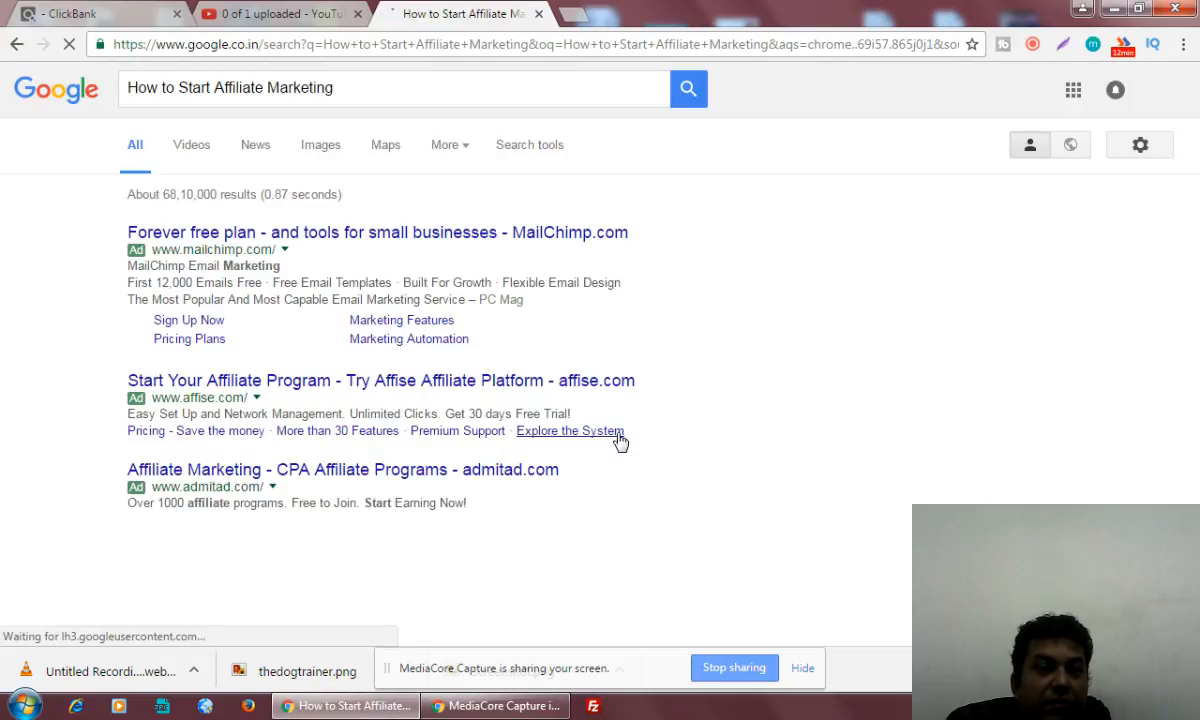
Examine the Google results for "How to Start Affiliate Marketing" down to the related searches
{"action": "scroll", "coordinate": [620, 440], "scroll_direction": "down", "scroll_amount": 3}
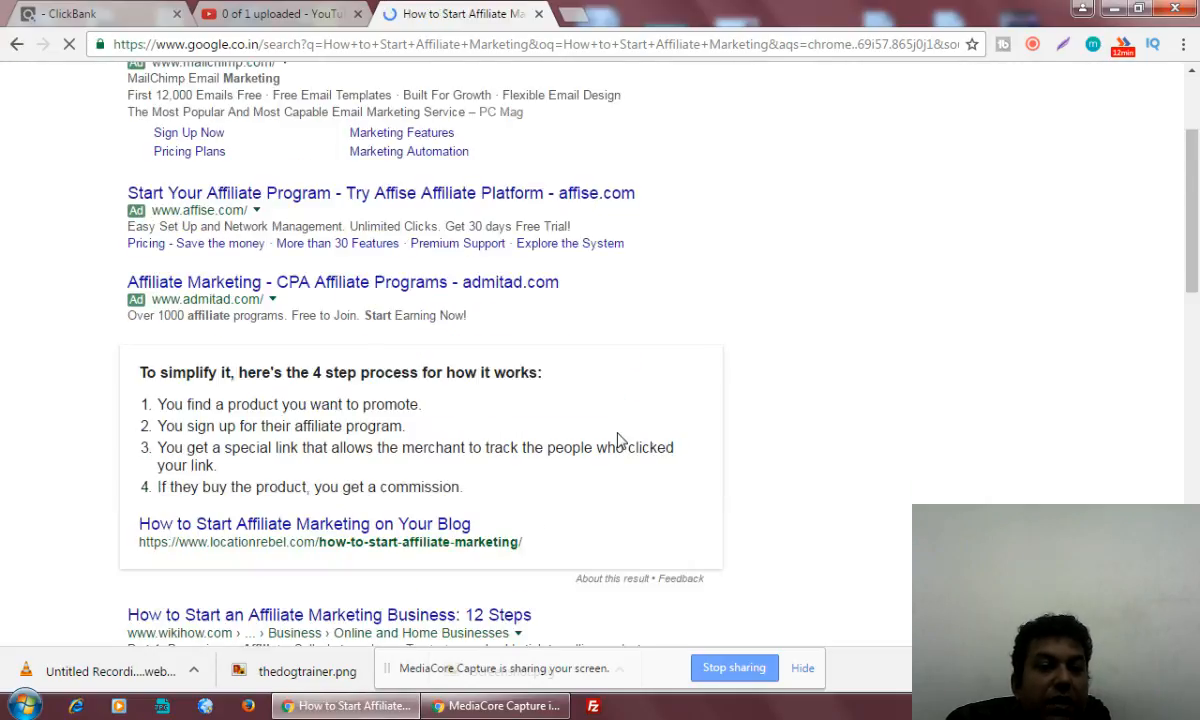
{"action": "scroll", "coordinate": [620, 440], "scroll_direction": "down", "scroll_amount": 2}
{"action": "scroll", "coordinate": [620, 440], "scroll_direction": "down", "scroll_amount": 1}
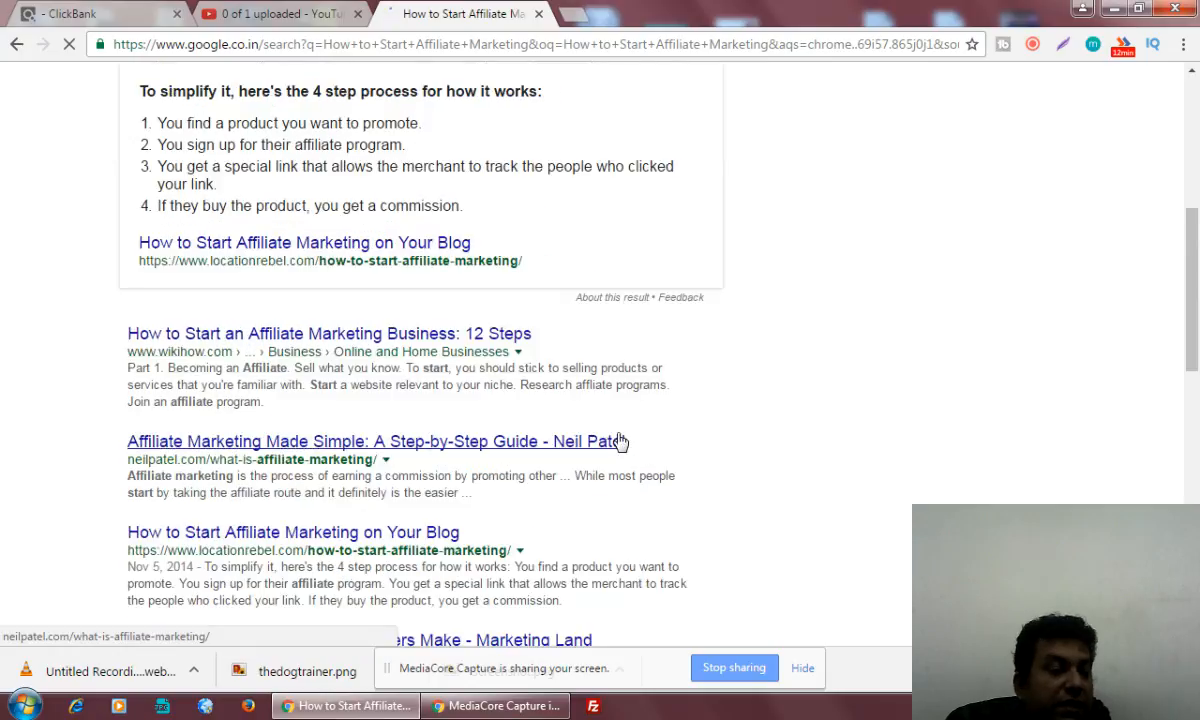
{"action": "scroll", "coordinate": [620, 440], "scroll_direction": "down", "scroll_amount": 2}
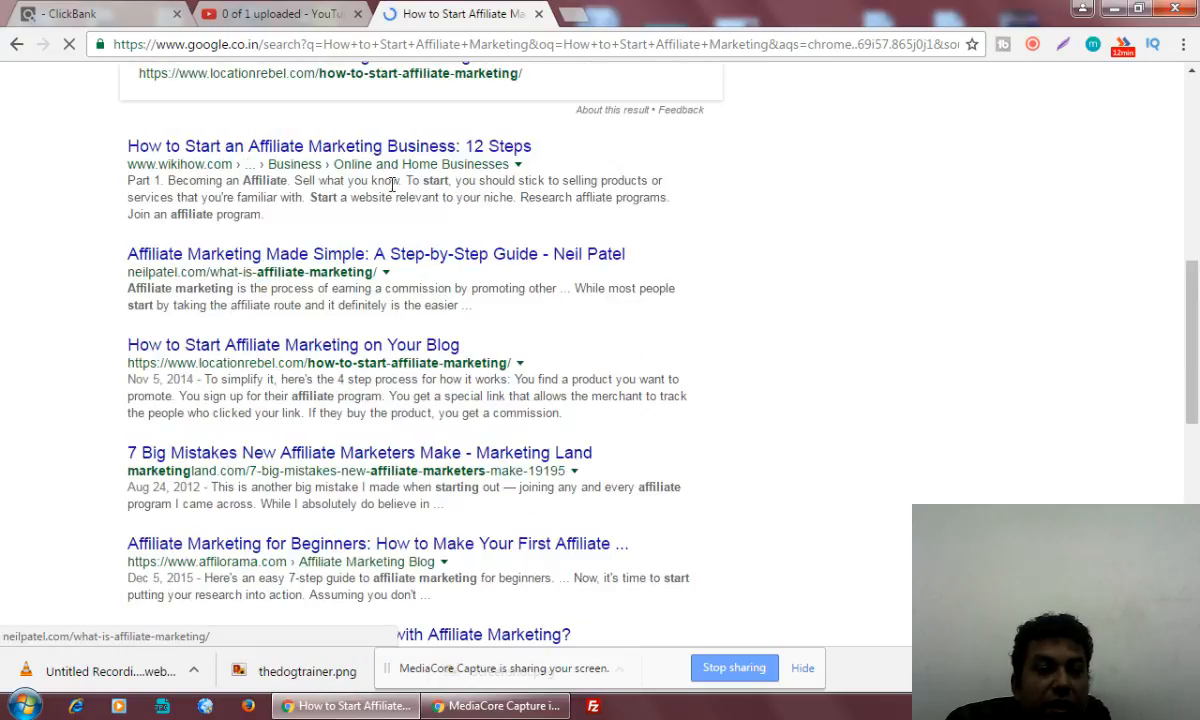
{"action": "scroll", "coordinate": [300, 486], "scroll_direction": "down", "scroll_amount": 2}
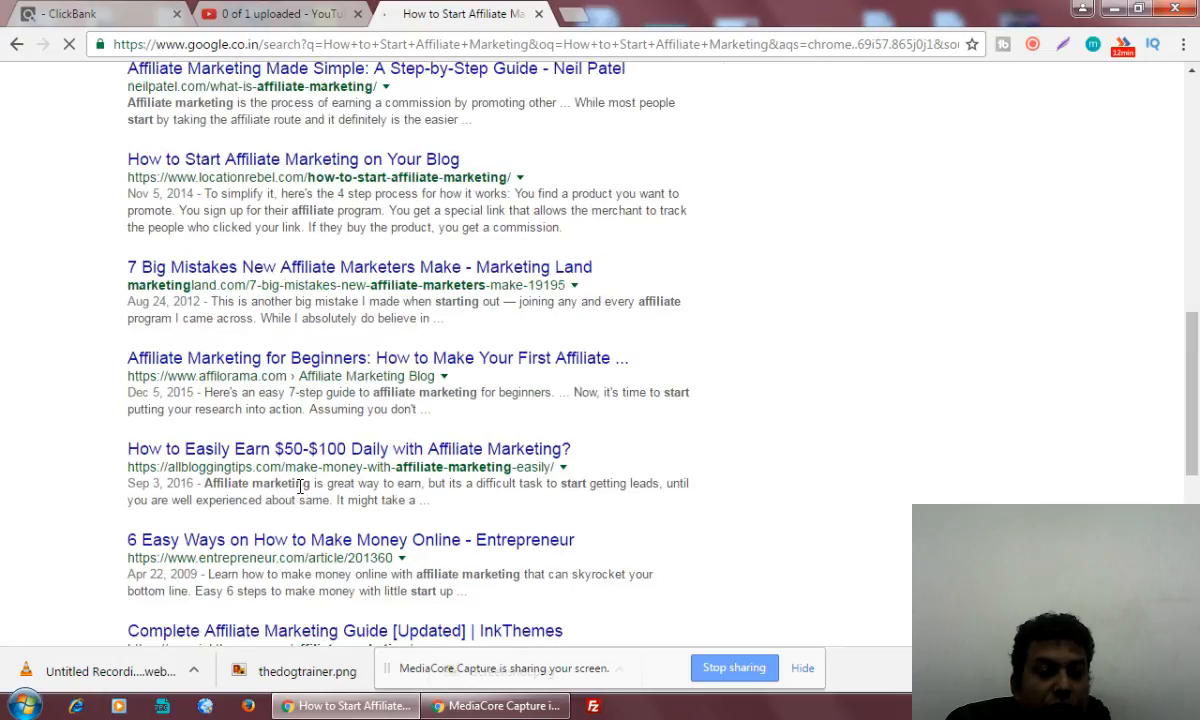
{"action": "scroll", "coordinate": [300, 486], "scroll_direction": "down", "scroll_amount": 1}
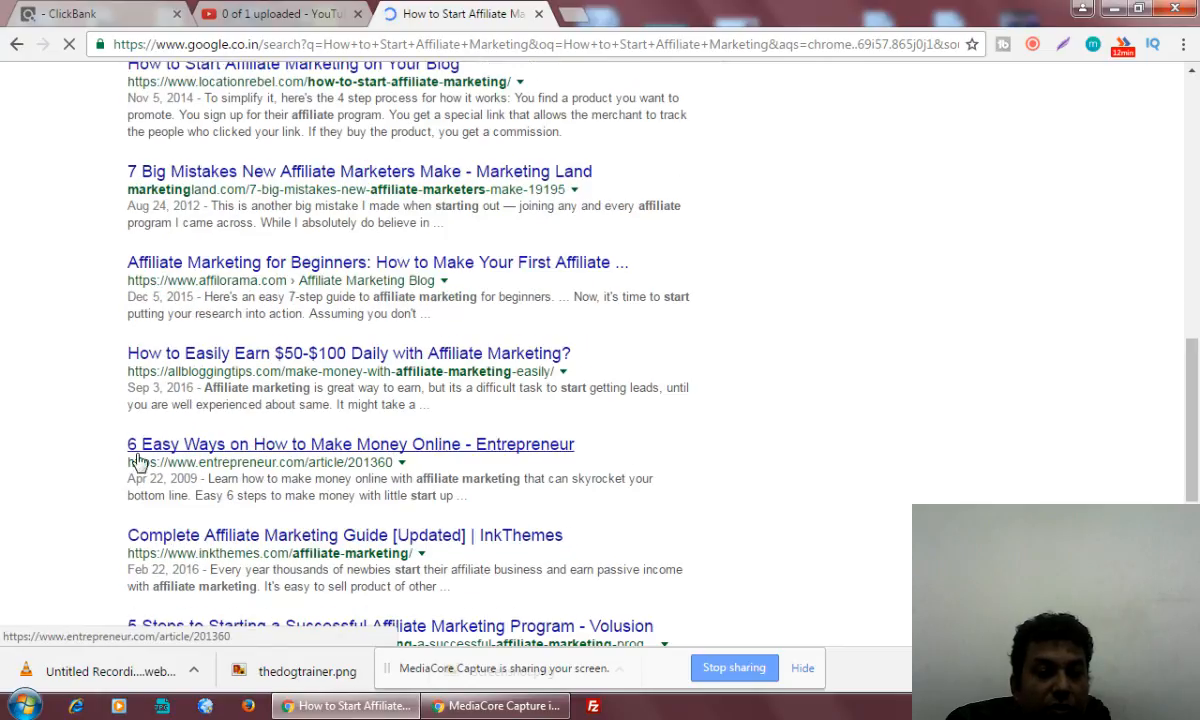
{"action": "scroll", "coordinate": [440, 470], "scroll_direction": "down", "scroll_amount": 3}
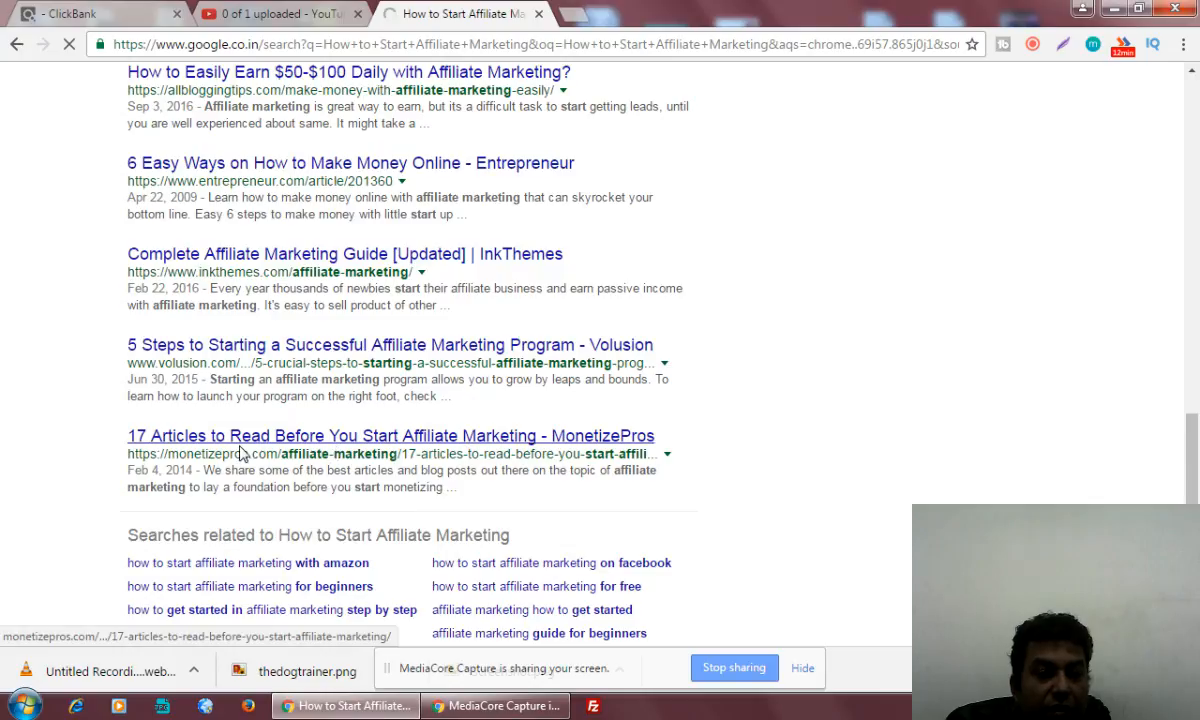
{"action": "scroll", "coordinate": [480, 450], "scroll_direction": "down", "scroll_amount": 2}
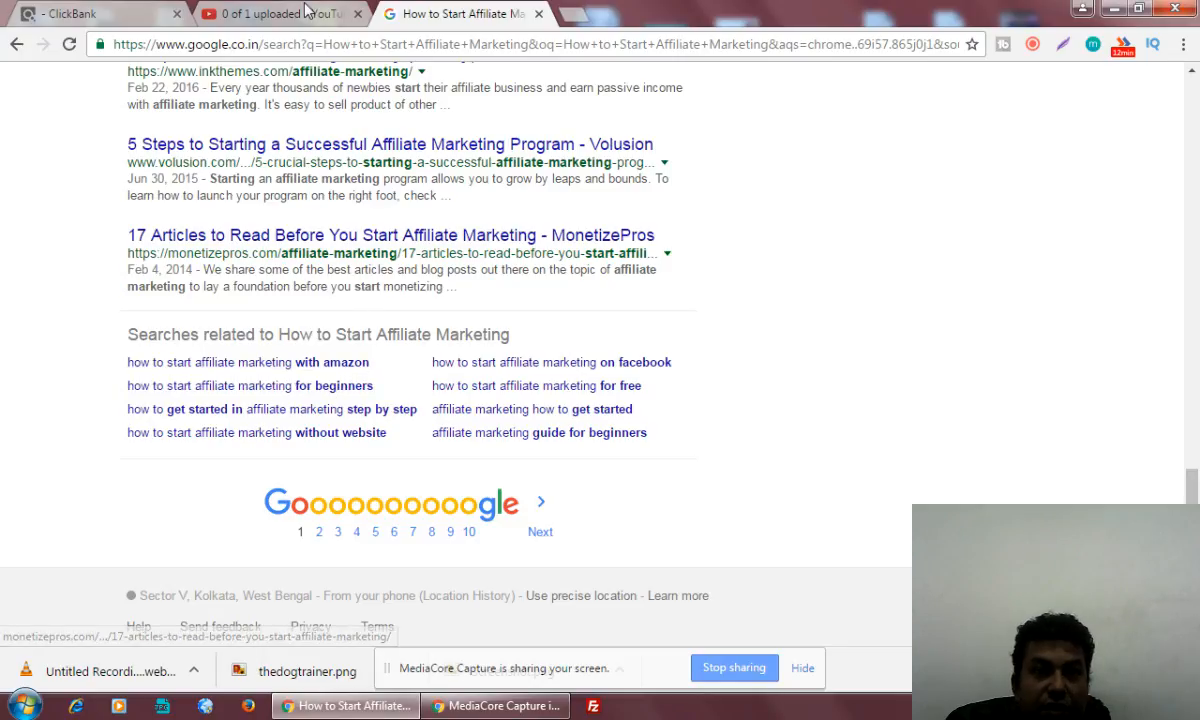
Return to the YouTube upload and review the part of the video title following "How to Start Affiliate Marketing"
{"action": "left_click", "coordinate": [265, 15]}
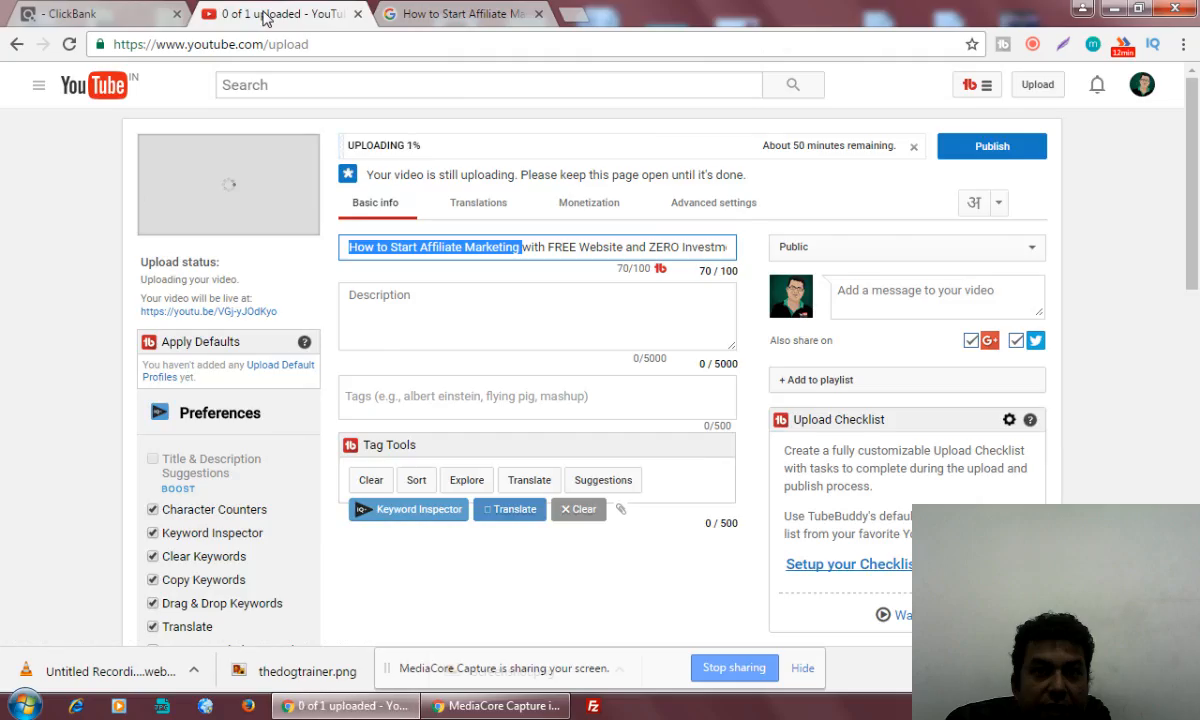
{"action": "left_click", "coordinate": [530, 247]}
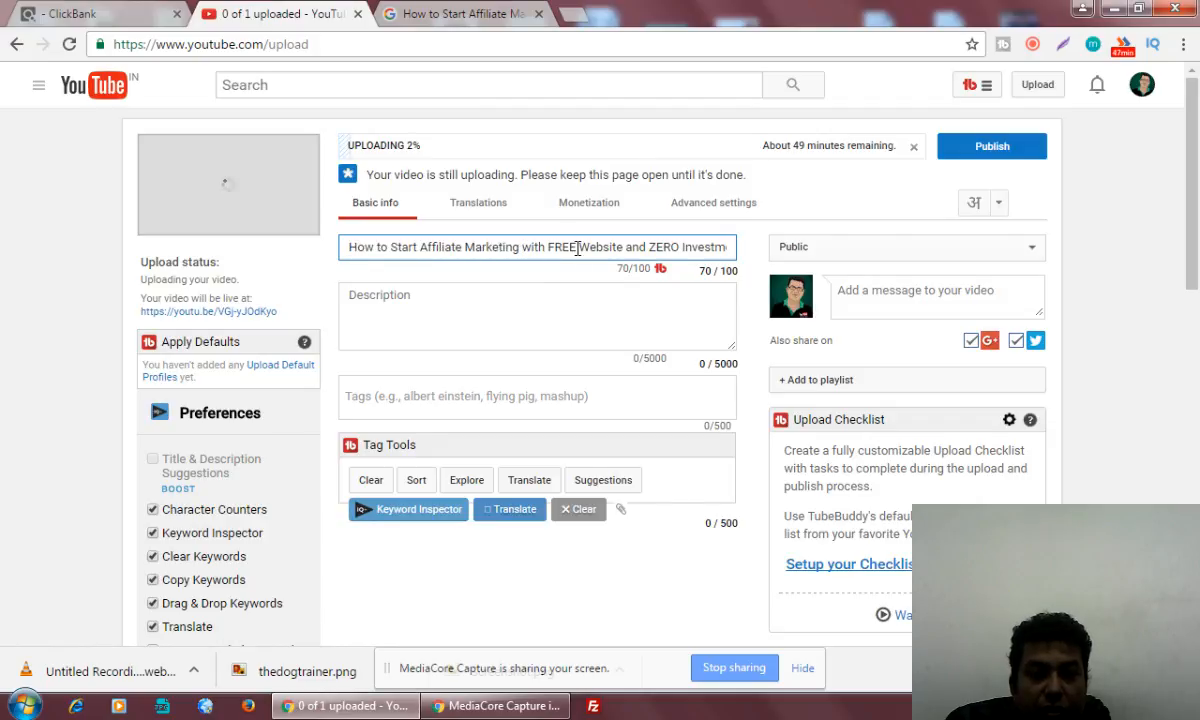
{"action": "left_click_drag", "start_coordinate": [618, 246], "coordinate": [702, 240]}
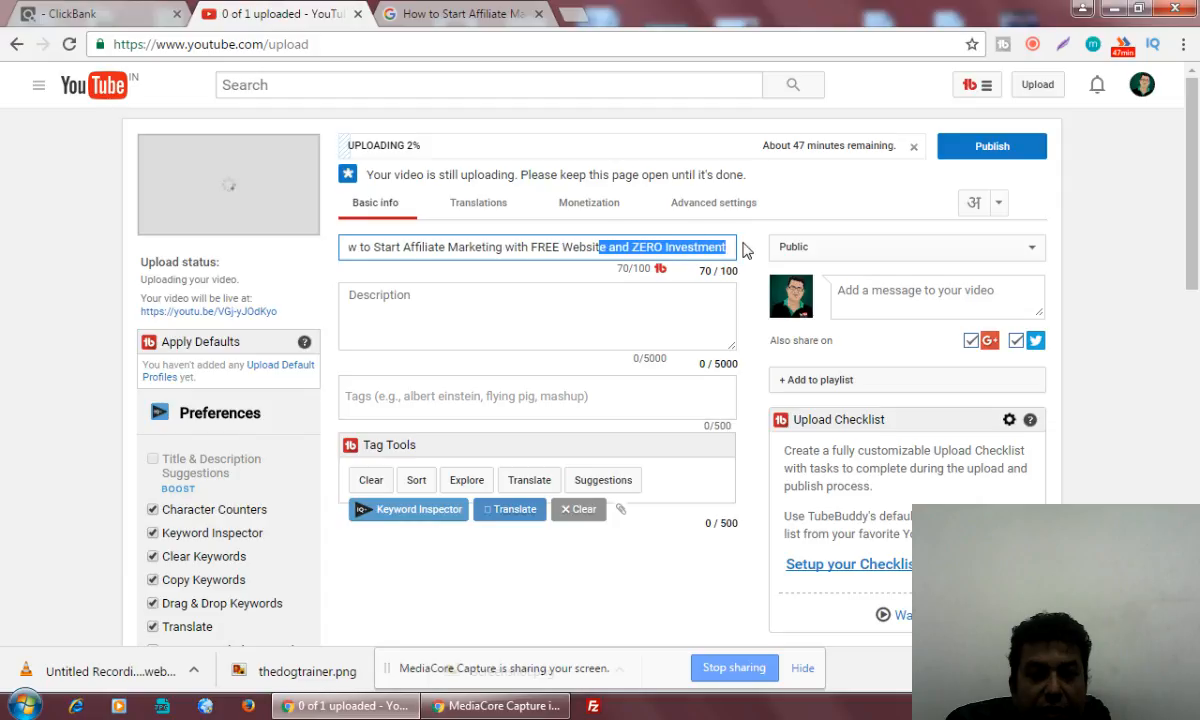
{"action": "left_click", "coordinate": [568, 244]}
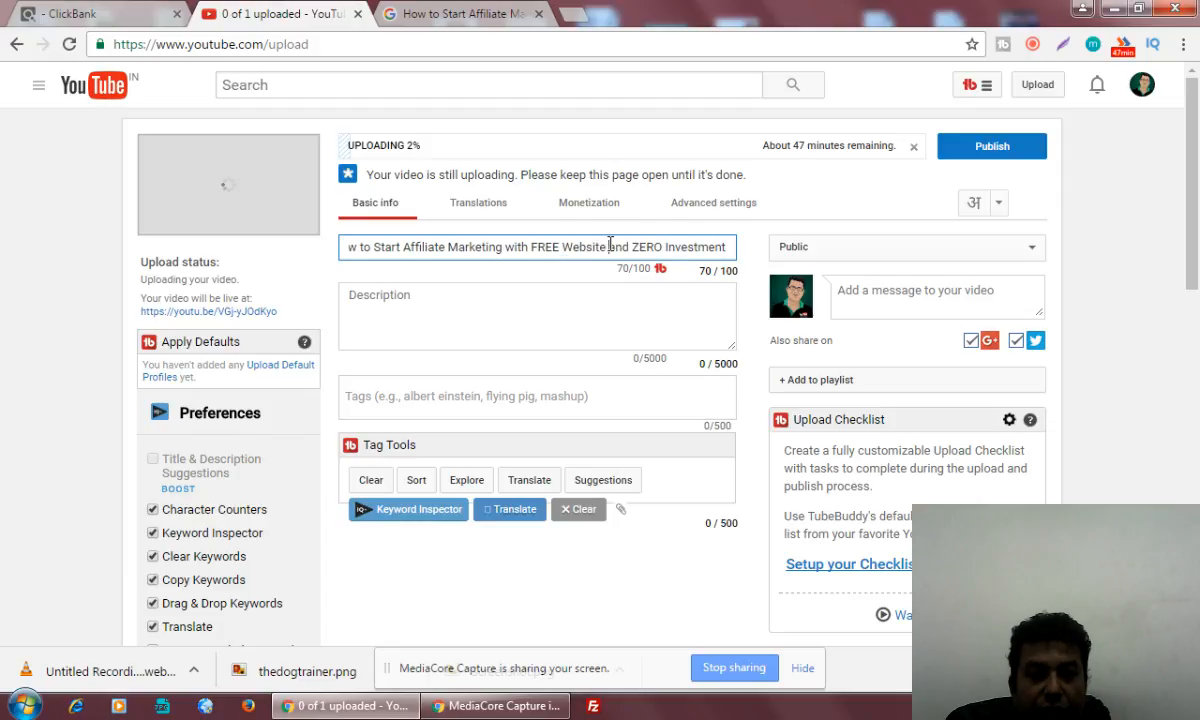
{"action": "left_click_drag", "start_coordinate": [610, 244], "coordinate": [750, 255]}
{"action": "left_click", "coordinate": [600, 253]}
{"action": "left_click_drag", "start_coordinate": [528, 247], "coordinate": [729, 247]}
{"action": "left_click", "coordinate": [730, 247]}
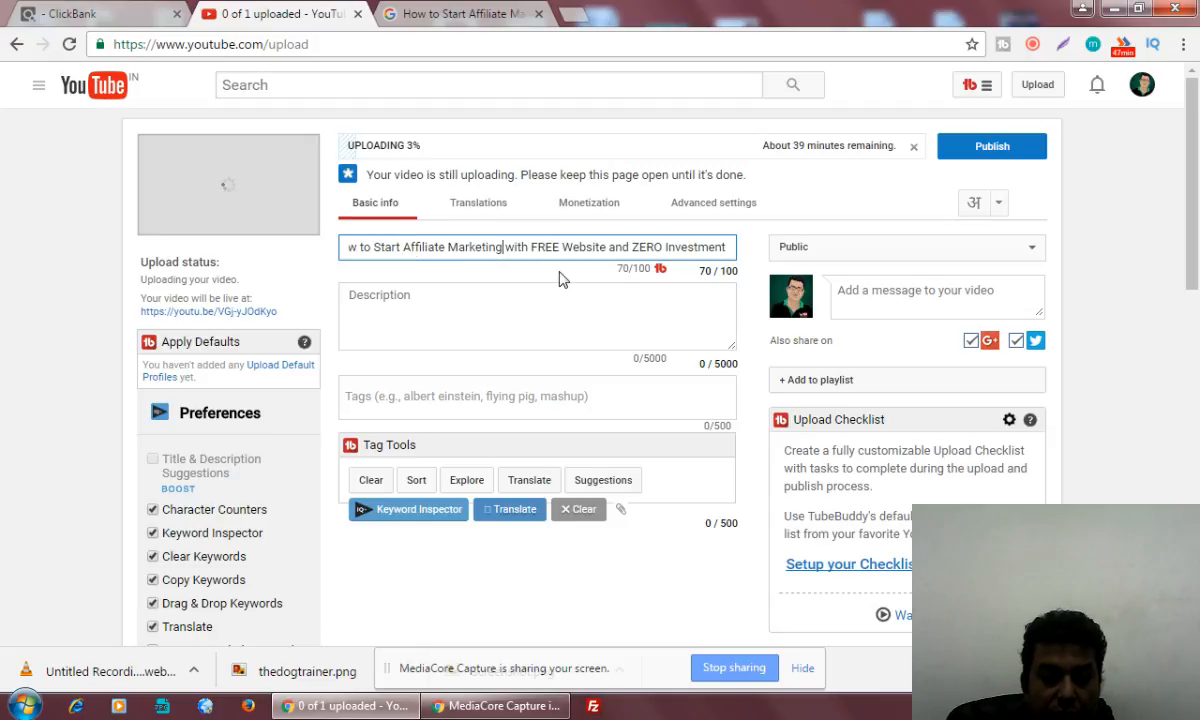
Insert "and Earn UNLIMITED Money" into the video title between "Affiliate Marketing" and "with FREE Website"
{"action": "type", "text": "and Earn "}
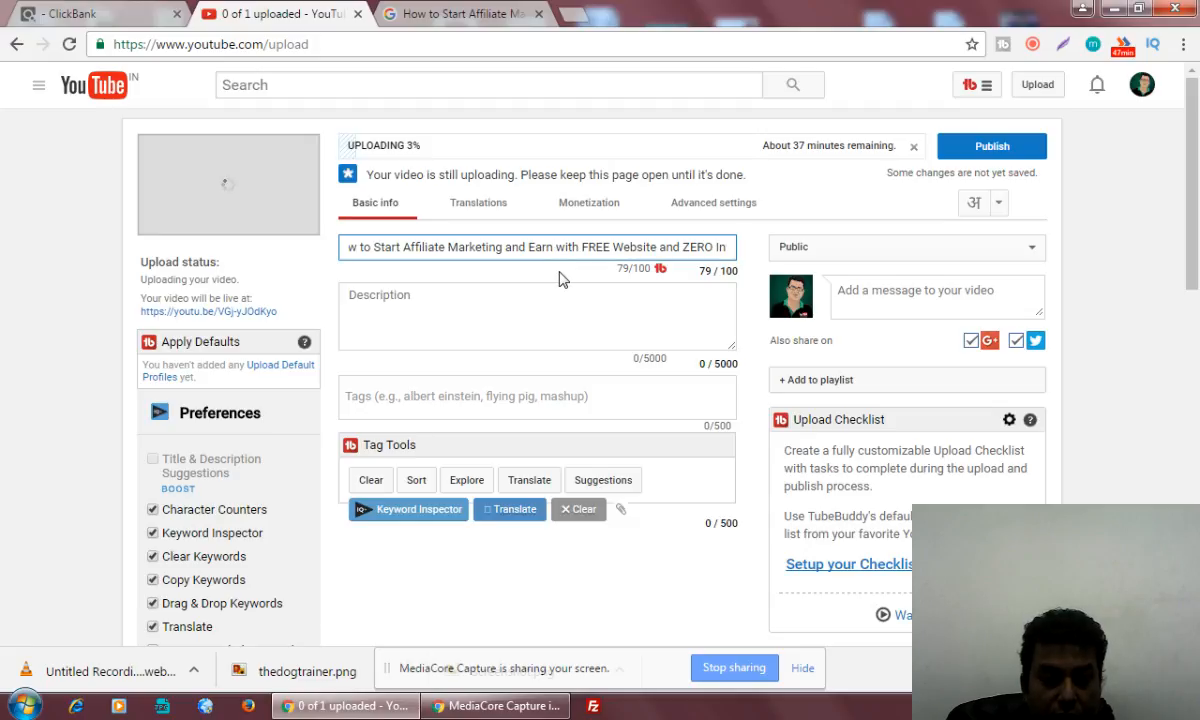
{"action": "type", "text": "UNLI "}
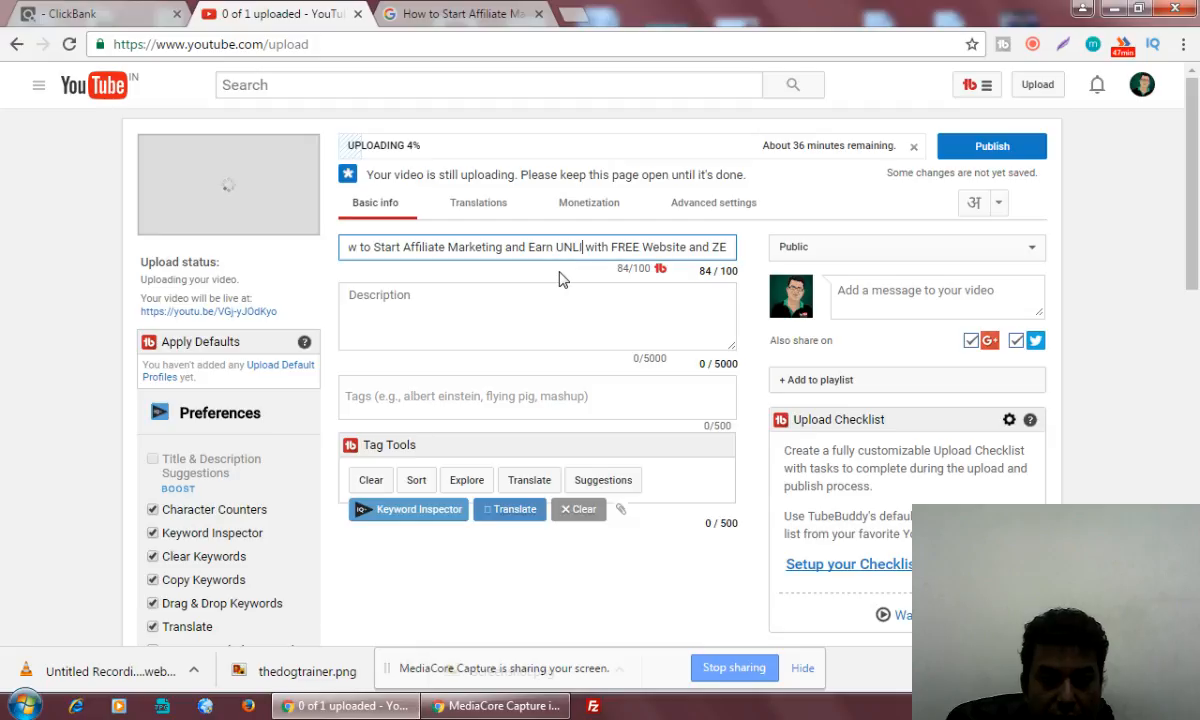
{"action": "type", "text": "MITED "}
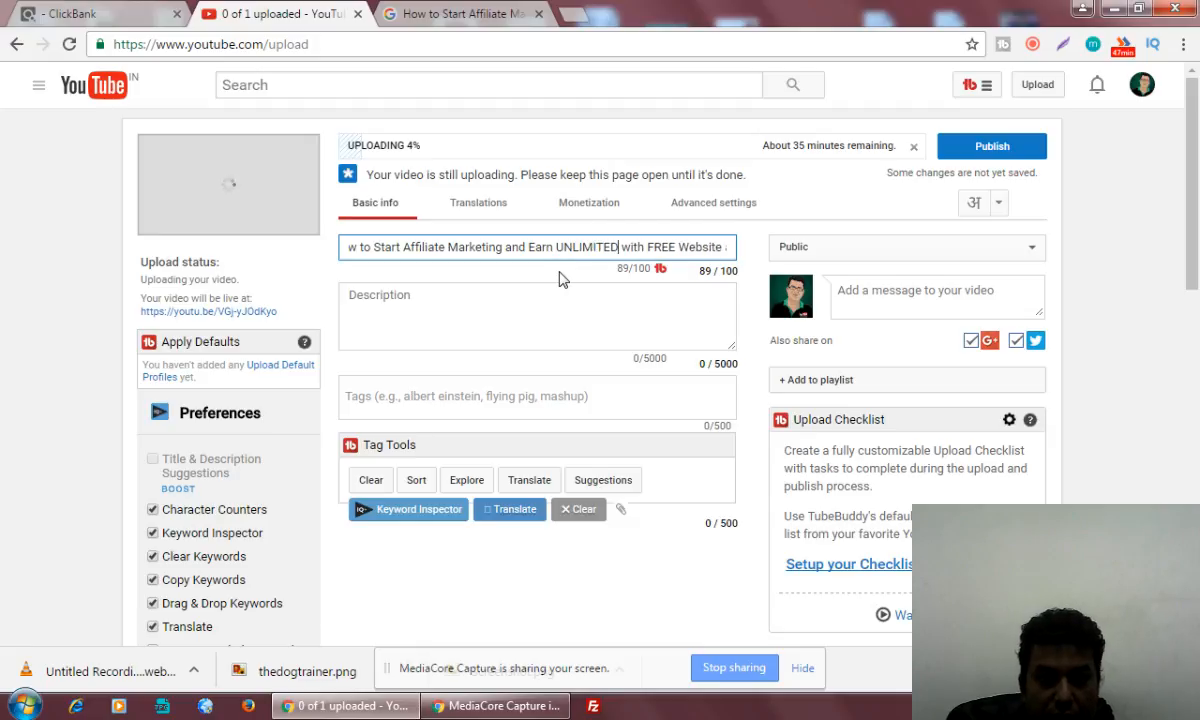
{"action": "type", "text": "MOne"}
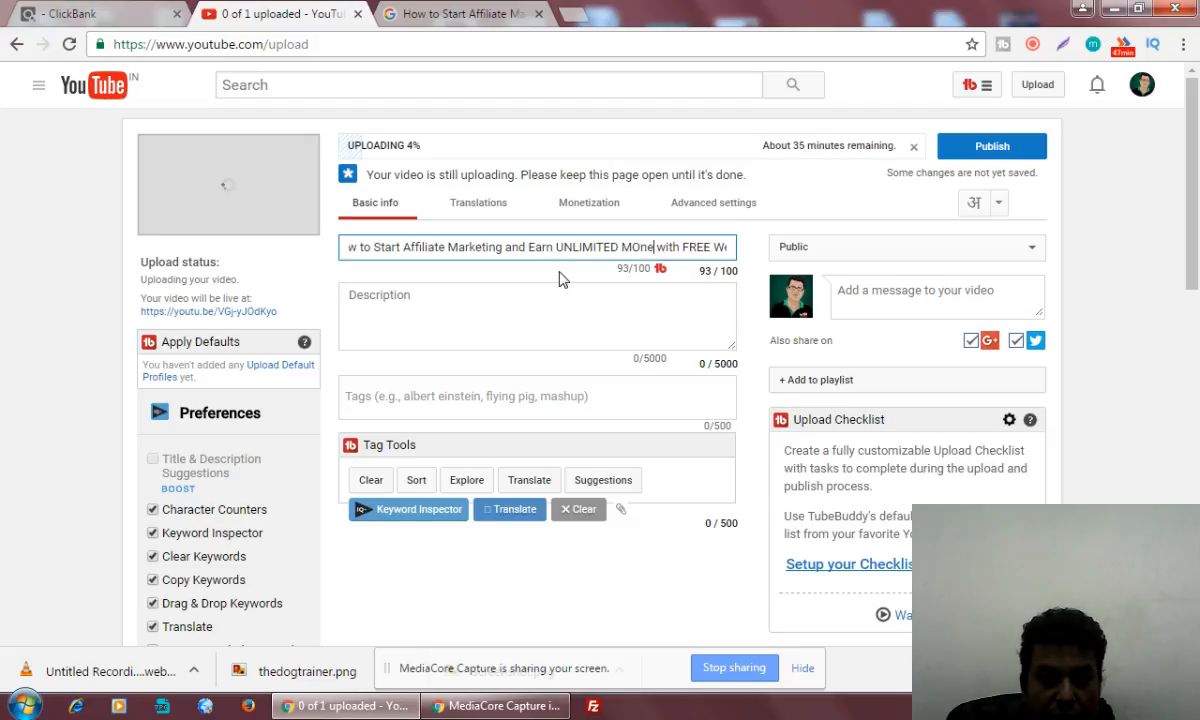
{"action": "key", "text": "BackSpace"}
{"action": "key", "text": "BackSpace"}
{"action": "key", "text": "BackSpace"}
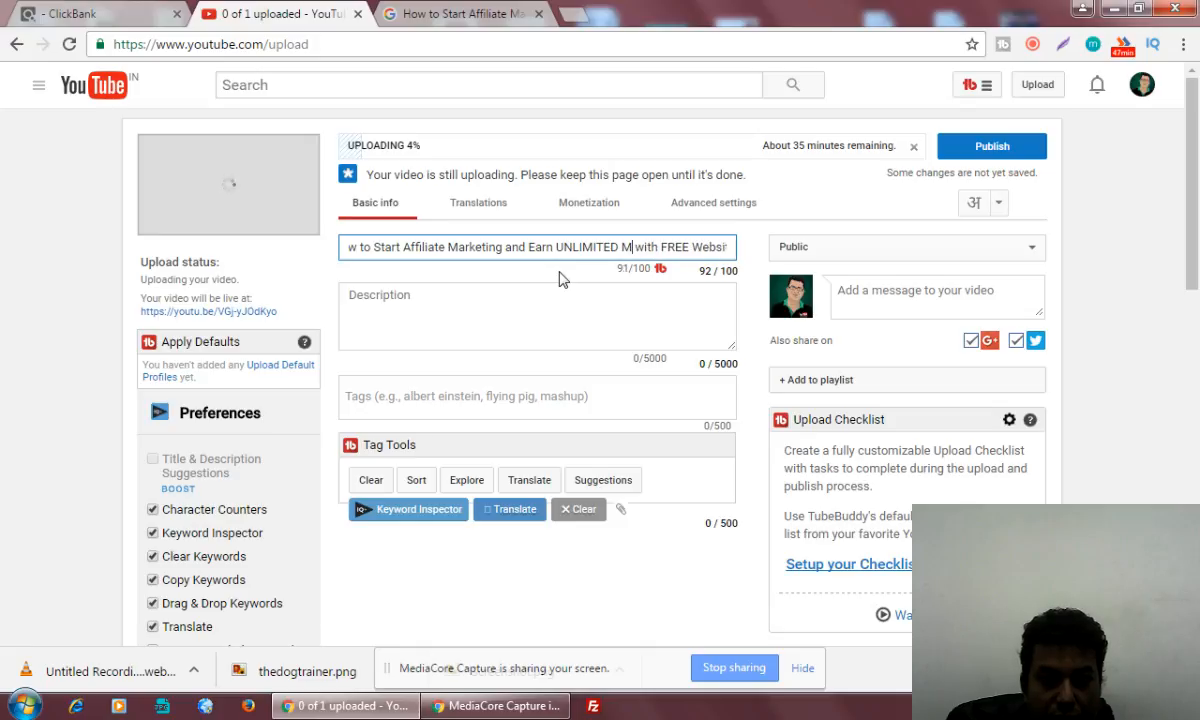
{"action": "type", "text": "o"}
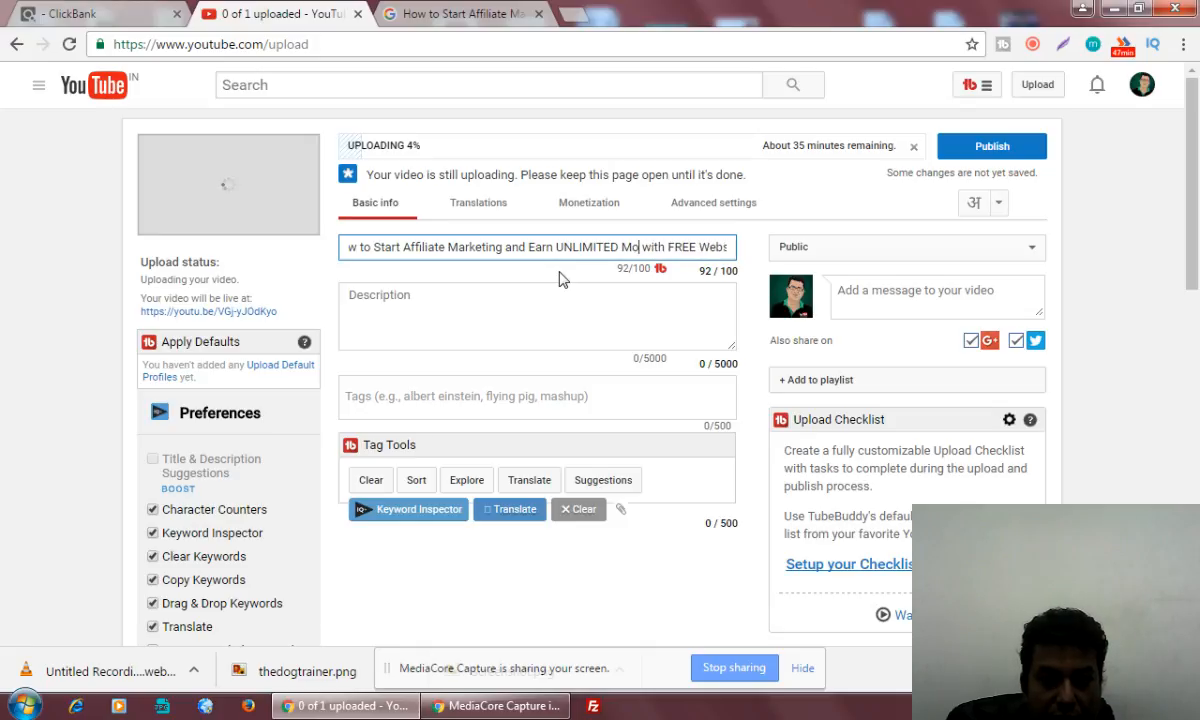
{"action": "type", "text": "ney"}
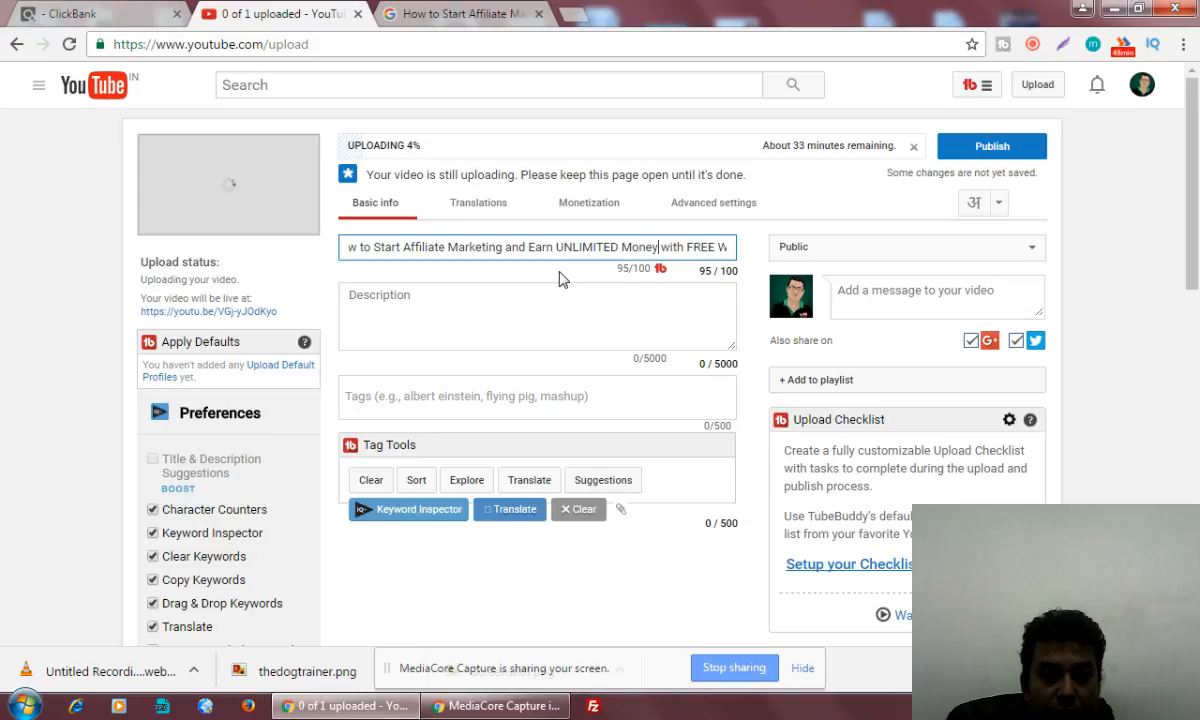
Try adding "Quickly" after "UNLIMITED Money" in the video title, remove it, and check the title's remaining words
{"action": "type", "text": "Qui "}
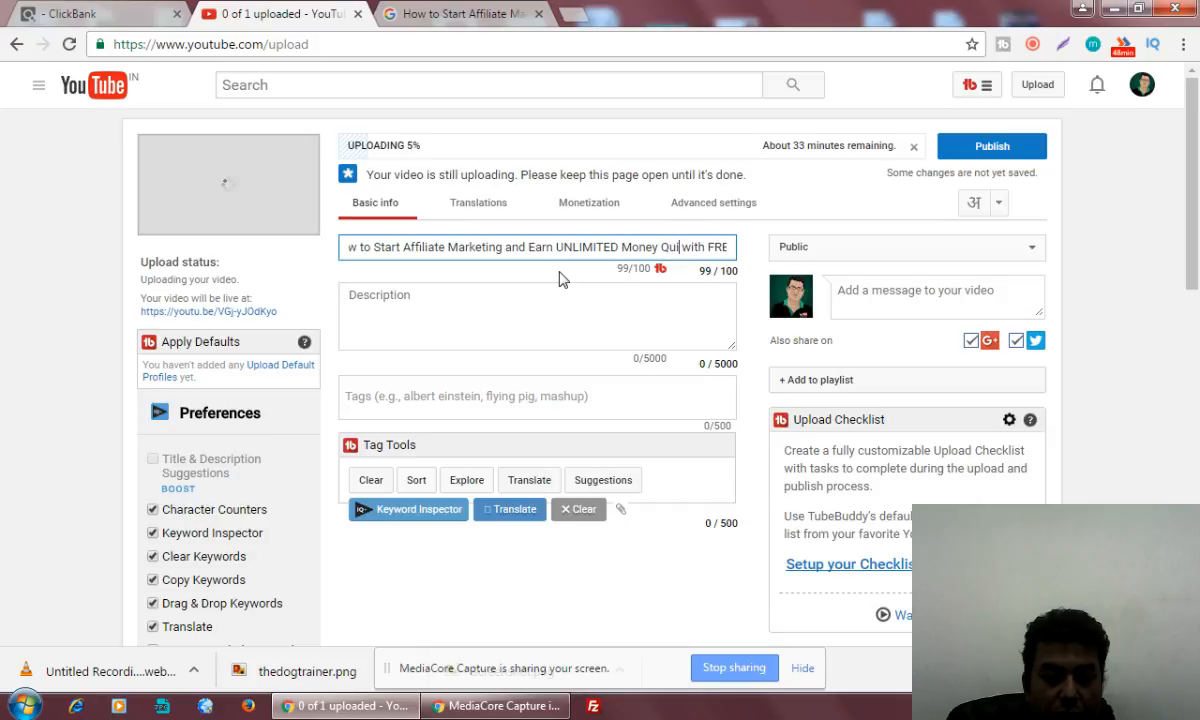
{"action": "type", "text": "ckly"}
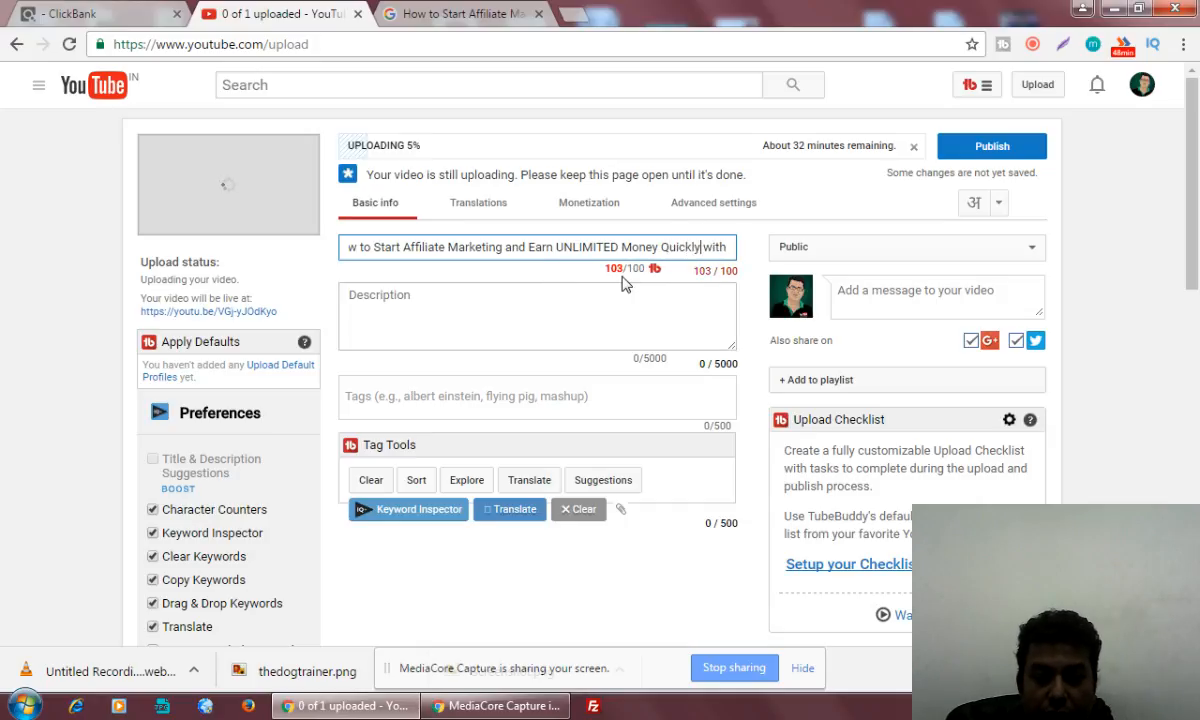
{"action": "key", "text": "BackSpace"}
{"action": "key", "text": "BackSpace"}
{"action": "key", "text": "BackSpace"}
{"action": "key", "text": "BackSpace"}
{"action": "key", "text": "BackSpace"}
{"action": "key", "text": "BackSpace"}
{"action": "key", "text": "BackSpace"}
{"action": "key", "text": "BackSpace"}
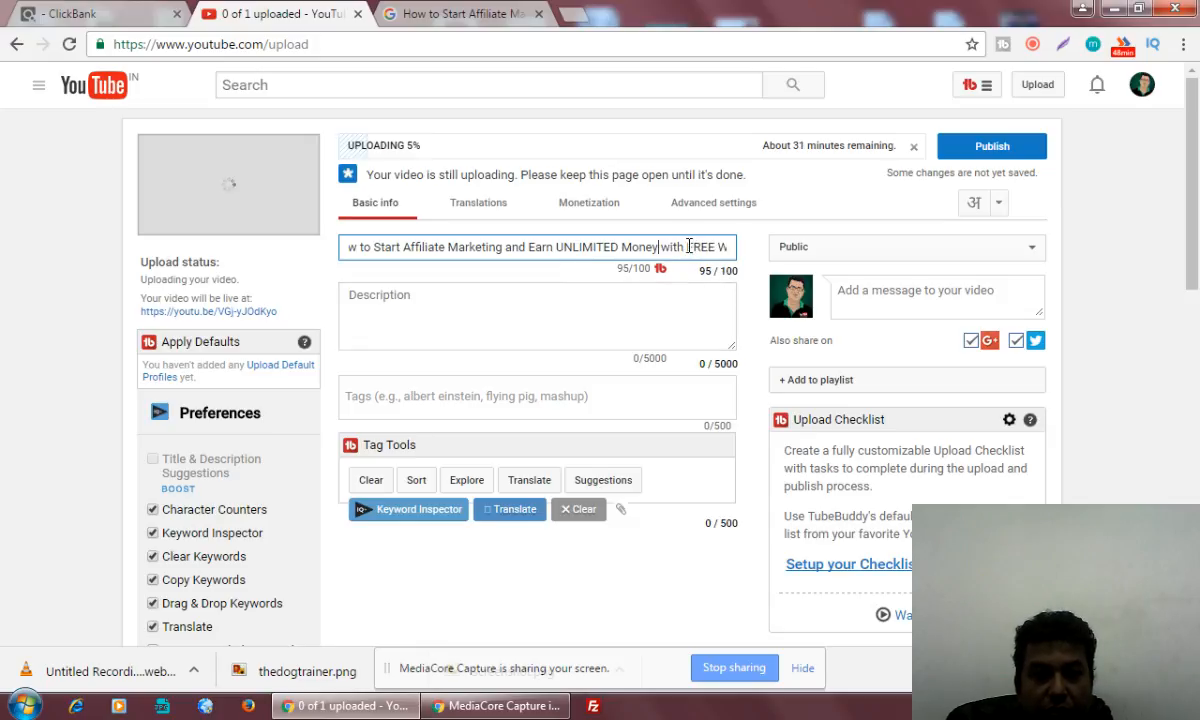
{"action": "left_click_drag", "start_coordinate": [667, 246], "coordinate": [708, 250]}
{"action": "left_click", "coordinate": [629, 247]}
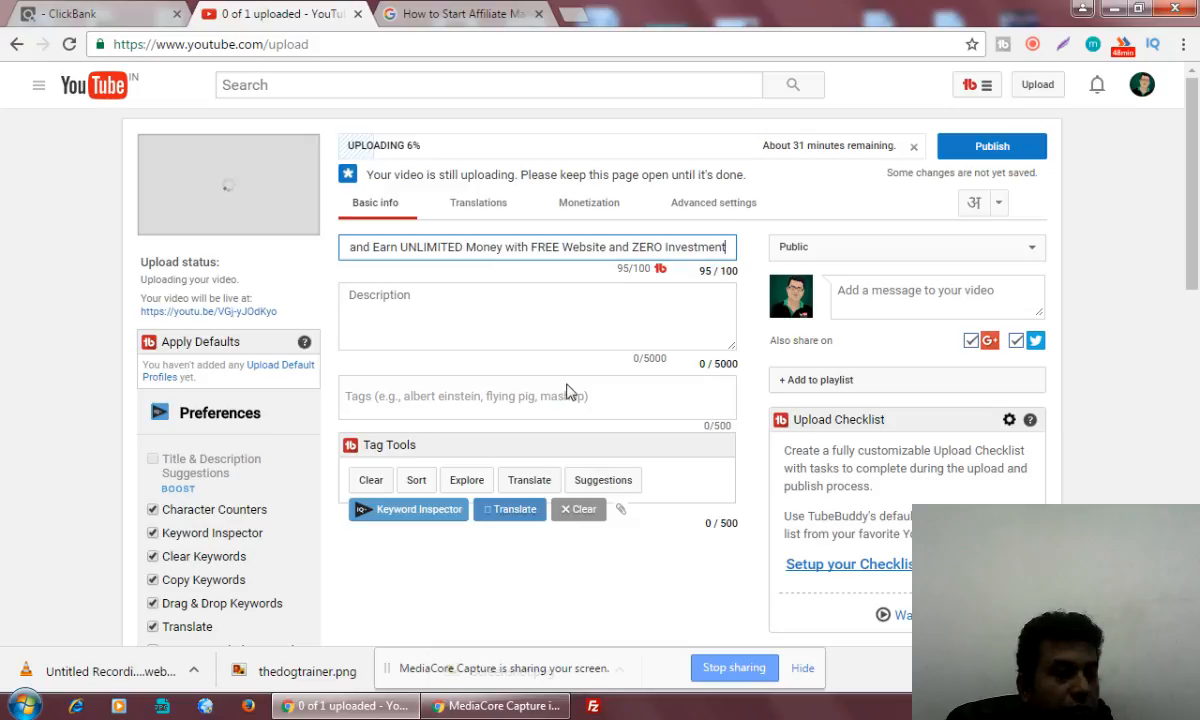
Begin the video description with "Learn", paste Google's related searches for "How to Start Affiliate Marketing" below it, and enlarge the description box
{"action": "left_click", "coordinate": [466, 315]}
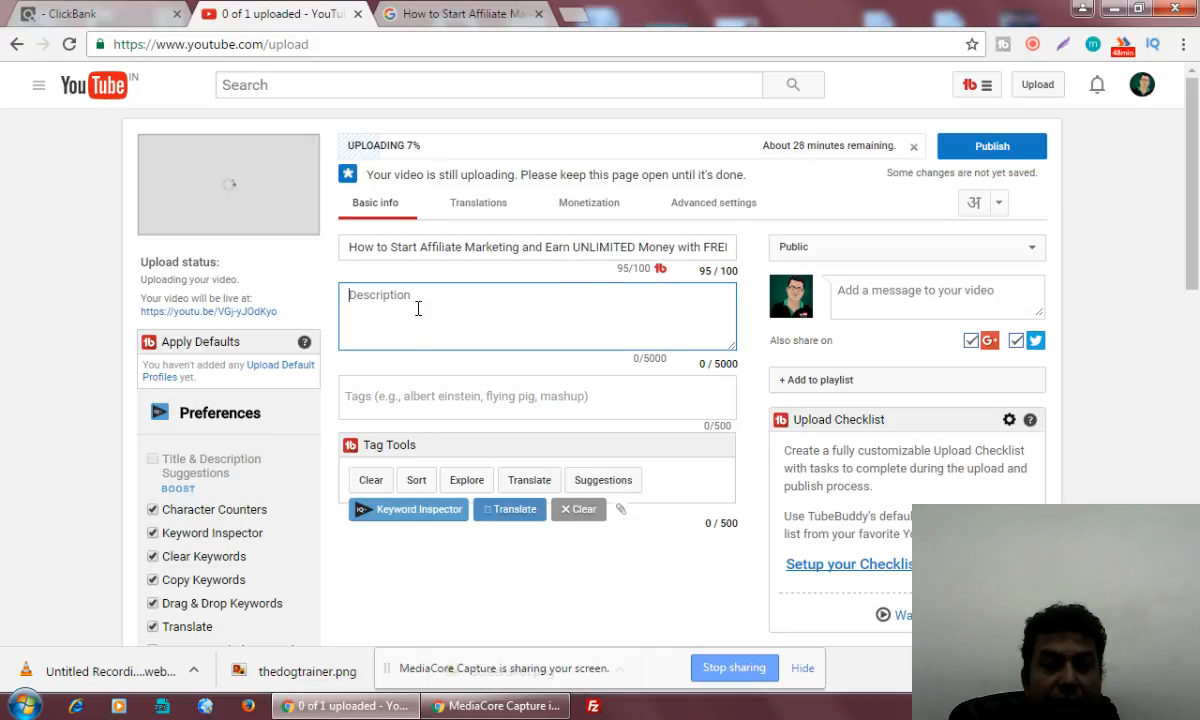
{"action": "type", "text": "Learn"}
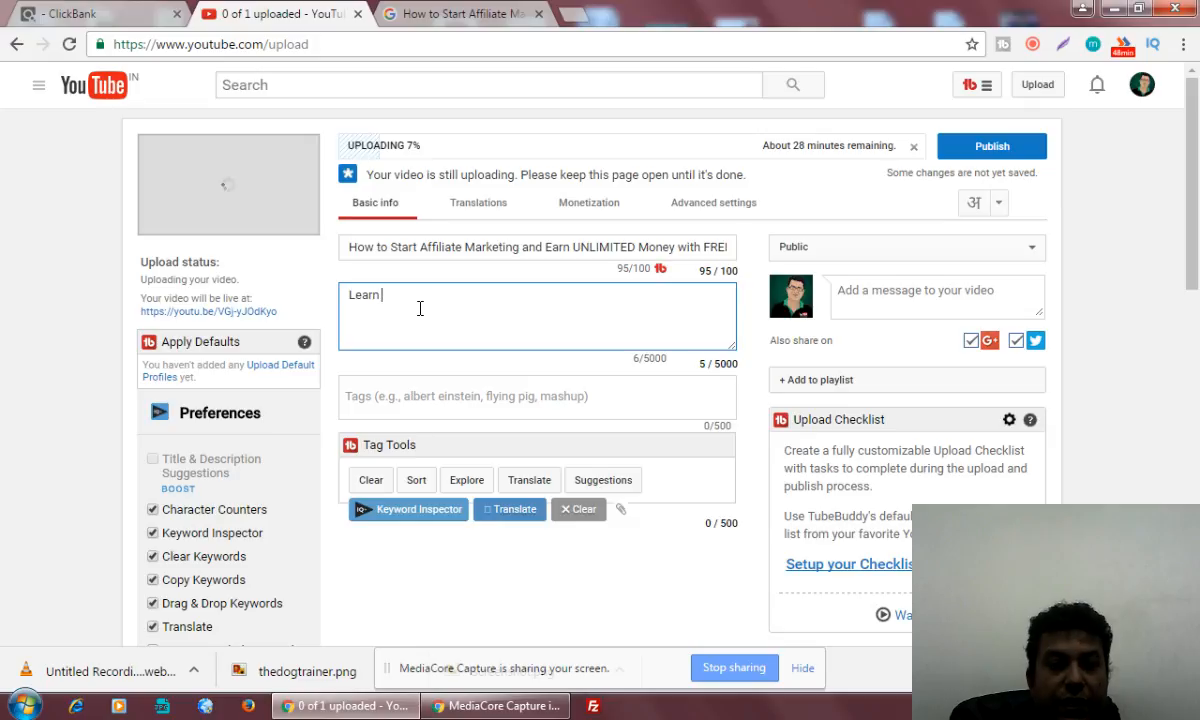
{"action": "left_click", "coordinate": [418, 20]}
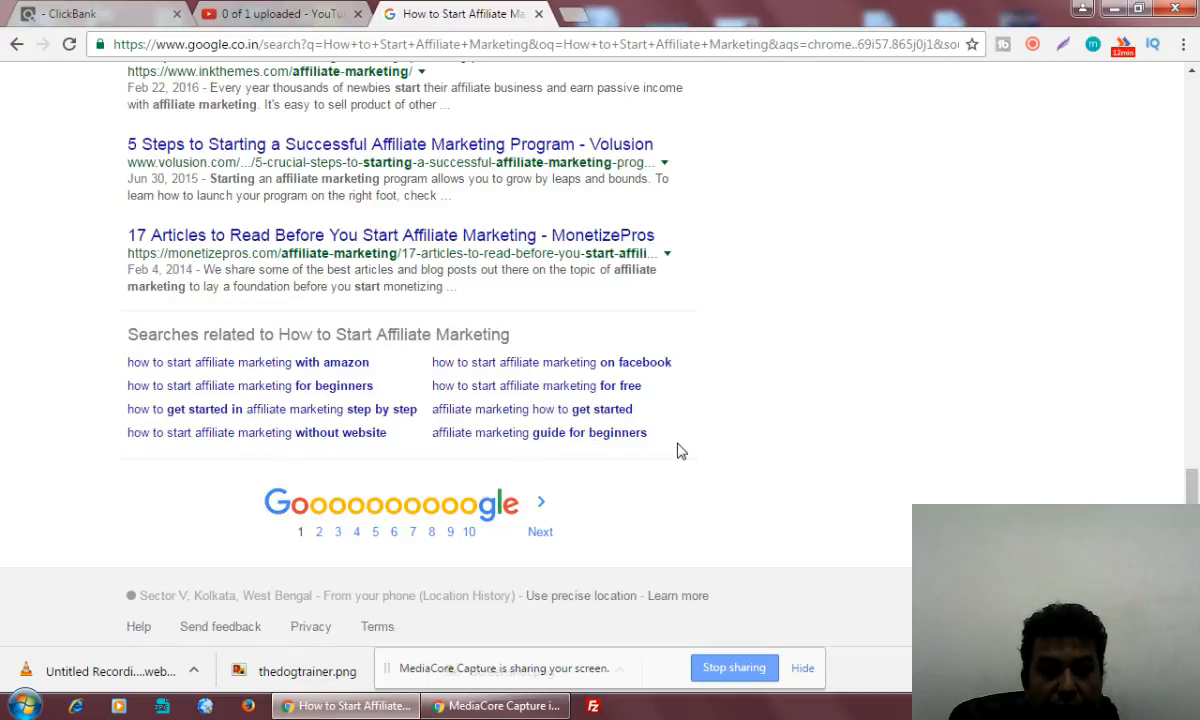
{"action": "left_click_drag", "start_coordinate": [648, 434], "coordinate": [118, 343]}
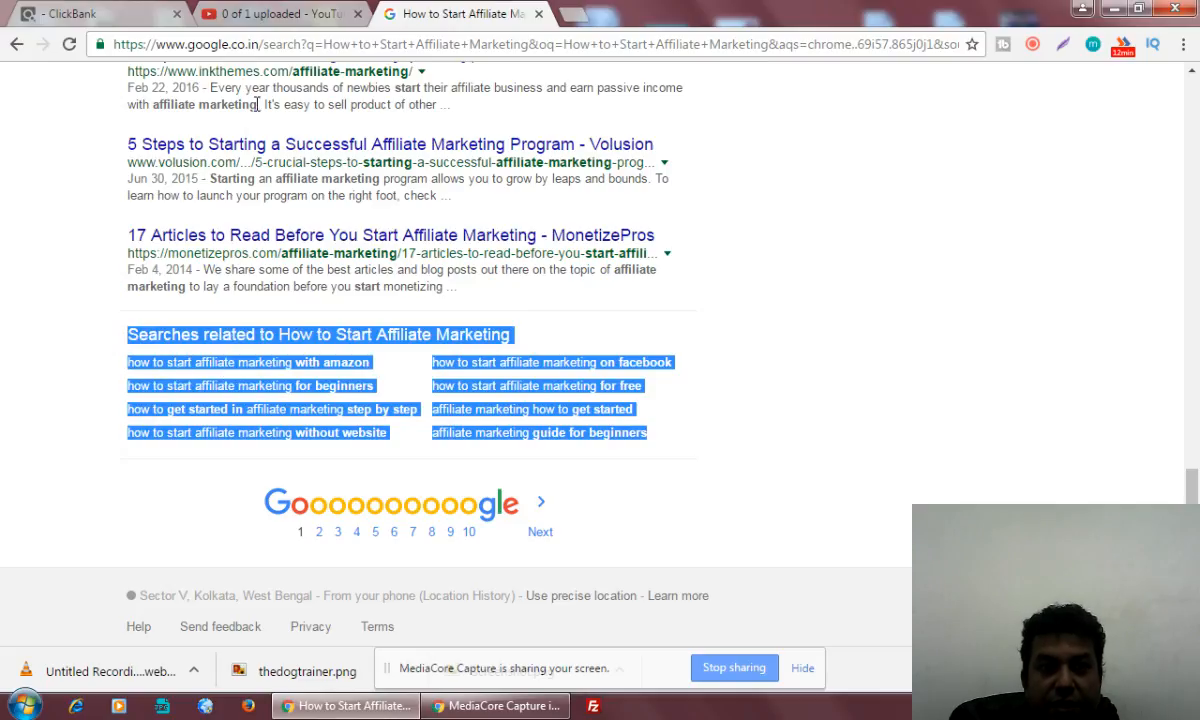
{"action": "left_click", "coordinate": [267, 18]}
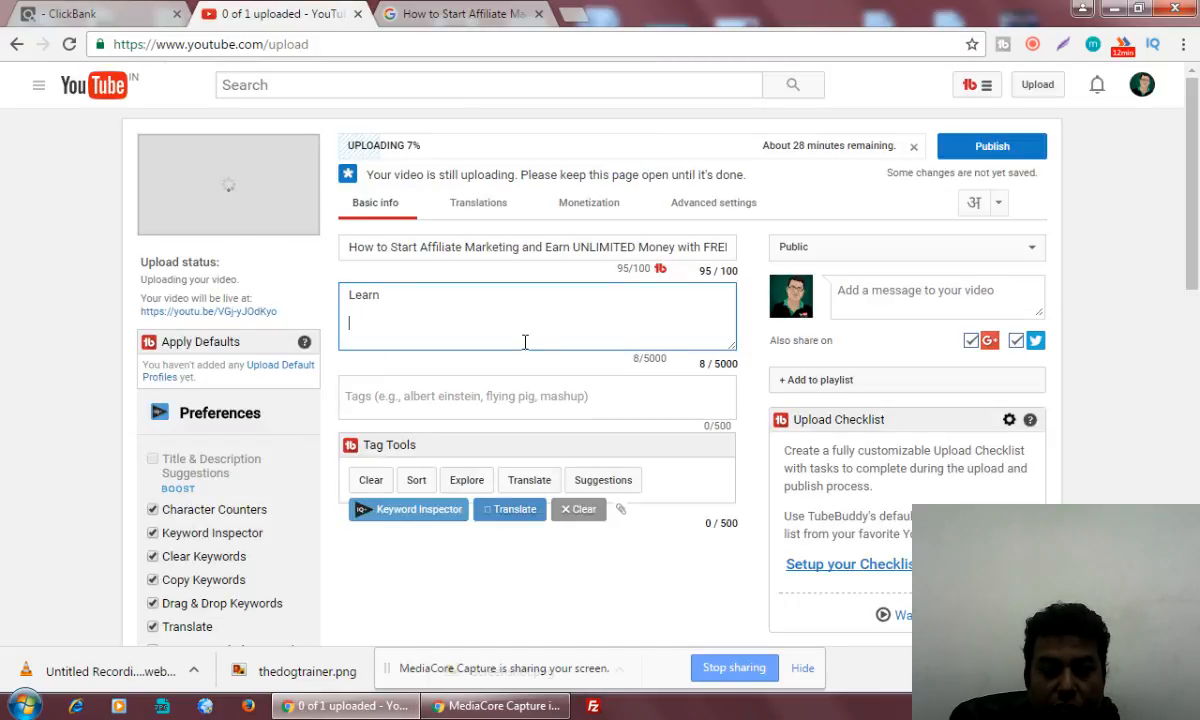
{"action": "key", "text": "ctrl+v"}
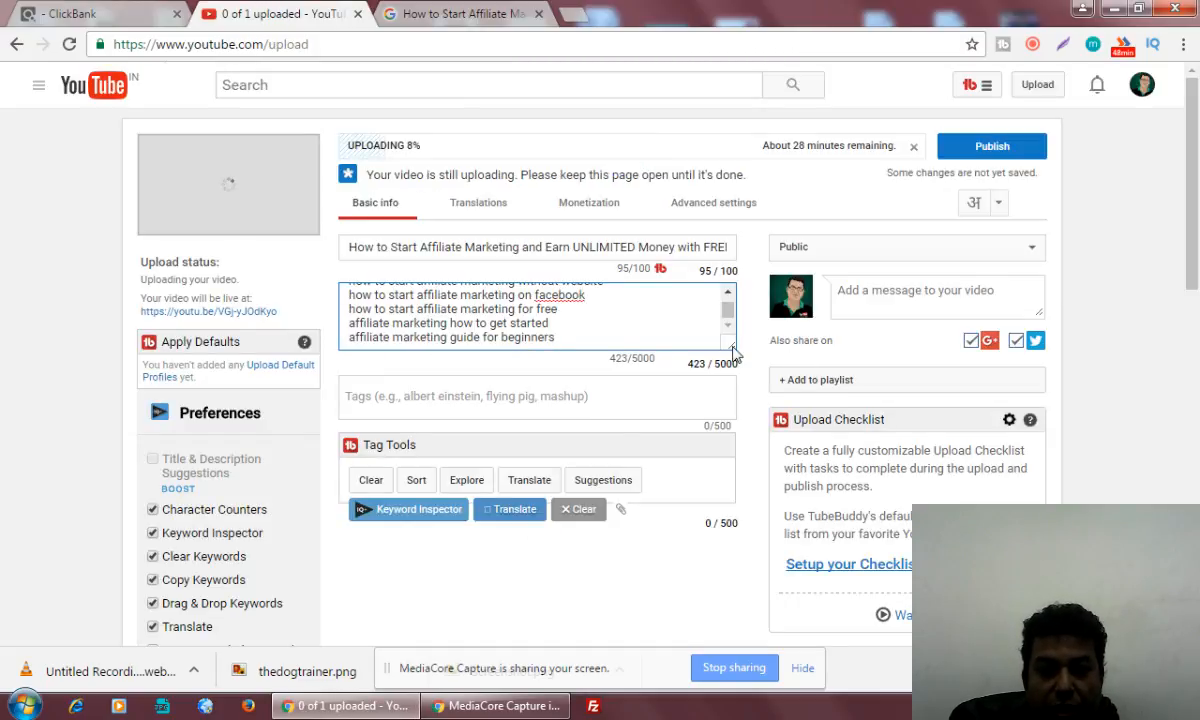
{"action": "left_click_drag", "start_coordinate": [733, 352], "coordinate": [774, 549]}
Copy the keyword "how to start affiliate marketing for beginners" after "Learn" in the description and replace its "for" with "as a"
{"action": "left_click", "coordinate": [466, 294]}
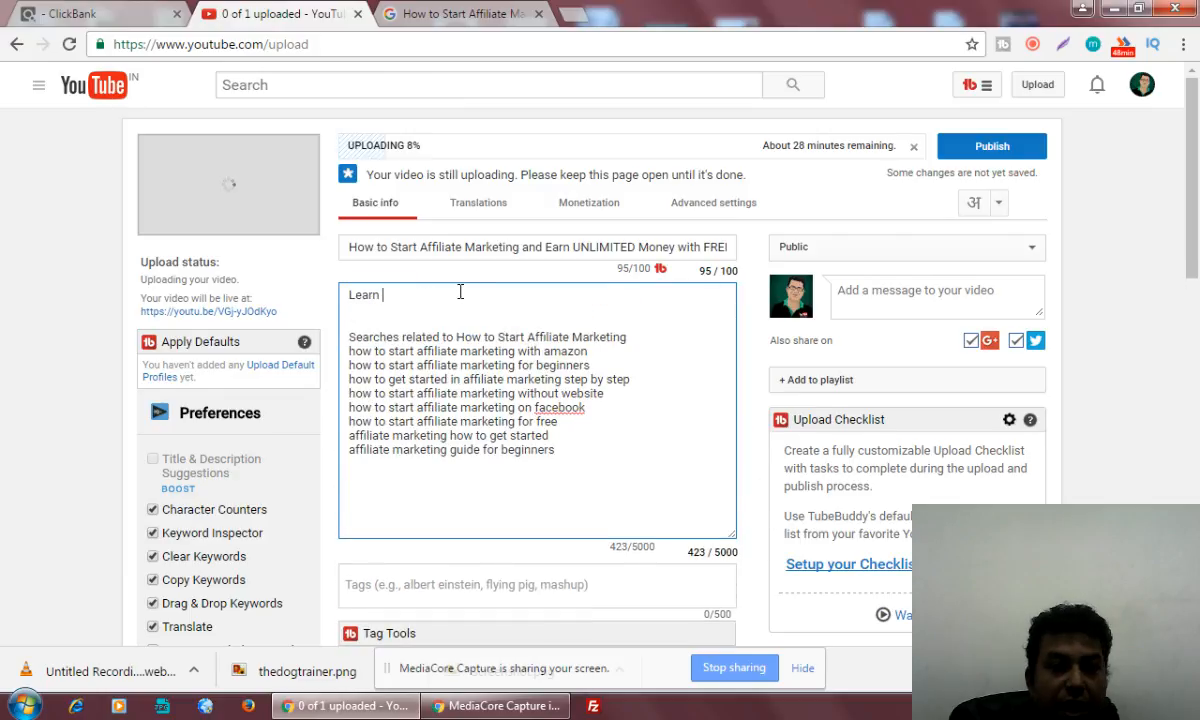
{"action": "left_click_drag", "start_coordinate": [591, 366], "coordinate": [351, 366]}
{"action": "key", "text": "ctrl+c"}
{"action": "left_click", "coordinate": [410, 294]}
{"action": "key", "text": "ctrl+v"}
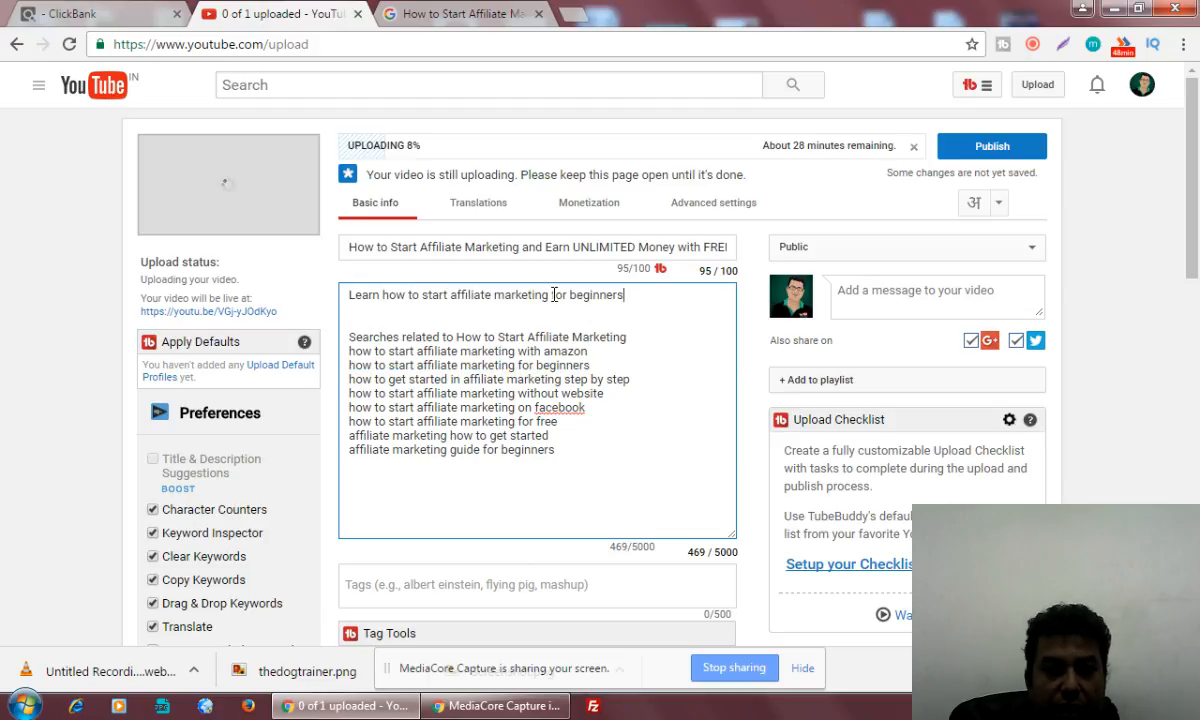
{"action": "left_click_drag", "start_coordinate": [552, 295], "coordinate": [568, 294]}
{"action": "type", "text": "as"}
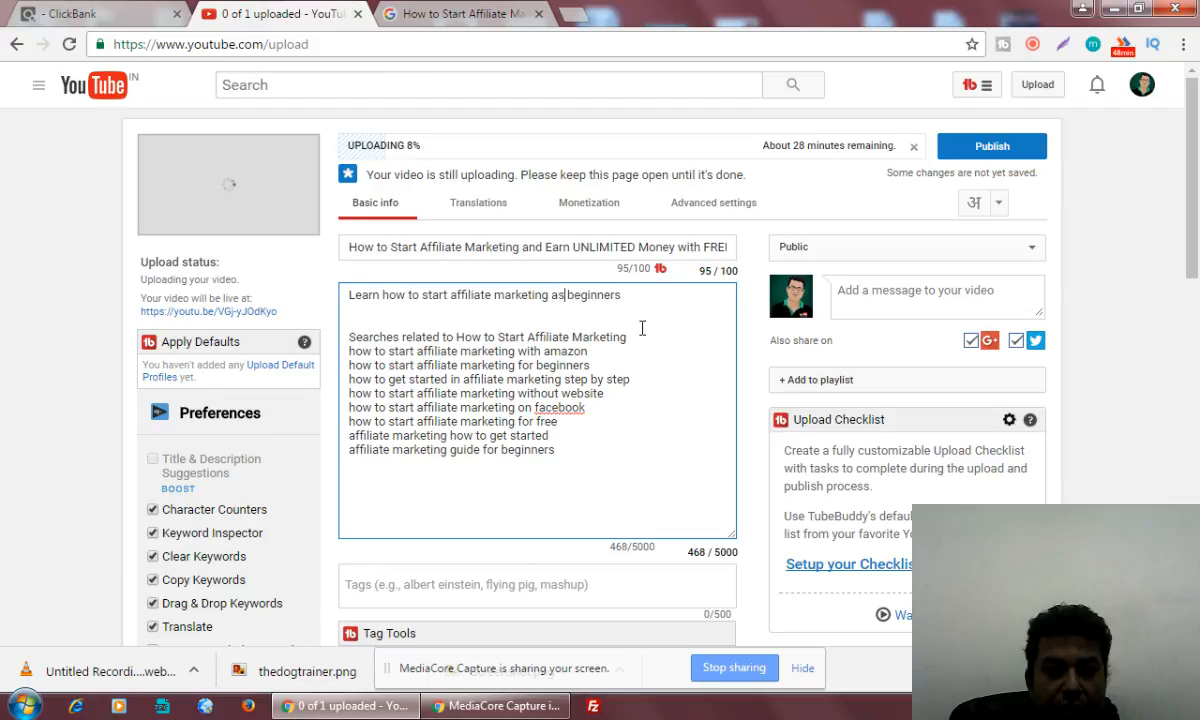
{"action": "type", "text": " a"}
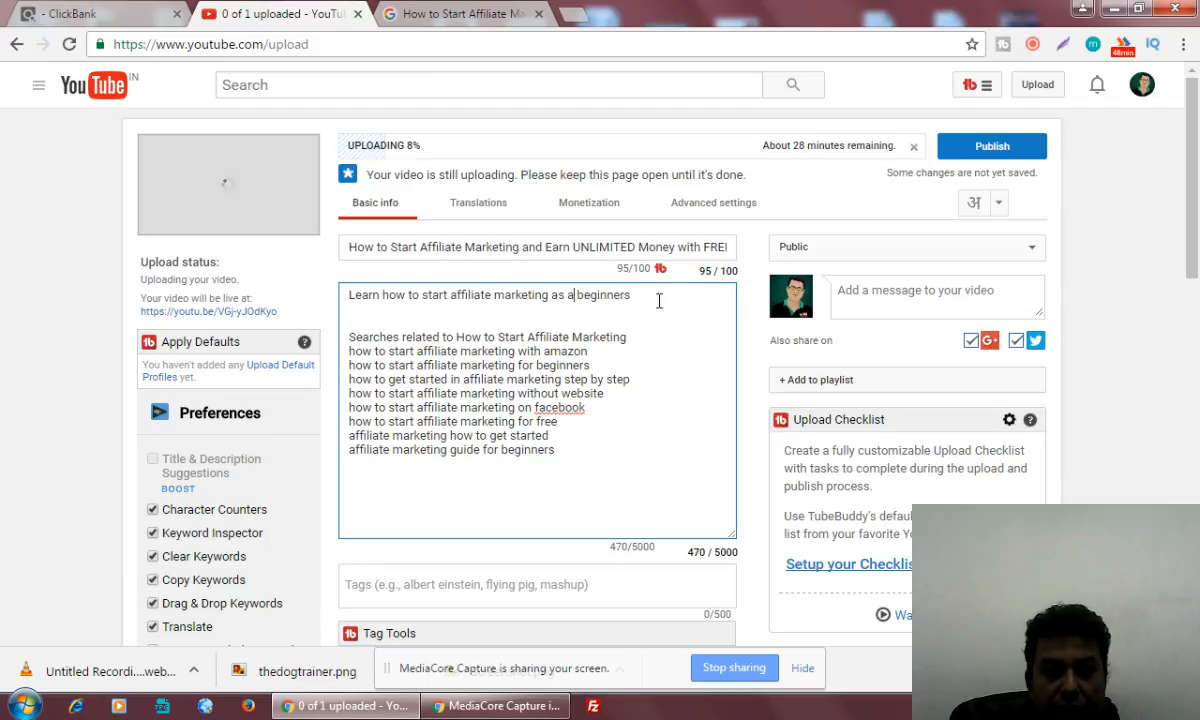
Continue the description's first sentence with "and earn" and change "beginners" to "beginner"
{"action": "left_click", "coordinate": [655, 294]}
{"action": "type", "text": "and learn mon"}
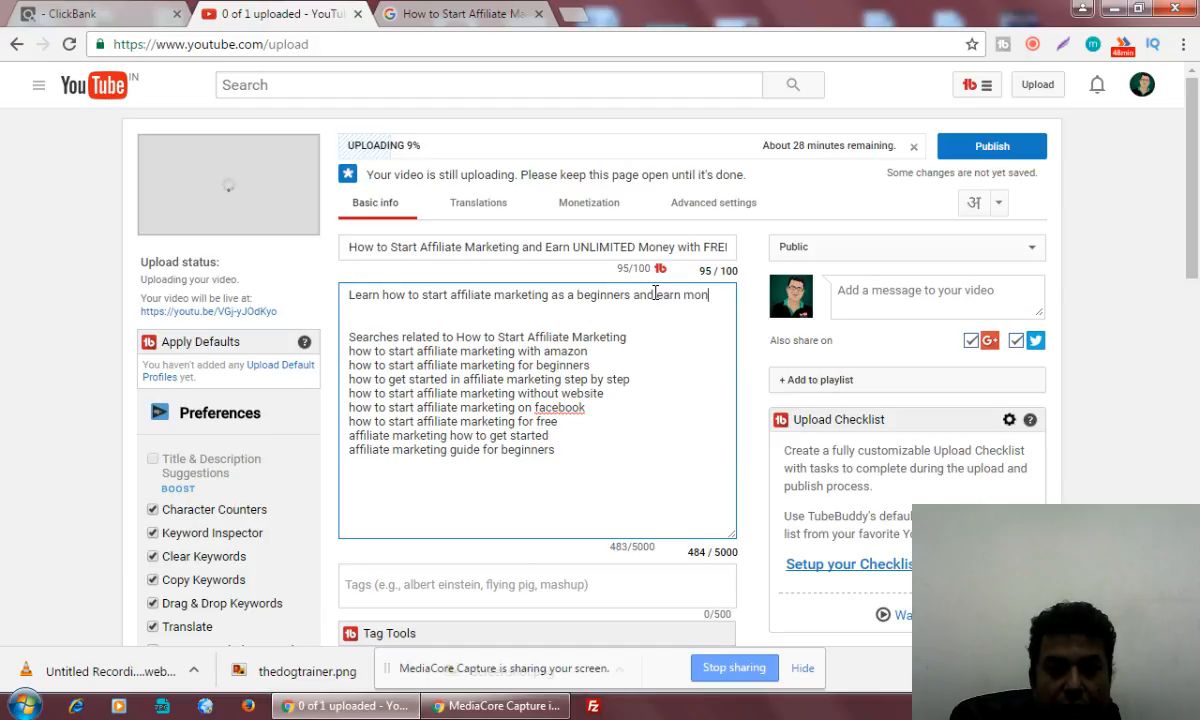
{"action": "key", "text": "BackSpace"}
{"action": "key", "text": "BackSpace"}
{"action": "key", "text": "BackSpace"}
{"action": "type", "text": "u"}
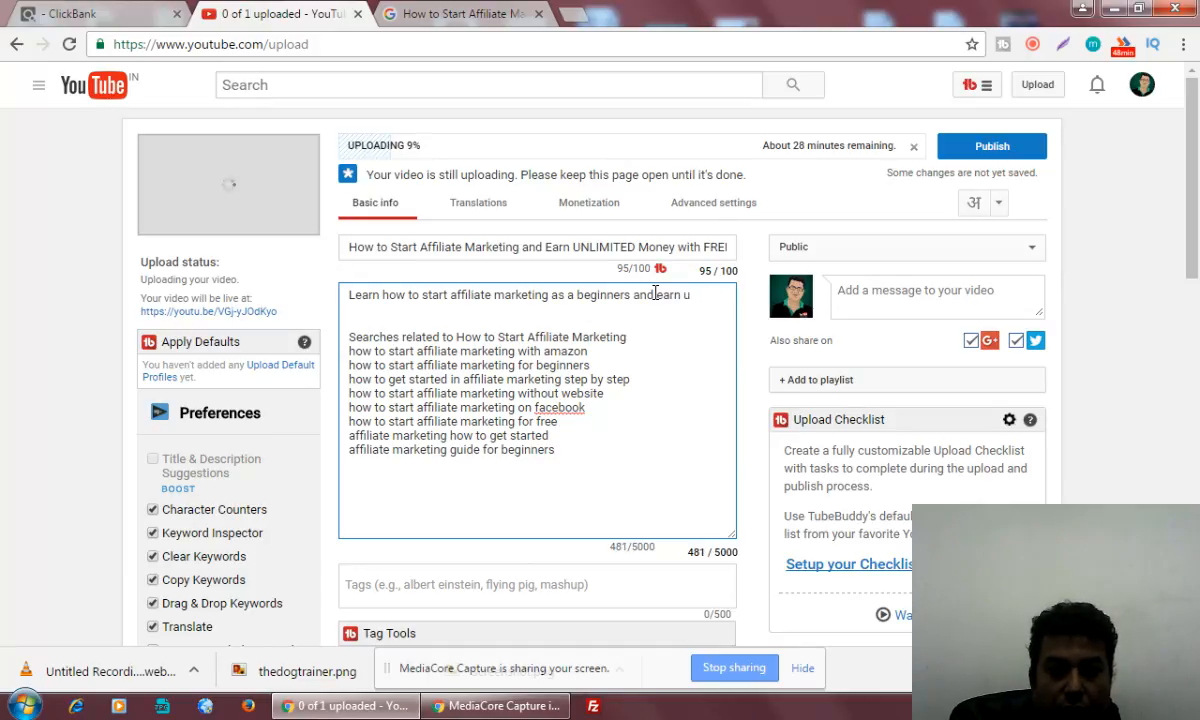
{"action": "left_click", "coordinate": [631, 294]}
{"action": "key", "text": "BackSpace"}
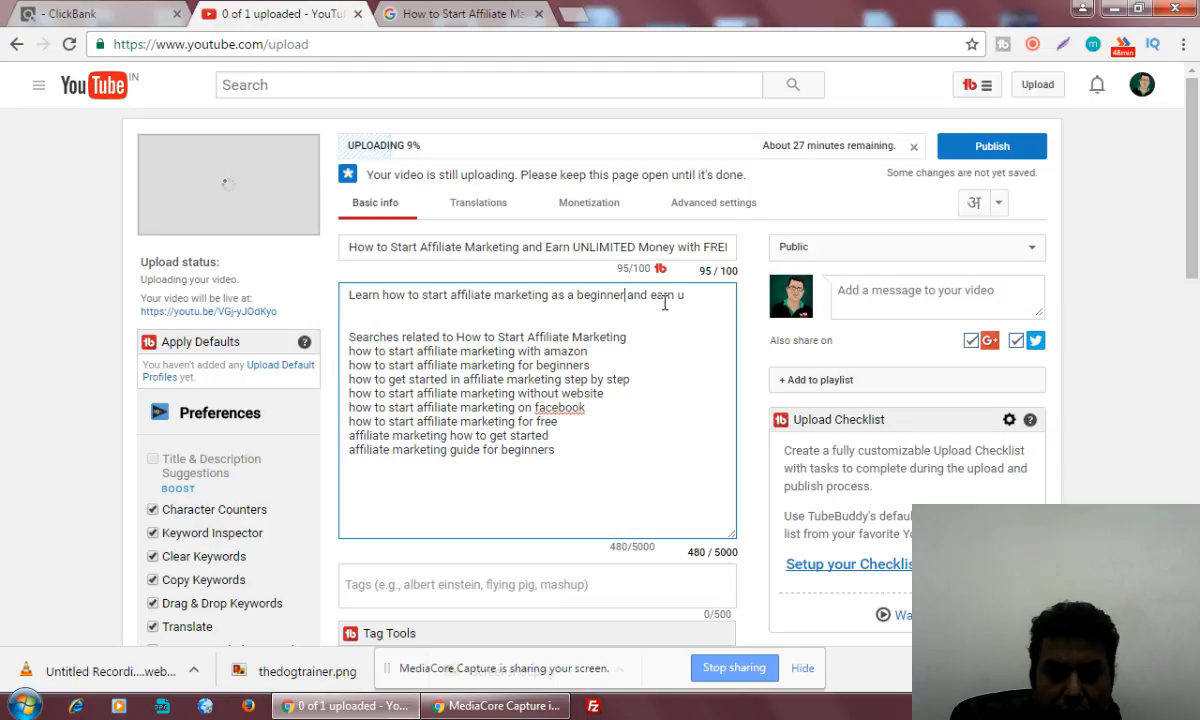
Extend the description's opening sentence after "and earn" with "unlimited money from different affiliate marketplace like"
{"action": "left_click", "coordinate": [685, 294]}
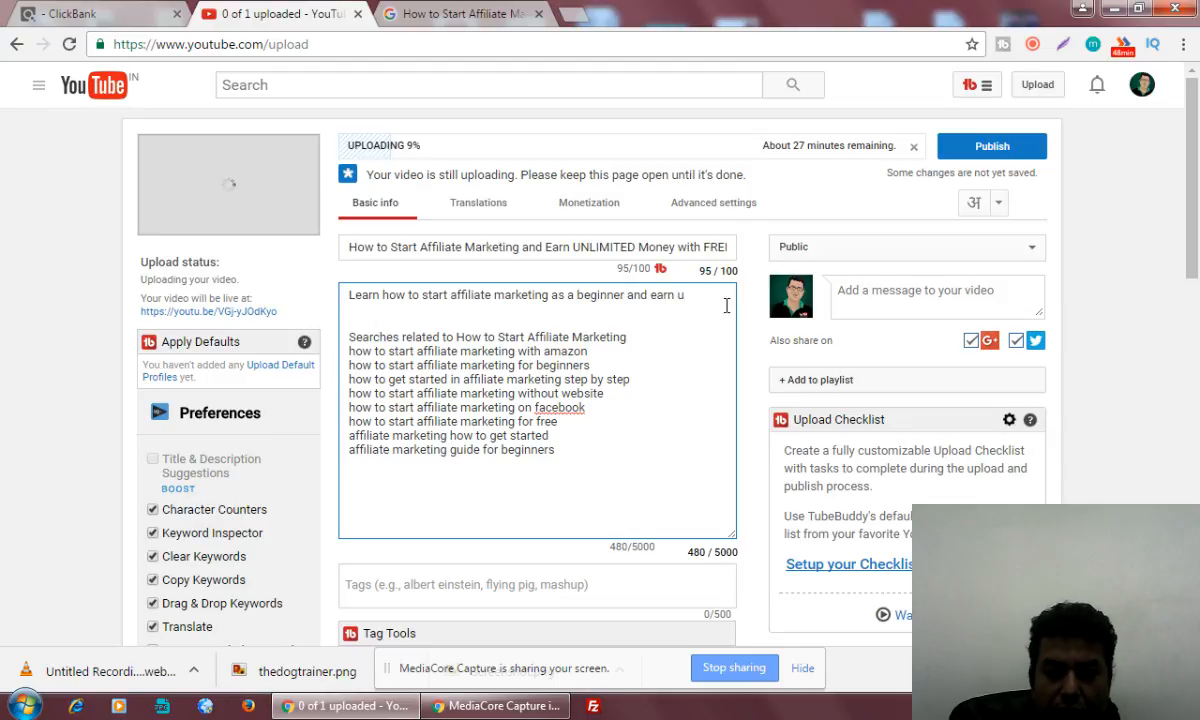
{"action": "type", "text": "nl"}
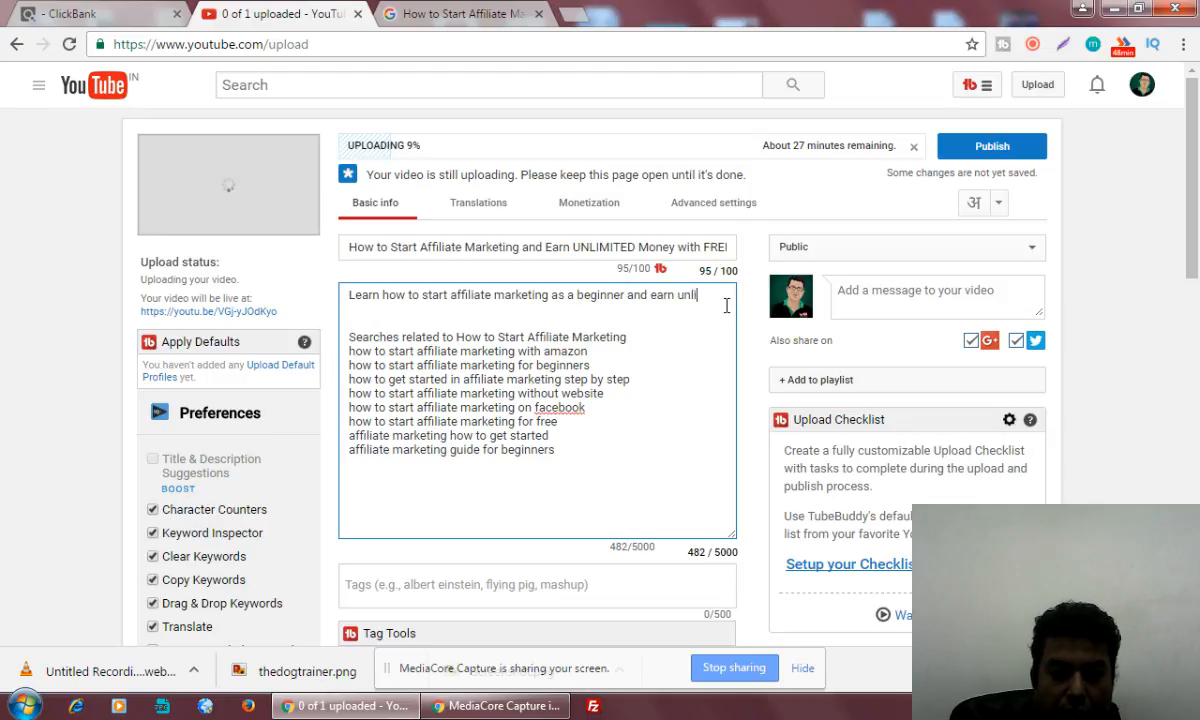
{"action": "type", "text": "imited mone"}
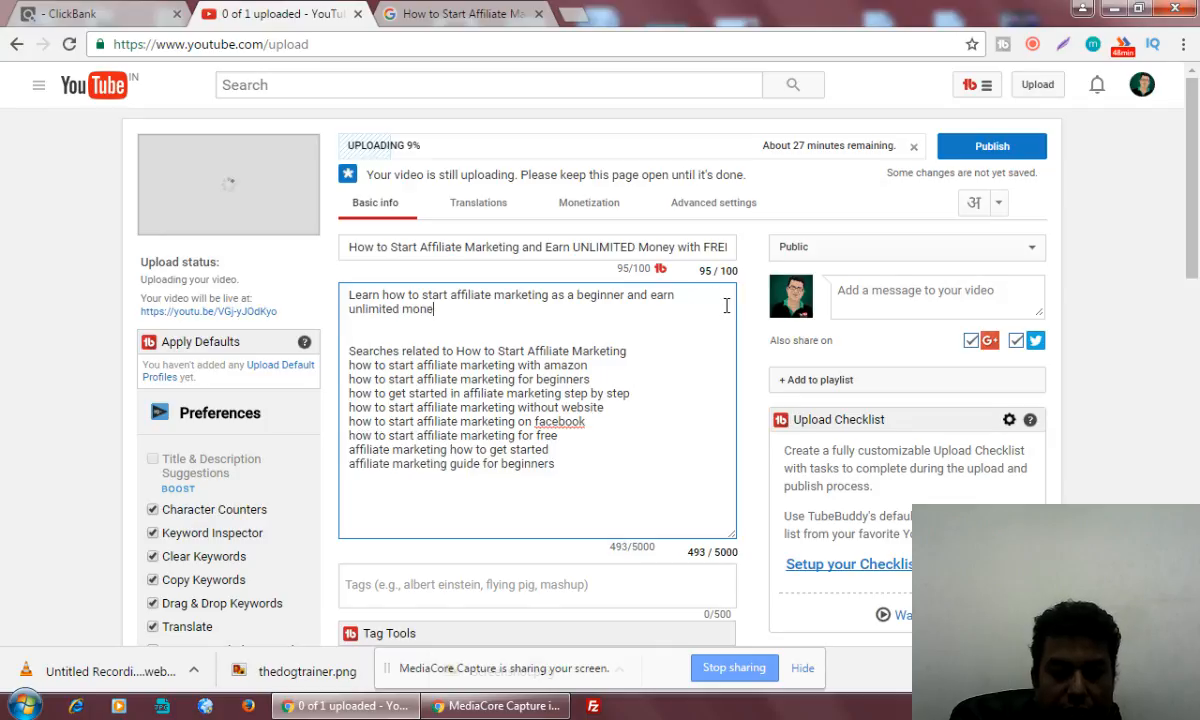
{"action": "type", "text": "y fro"}
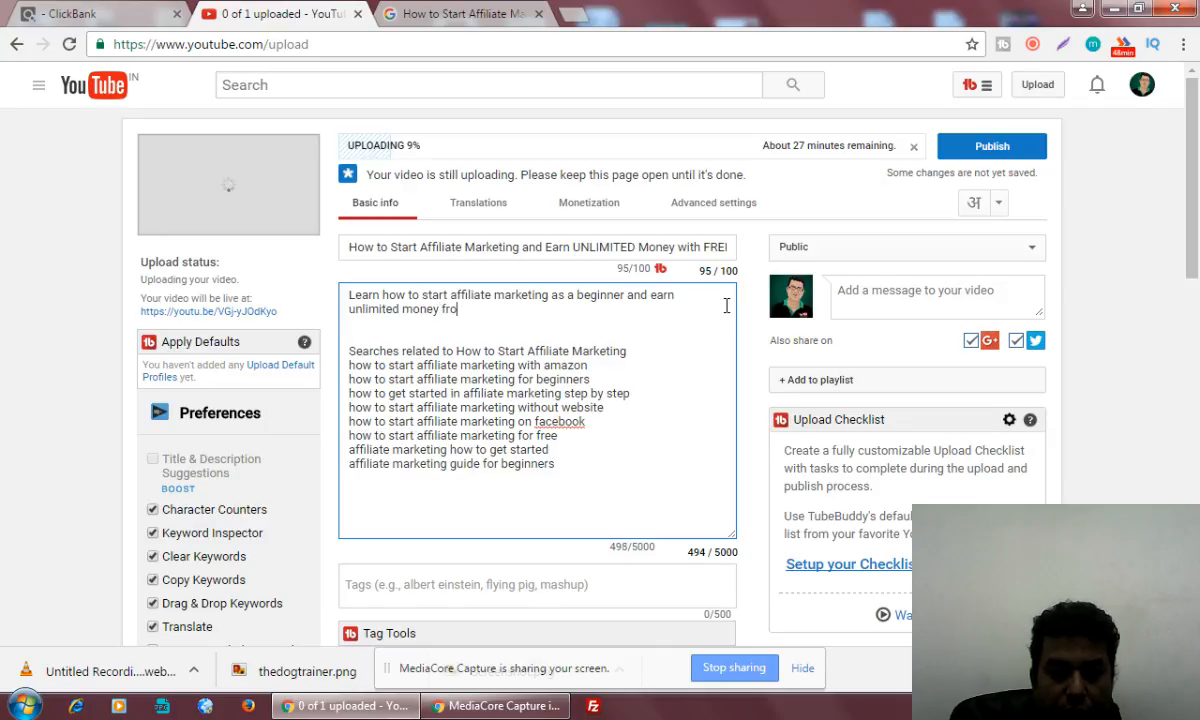
{"action": "type", "text": "m different a"}
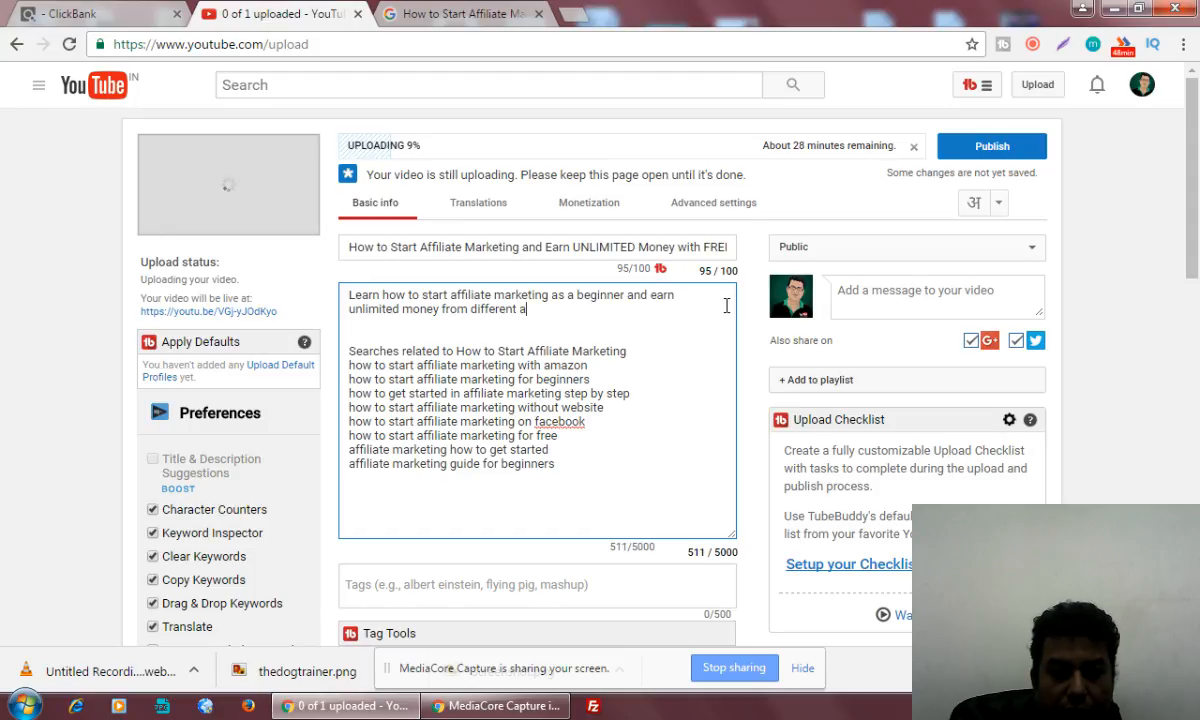
{"action": "type", "text": "ffiliate ma"}
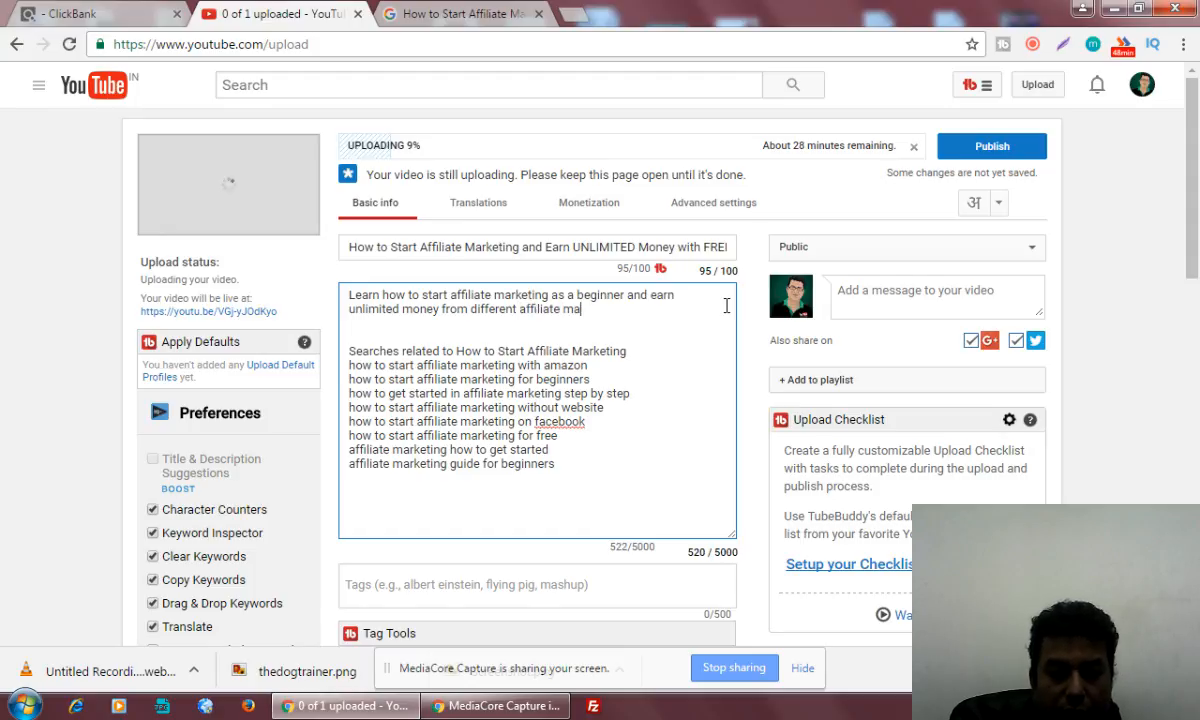
{"action": "type", "text": "rke"}
{"action": "type", "text": "li"}
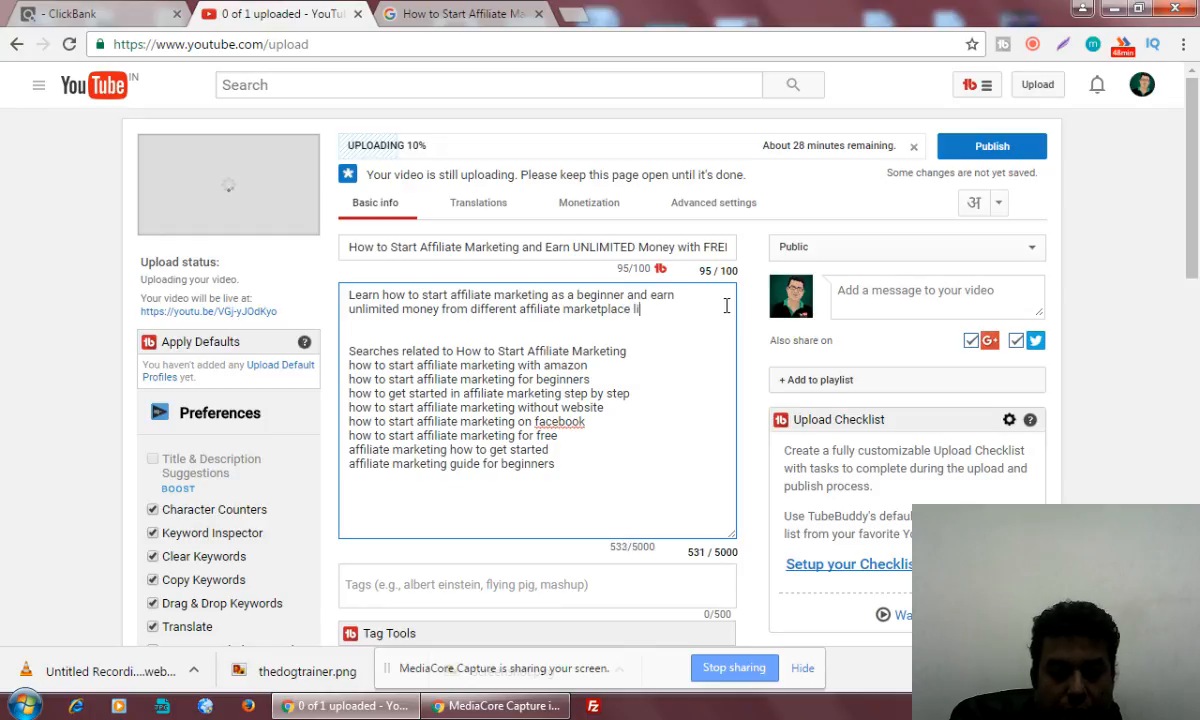
{"action": "type", "text": "ke Clickbank, J"}
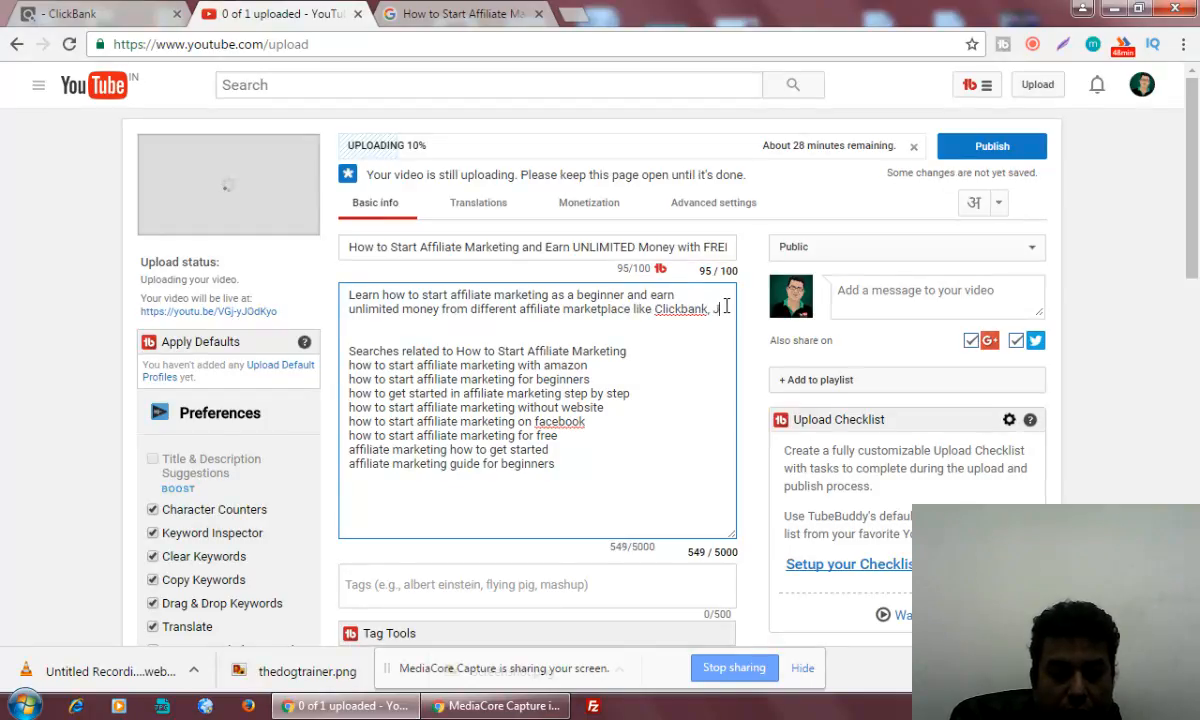
{"action": "type", "text": "vzoo, "}
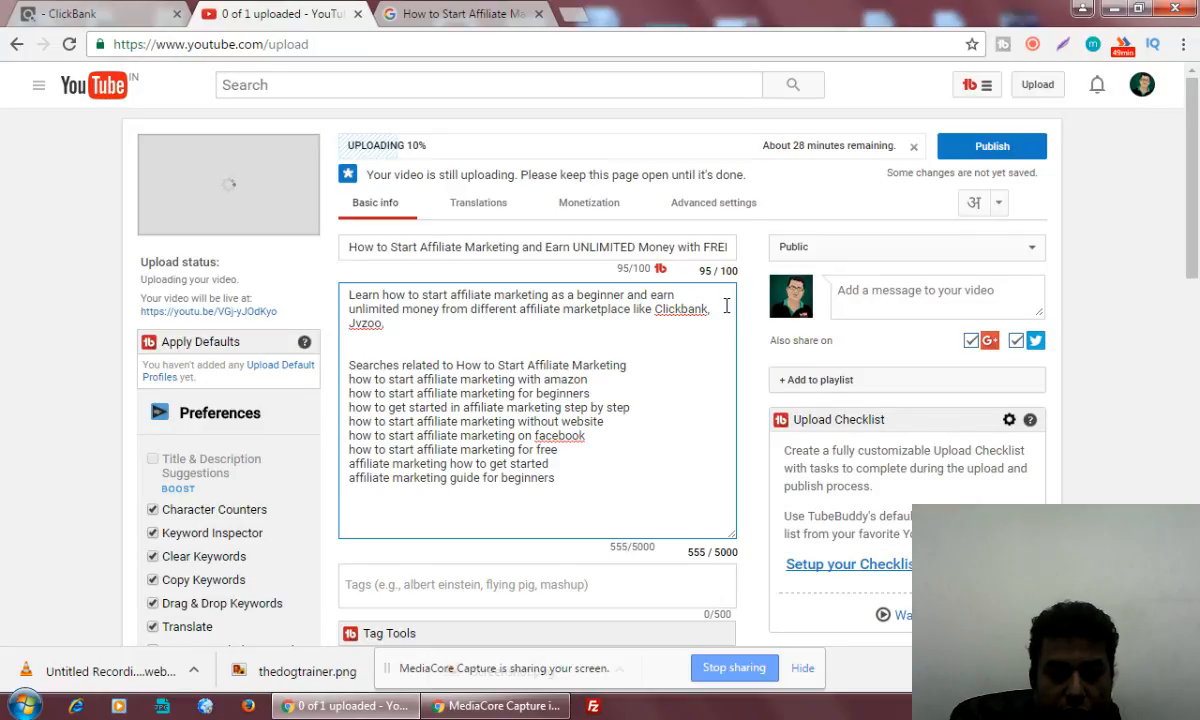
{"action": "type", "text": "Cj"}
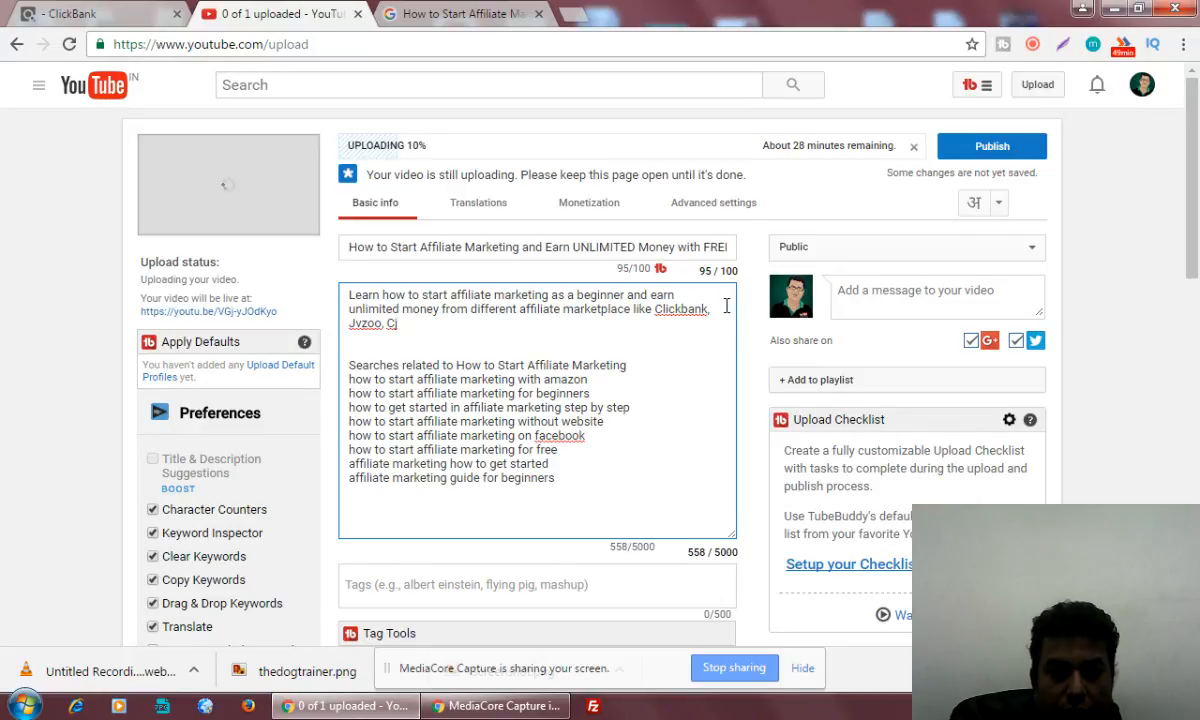
Finish the opening sentence of the description with the marketplace names "Clickbank, Jvzoo, CJ and Others."
{"action": "key", "text": "BackSpace"}
{"action": "key", "text": "BackSpace"}
{"action": "type", "text": "J an"}
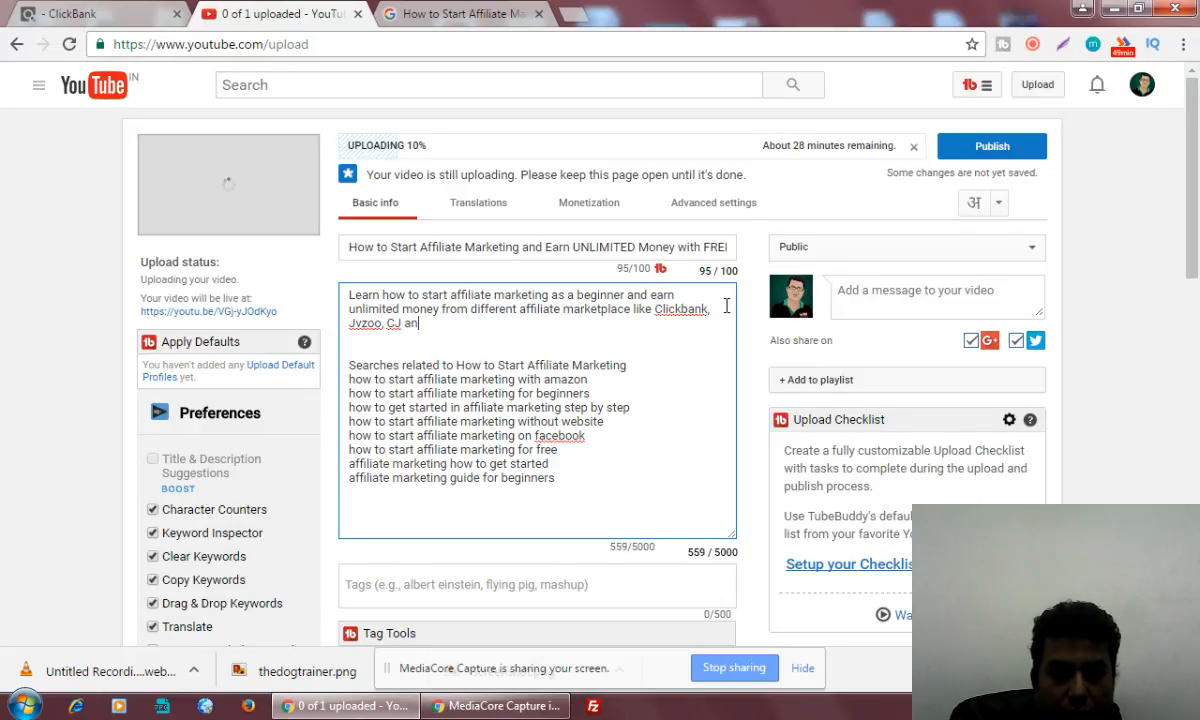
{"action": "type", "text": "d Others."}
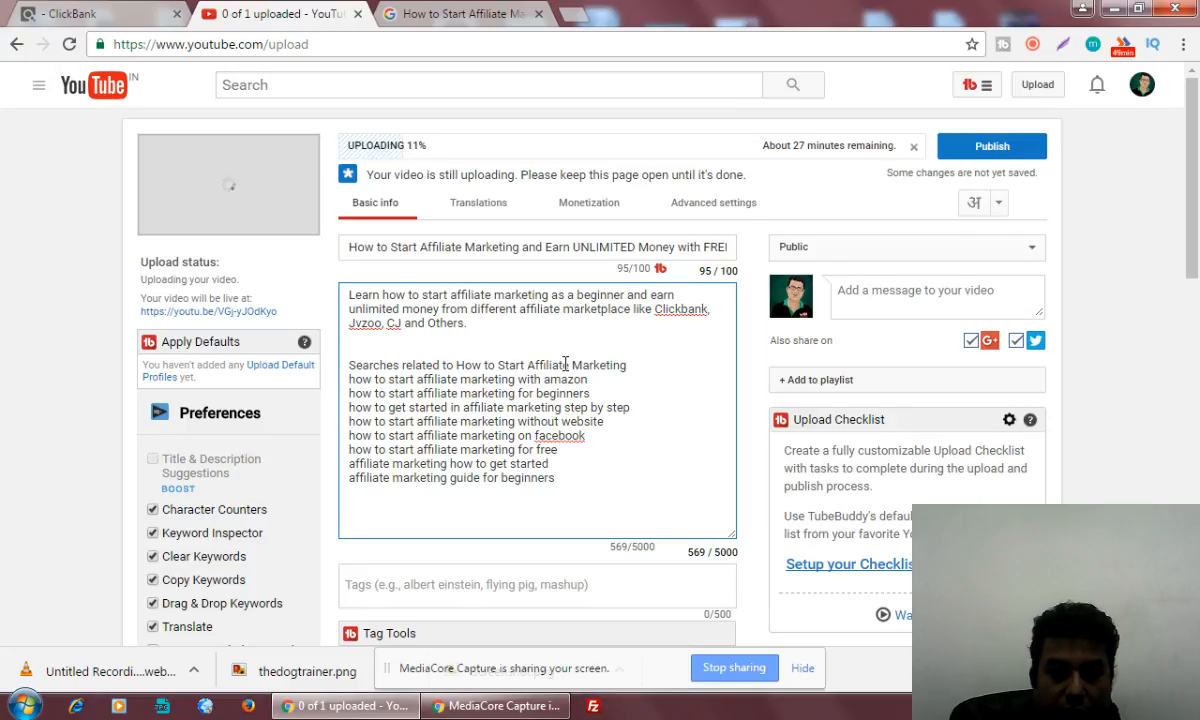
Add the separate line "This video will guide you the following steps:" below the opening paragraph of the description
{"action": "key", "text": "Return"}
{"action": "key", "text": "Return"}
{"action": "type", "text": "T"}
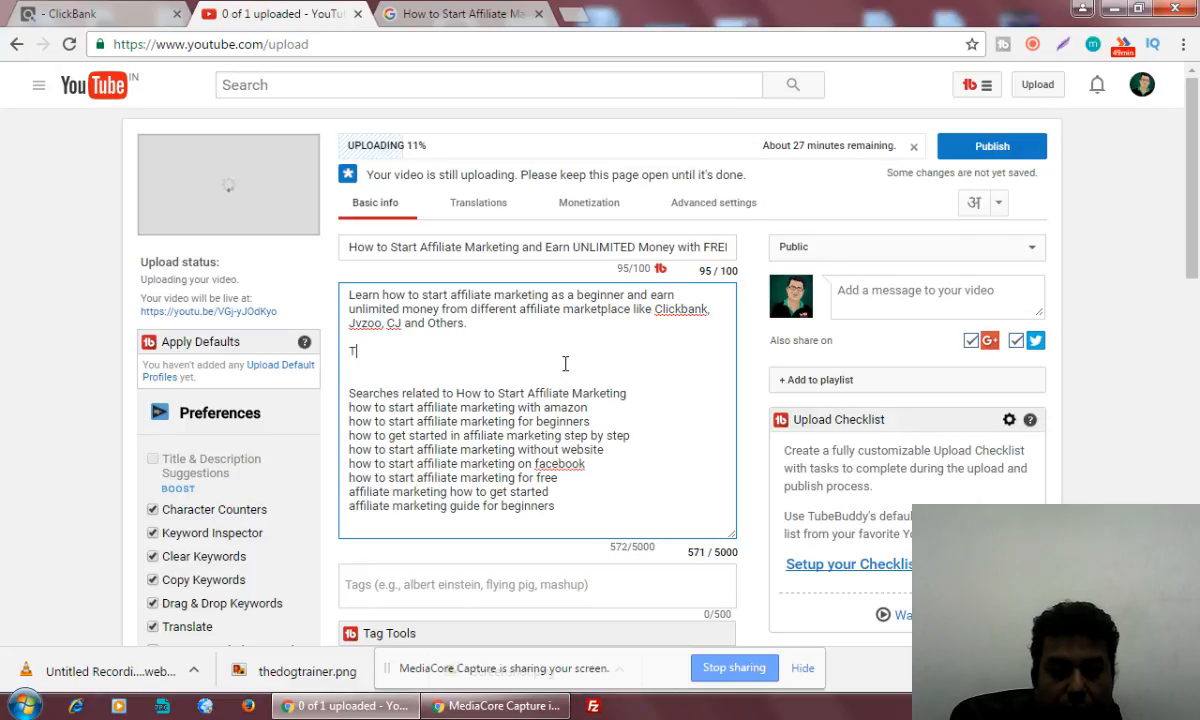
{"action": "type", "text": "his video will"}
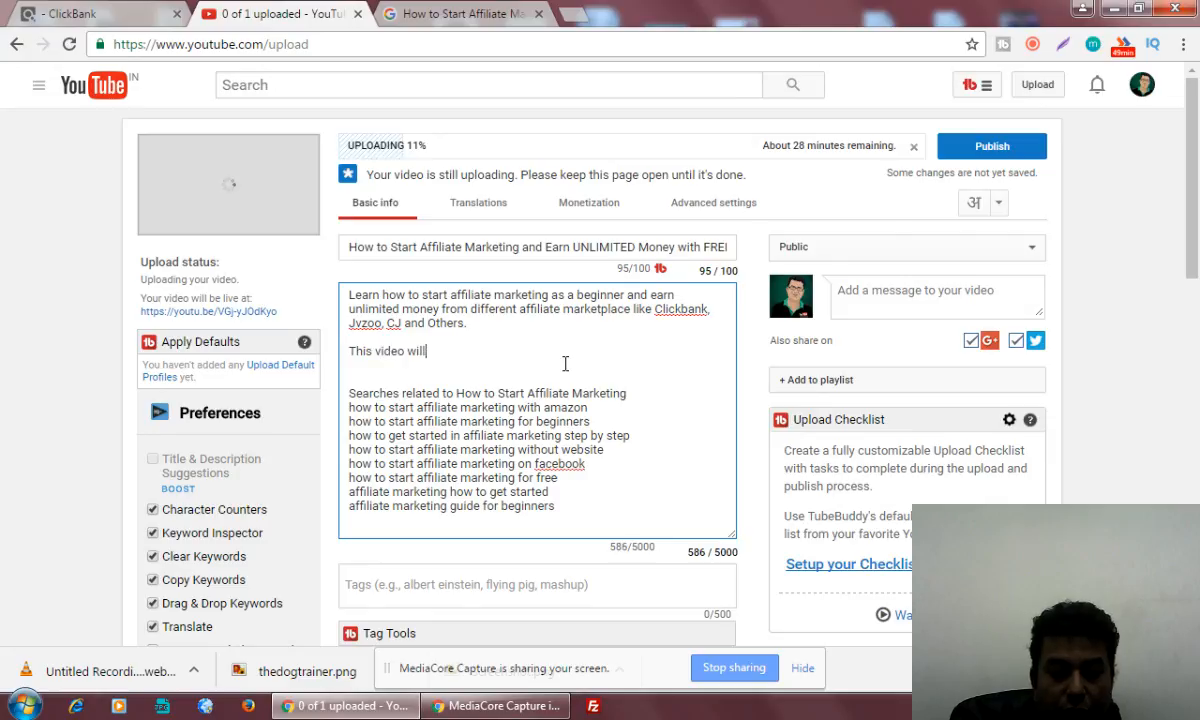
{"action": "type", "text": " guide you "}
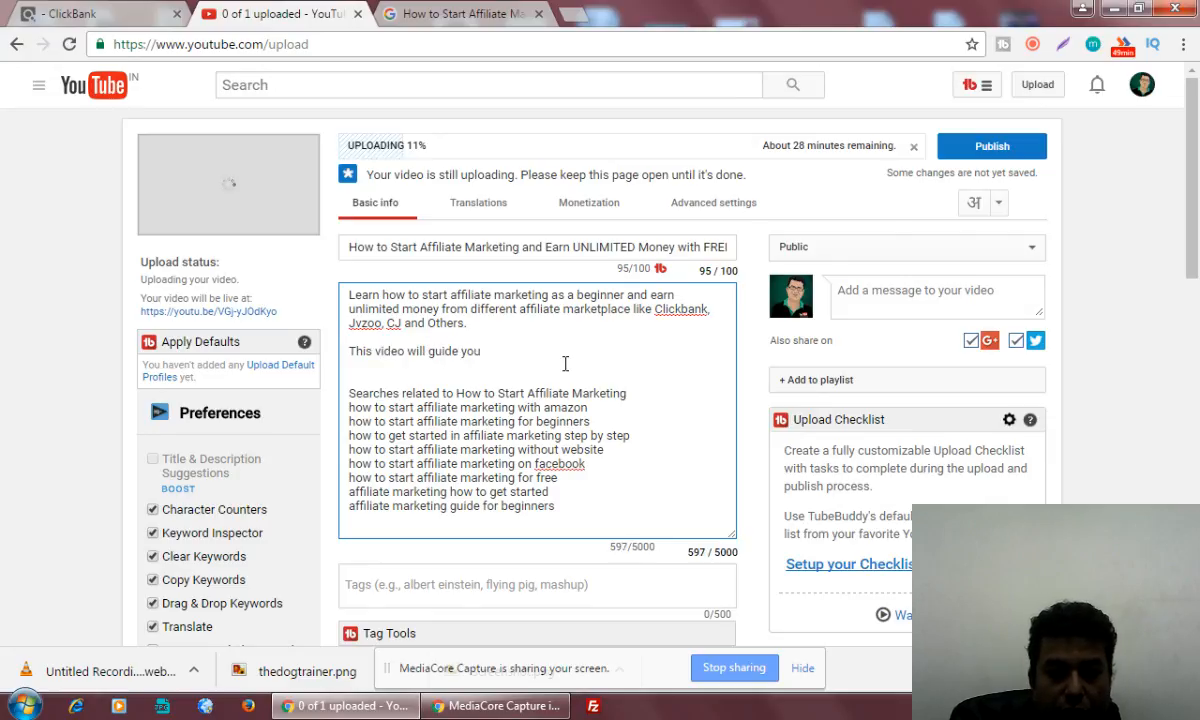
{"action": "type", "text": "the following"}
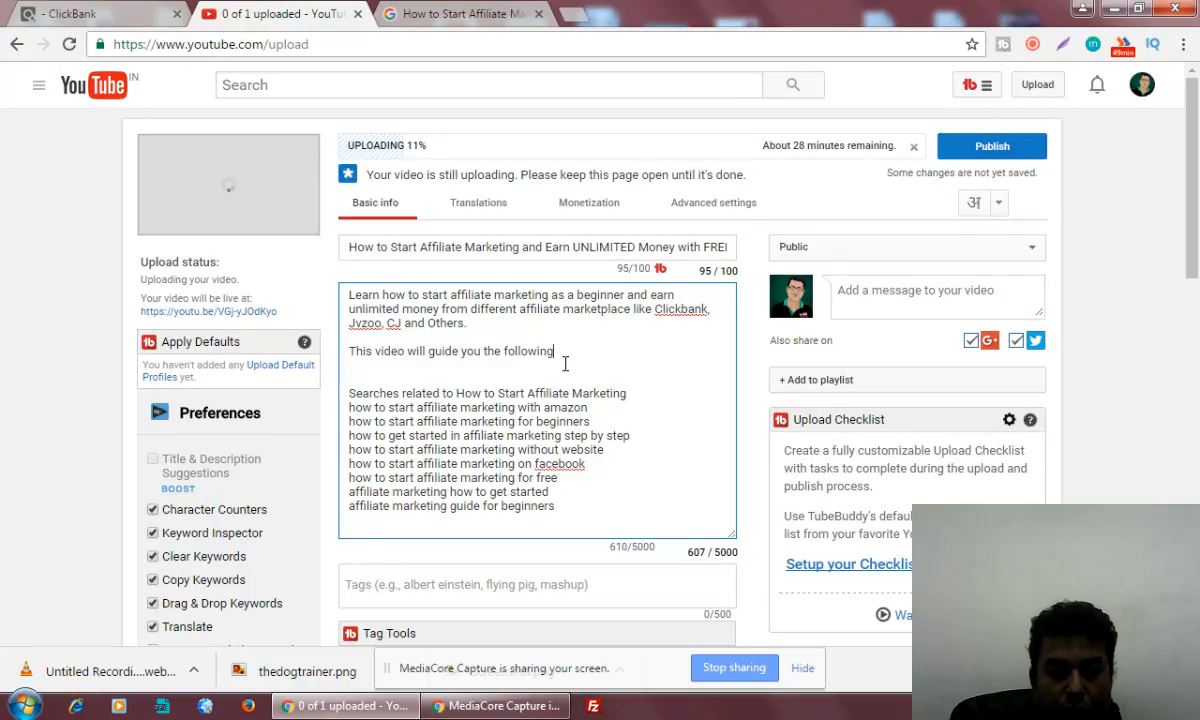
{"action": "type", "text": " steps"}
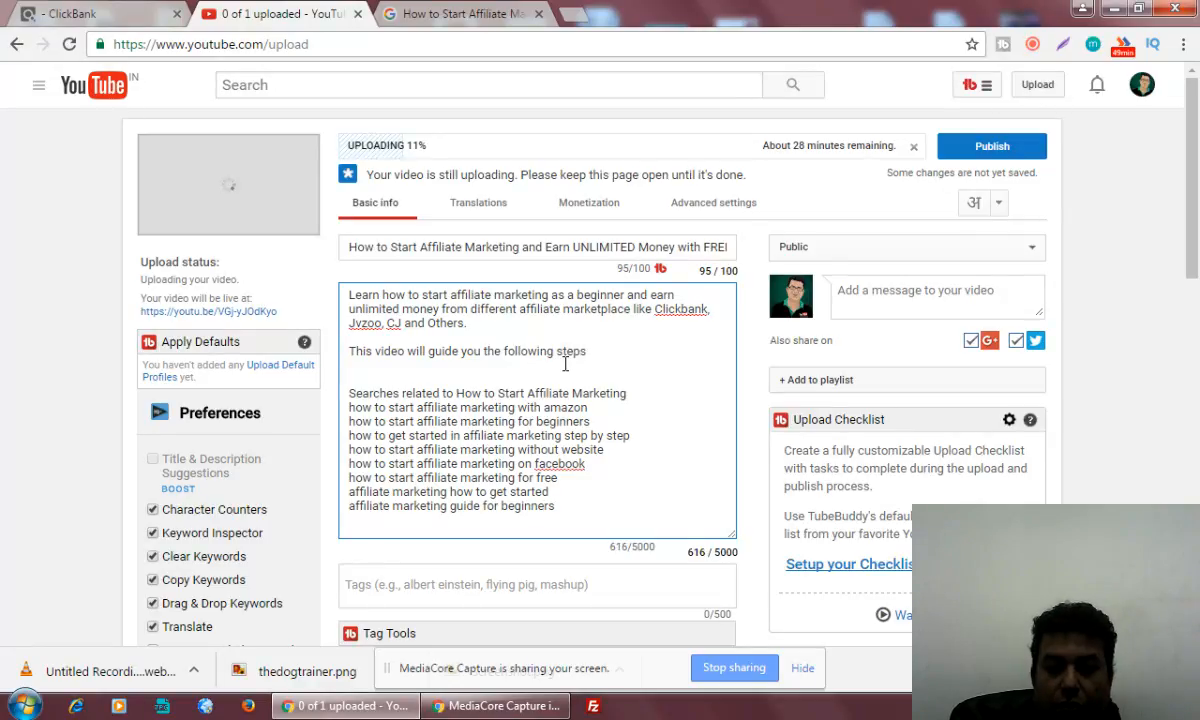
{"action": "key", "text": "BackSpace"}
{"action": "type", "text": ":"}
{"action": "key", "text": "Return"}
{"action": "key", "text": "Return"}
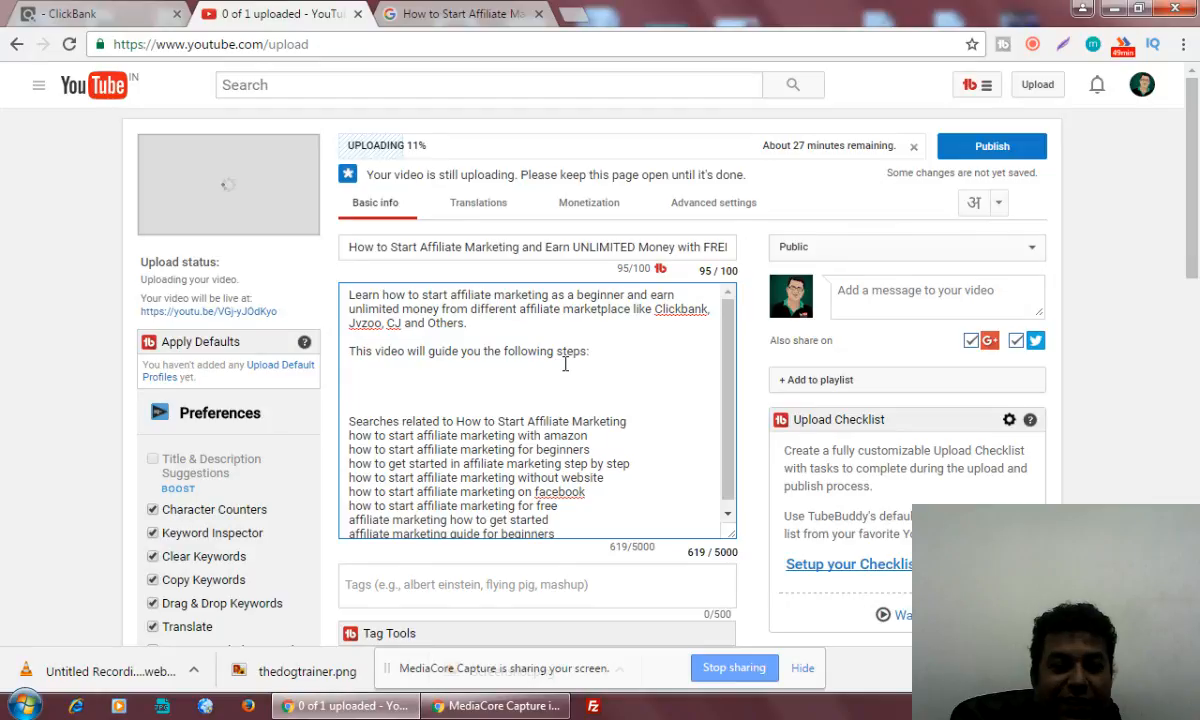
Write the first list item "1. How you can Create FREE Blog at Blogspot" under the steps line
{"action": "type", "text": "1. How yo"}
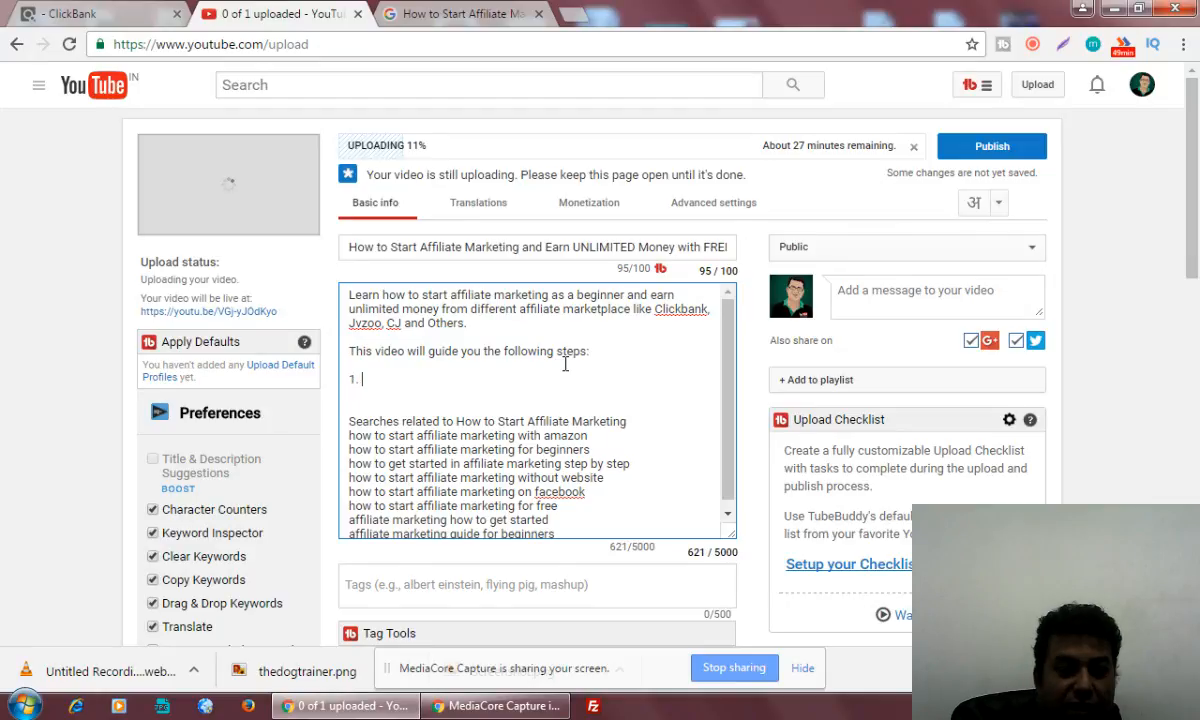
{"action": "type", "text": "u "}
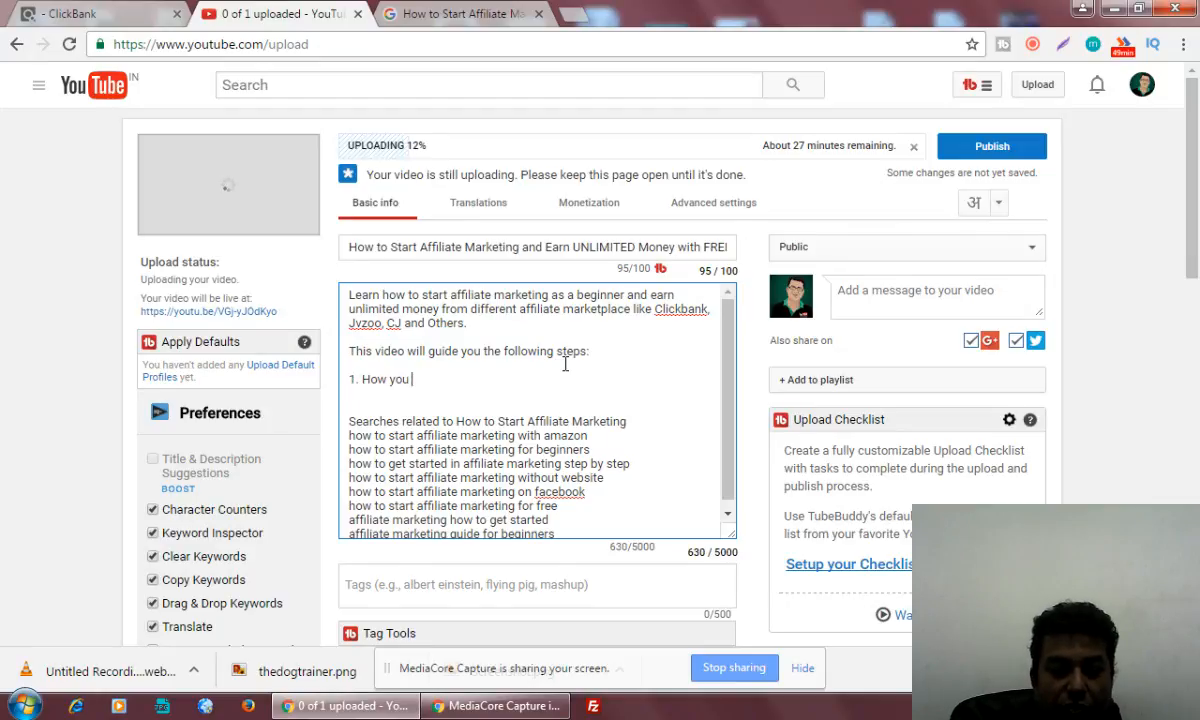
{"action": "type", "text": "can "}
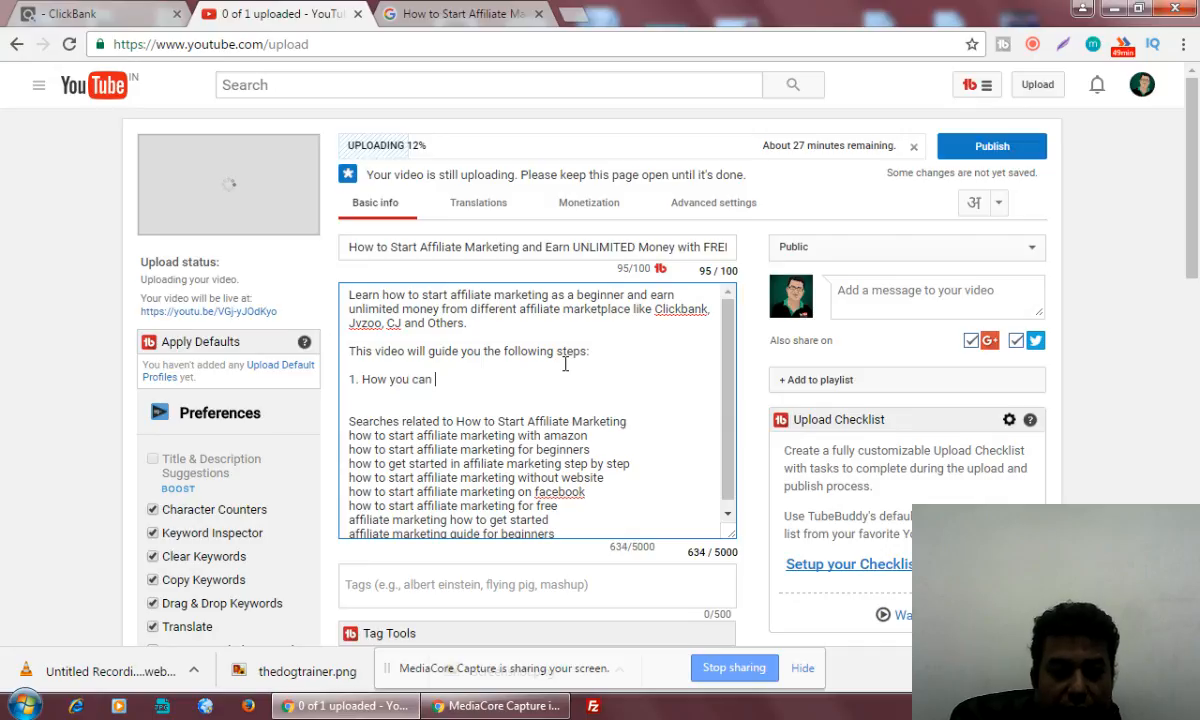
{"action": "type", "text": "Create FREE"}
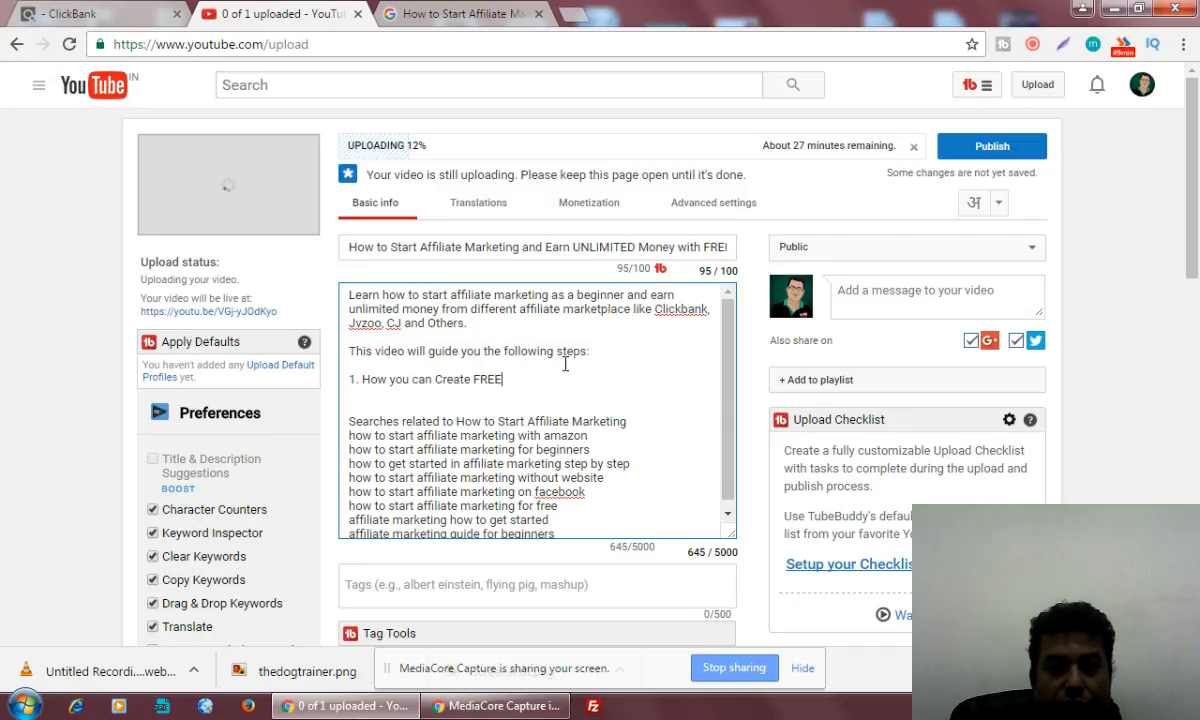
{"action": "type", "text": " Blog"}
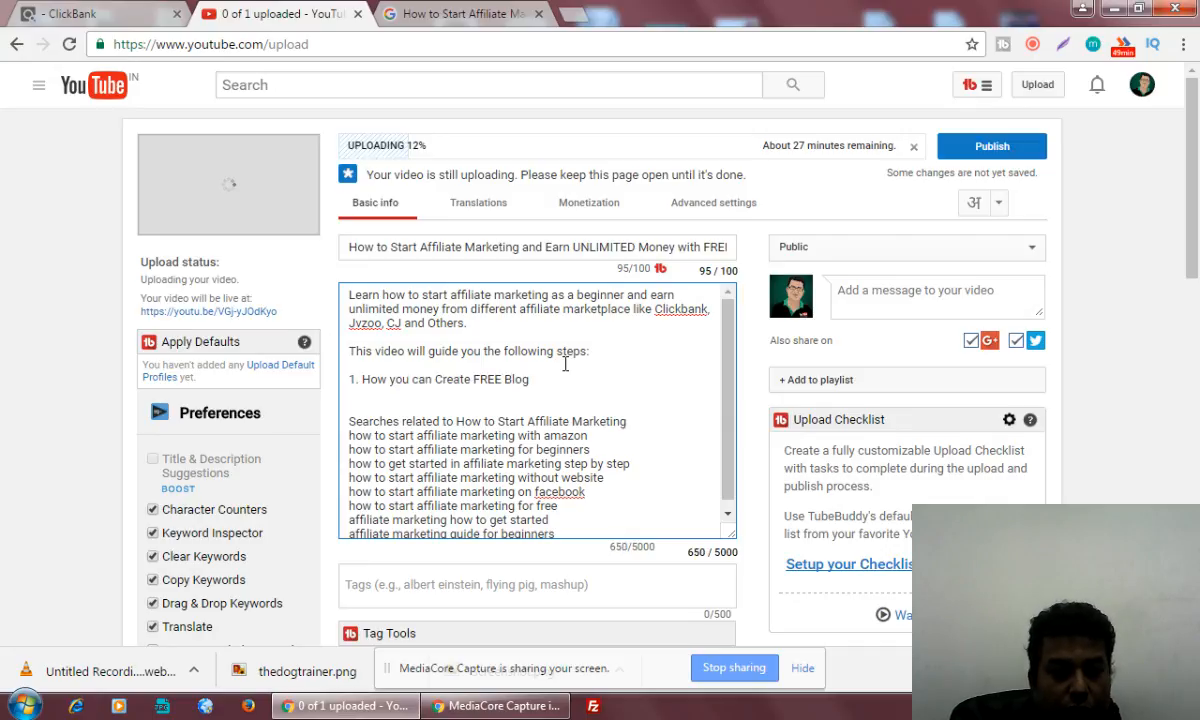
{"action": "type", "text": " at Blo"}
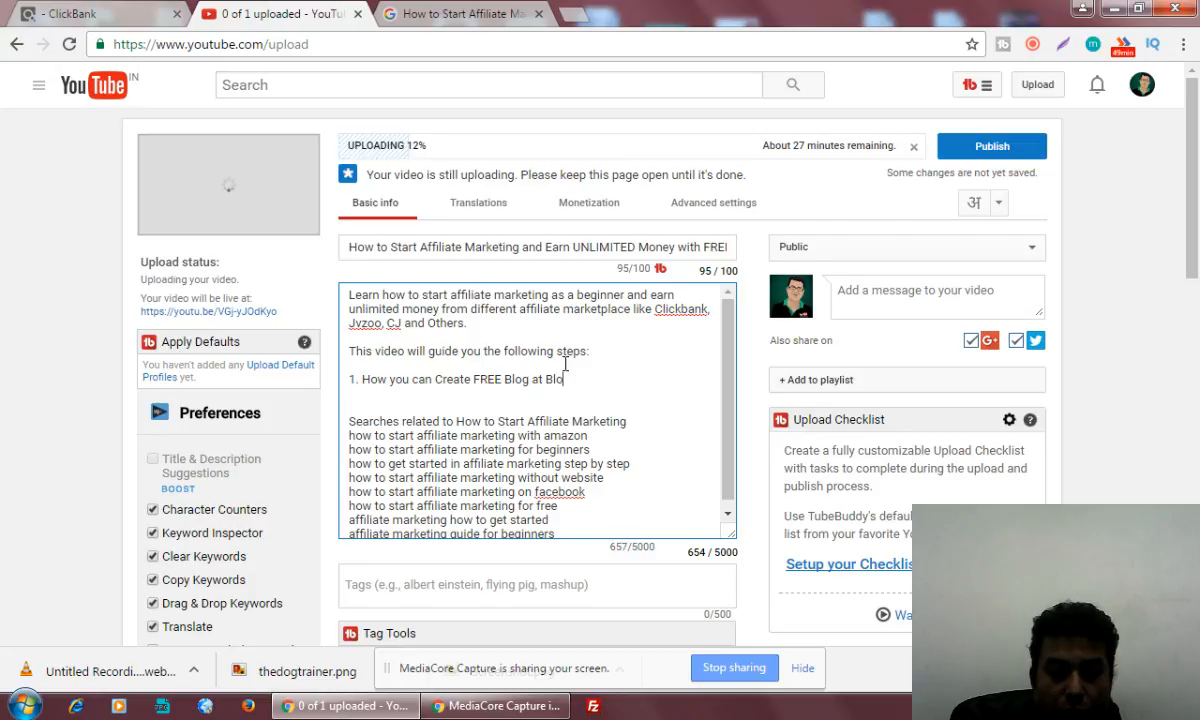
{"action": "type", "text": "gspot"}
Add the second list item "2. How to choose Niche" to the description
{"action": "key", "text": "Return"}
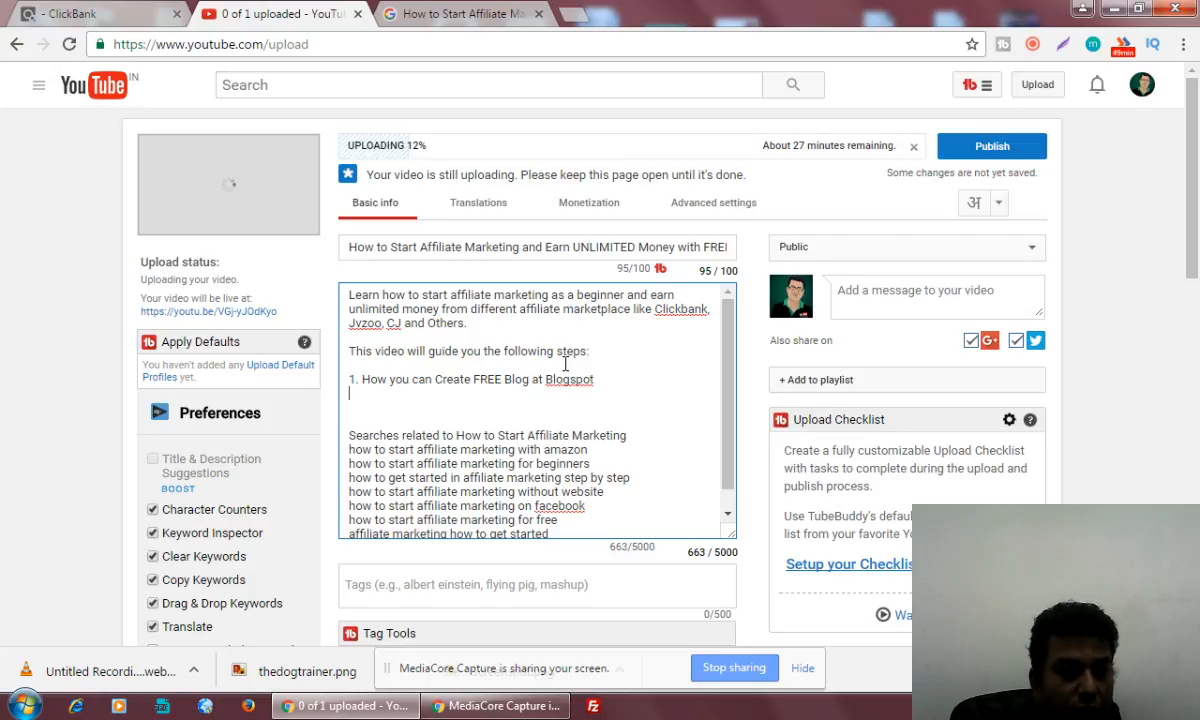
{"action": "type", "text": "2. How"}
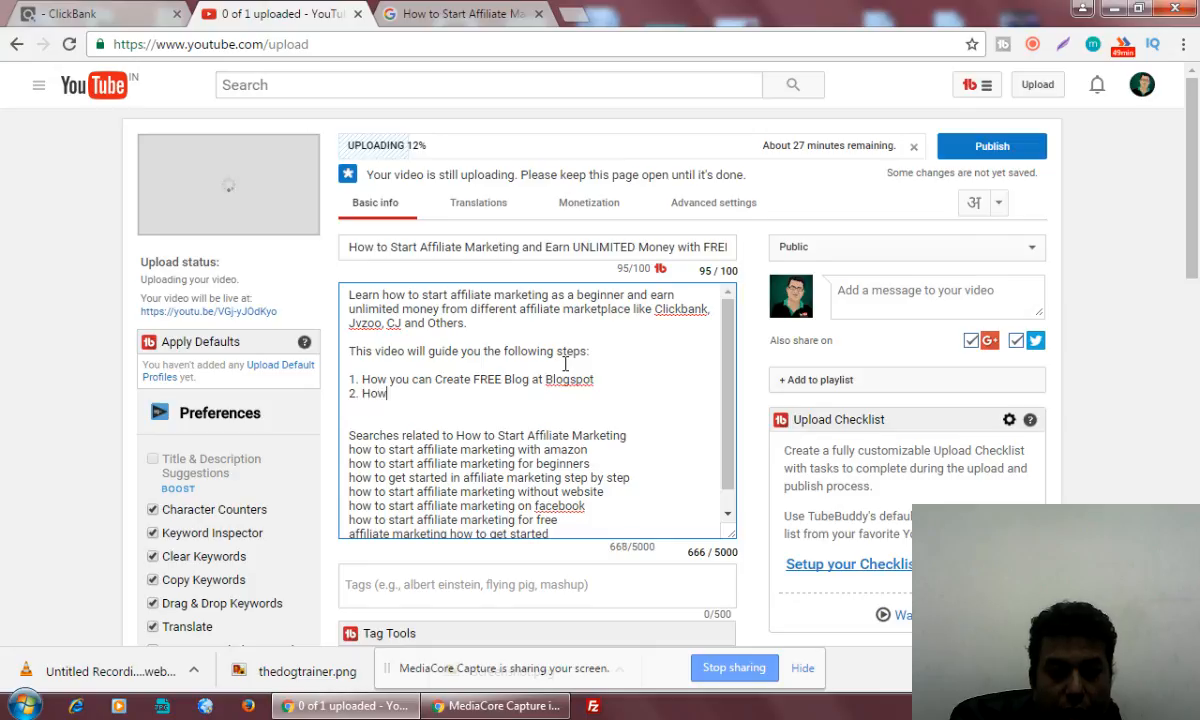
{"action": "type", "text": " to choose Niche"}
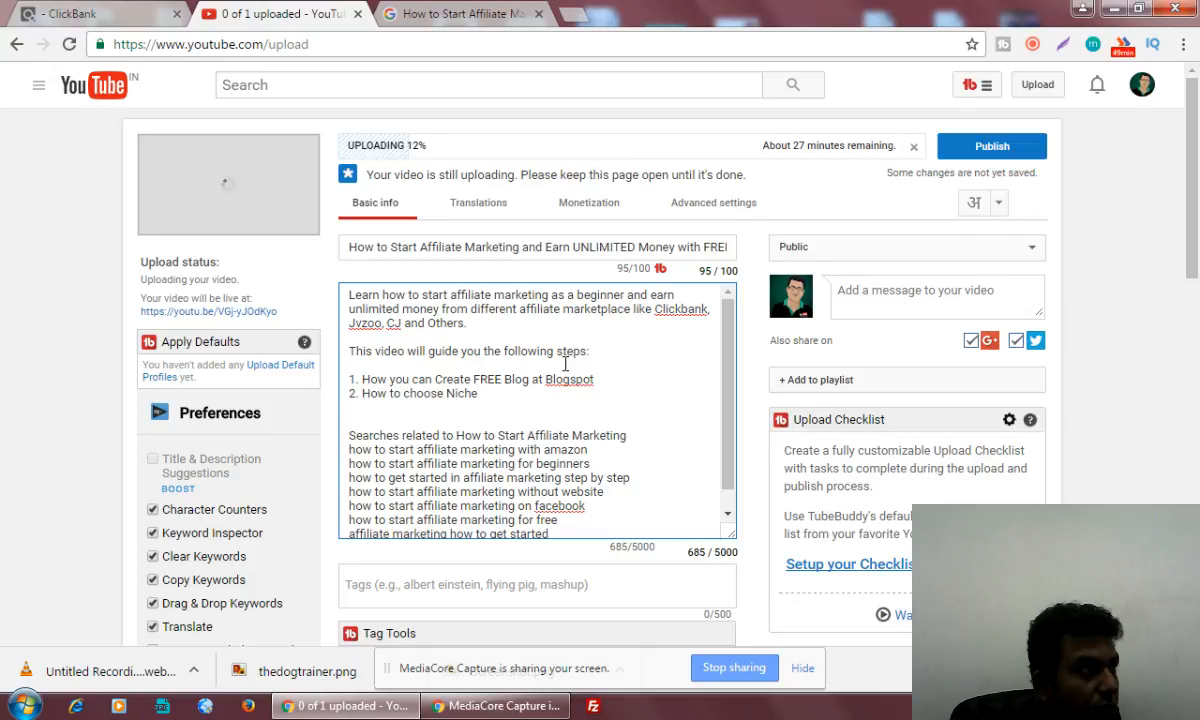
Add the third list item "3. How you can choose blog name" to the description
{"action": "key", "text": "Return"}
{"action": "type", "text": "3."}
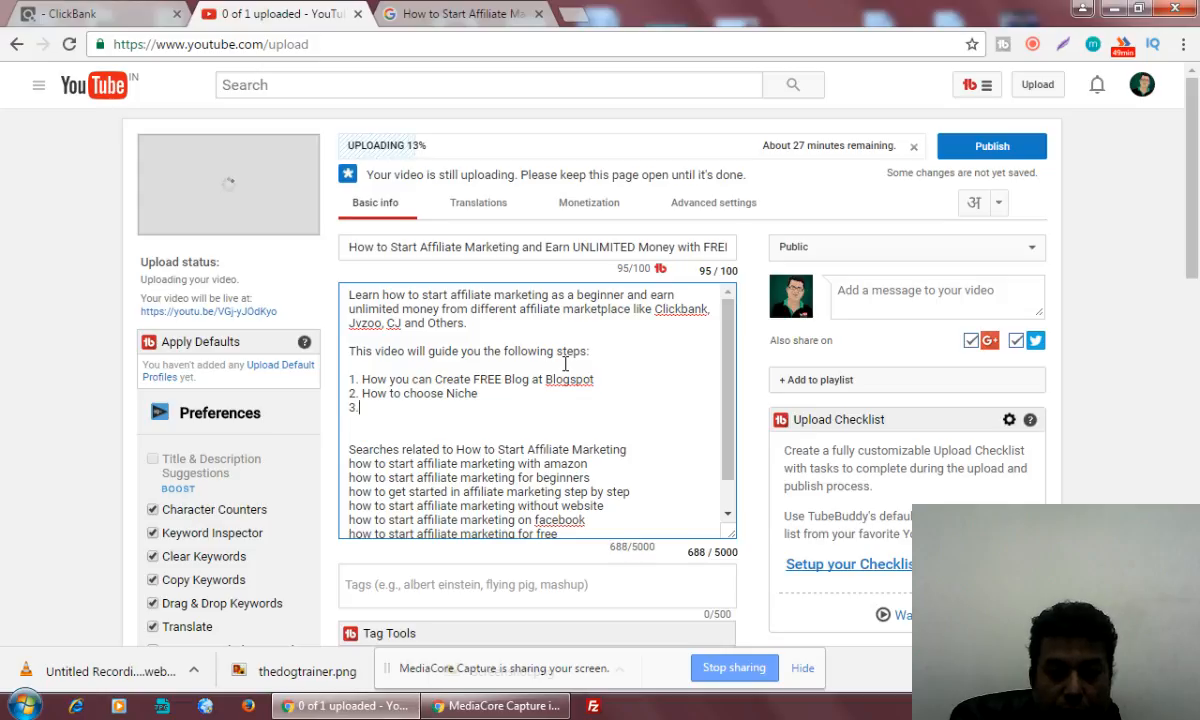
{"action": "type", "text": " How you can"}
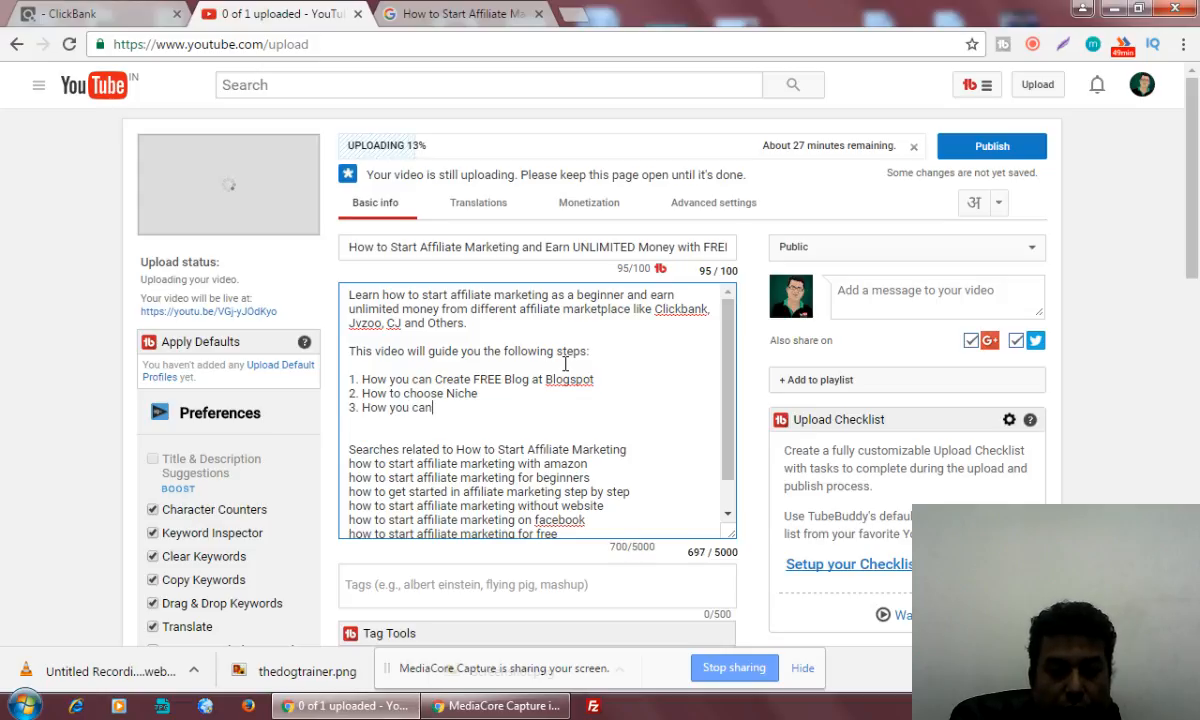
{"action": "type", "text": " choose"}
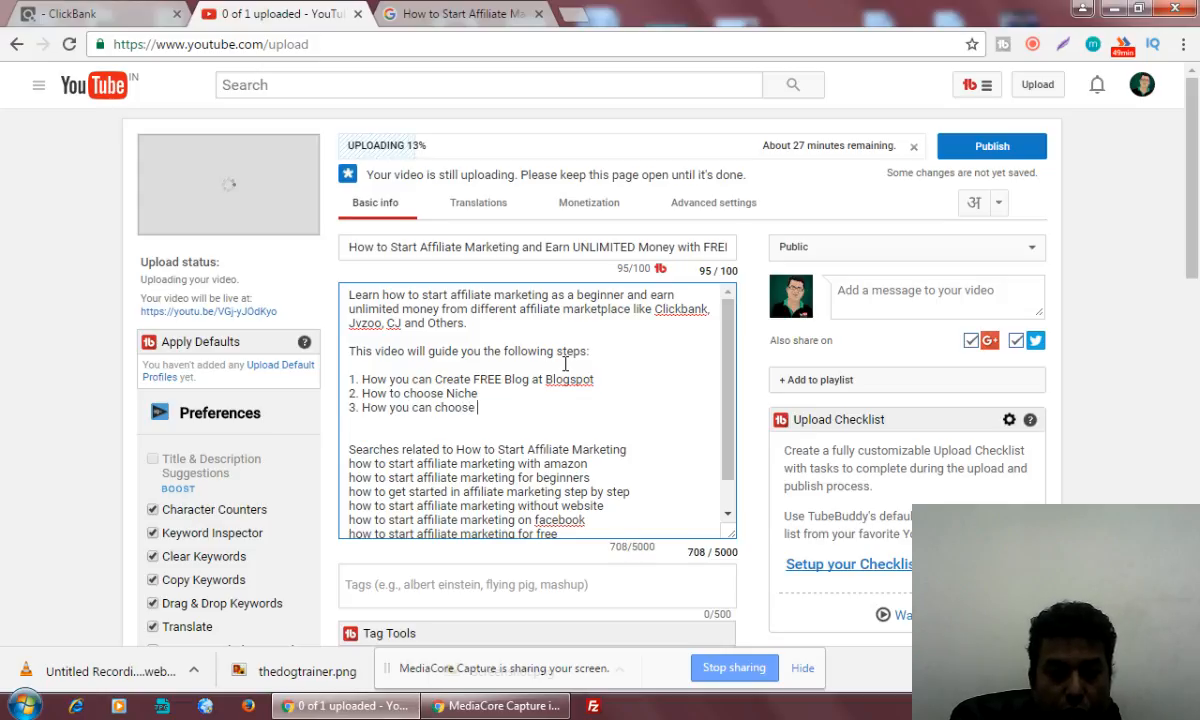
{"action": "type", "text": " blog "}
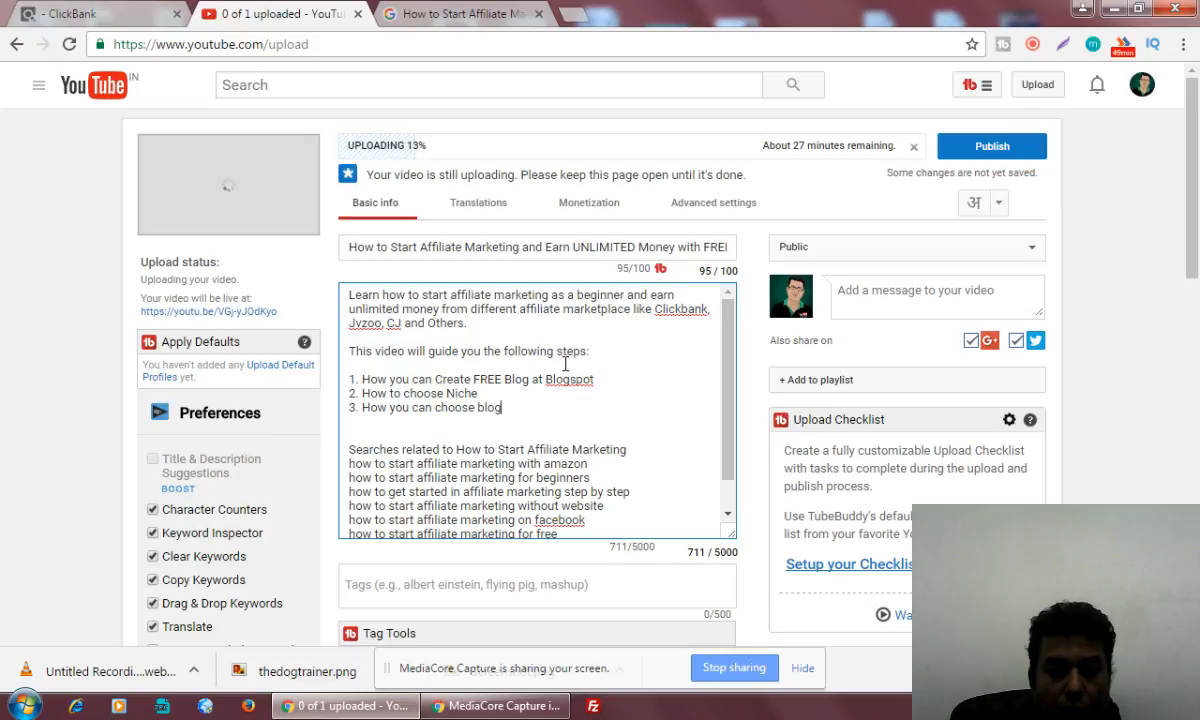
{"action": "type", "text": "name"}
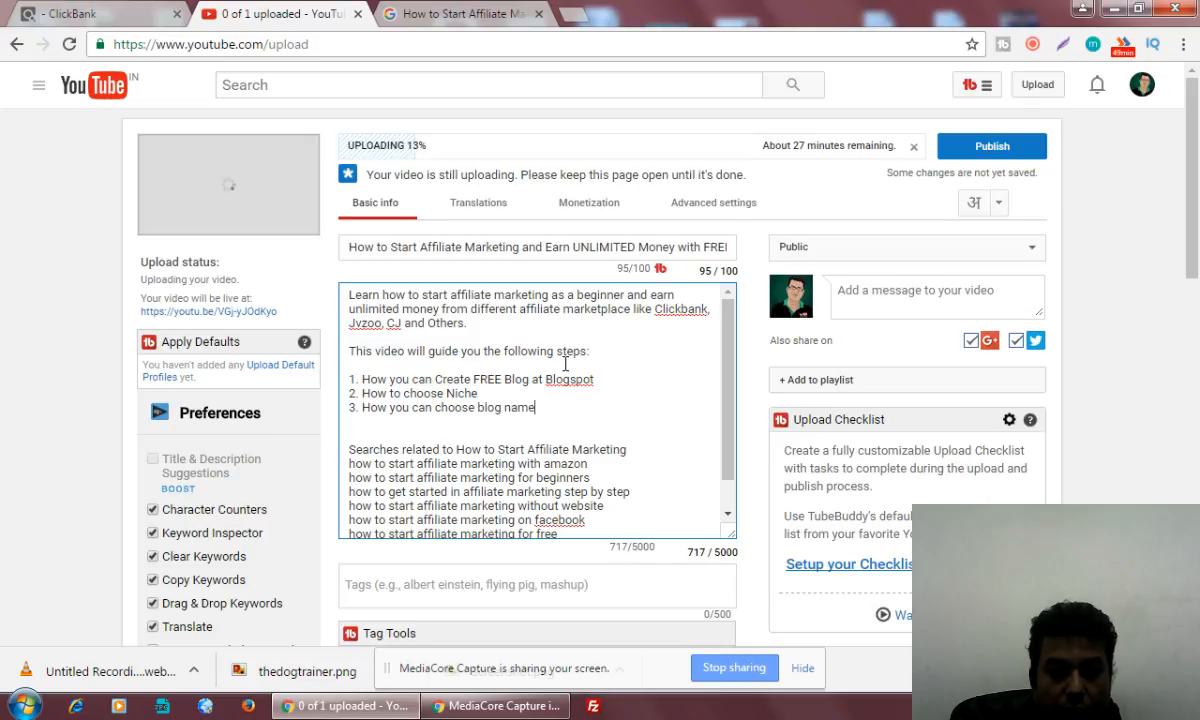
{"action": "type", "text": " smartly"}
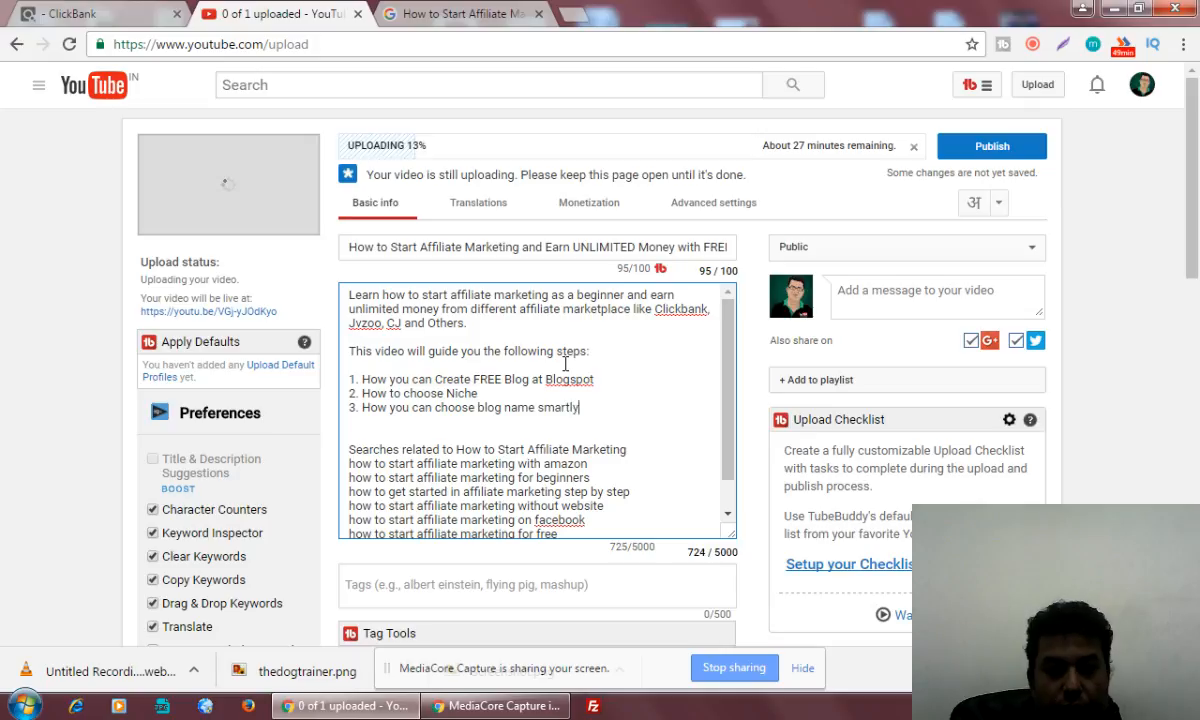
{"action": "type", "text": " for b"}
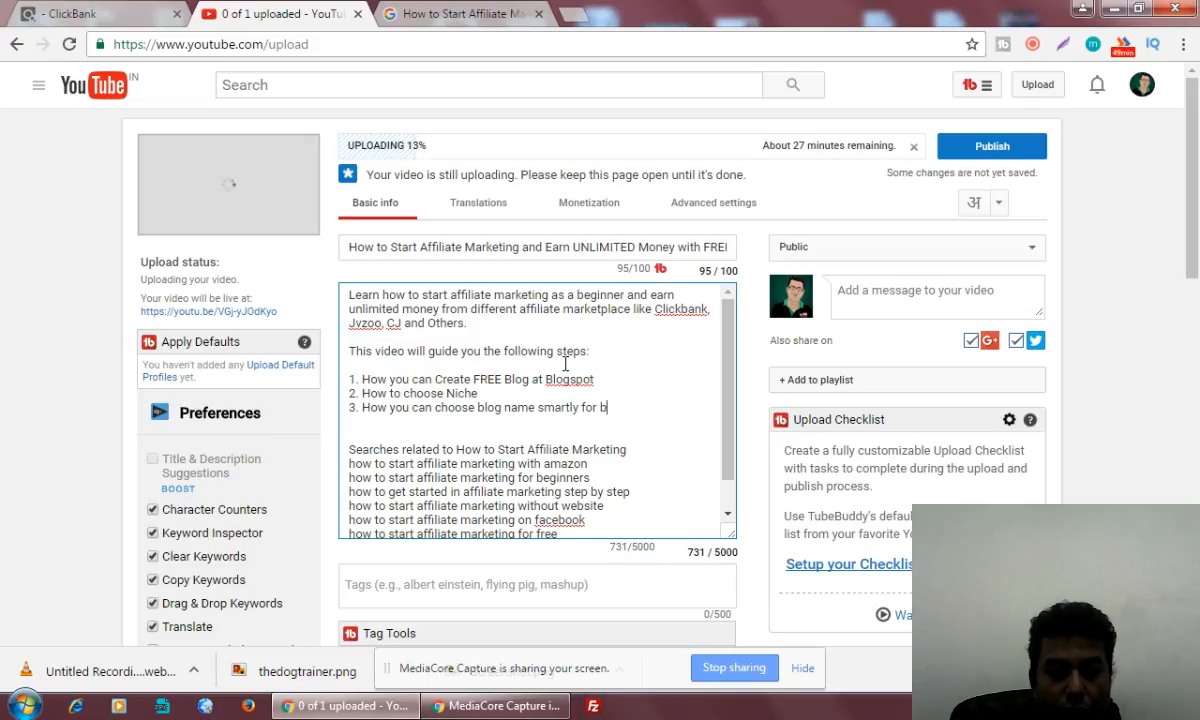
{"action": "type", "text": "etter se"}
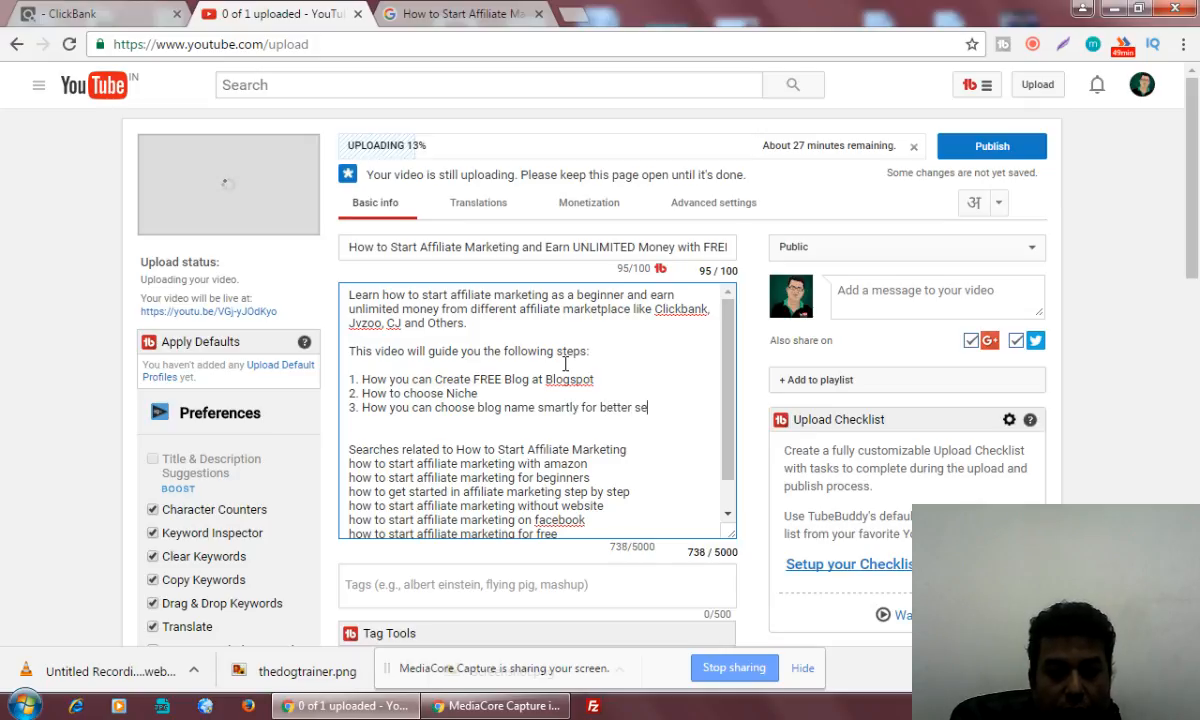
{"action": "type", "text": "o and bran"}
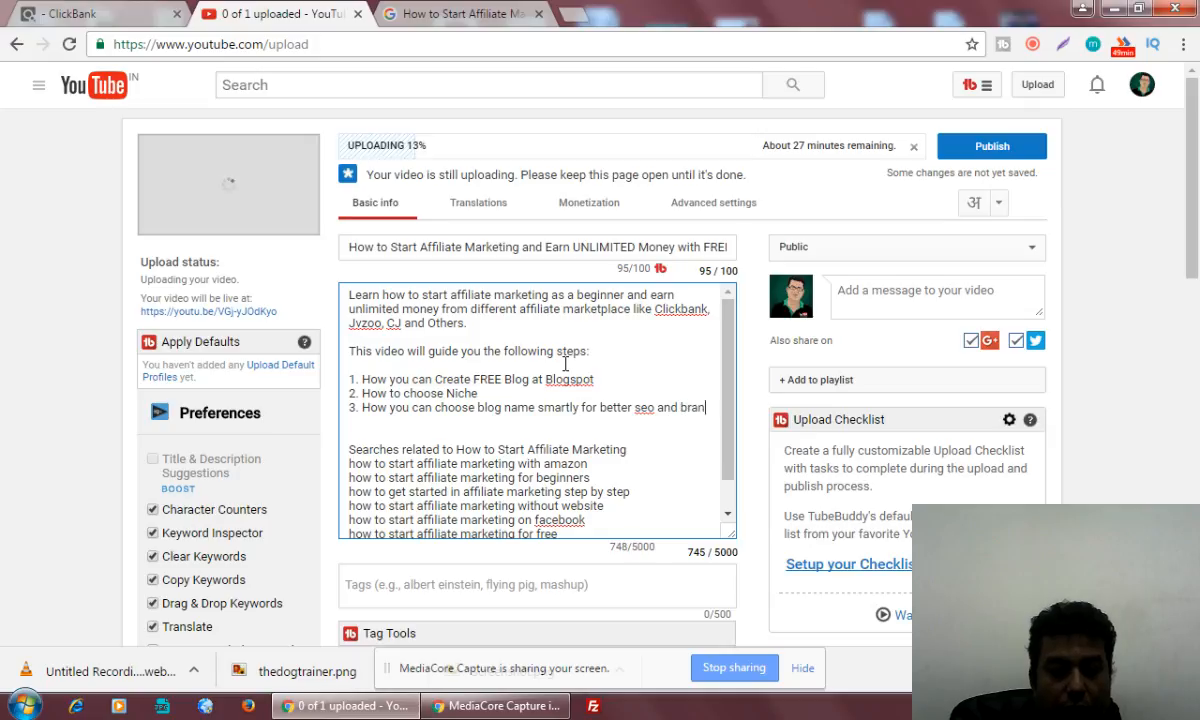
{"action": "type", "text": "ding purposes"}
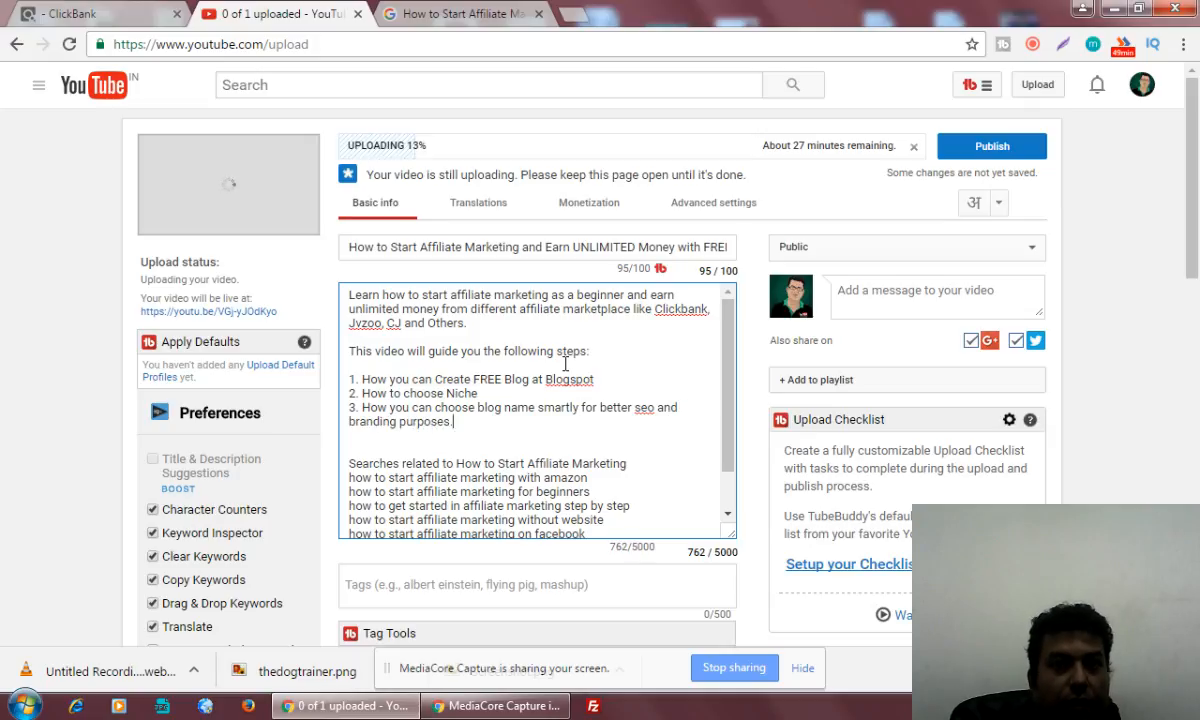
{"action": "type", "text": "."}
Begin the fourth list item with "4.How you can choose products from", capitalizing the word "How"
{"action": "key", "text": "Return"}
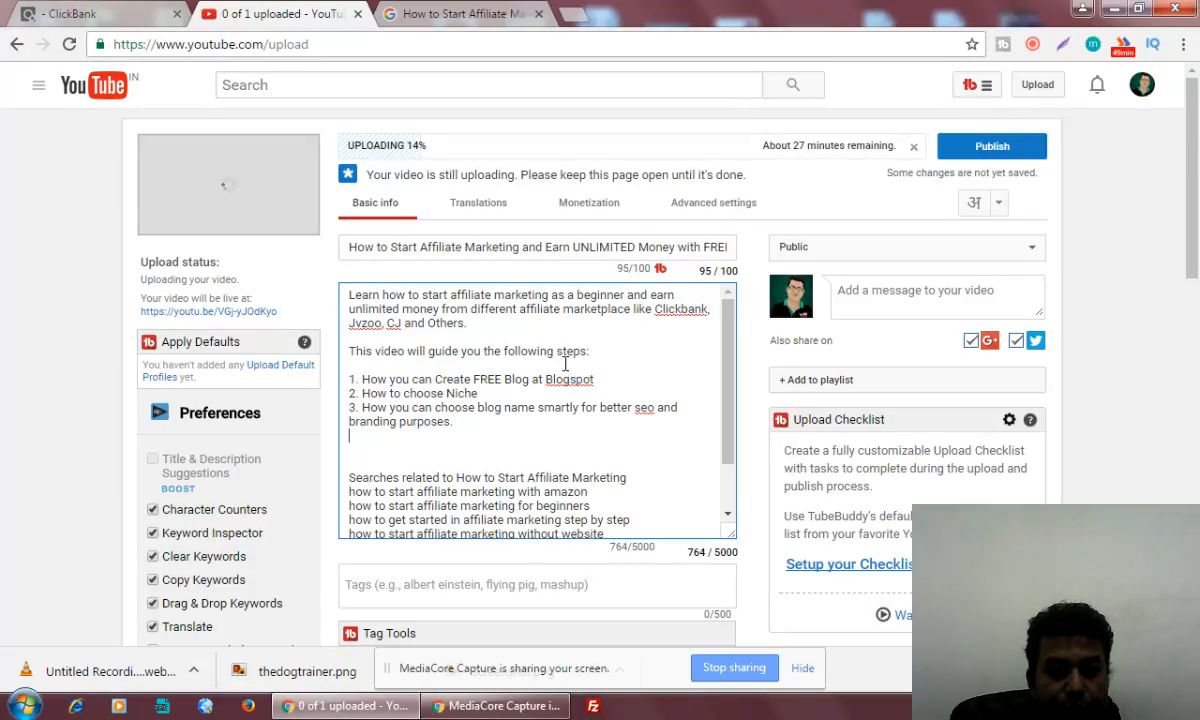
{"action": "type", "text": "4.how"}
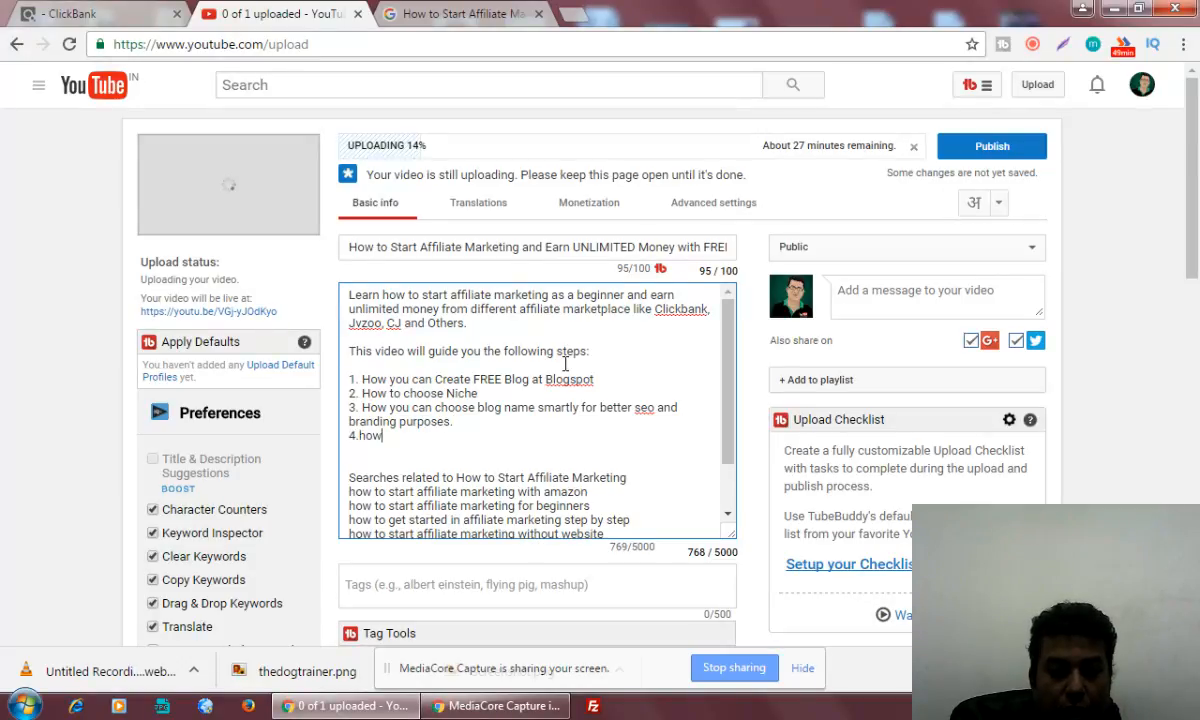
{"action": "type", "text": " you can "}
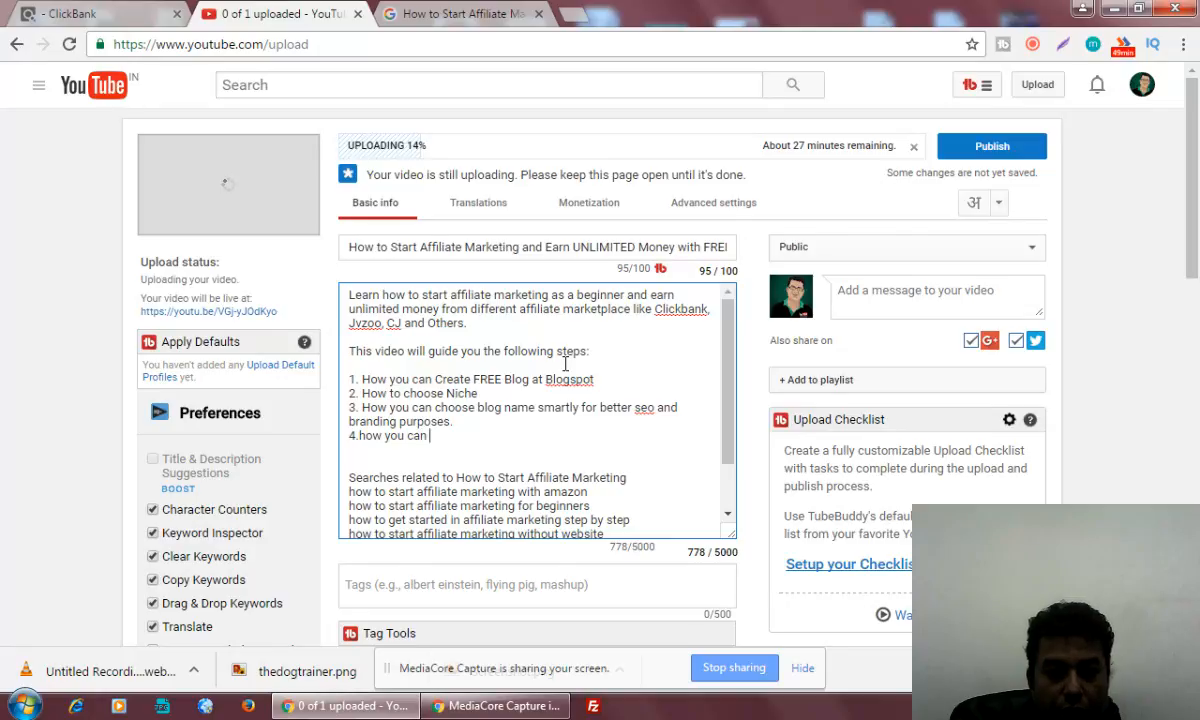
{"action": "type", "text": "choose prod"}
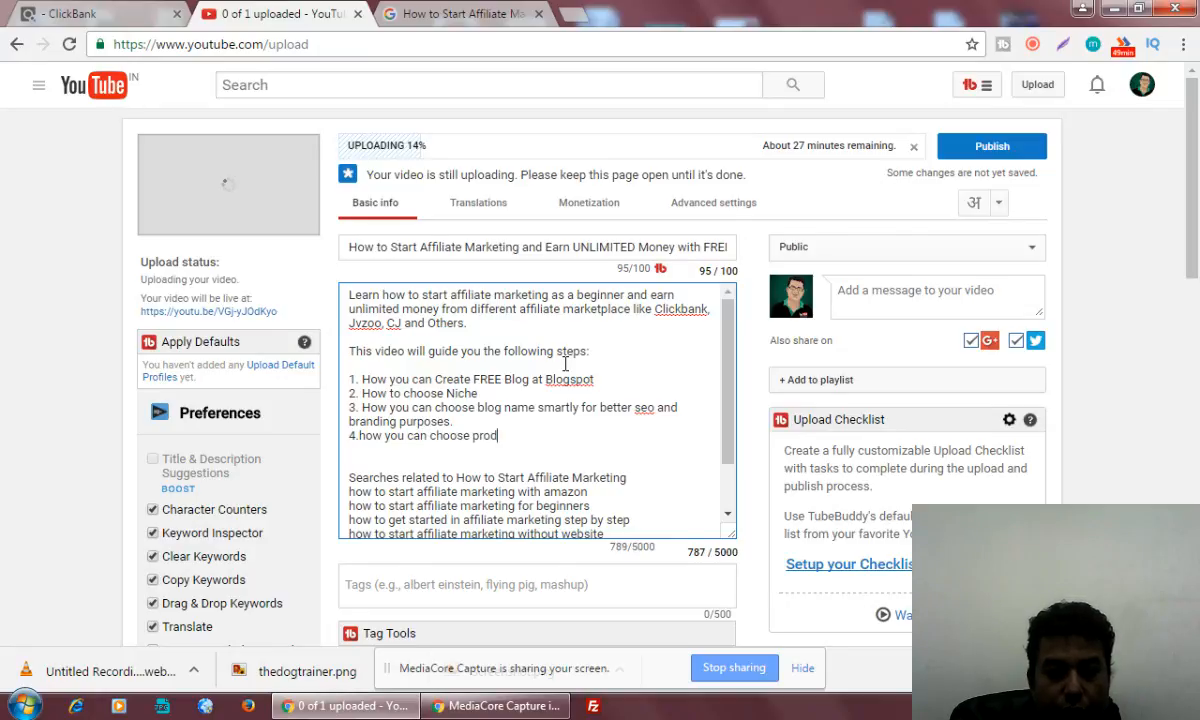
{"action": "type", "text": "ucts from"}
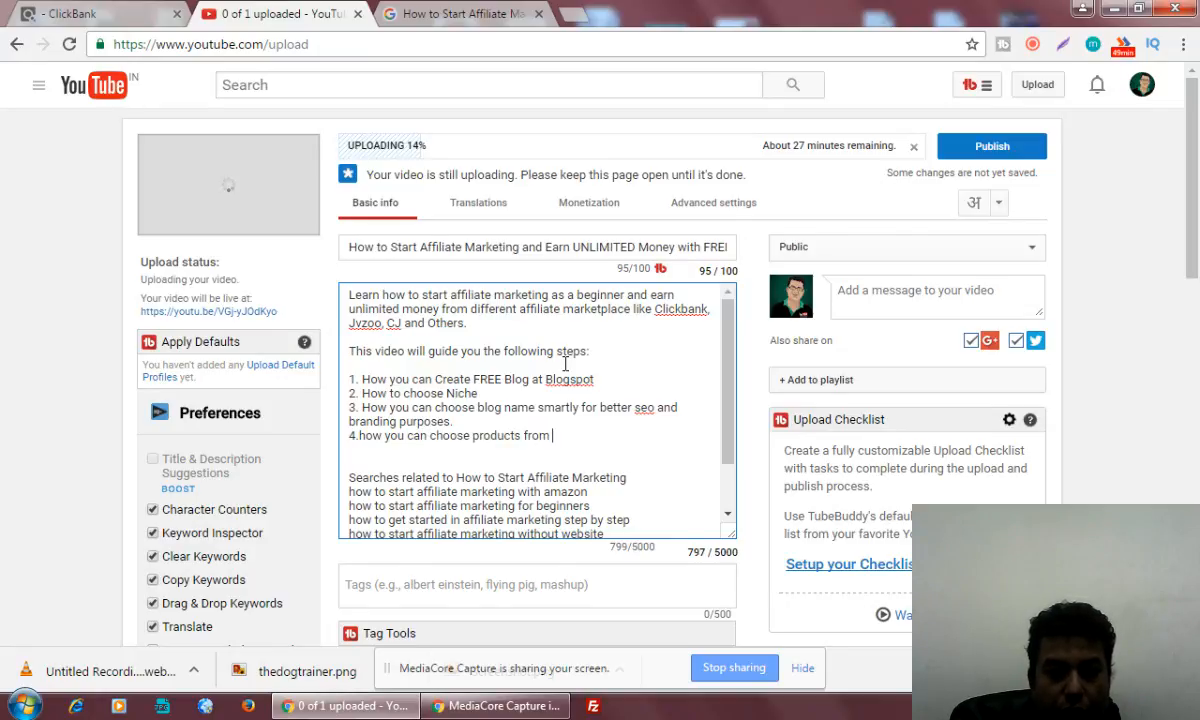
{"action": "left_click", "coordinate": [364, 435]}
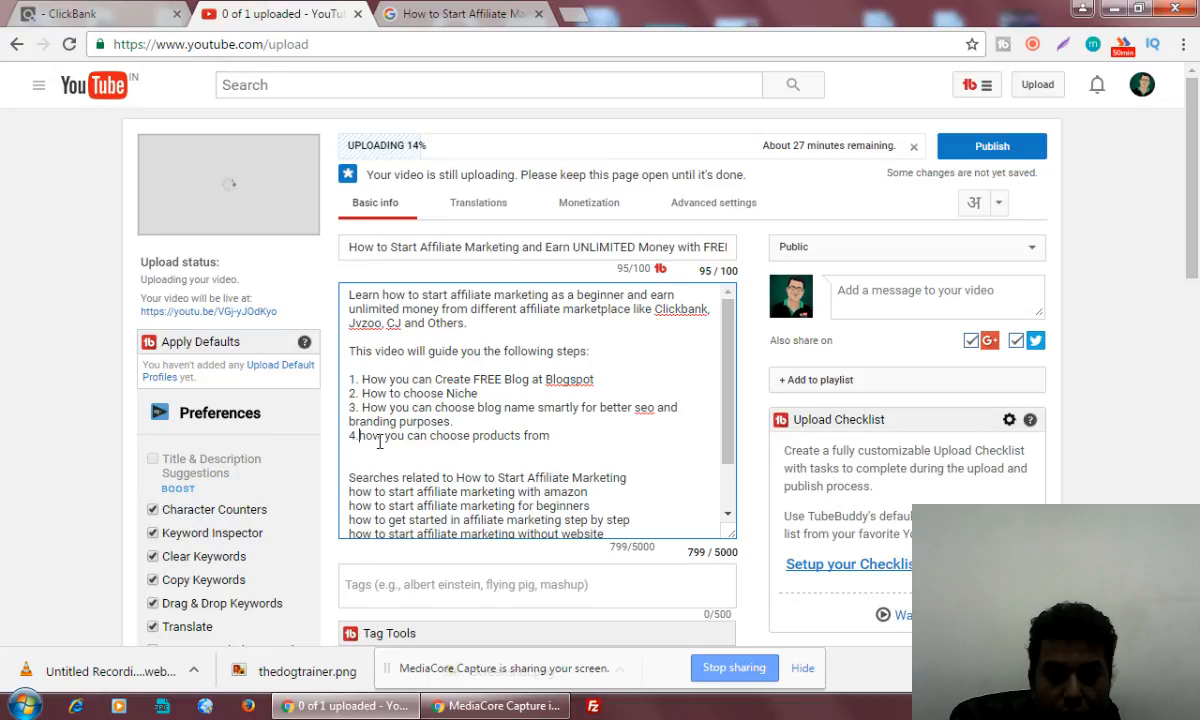
{"action": "key", "text": "BackSpace"}
{"action": "type", "text": "H"}
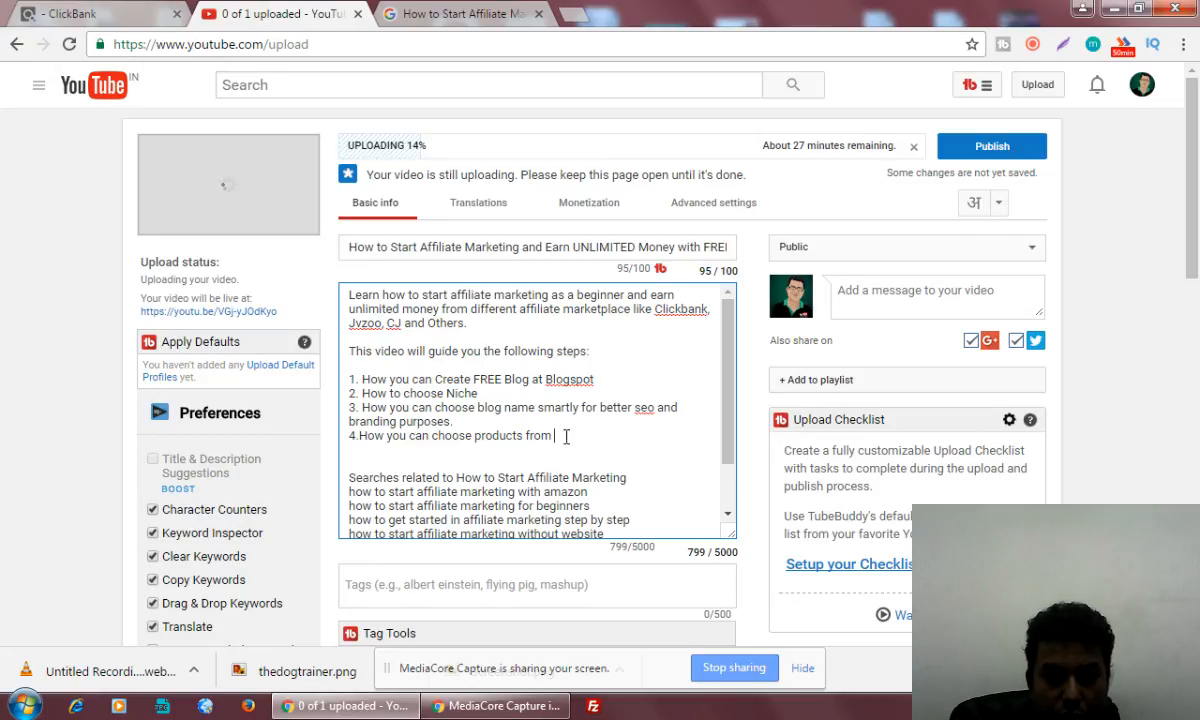
Complete the fourth list item with "Affiliate Networks like Clickbank.", correcting the spelling of "Networks"
{"action": "left_click", "coordinate": [606, 434]}
{"action": "type", "text": "Affilia"}
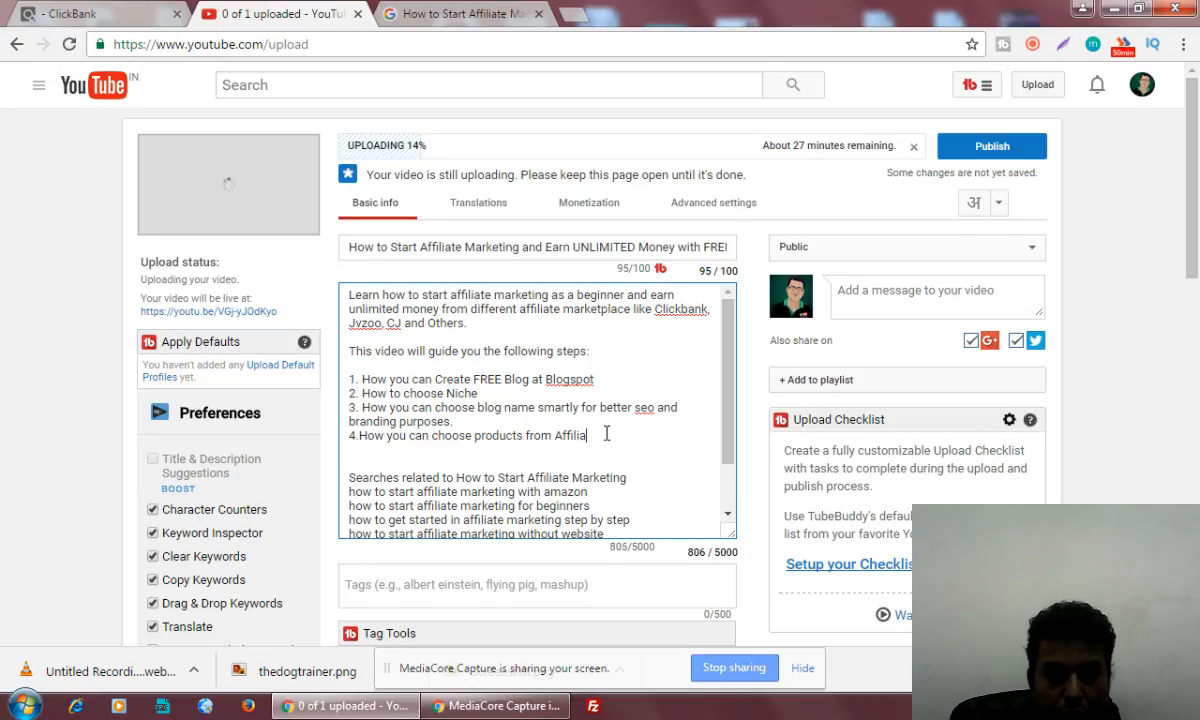
{"action": "type", "text": "te Netowrks "}
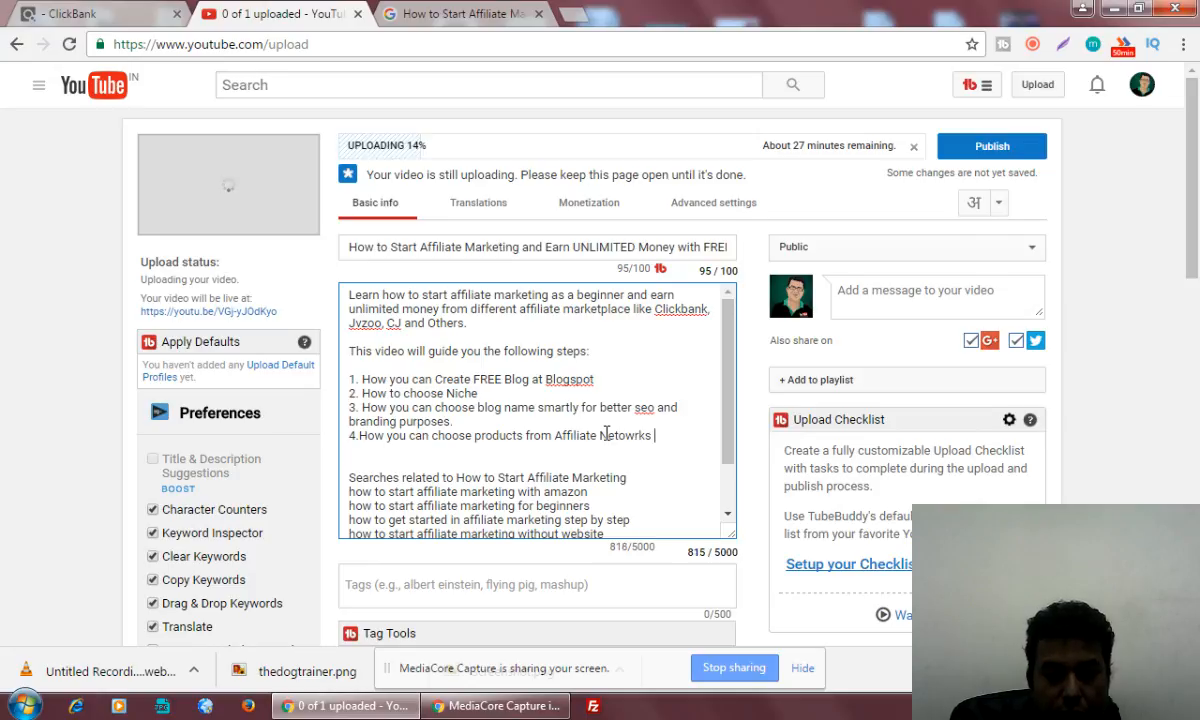
{"action": "type", "text": "like Clickbank"}
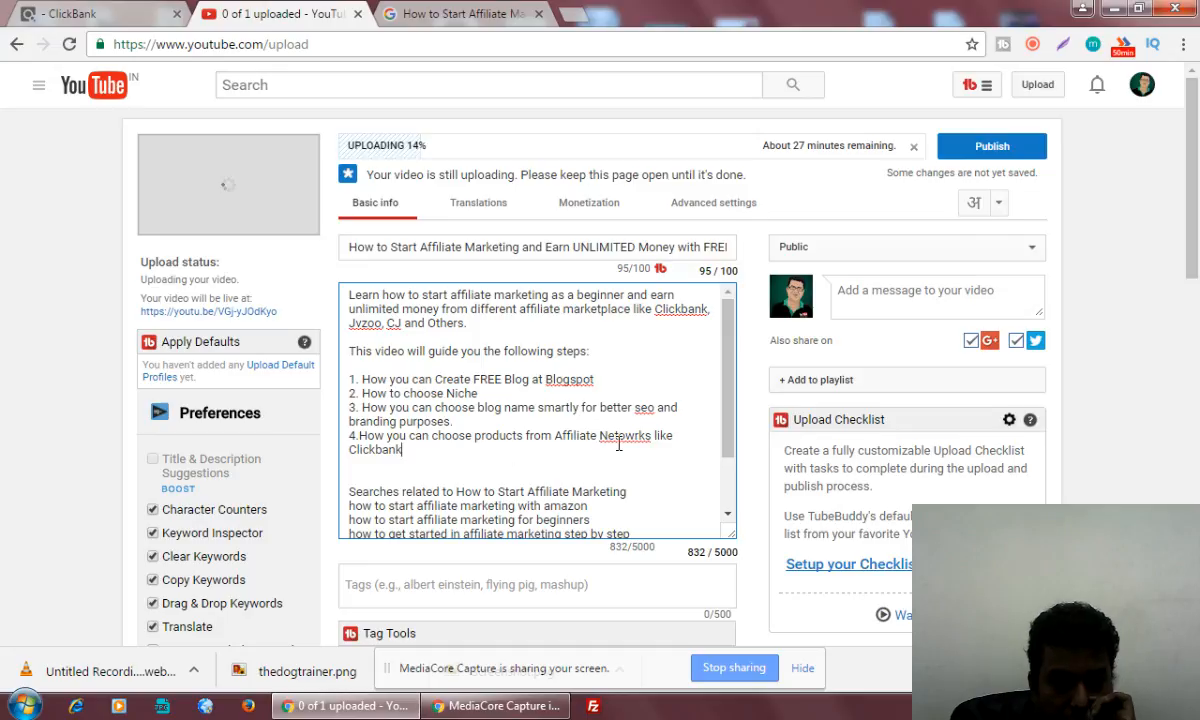
{"action": "left_click", "coordinate": [632, 437]}
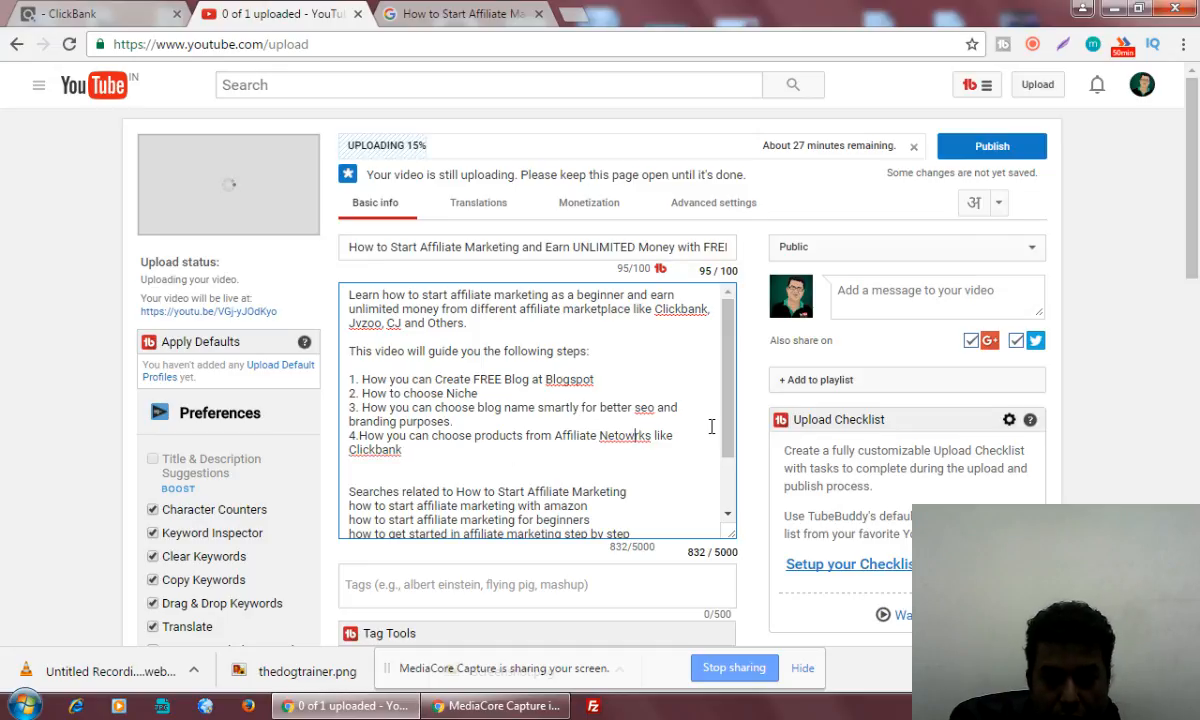
{"action": "key", "text": "BackSpace"}
{"action": "key", "text": "BackSpace"}
{"action": "type", "text": "wo"}
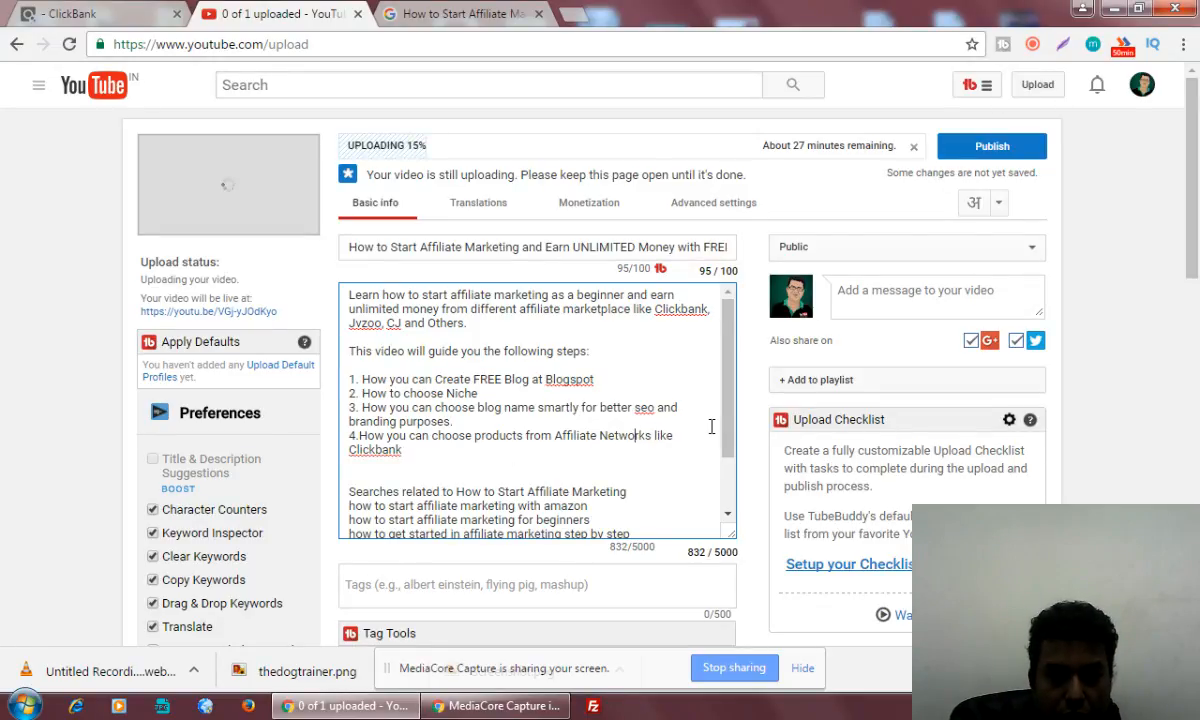
{"action": "left_click", "coordinate": [481, 448]}
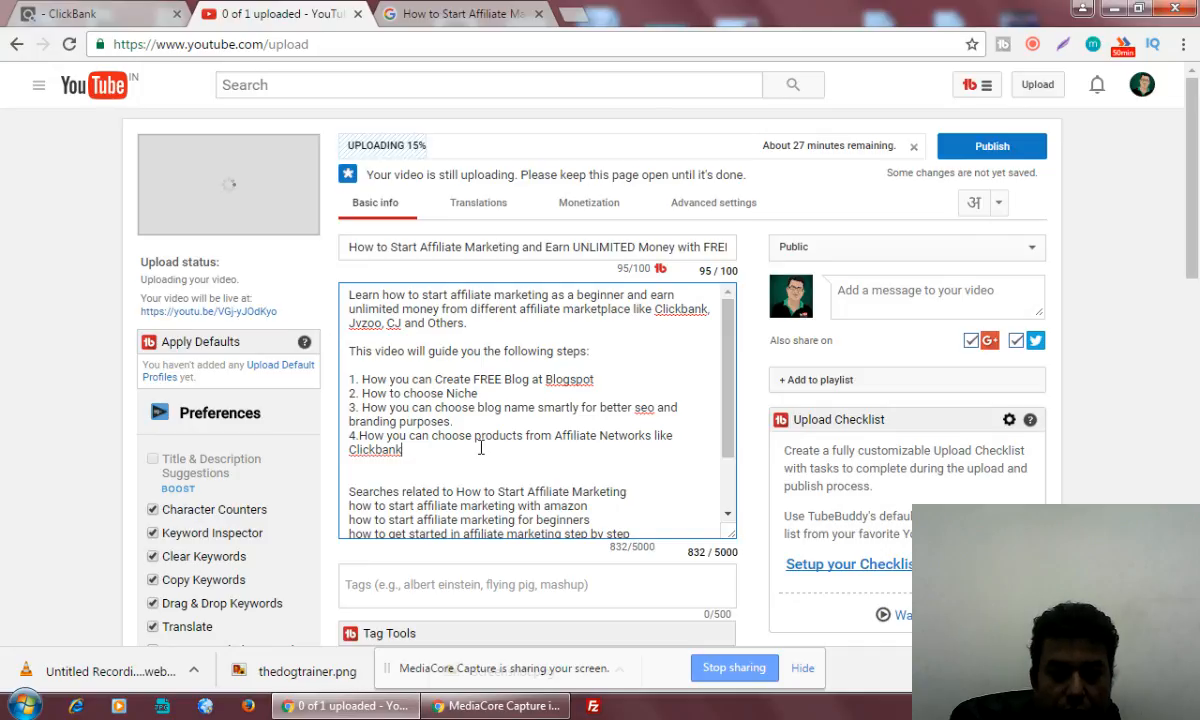
{"action": "type", "text": "."}
Add the fifth list item "5.How to generate afiliate links for selective affiliate prohram at Clickbank" to the description
{"action": "key", "text": "Return"}
{"action": "type", "text": "5."}
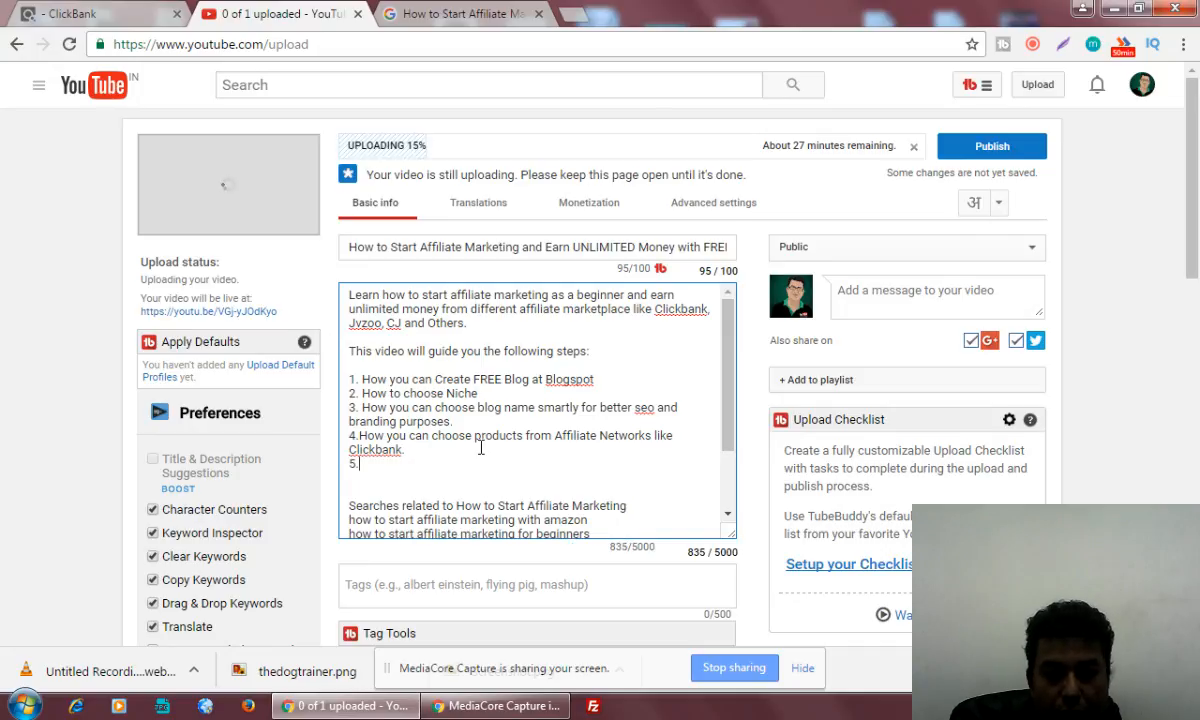
{"action": "type", "text": "How to get aff"}
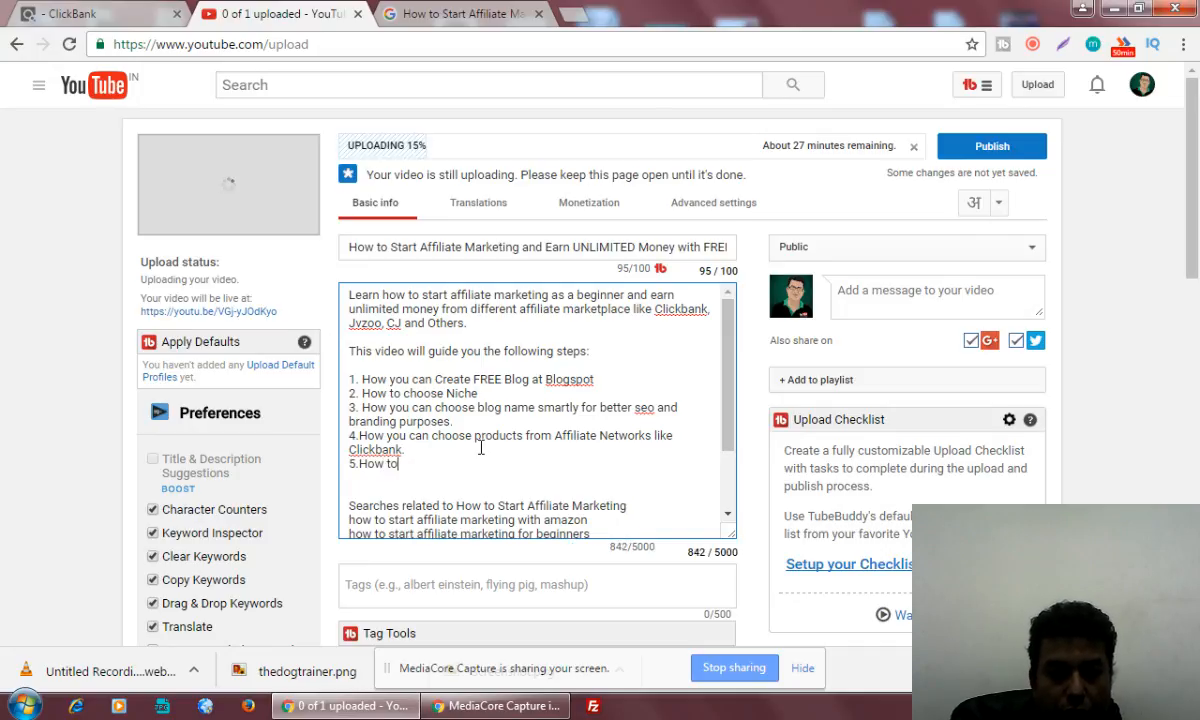
{"action": "key", "text": "BackSpace"}
{"action": "key", "text": "BackSpace"}
{"action": "key", "text": "BackSpace"}
{"action": "key", "text": "BackSpace"}
{"action": "key", "text": "BackSpace"}
{"action": "key", "text": "BackSpace"}
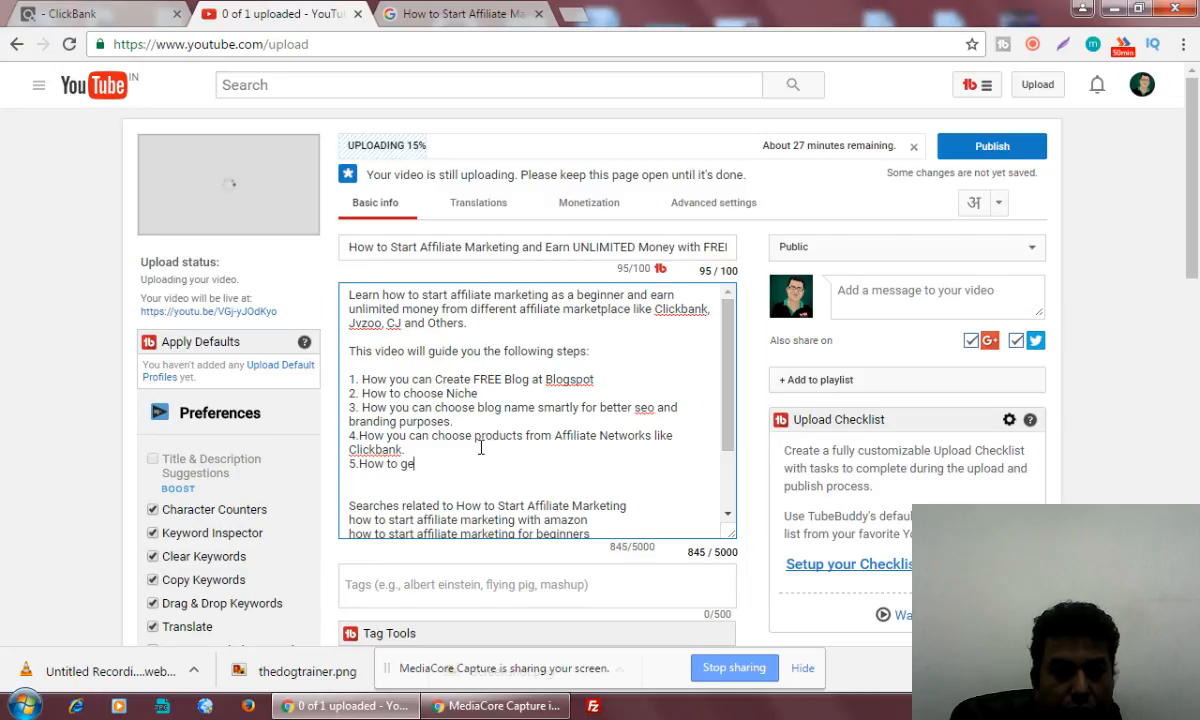
{"action": "type", "text": "ebe"}
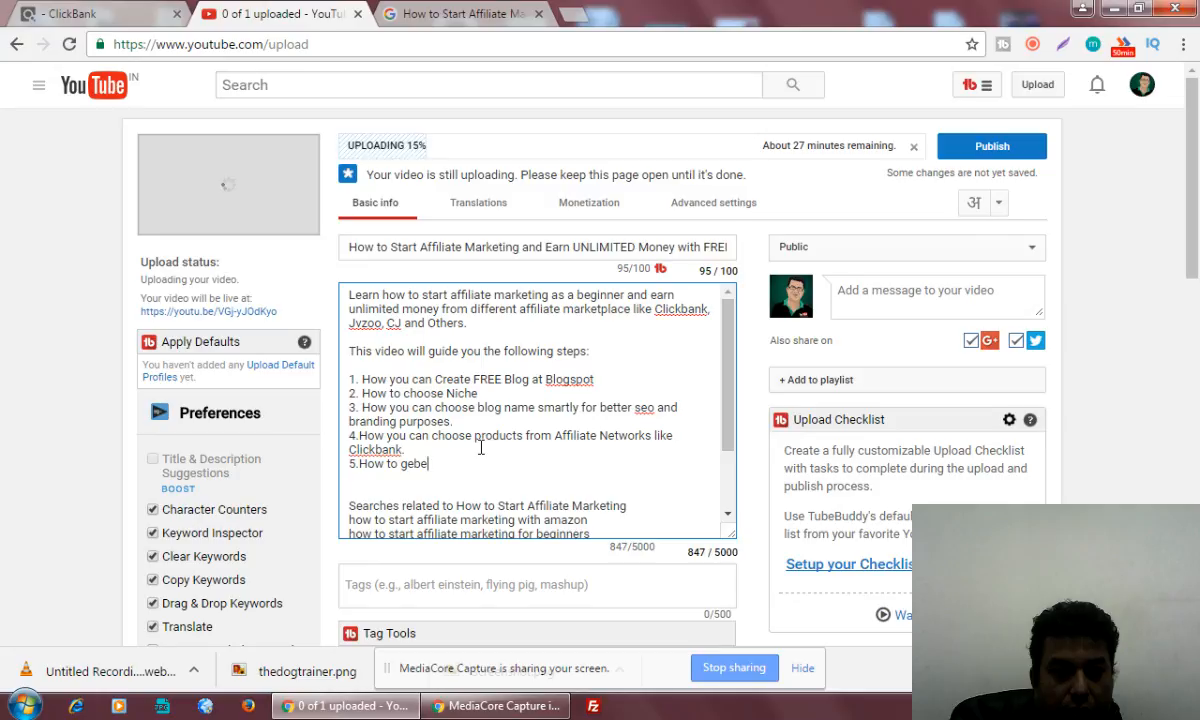
{"action": "key", "text": "BackSpace"}
{"action": "key", "text": "BackSpace"}
{"action": "type", "text": "nerate af"}
{"action": "type", "text": "fil"}
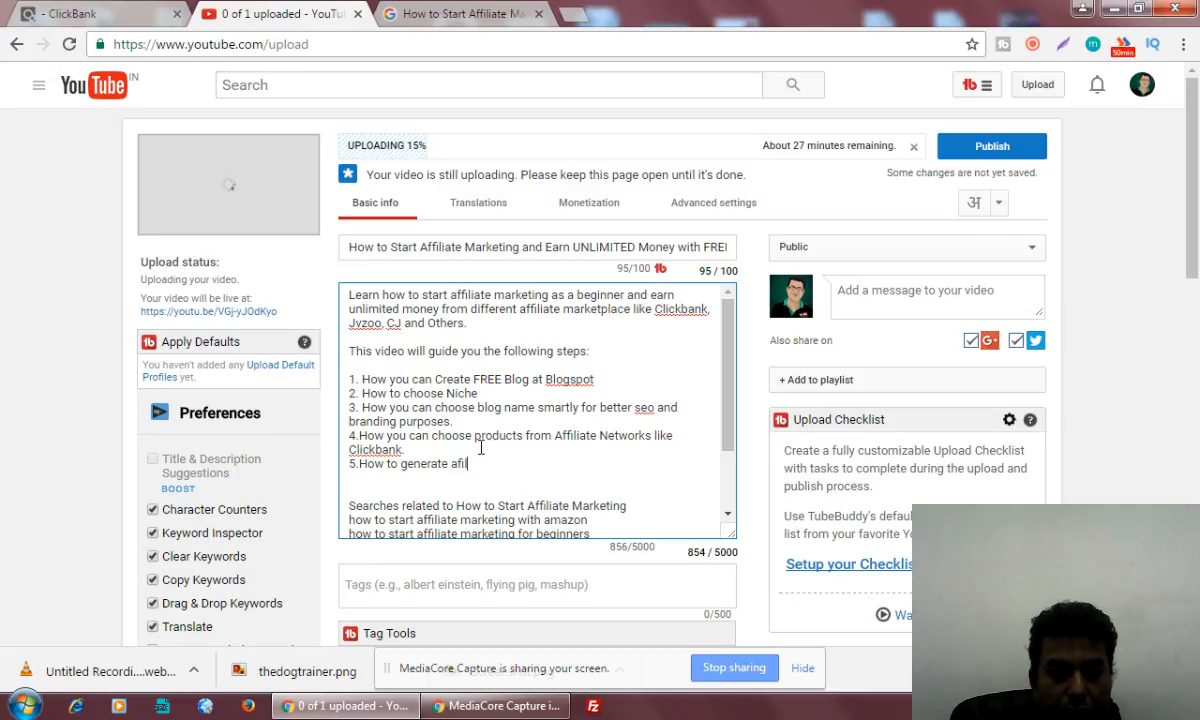
{"action": "type", "text": "iate links f"}
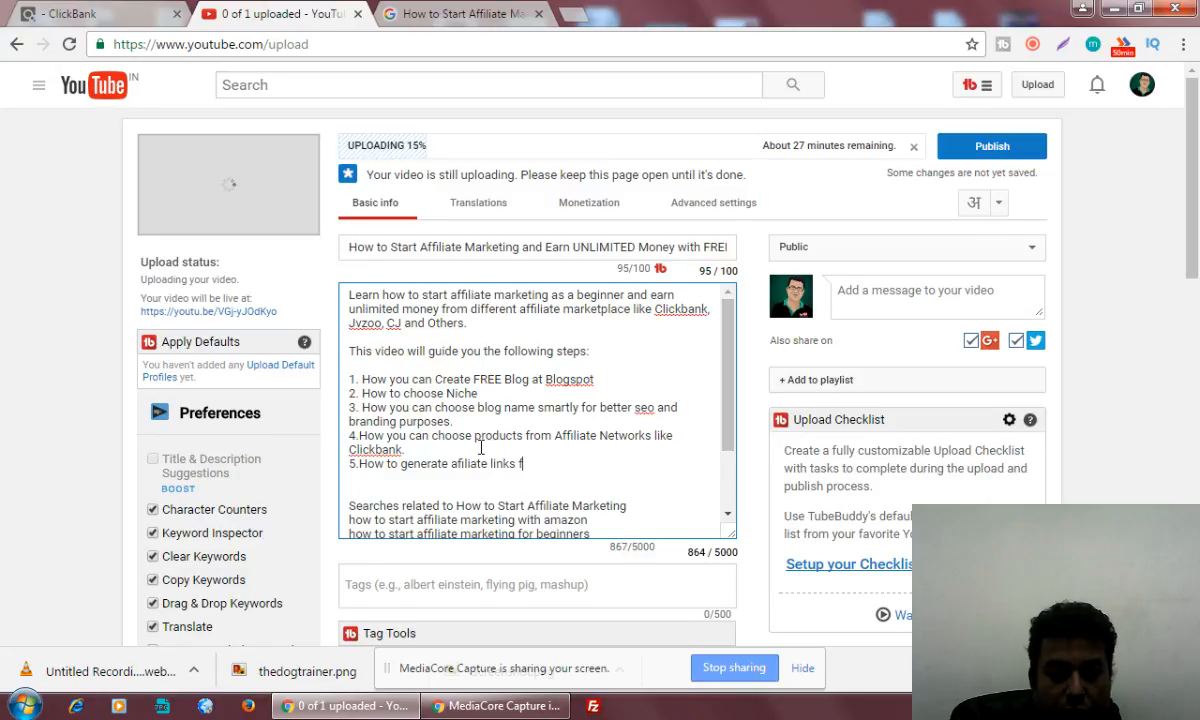
{"action": "type", "text": "or selective "}
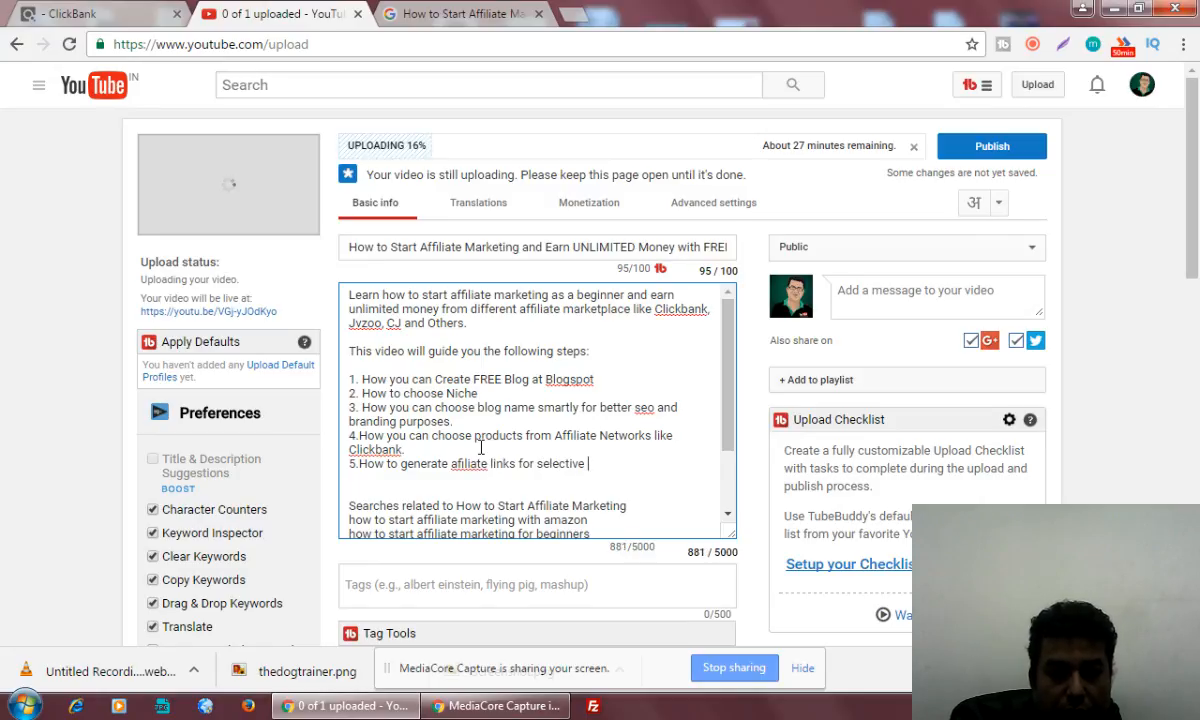
{"action": "type", "text": "affi"}
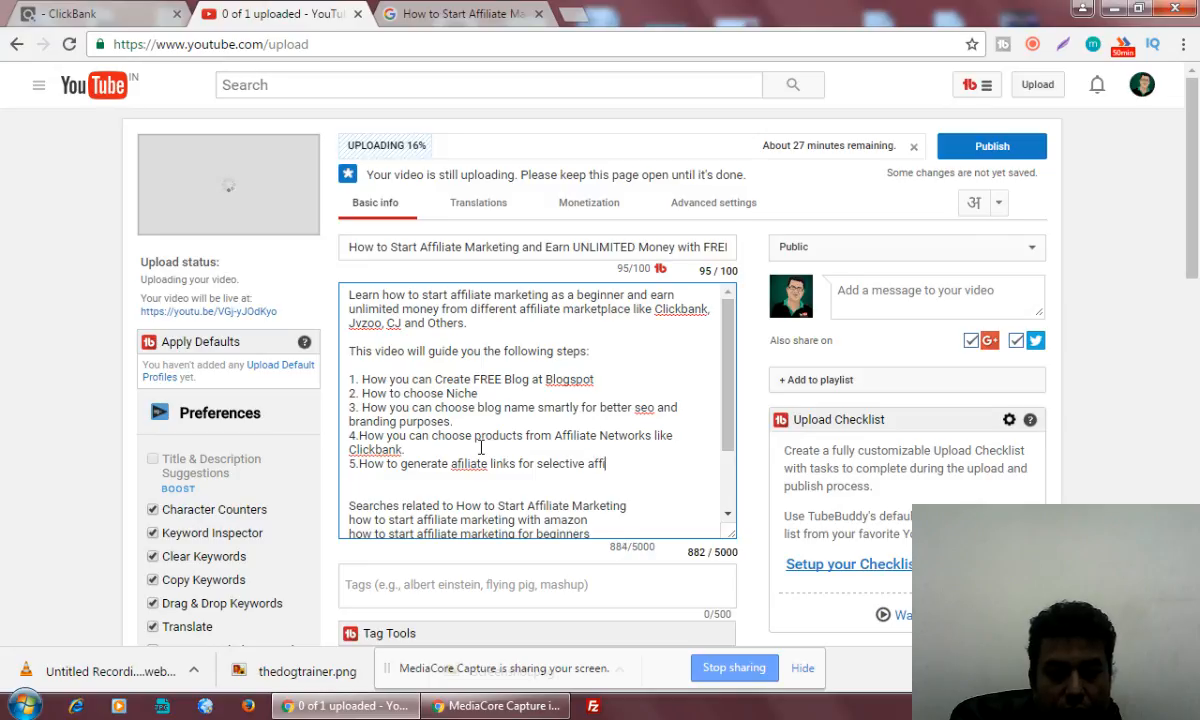
{"action": "type", "text": "liate prohram at "}
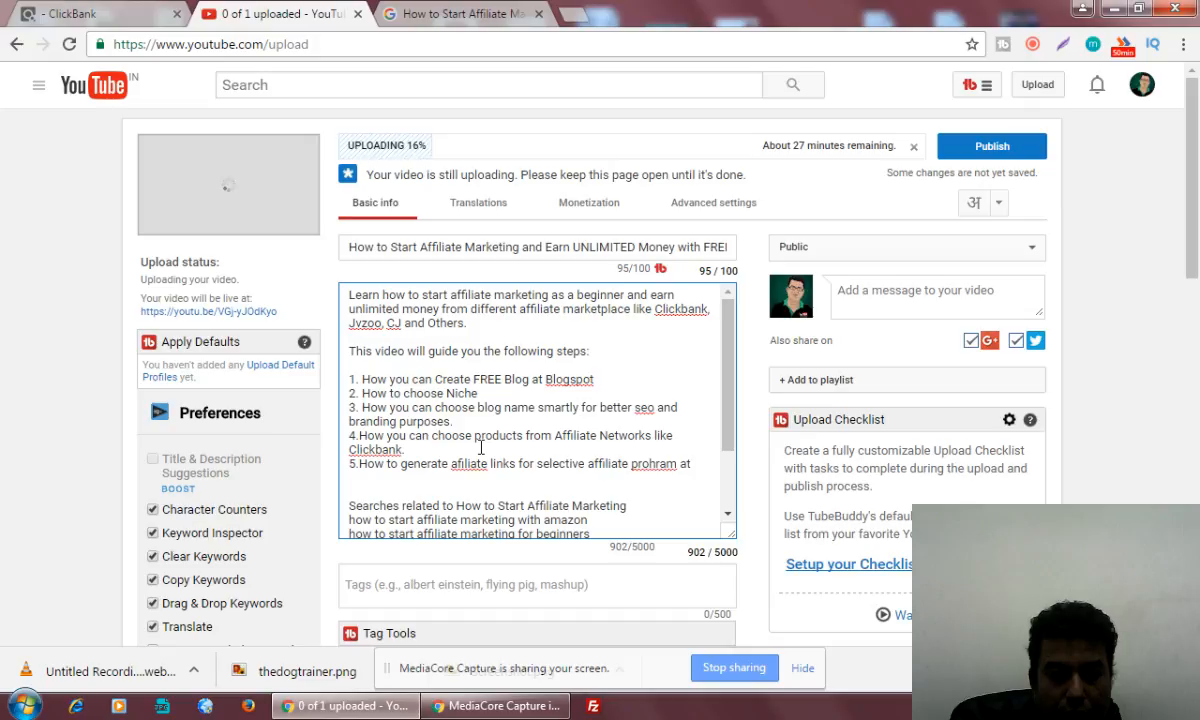
{"action": "type", "text": "Clickbank"}
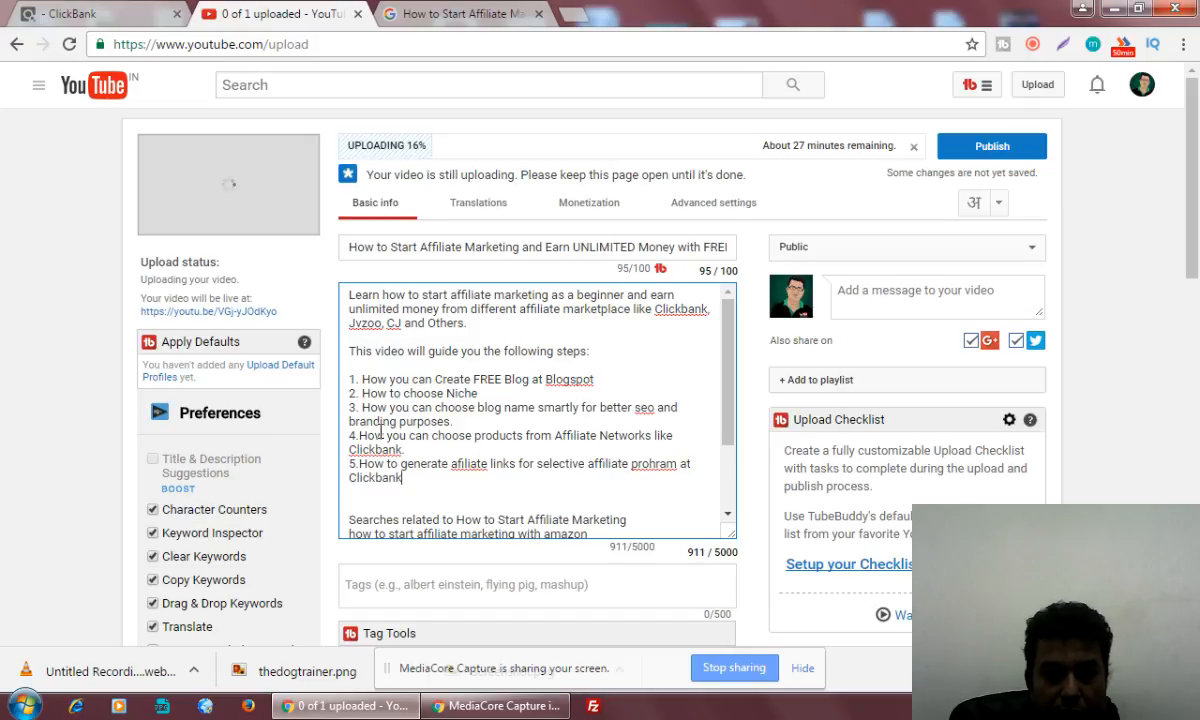
Correct the misspelled words in the fifth list item to "affiliate" and "program" and end the item with a period
{"action": "right_click", "coordinate": [468, 464]}
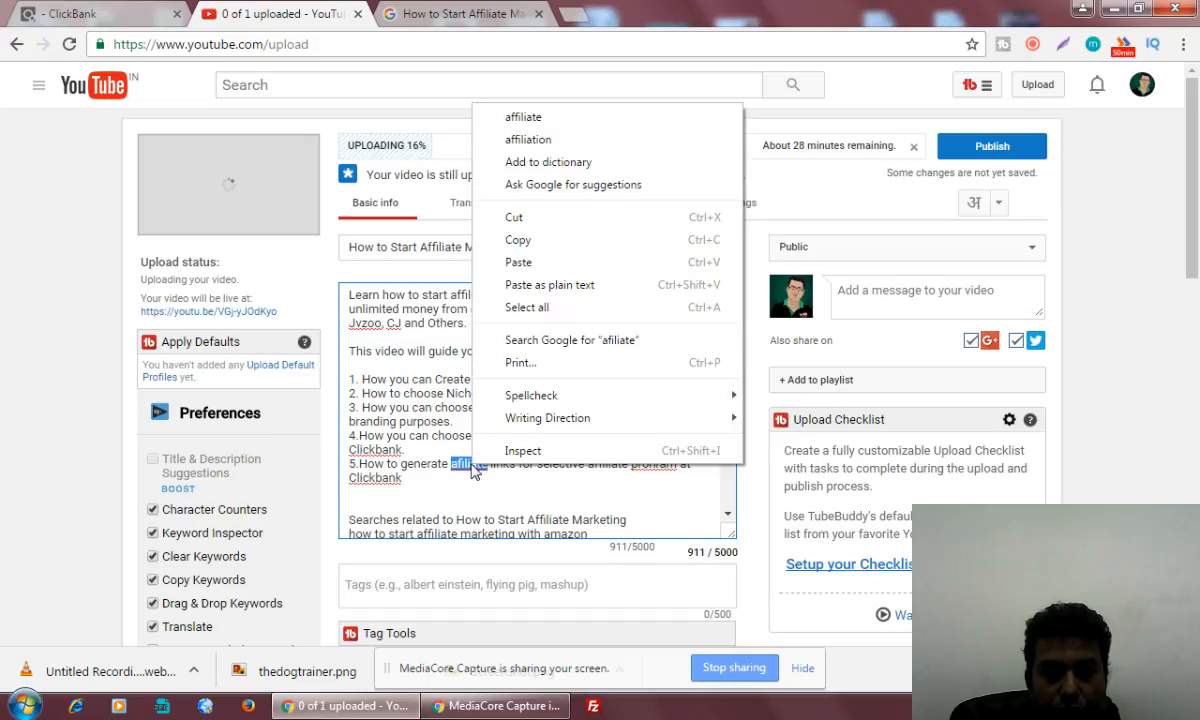
{"action": "left_click", "coordinate": [555, 118]}
{"action": "right_click", "coordinate": [656, 464]}
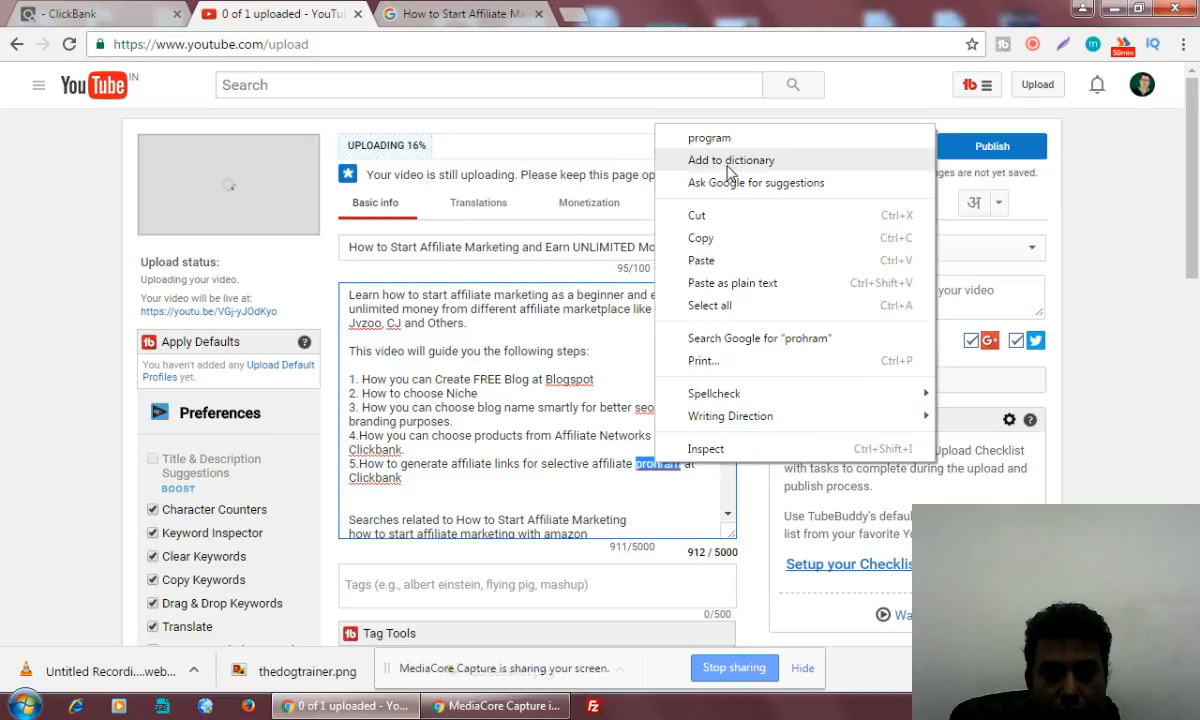
{"action": "left_click", "coordinate": [709, 138]}
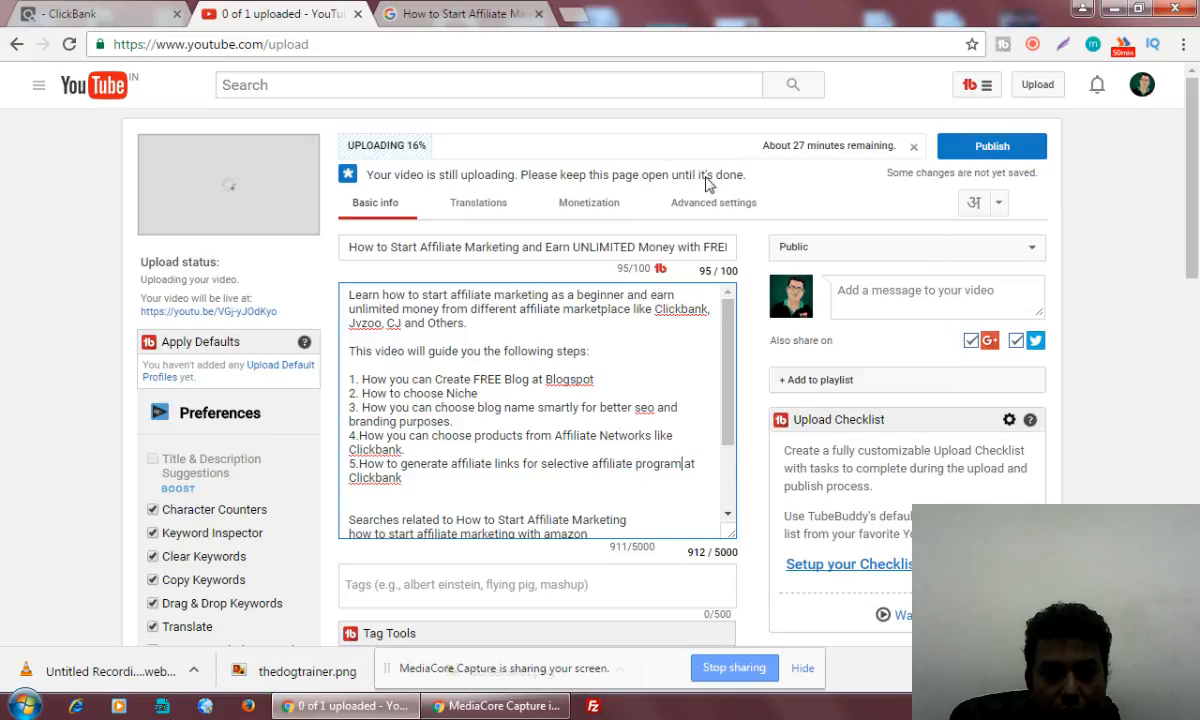
{"action": "left_click", "coordinate": [443, 473]}
{"action": "type", "text": "."}
Add the sixth list item "6.How to Create Post and Embed Affiliate banner with tracking ID." to the description
{"action": "key", "text": "Return"}
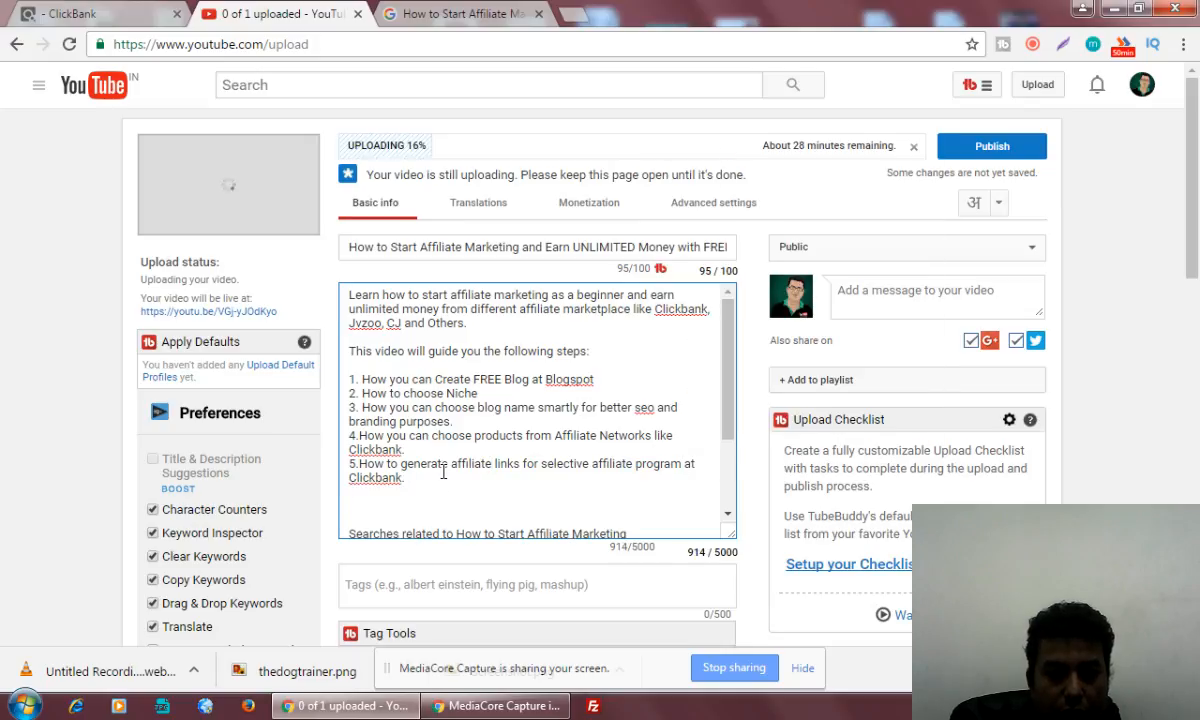
{"action": "type", "text": "6.How to "}
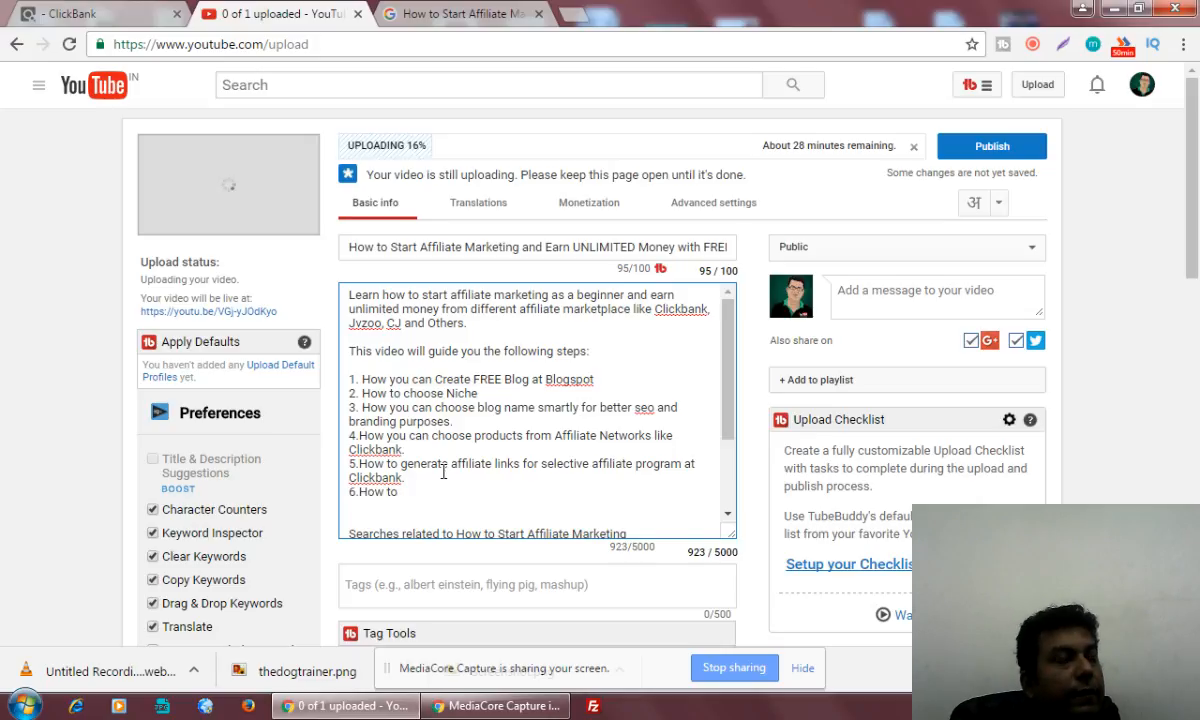
{"action": "type", "text": "Crea"}
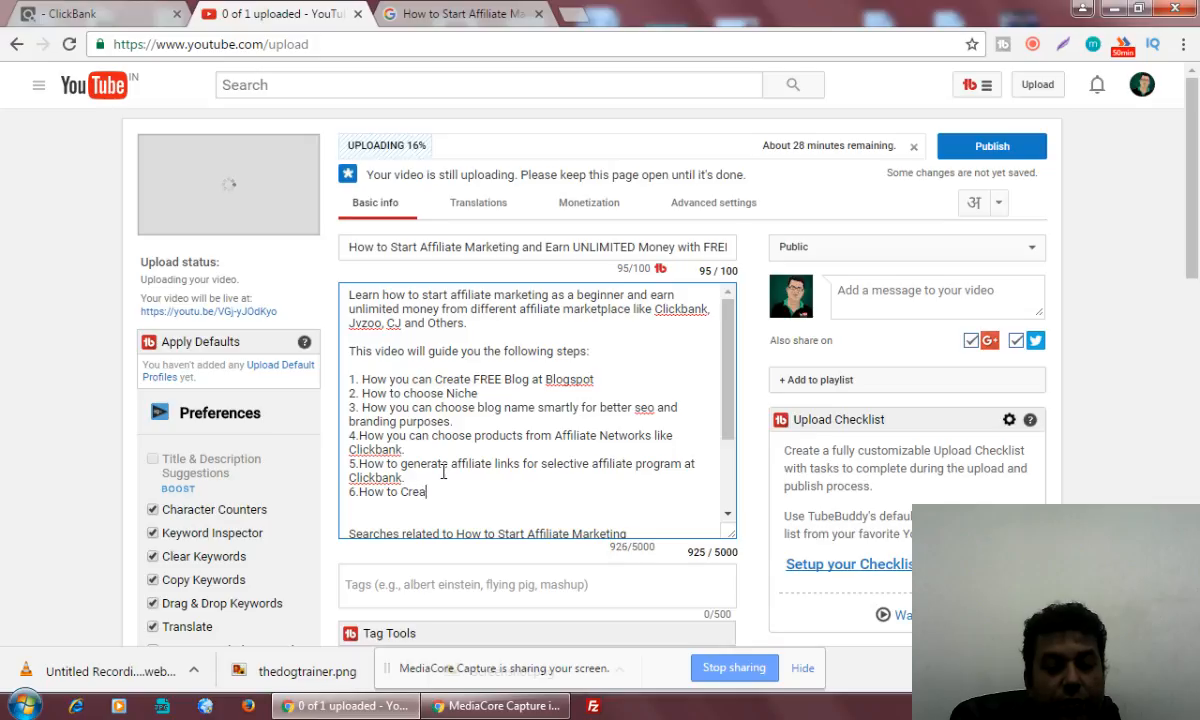
{"action": "type", "text": "te Fost and "}
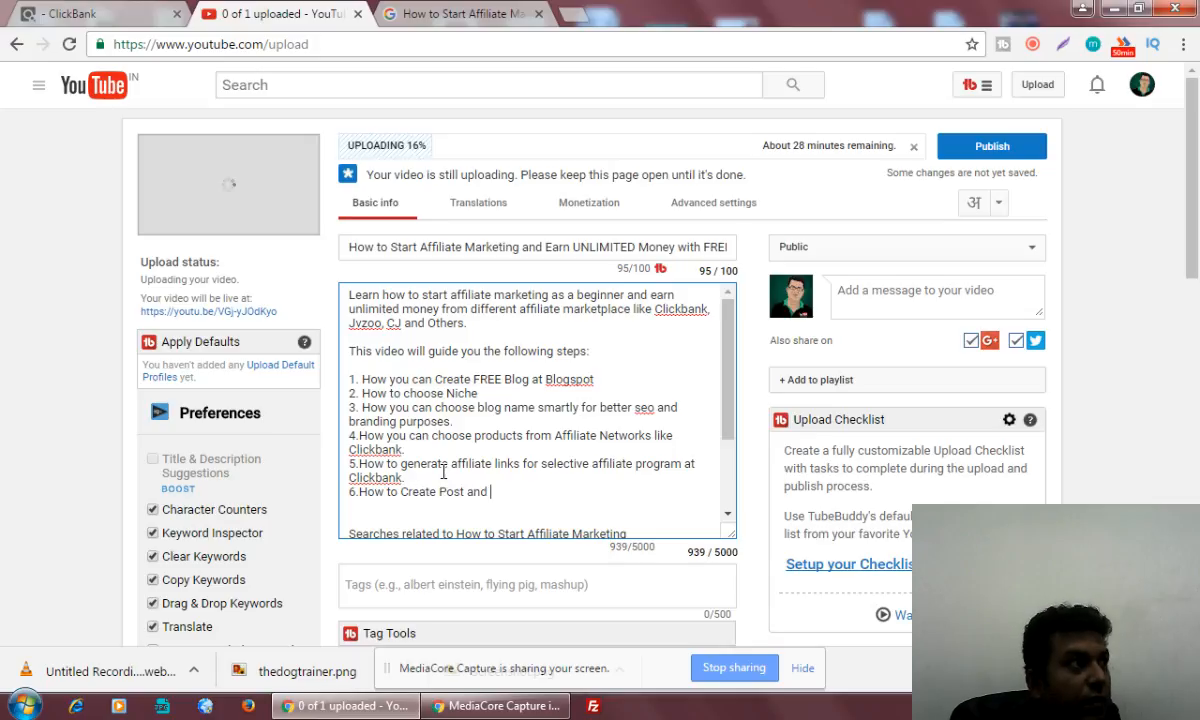
{"action": "type", "text": "Embed "}
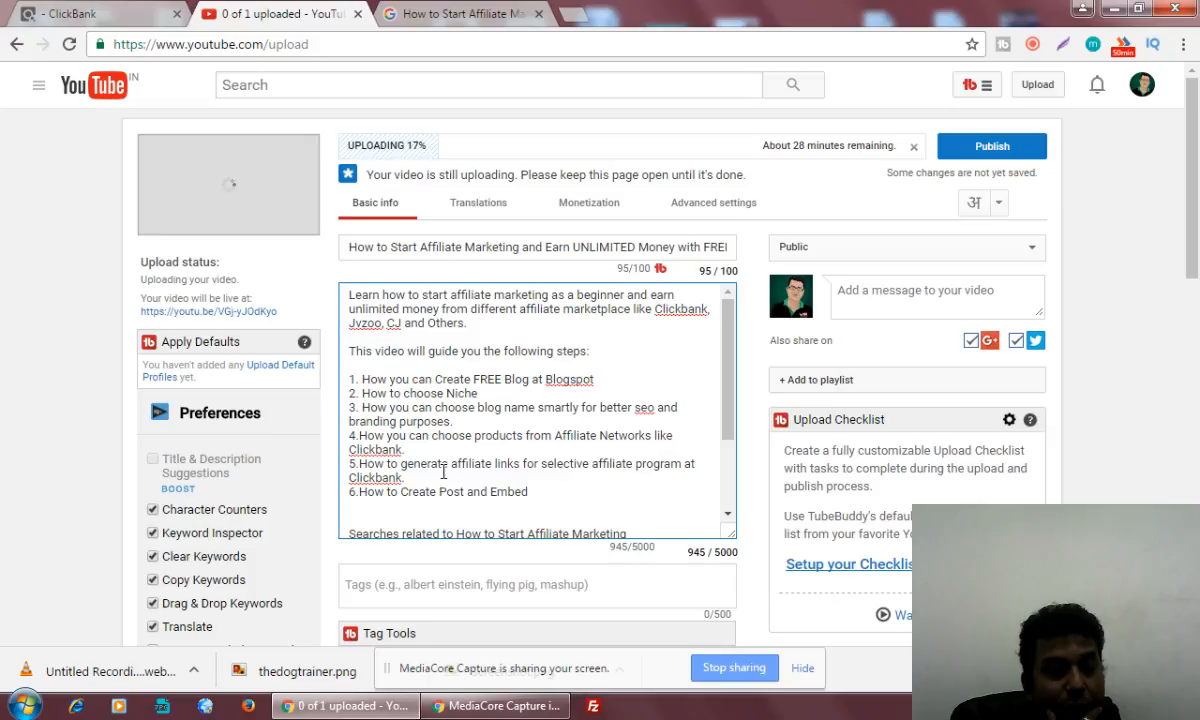
{"action": "type", "text": "Affi"}
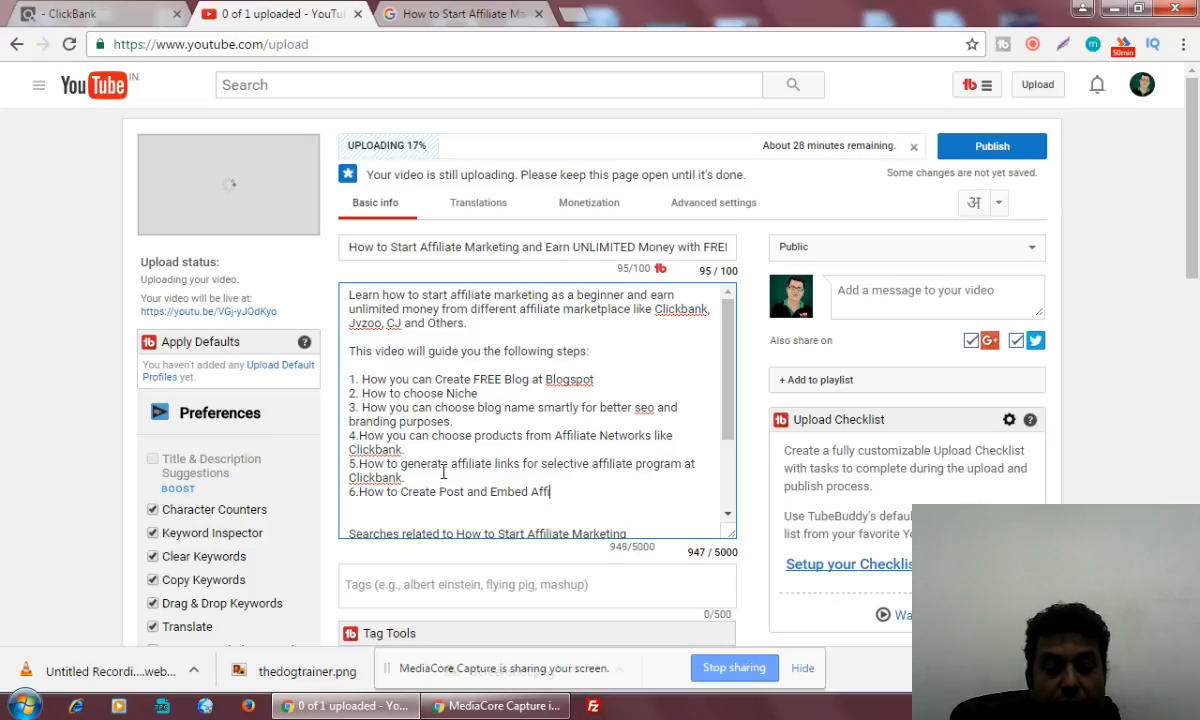
{"action": "type", "text": "liate b"}
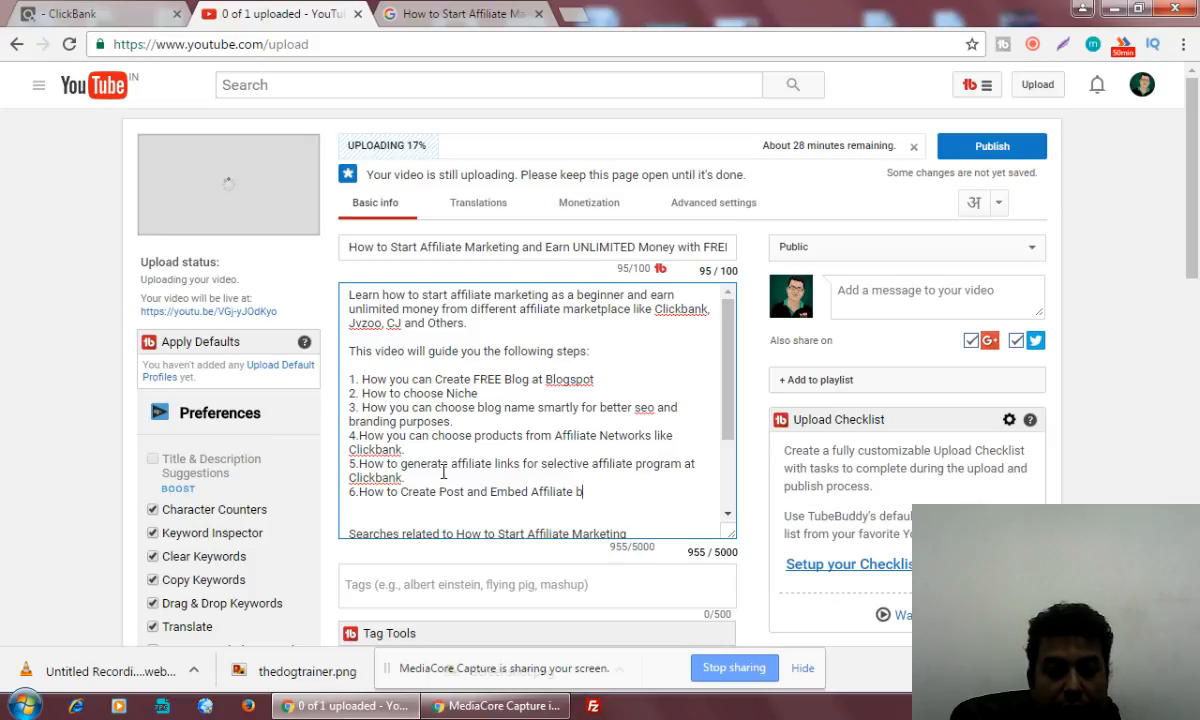
{"action": "type", "text": "anner with "}
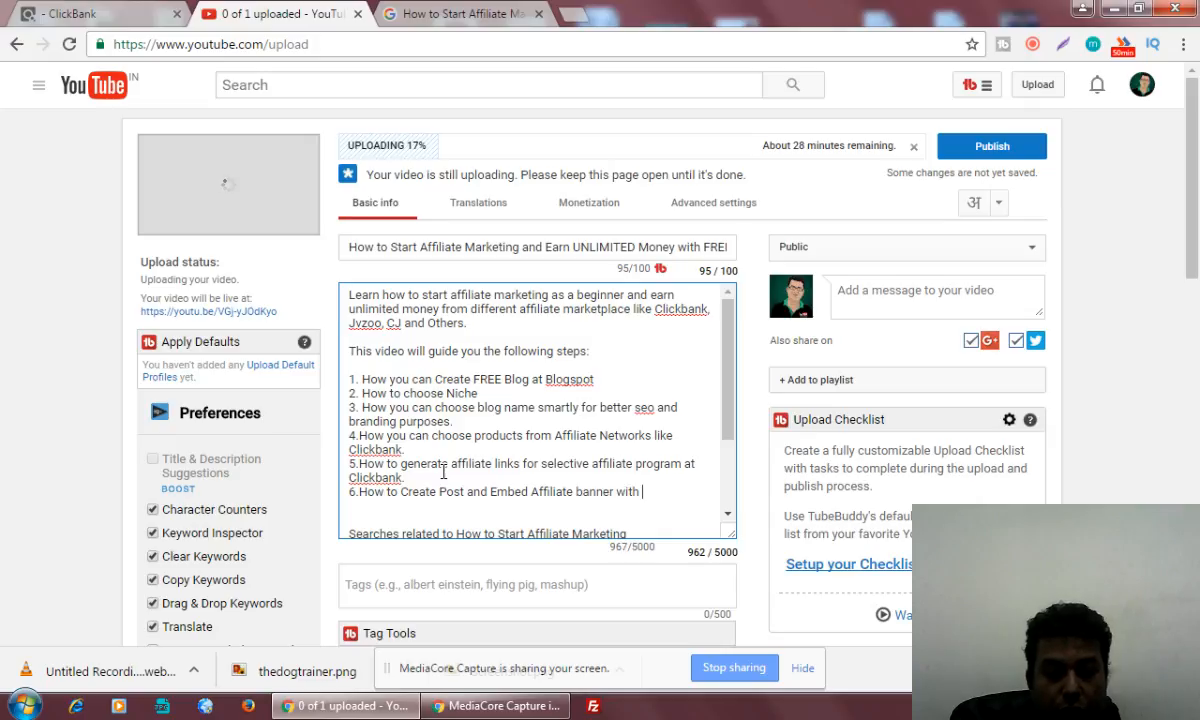
{"action": "type", "text": "tracking "}
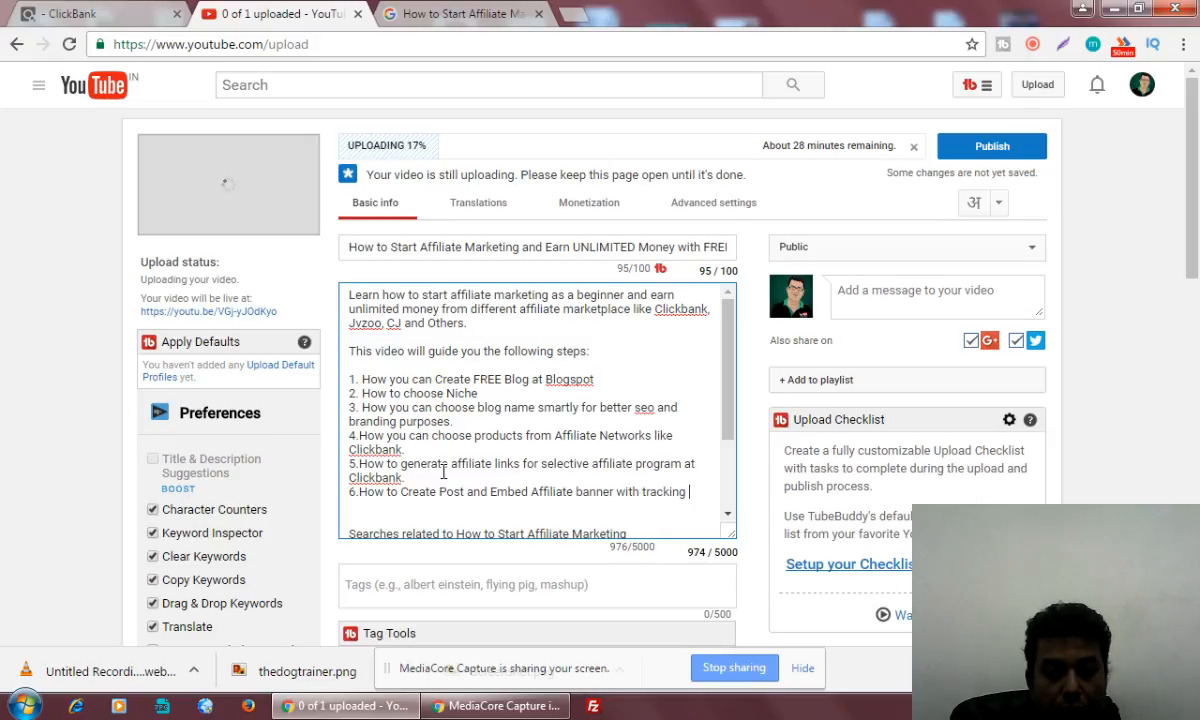
{"action": "type", "text": "ID."}
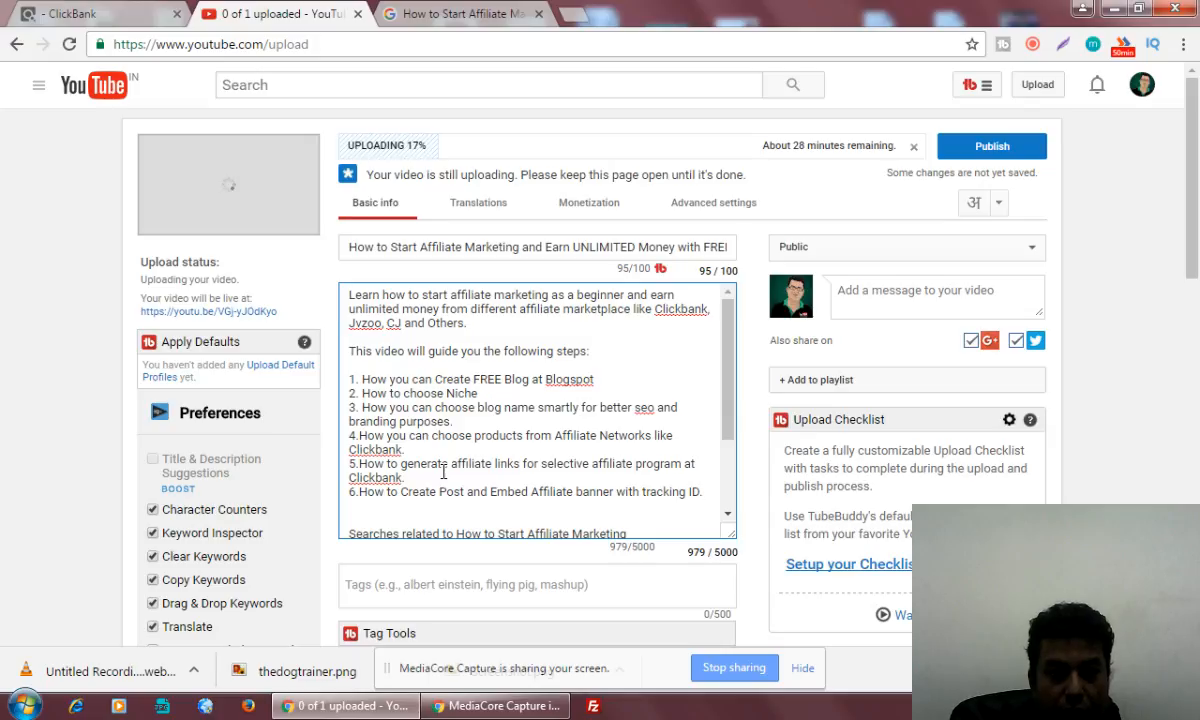
Insert a blank line after each of the first five list items in the description to space them out
{"action": "left_click", "coordinate": [621, 380]}
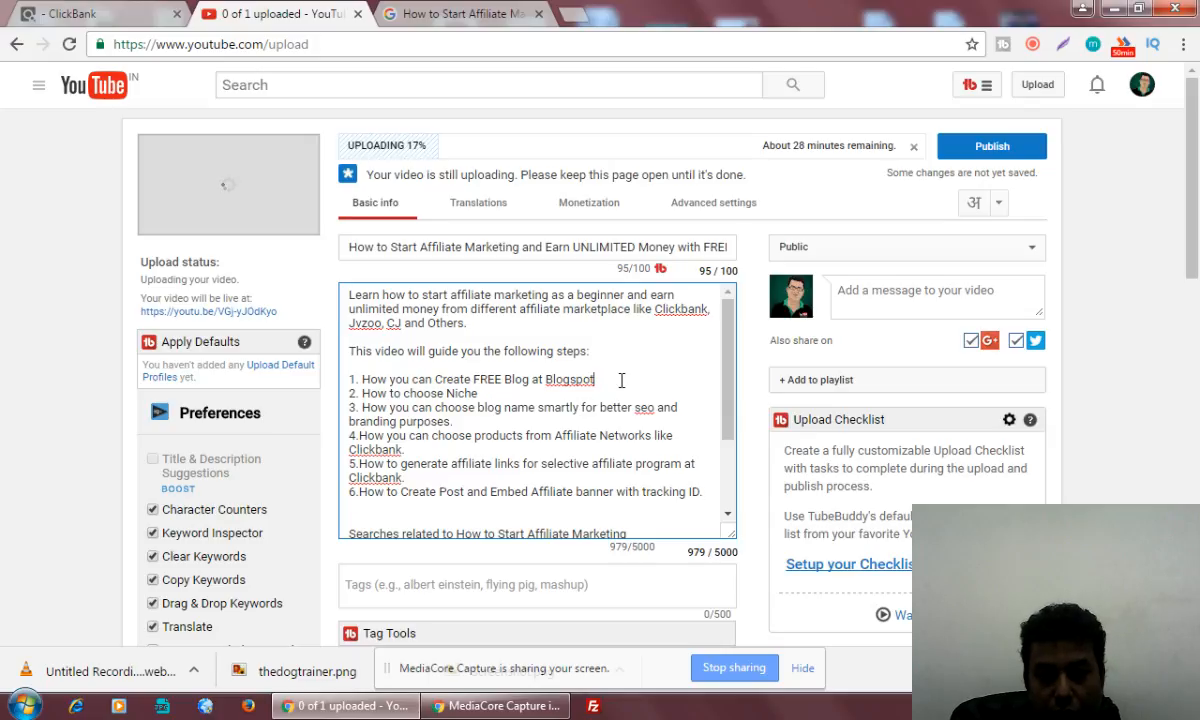
{"action": "key", "text": "Return"}
{"action": "key", "text": "Down"}
{"action": "key", "text": "End"}
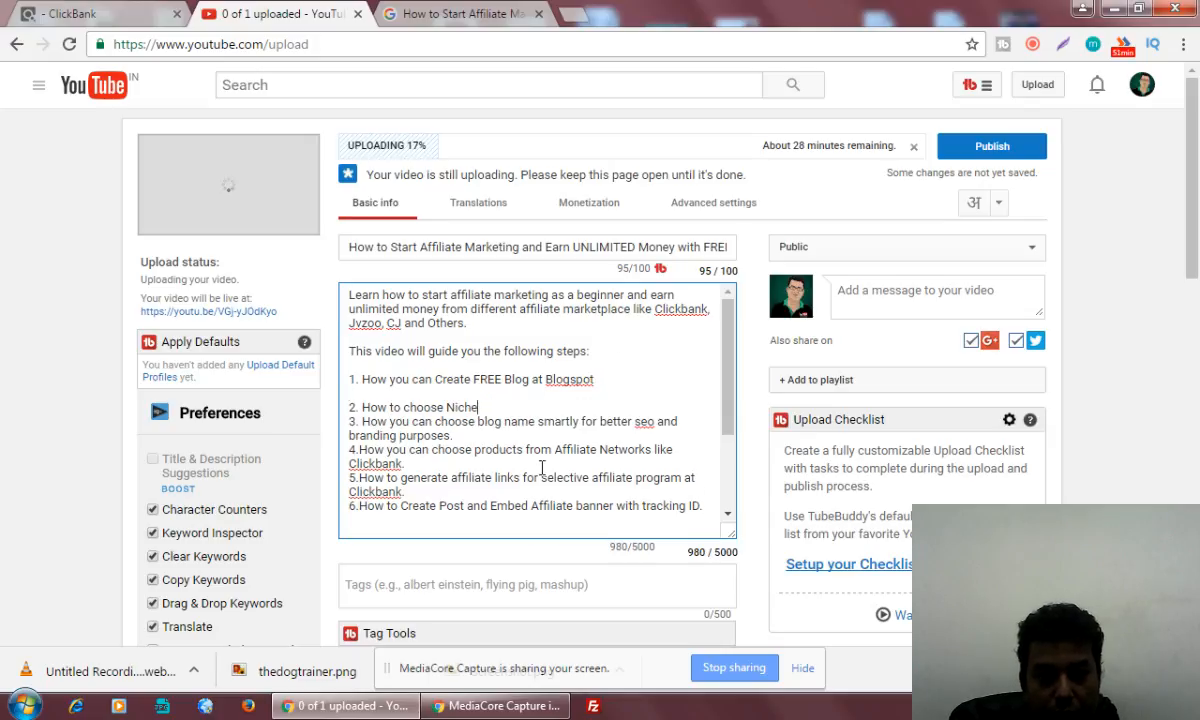
{"action": "key", "text": "Return"}
{"action": "key", "text": "Down"}
{"action": "key", "text": "Down"}
{"action": "key", "text": "End"}
{"action": "key", "text": "Return"}
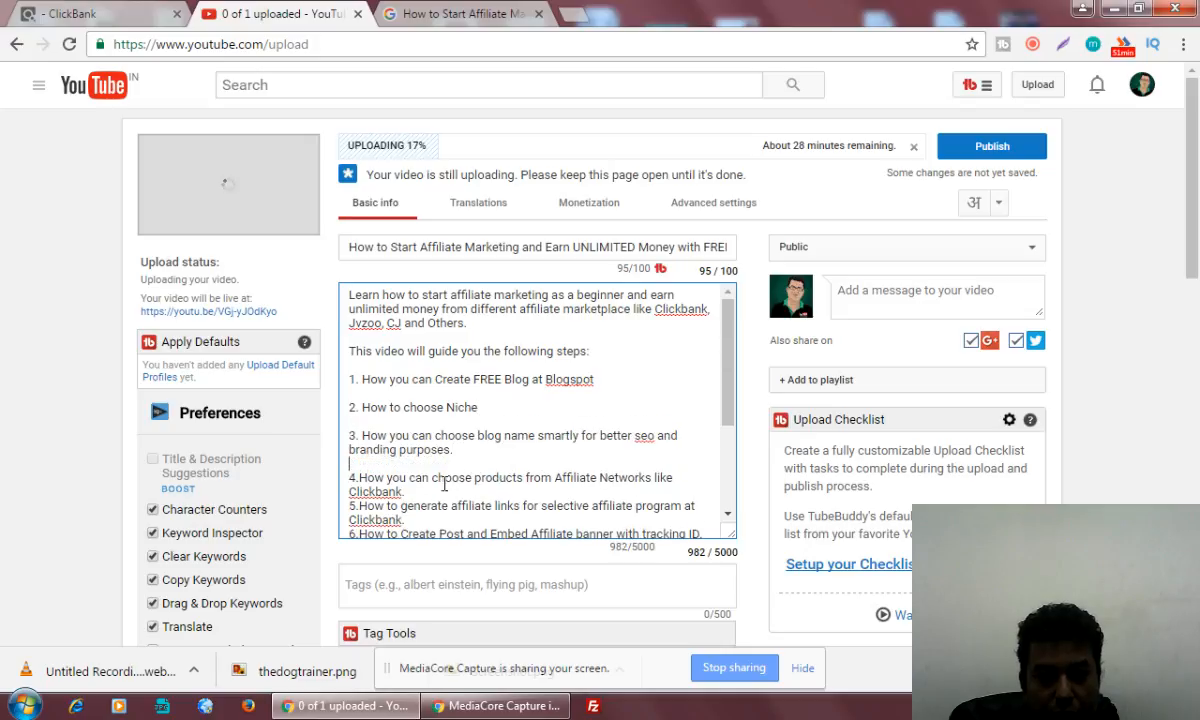
{"action": "key", "text": "Down"}
{"action": "key", "text": "Down"}
{"action": "key", "text": "End"}
{"action": "key", "text": "Return"}
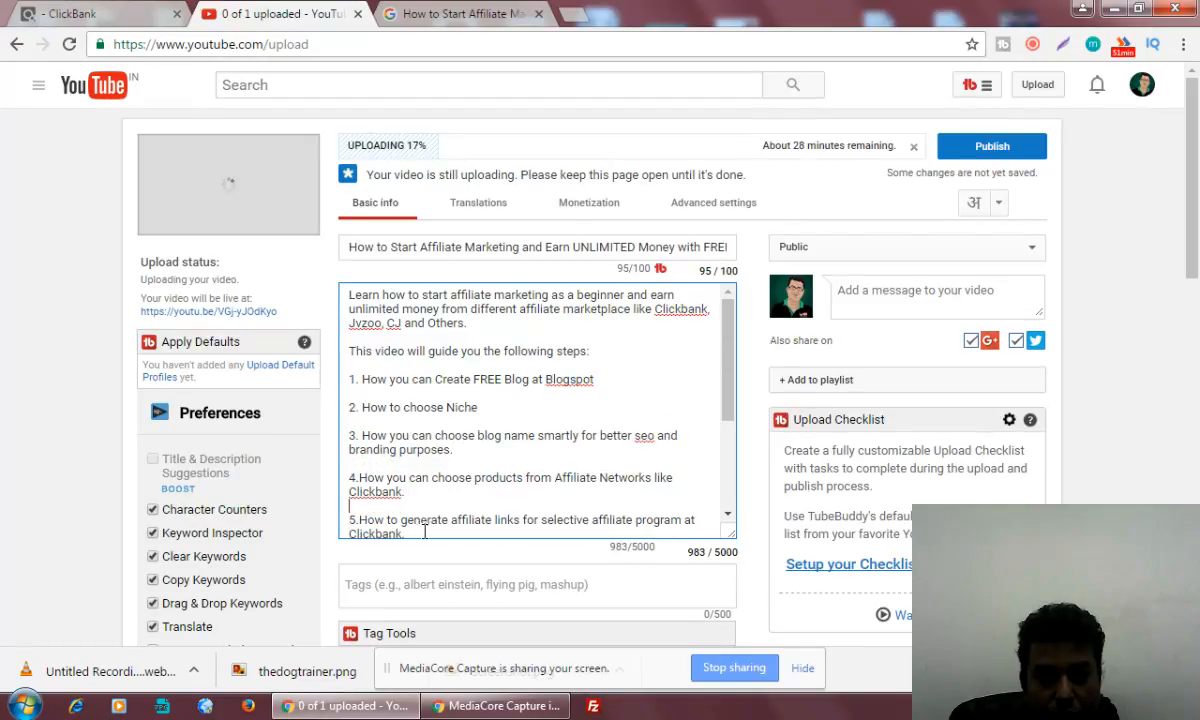
{"action": "key", "text": "Down"}
{"action": "key", "text": "Down"}
{"action": "key", "text": "End"}
{"action": "key", "text": "Return"}
Begin the seventh list item, set off by a blank line below the sixth, with "7. Different types of post you can"
{"action": "scroll", "coordinate": [533, 470], "scroll_direction": "down", "scroll_amount": 2}
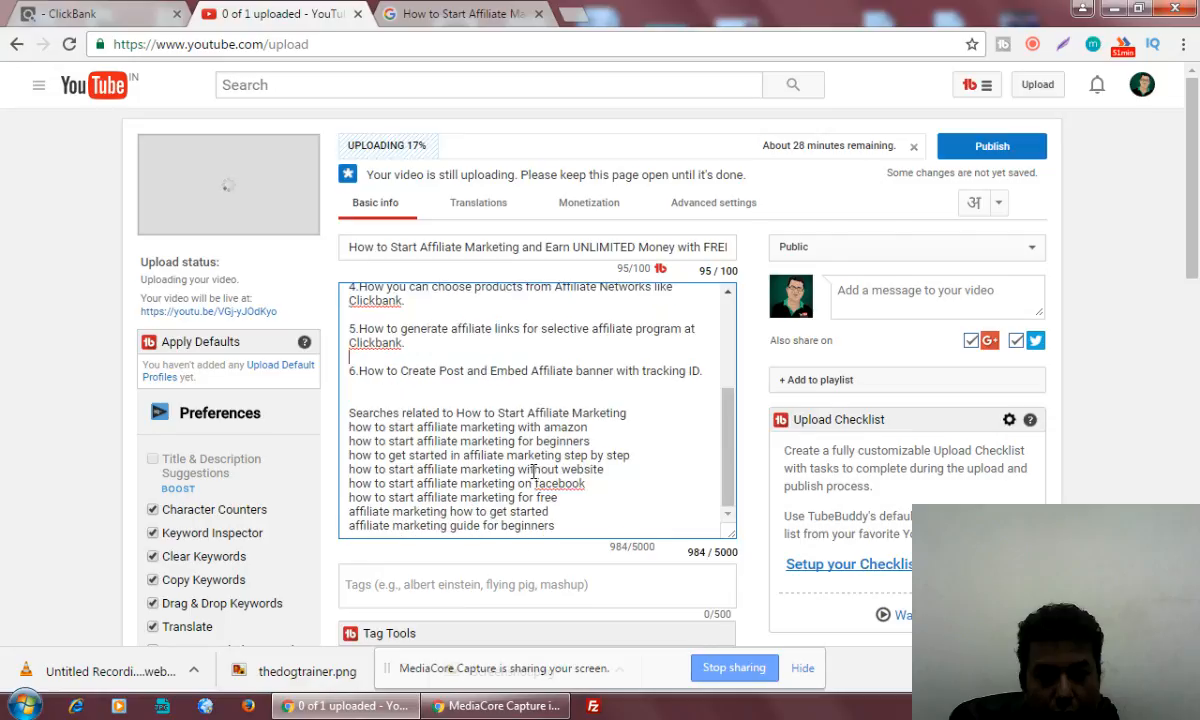
{"action": "left_click", "coordinate": [708, 374]}
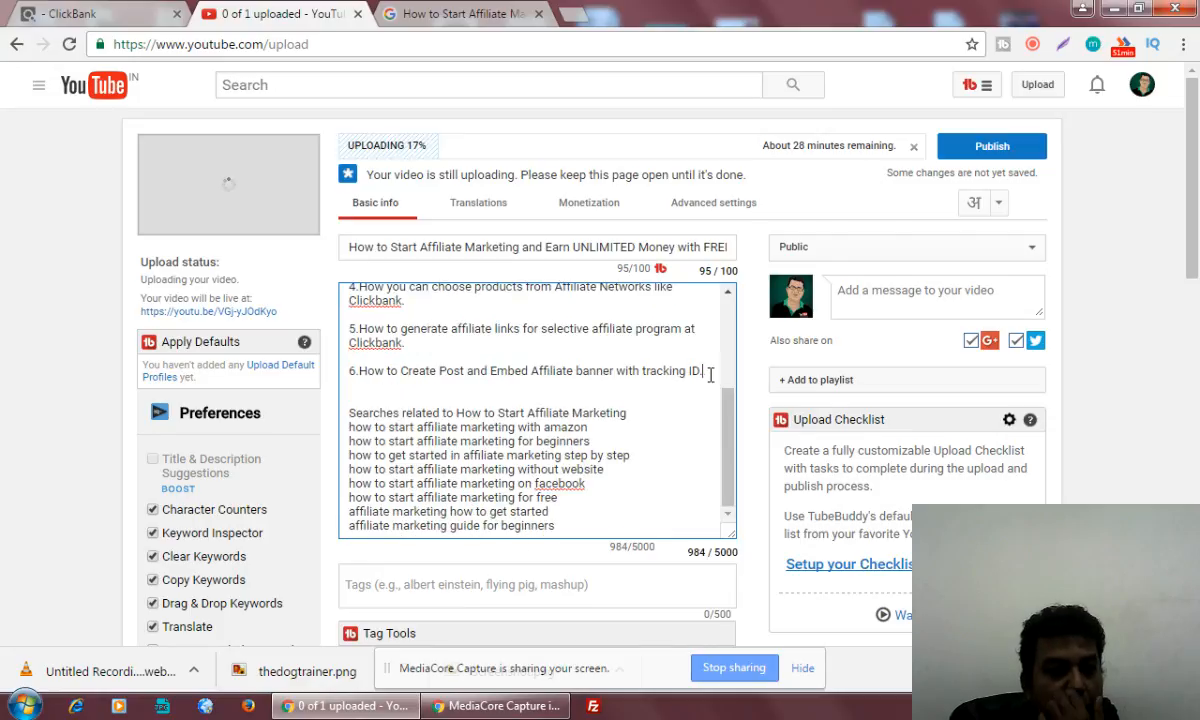
{"action": "key", "text": "Return"}
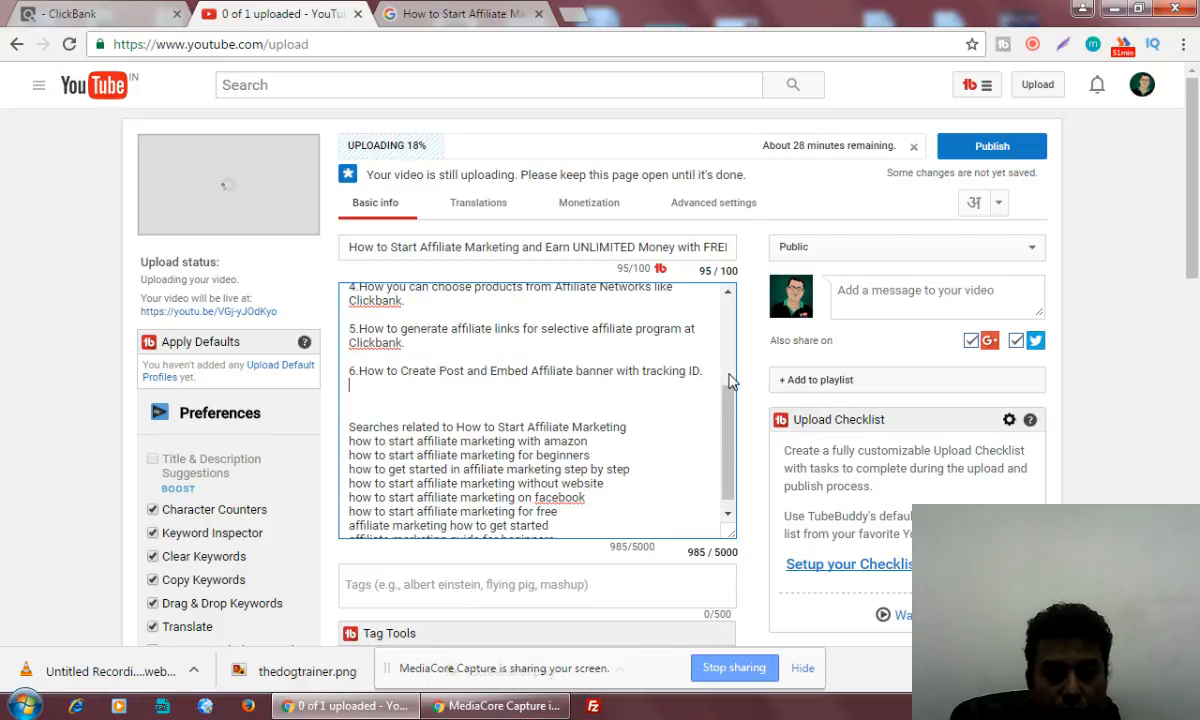
{"action": "key", "text": "Return"}
{"action": "type", "text": "7. D"}
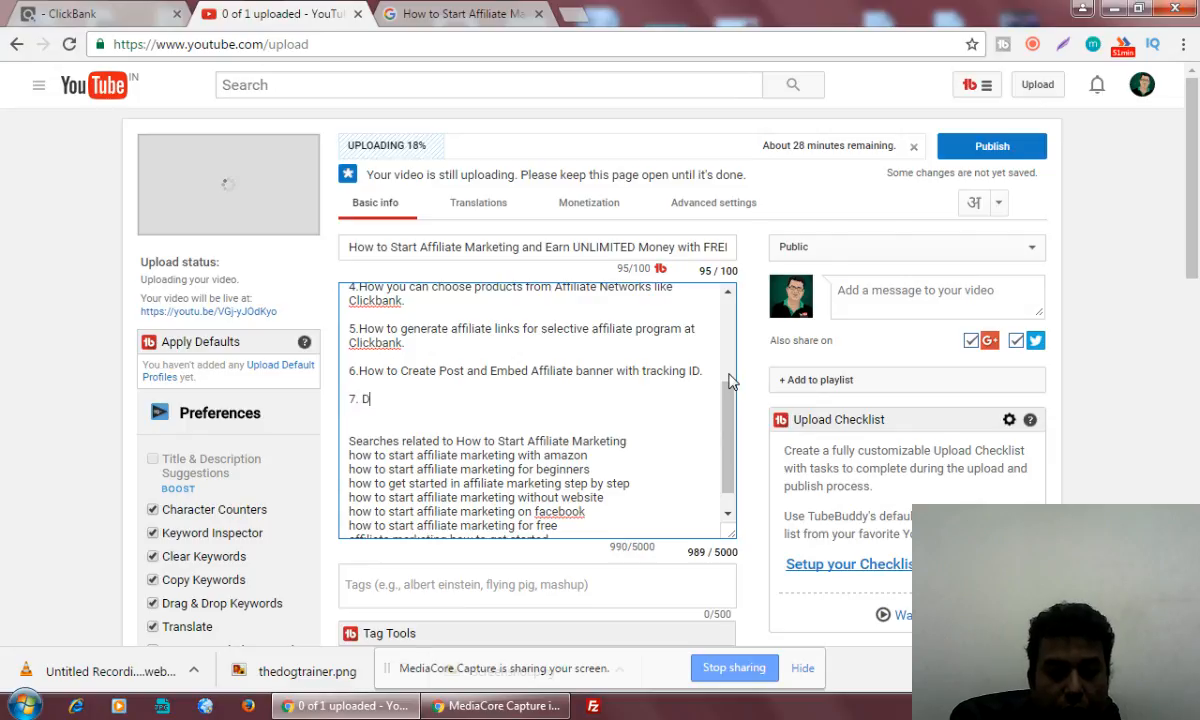
{"action": "type", "text": "ifferent ty"}
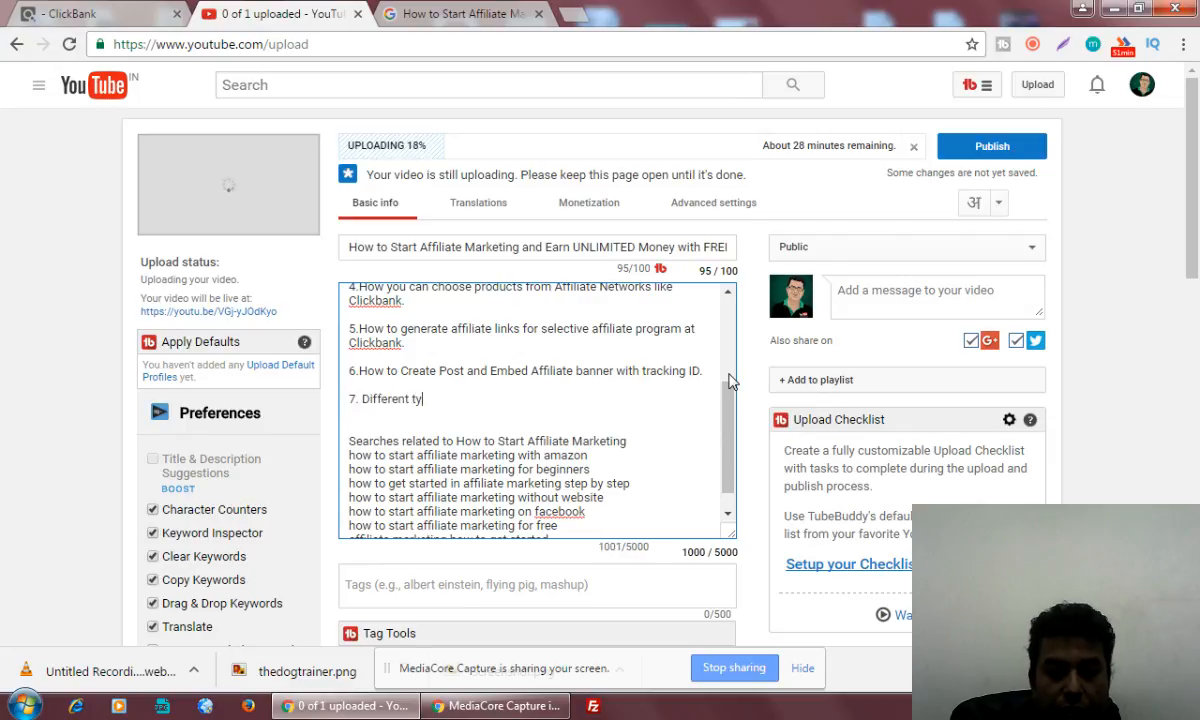
{"action": "type", "text": "pes of pos"}
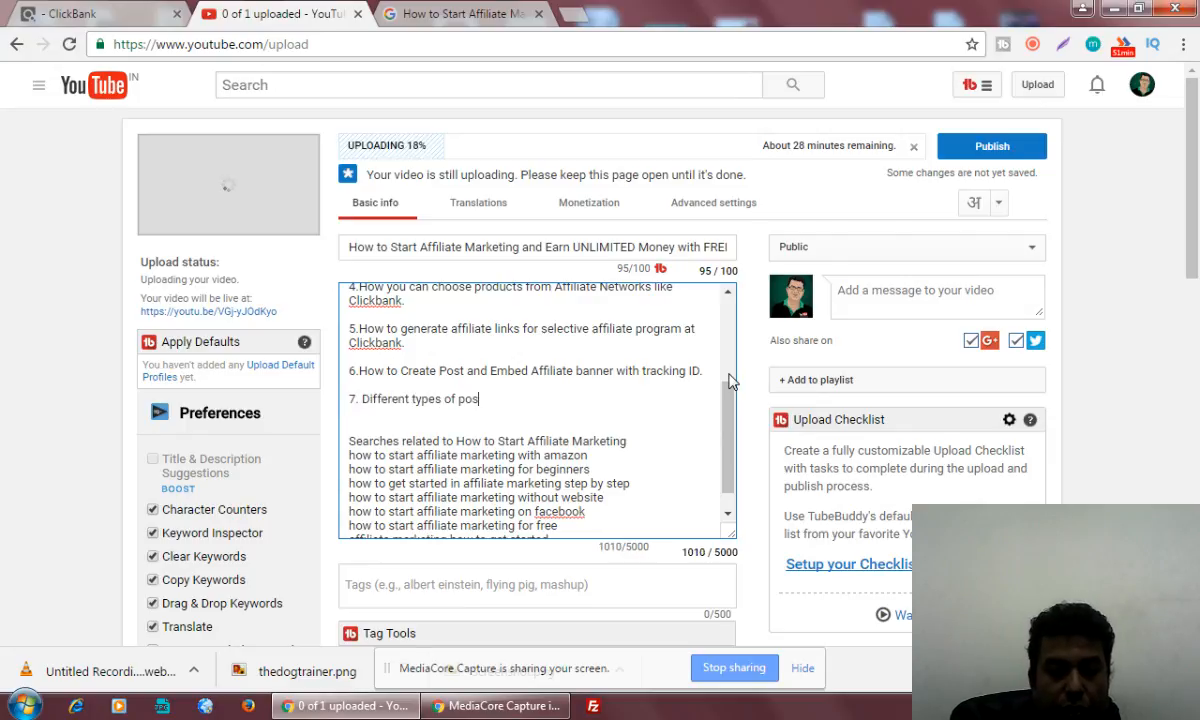
{"action": "type", "text": "t you can"}
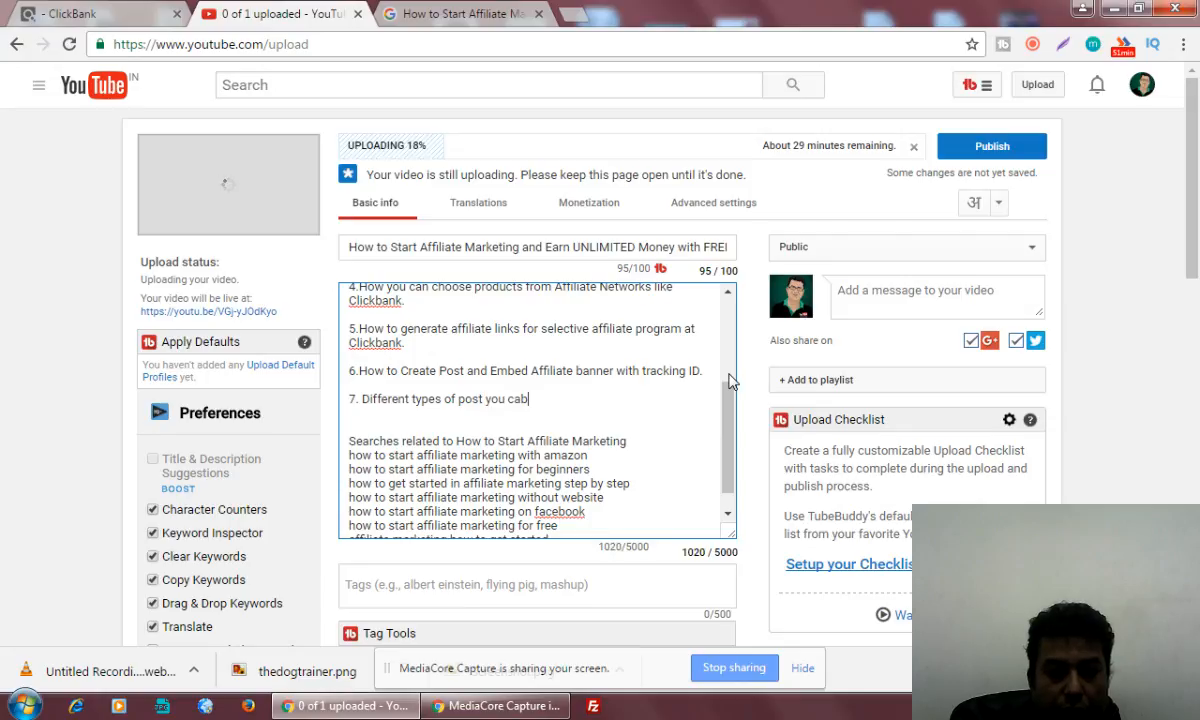
{"action": "key", "text": "BackSpace"}
{"action": "type", "text": "n use to a"}
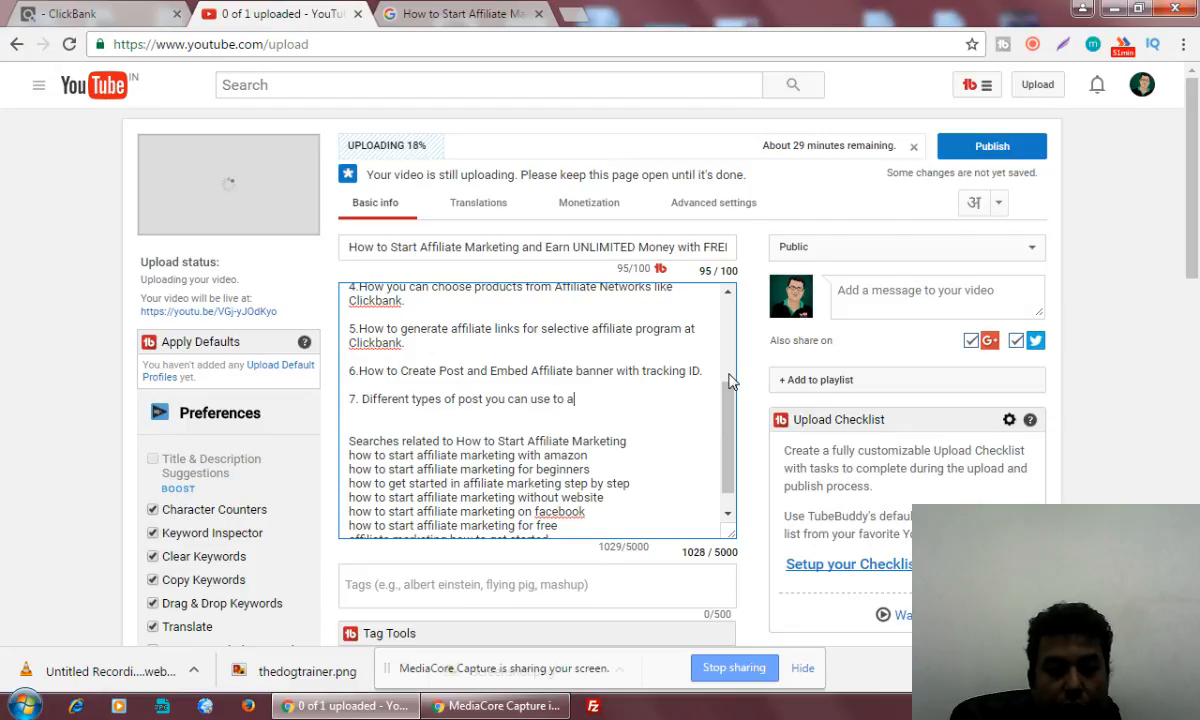
{"action": "type", "text": "ttract your v"}
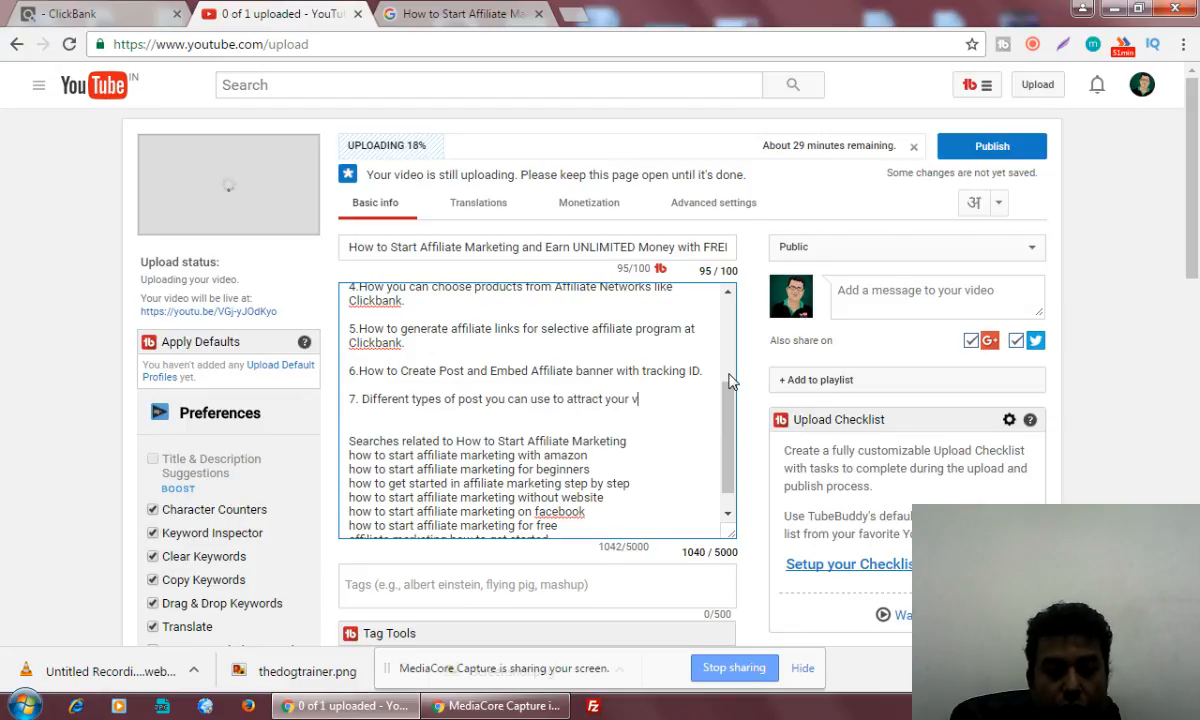
{"action": "type", "text": "isitors"}
Complete the seventh list item with "use to attract your visitors for your blog."
{"action": "type", "text": "fo"}
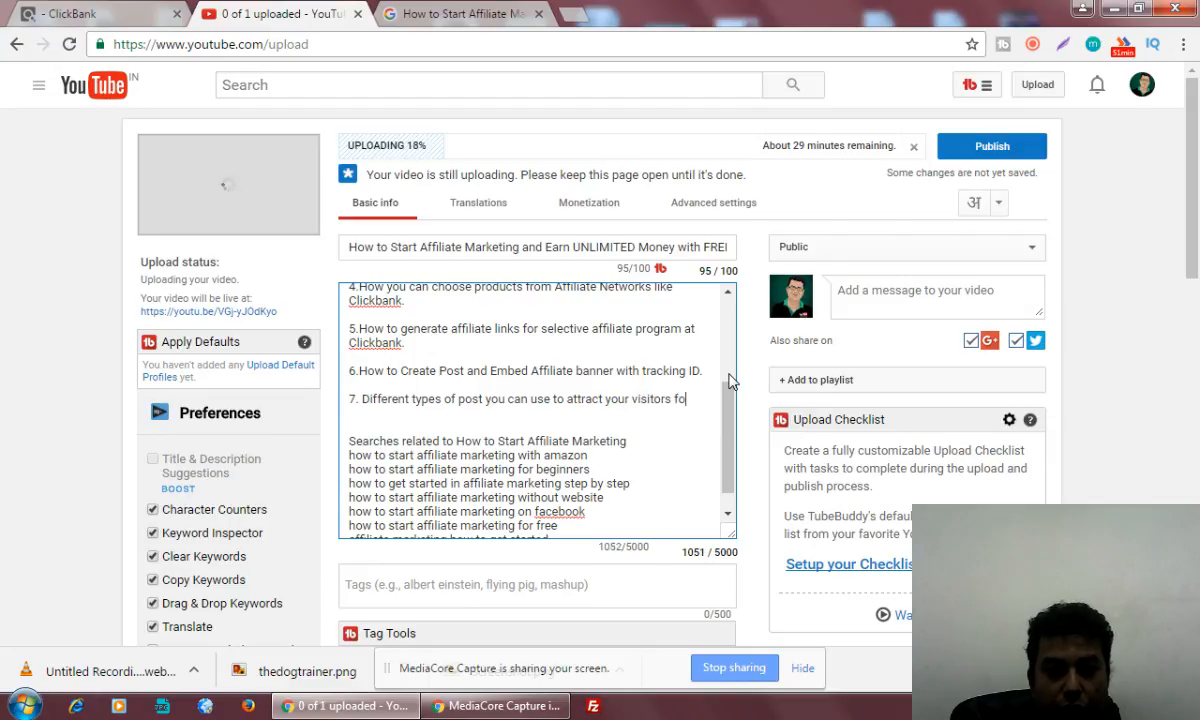
{"action": "type", "text": "r your blog."}
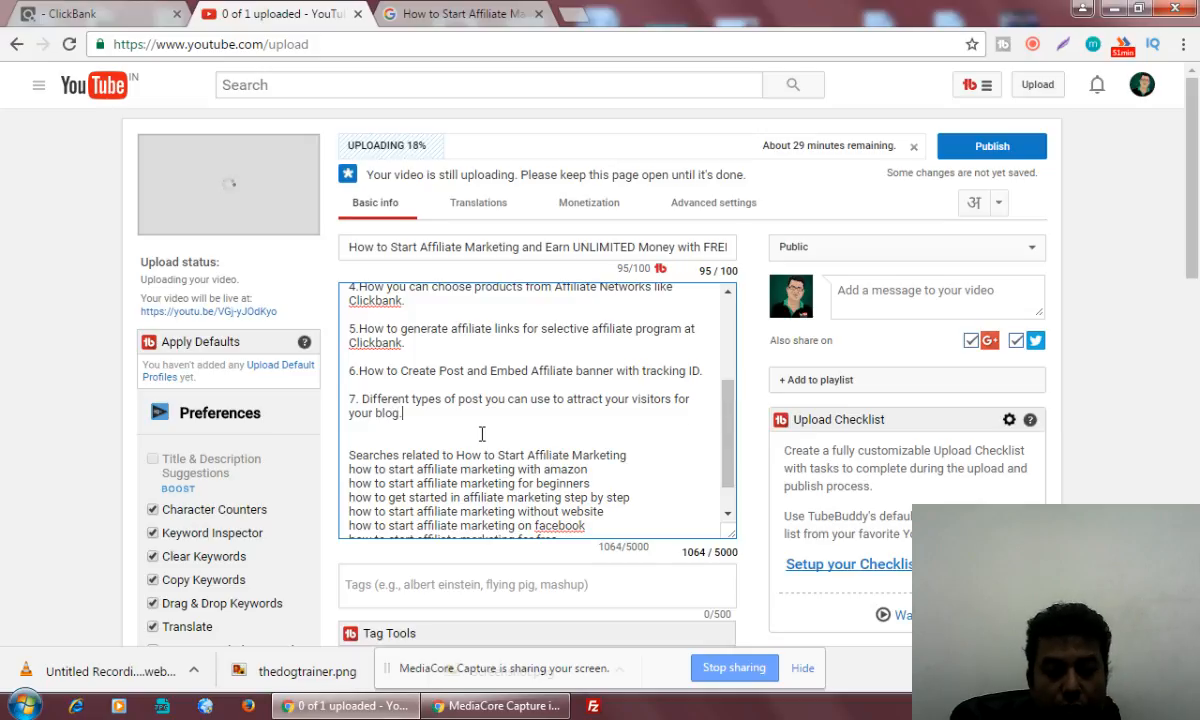
Add the eighth list item "8.And get other important Tips" and separate it from the seventh with a blank line
{"action": "key", "text": "Return"}
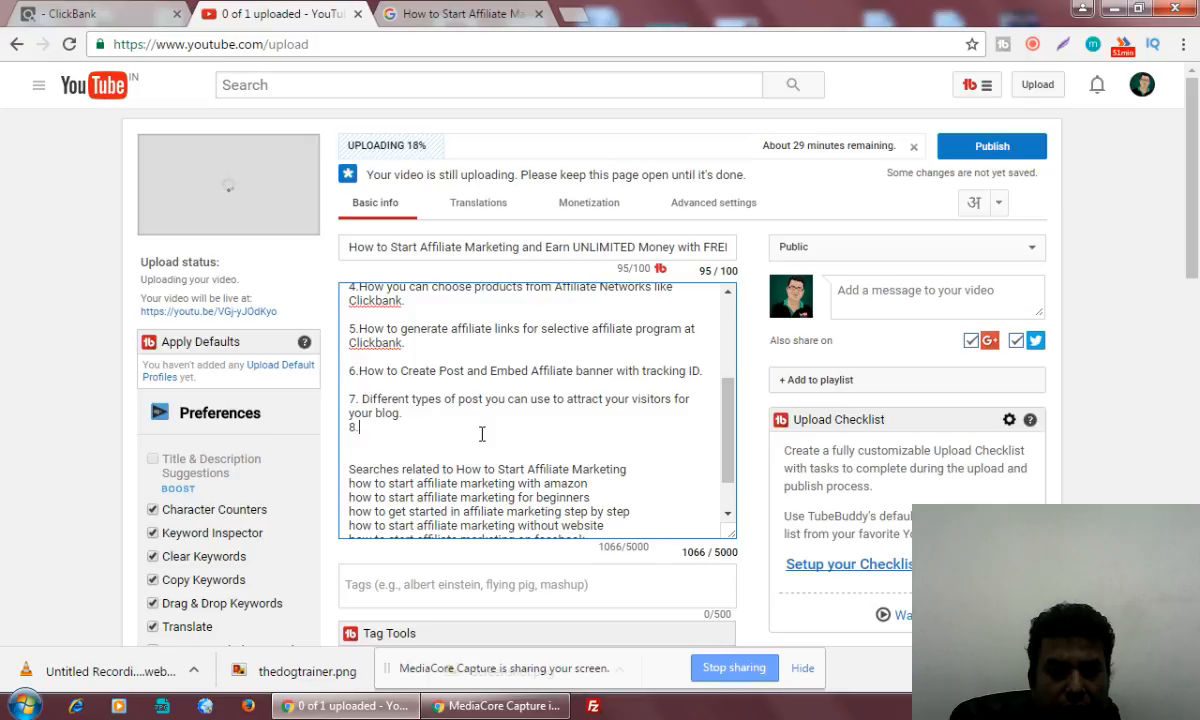
{"action": "type", "text": "8."}
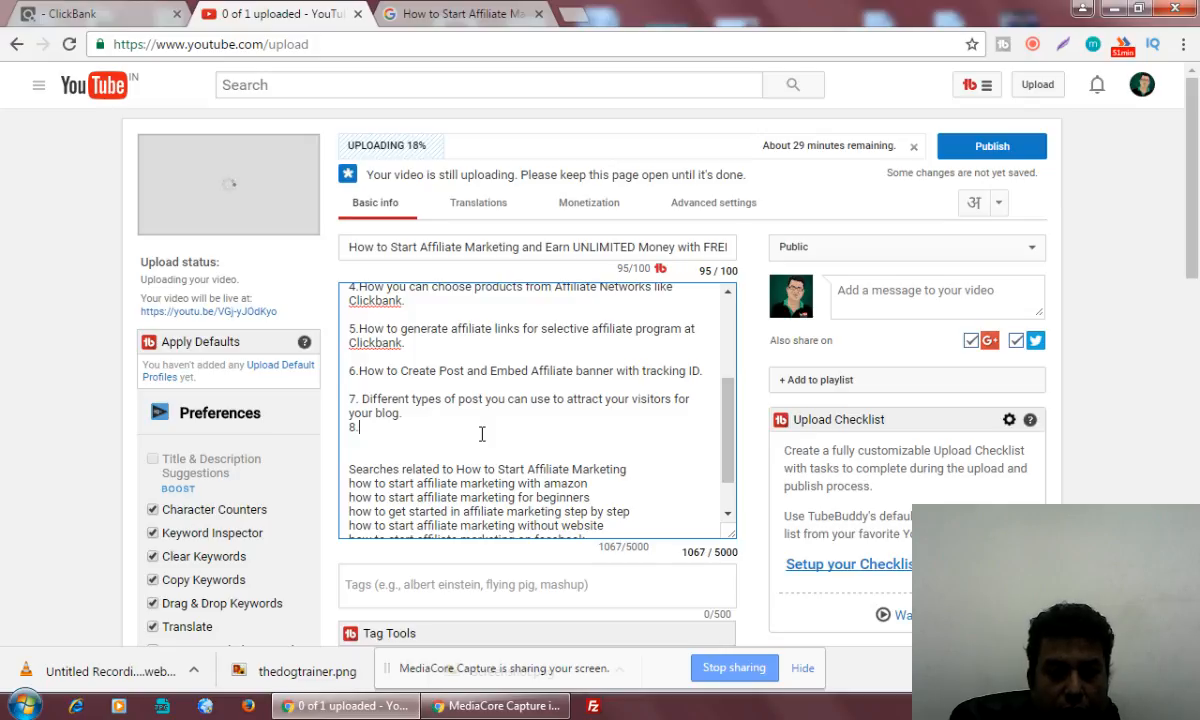
{"action": "type", "text": "And get ot"}
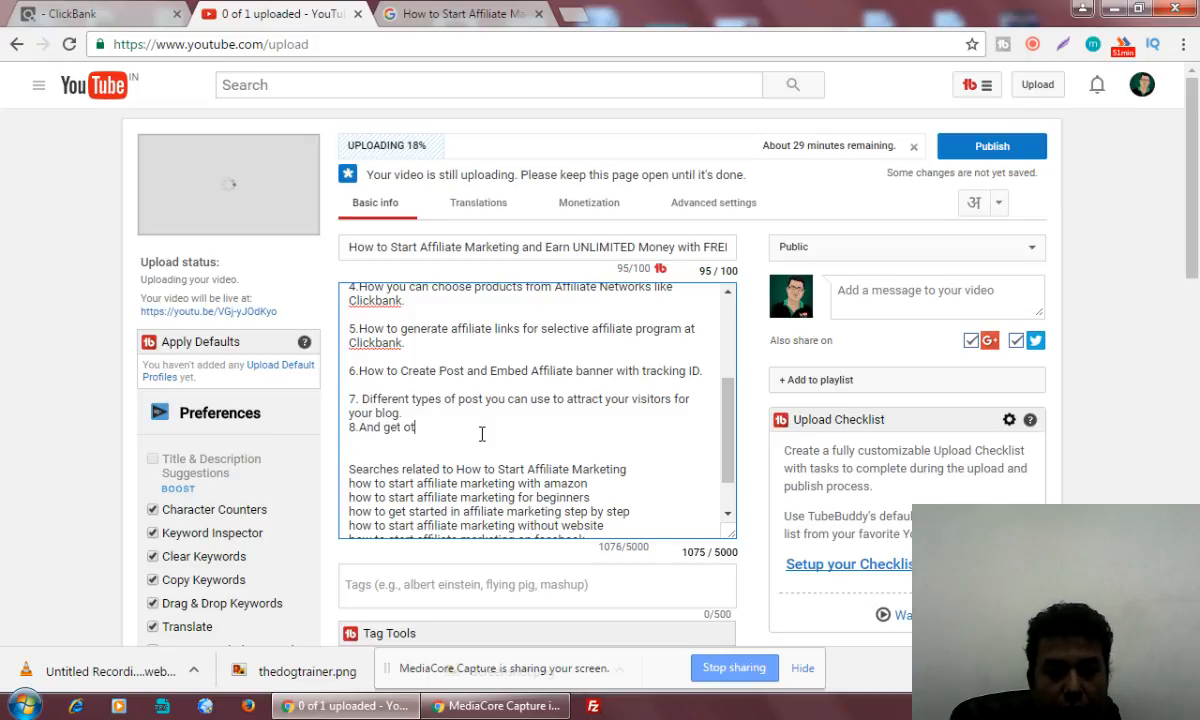
{"action": "type", "text": "her important"}
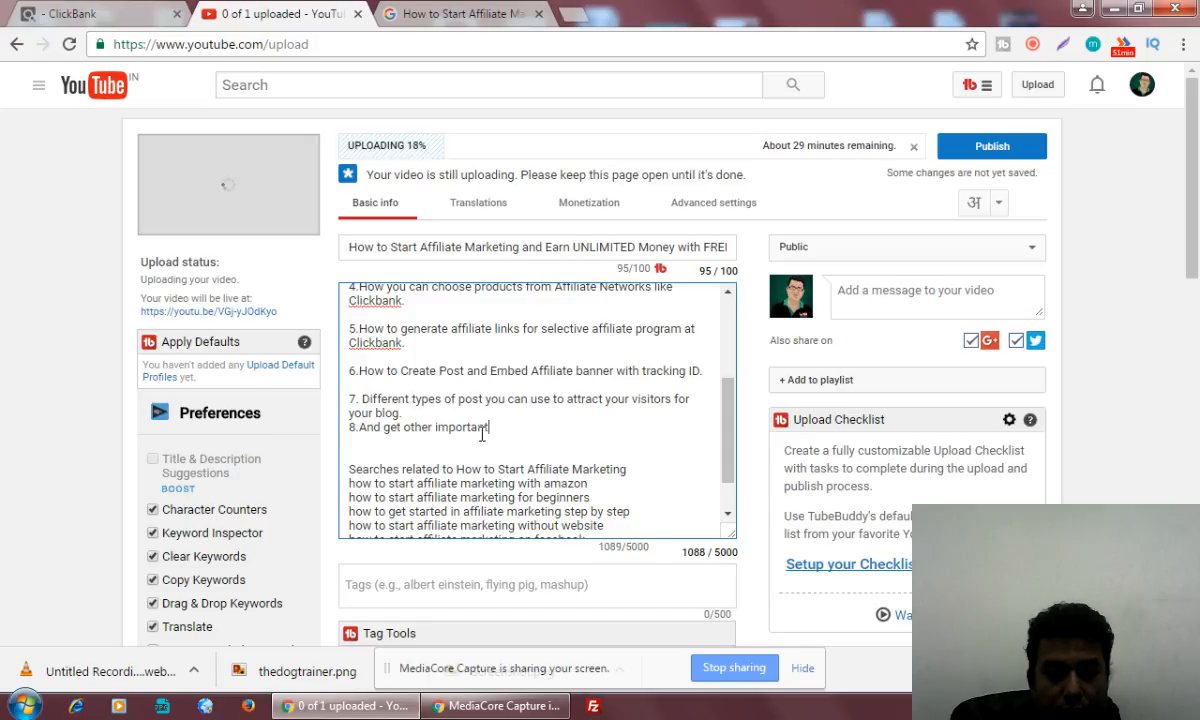
{"action": "type", "text": " Tips"}
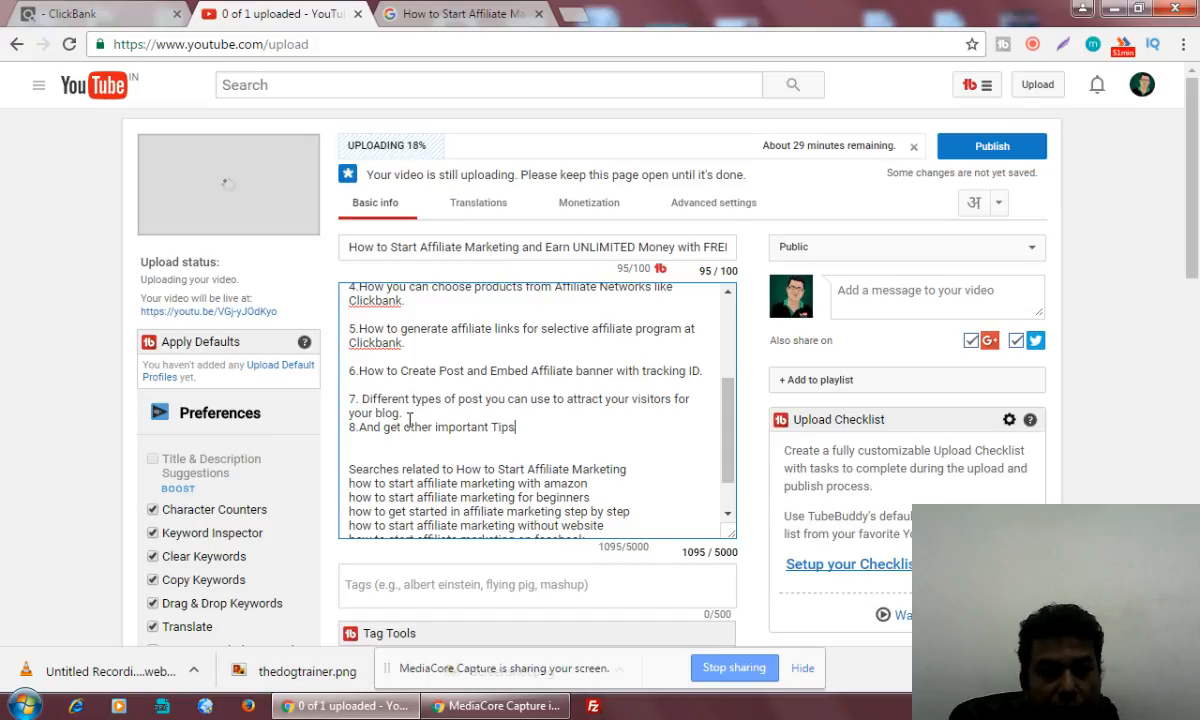
{"action": "left_click", "coordinate": [419, 412]}
{"action": "key", "text": "Return"}
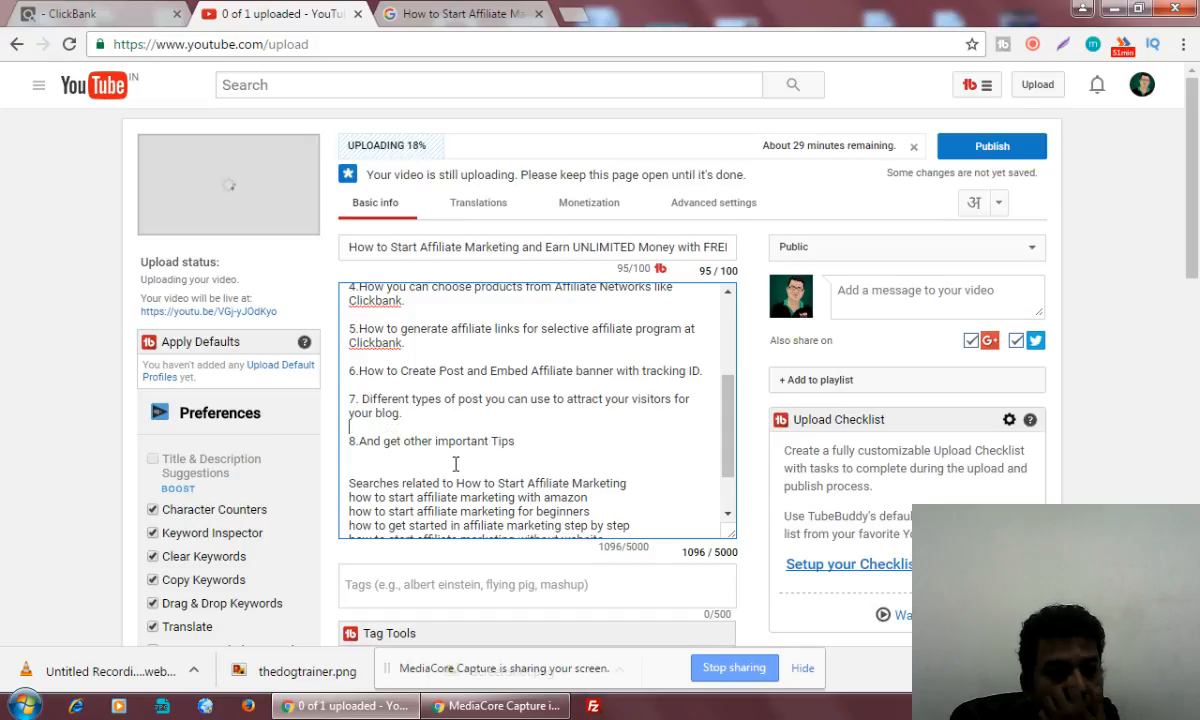
Add a blank line below the eighth list item and begin a closing sentence with "To Learn Complete Affiliate Markeitng prgram"
{"action": "left_click", "coordinate": [546, 444]}
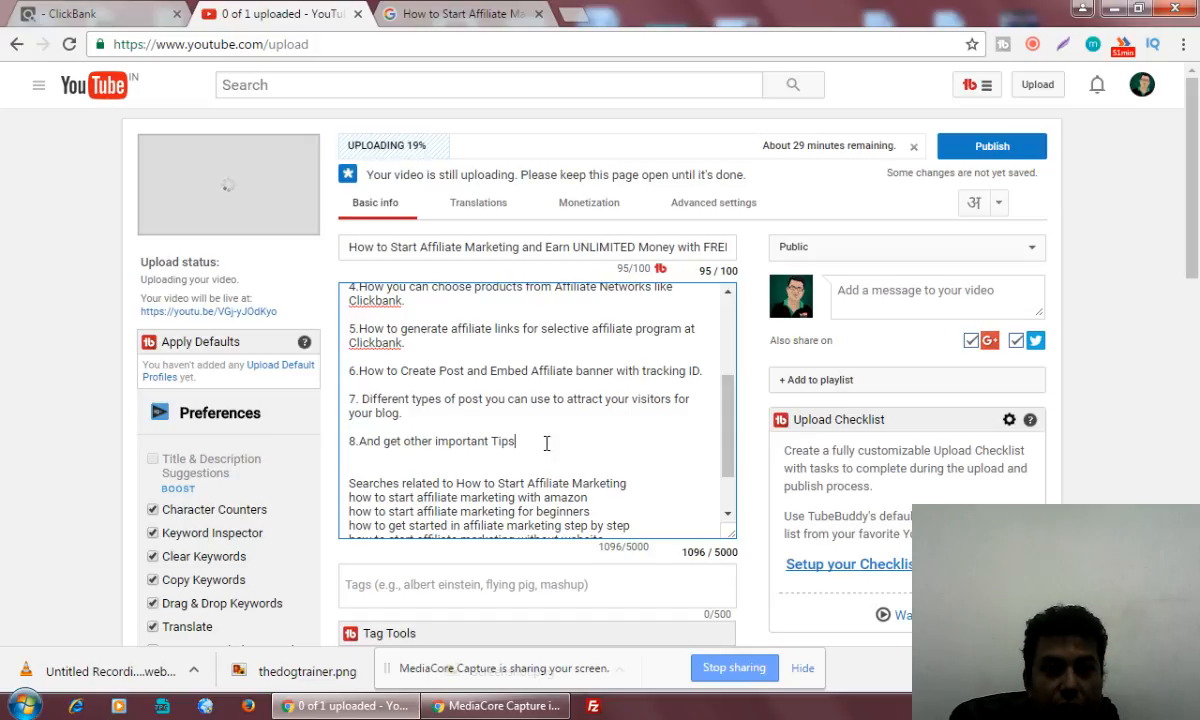
{"action": "key", "text": "Return"}
{"action": "key", "text": "Return"}
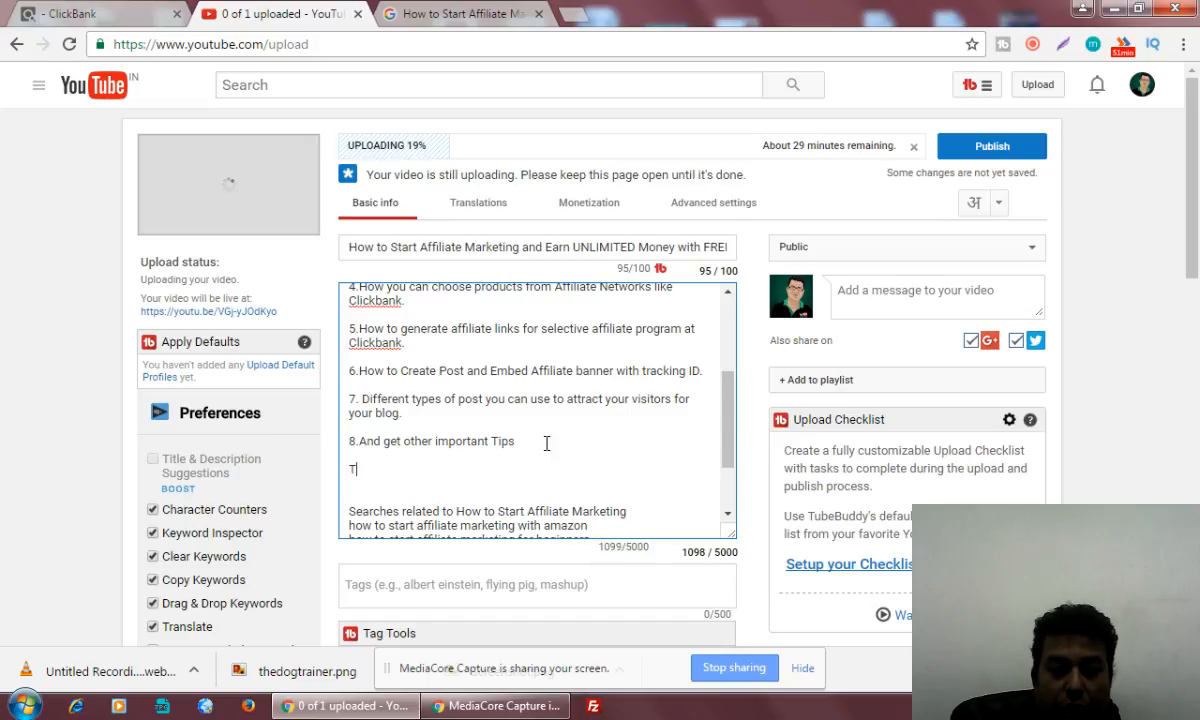
{"action": "type", "text": "To Learn C"}
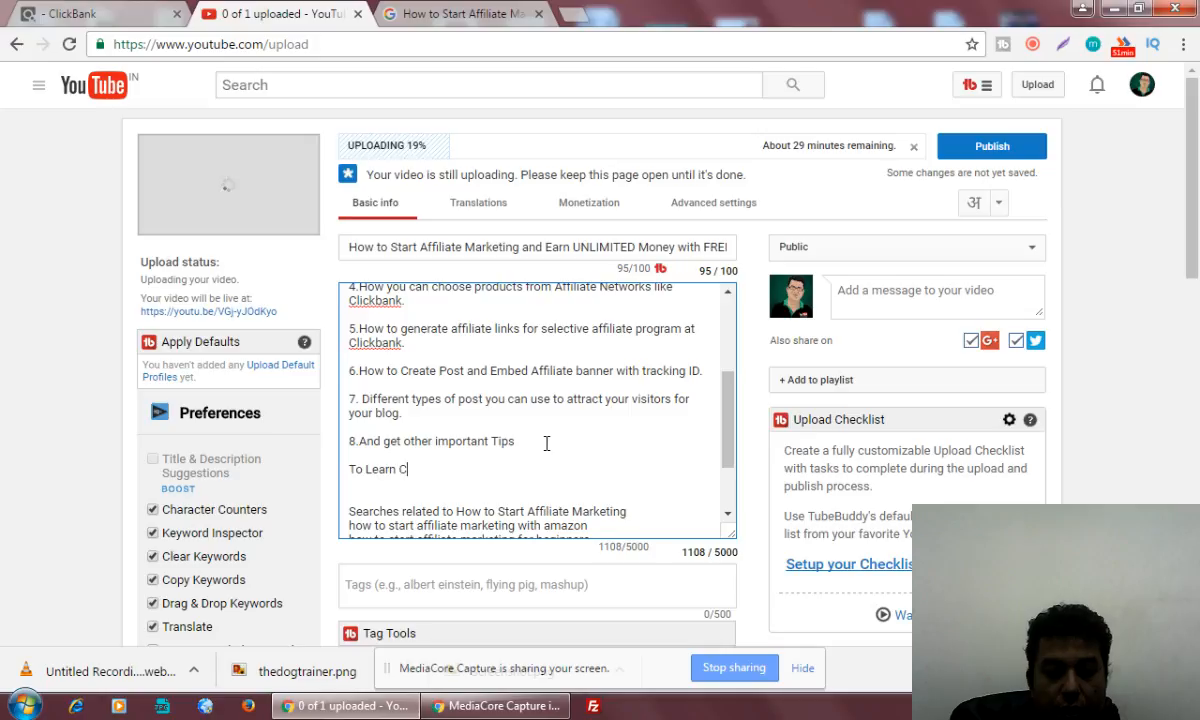
{"action": "type", "text": "omplet"}
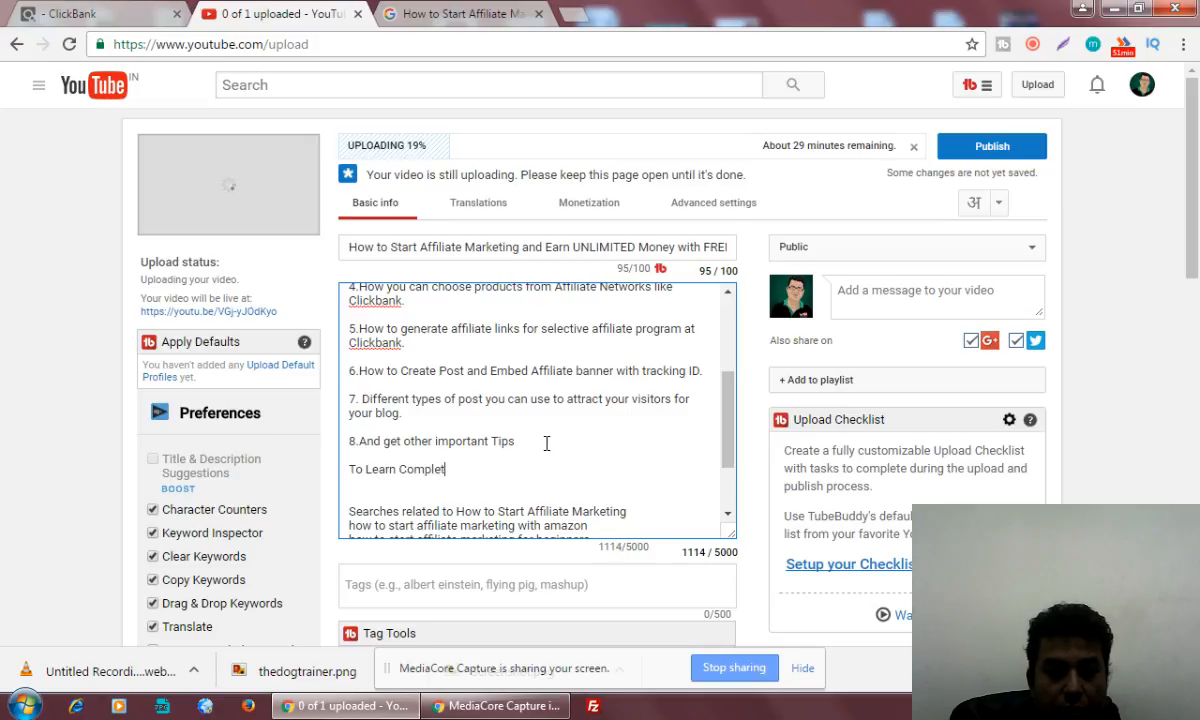
{"action": "type", "text": "e Affi"}
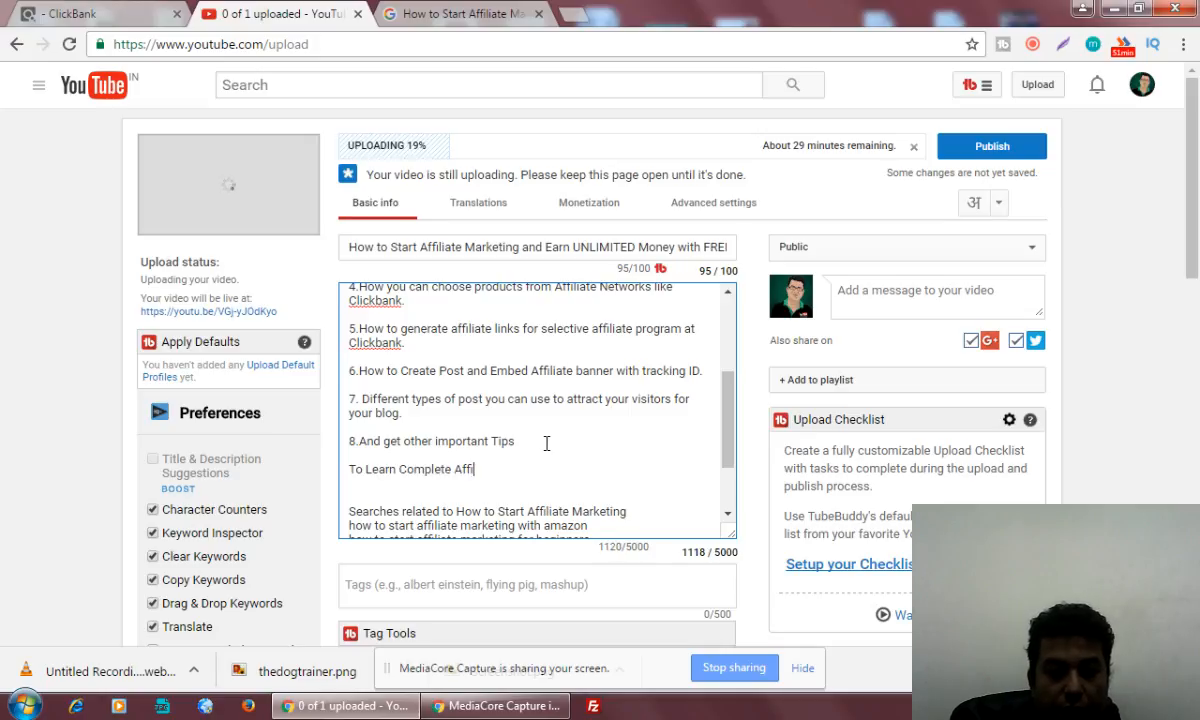
{"action": "type", "text": "liate M"}
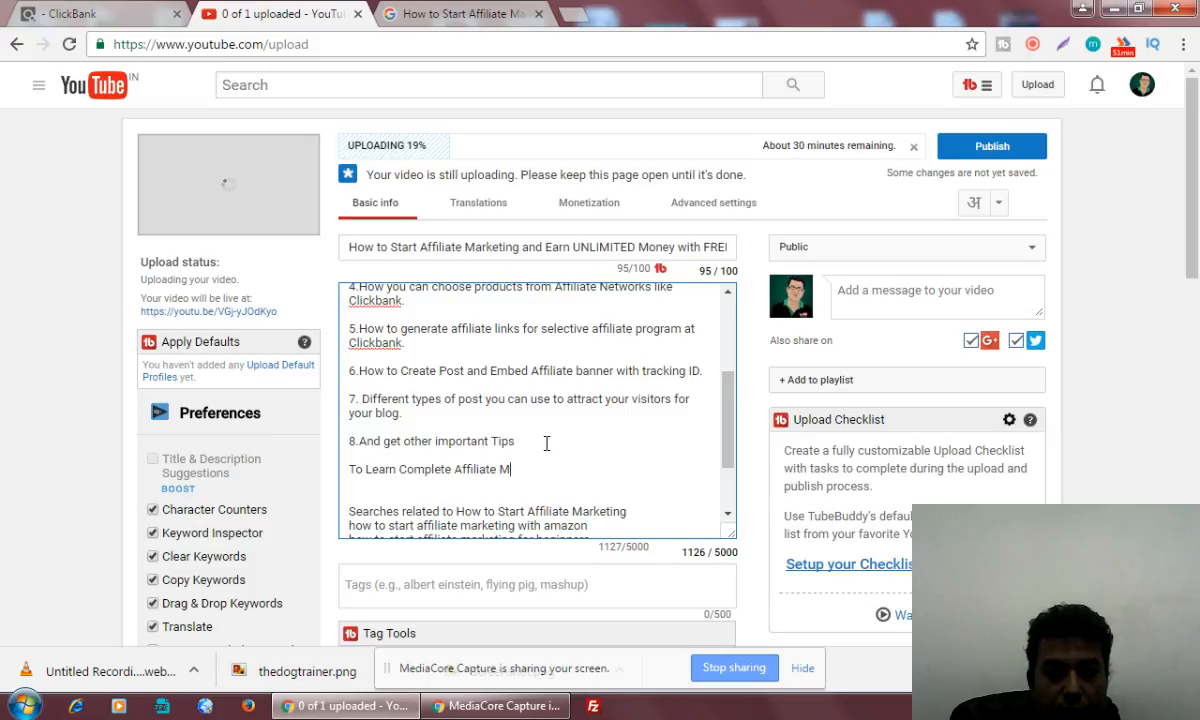
{"action": "type", "text": "arkeitng prgr"}
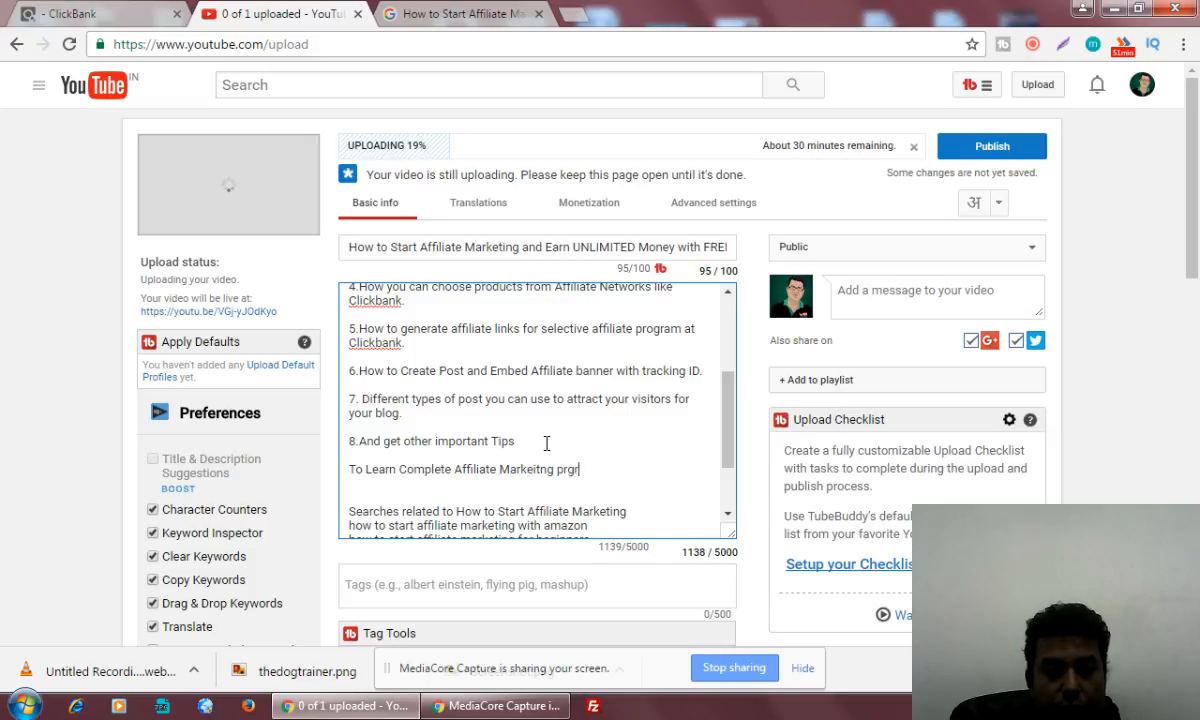
{"action": "type", "text": "am - P"}
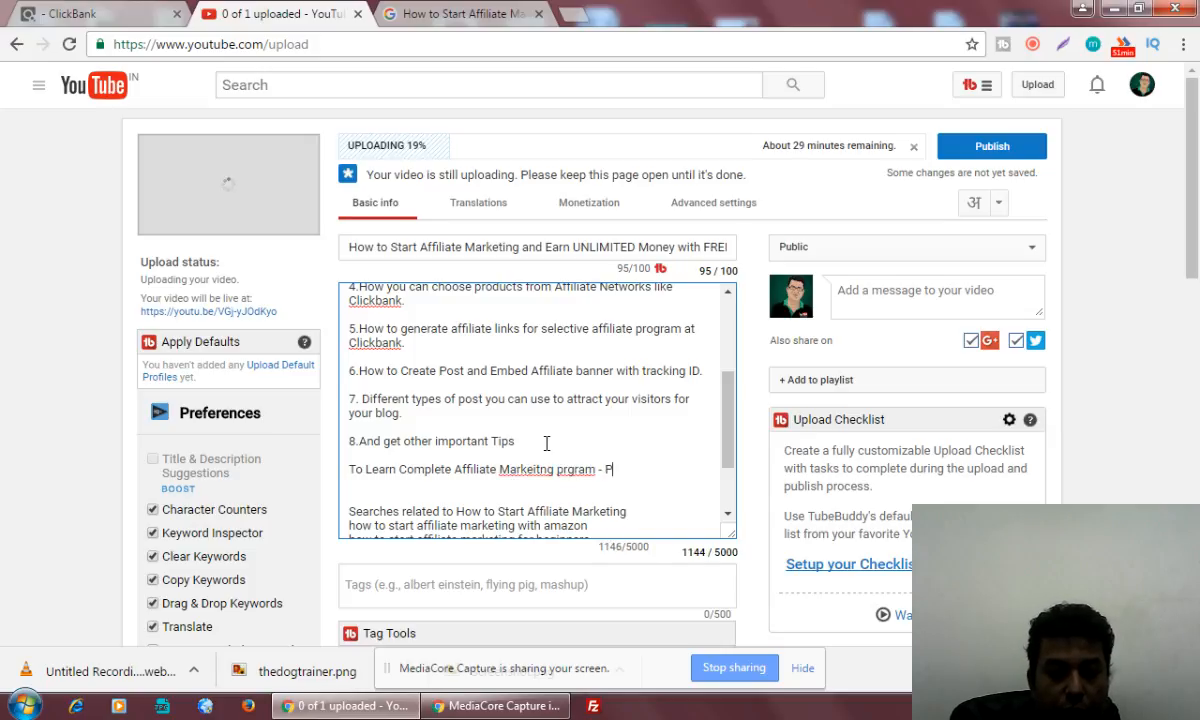
{"action": "type", "text": "lease call a"}
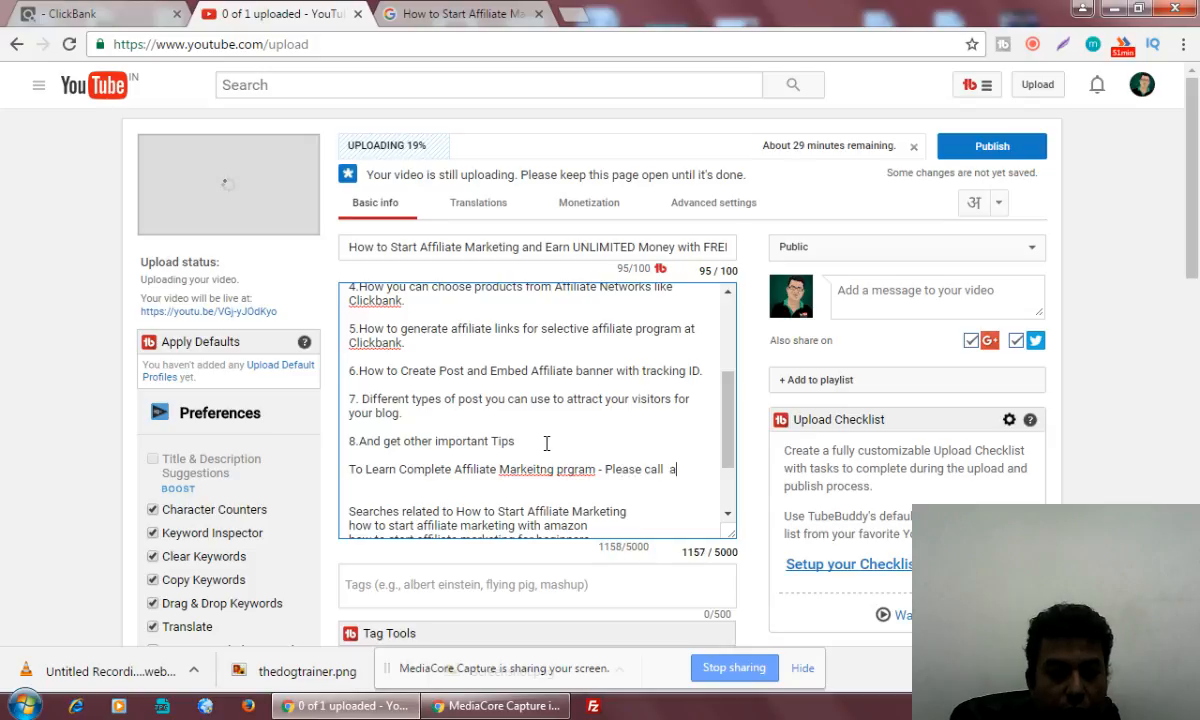
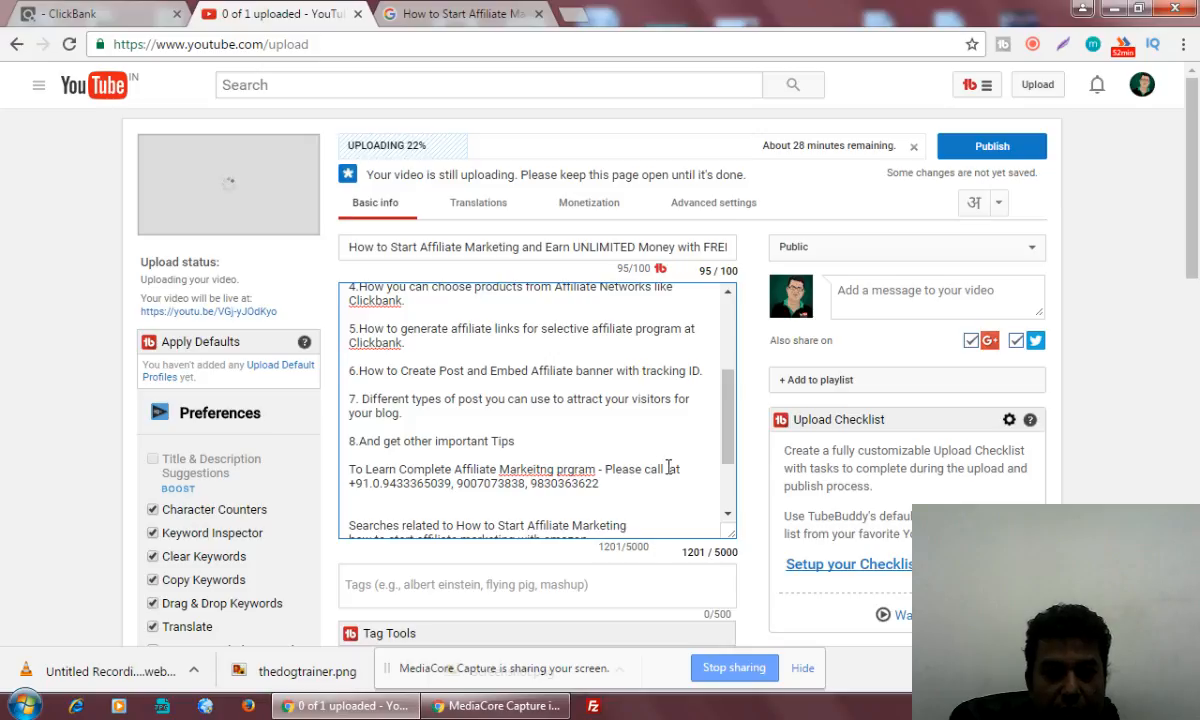
Correct the two misspelled words in the closing sentence to "Marketing" and "program" using the spelling suggestions
{"action": "right_click", "coordinate": [530, 469]}
{"action": "left_click", "coordinate": [575, 123]}
{"action": "right_click", "coordinate": [570, 469]}
{"action": "left_click", "coordinate": [659, 108]}
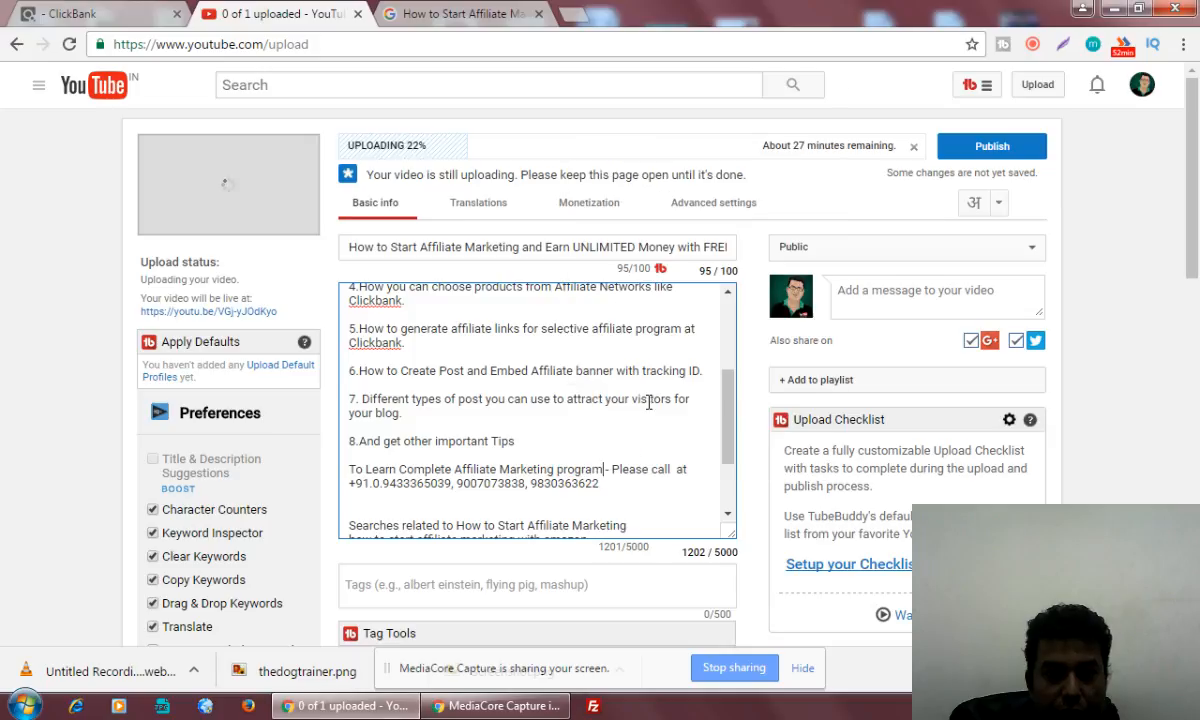
Insert "and Digital Markeitng training" after "program" in the closing sentence of the description
{"action": "type", "text": "and Digital"}
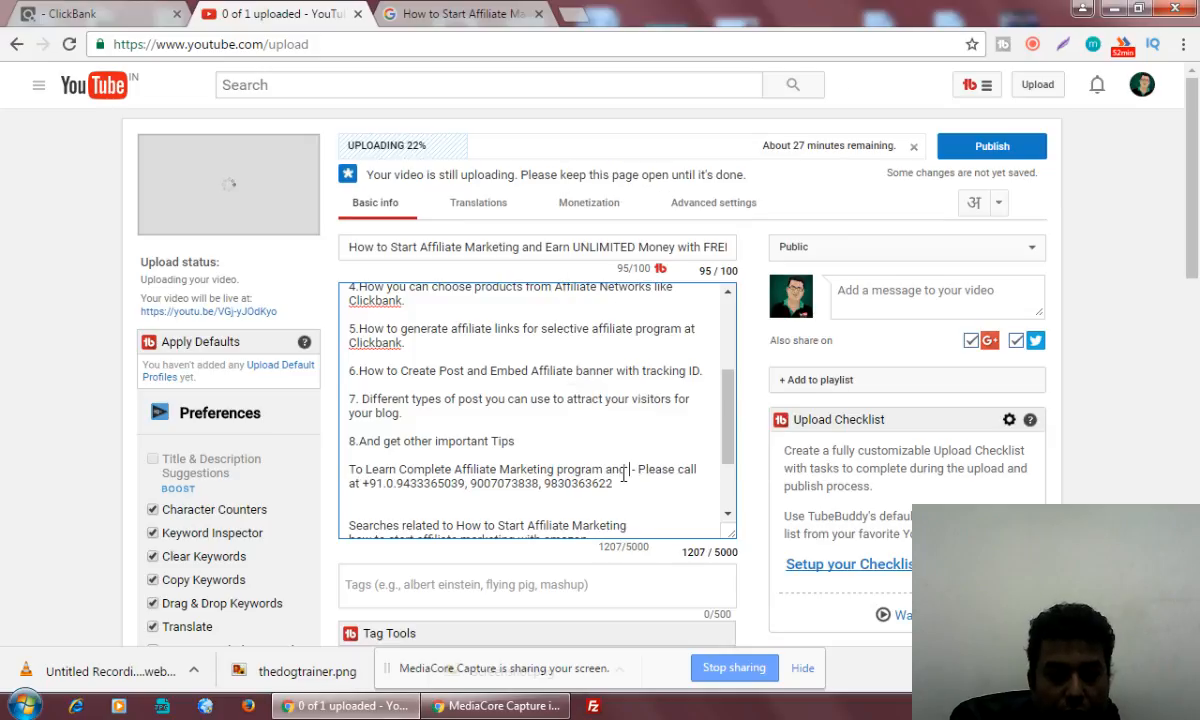
{"action": "type", "text": " Ma"}
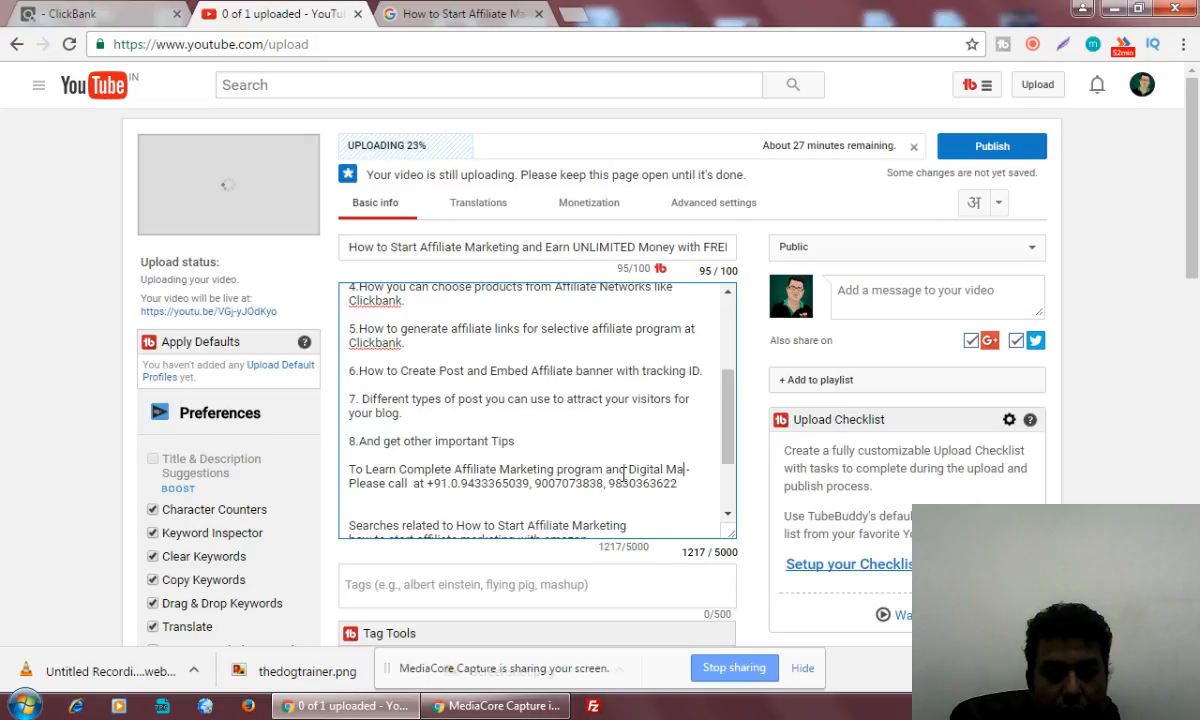
{"action": "type", "text": "rkeitng tr"}
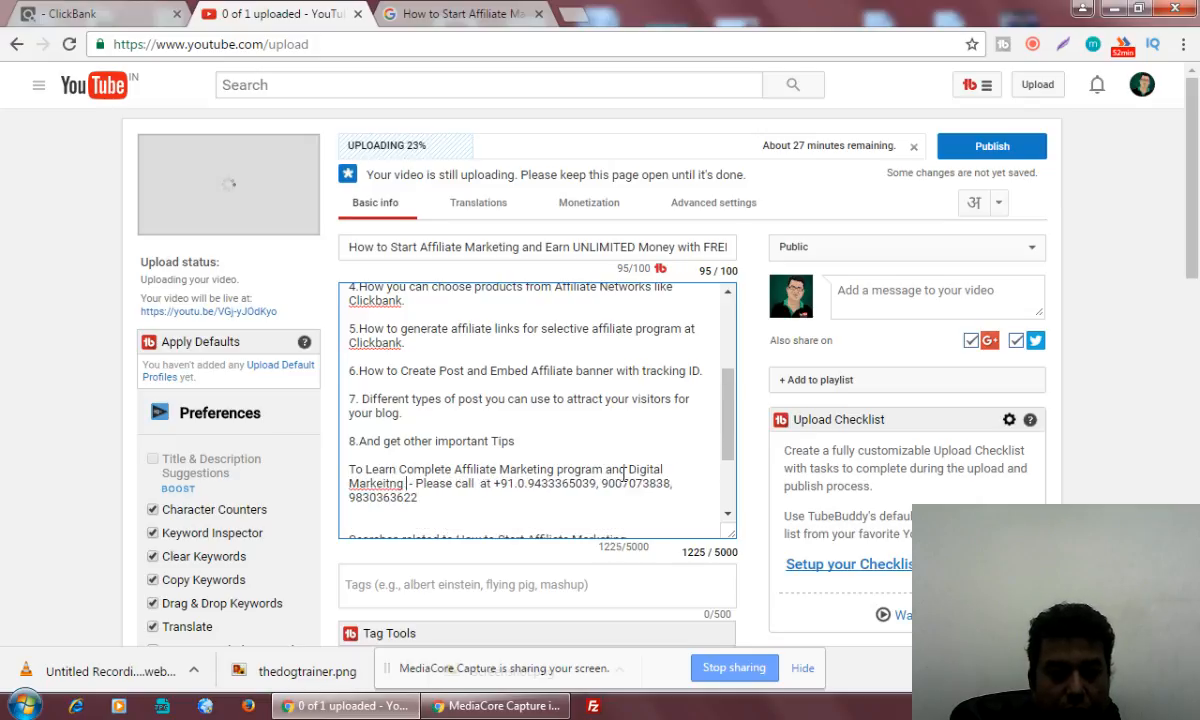
{"action": "type", "text": "aining"}
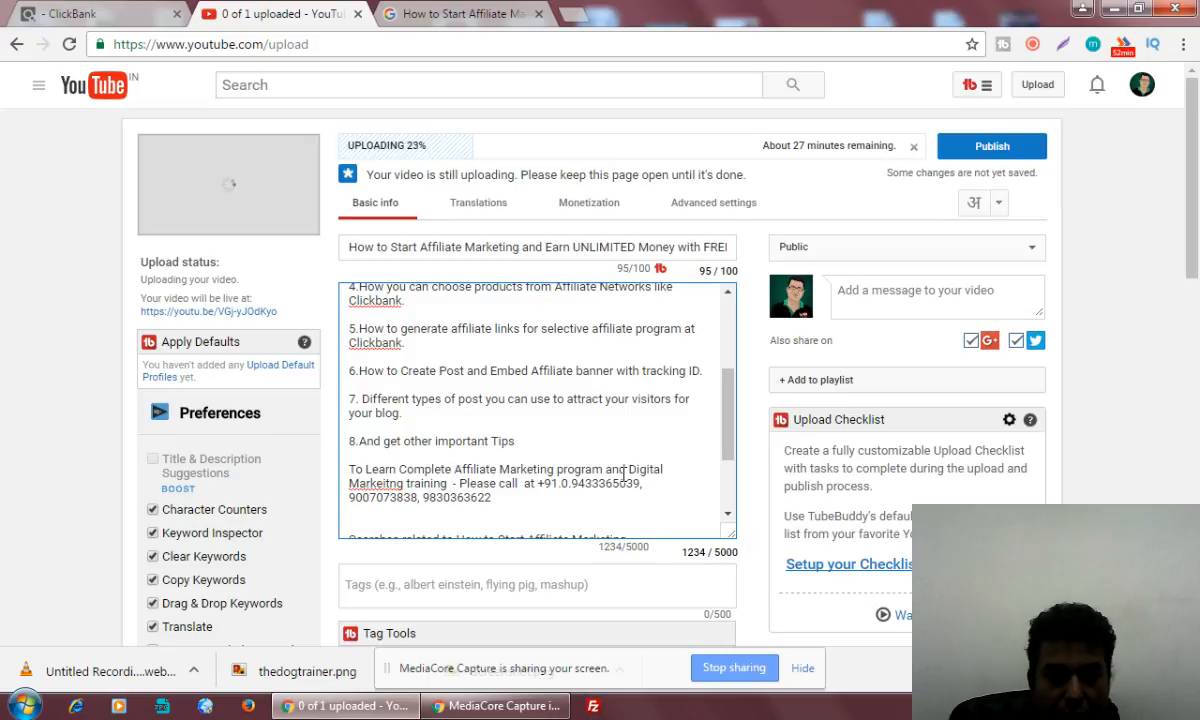
Correct the misspelled word after "Digital" to "Marketing" and replace "training" with "techniques"
{"action": "right_click", "coordinate": [388, 482]}
{"action": "left_click", "coordinate": [445, 133]}
{"action": "left_click", "coordinate": [393, 482]}
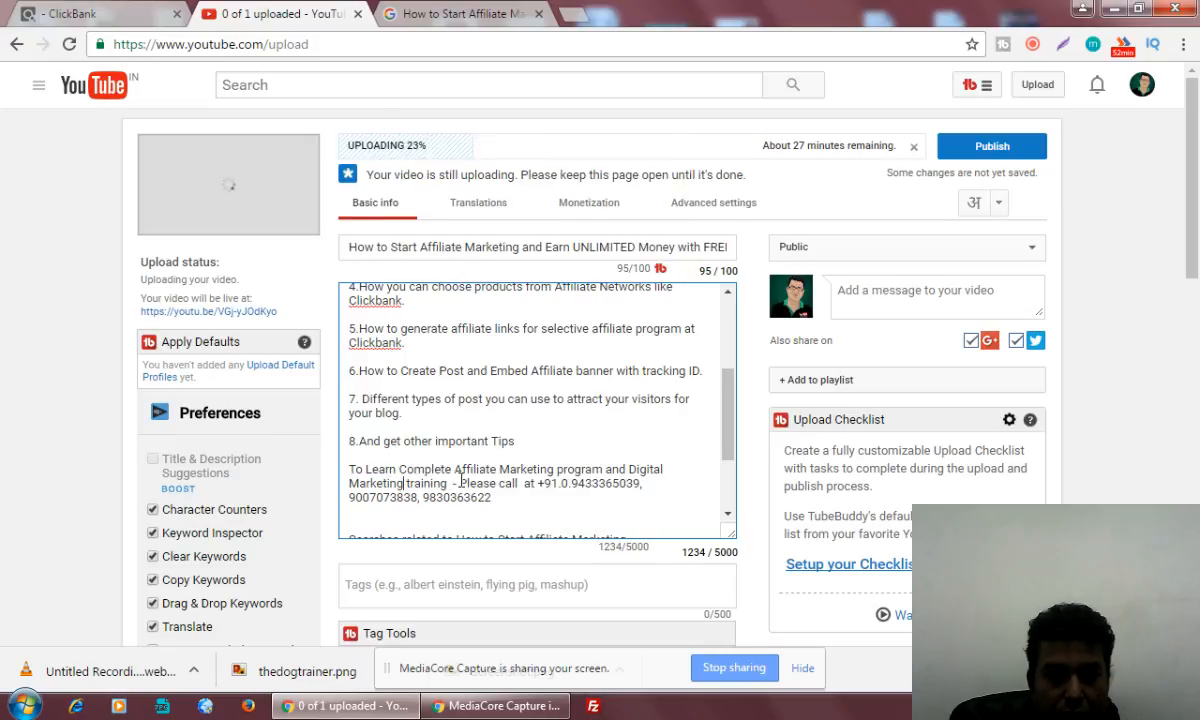
{"action": "left_click_drag", "start_coordinate": [405, 483], "coordinate": [444, 484]}
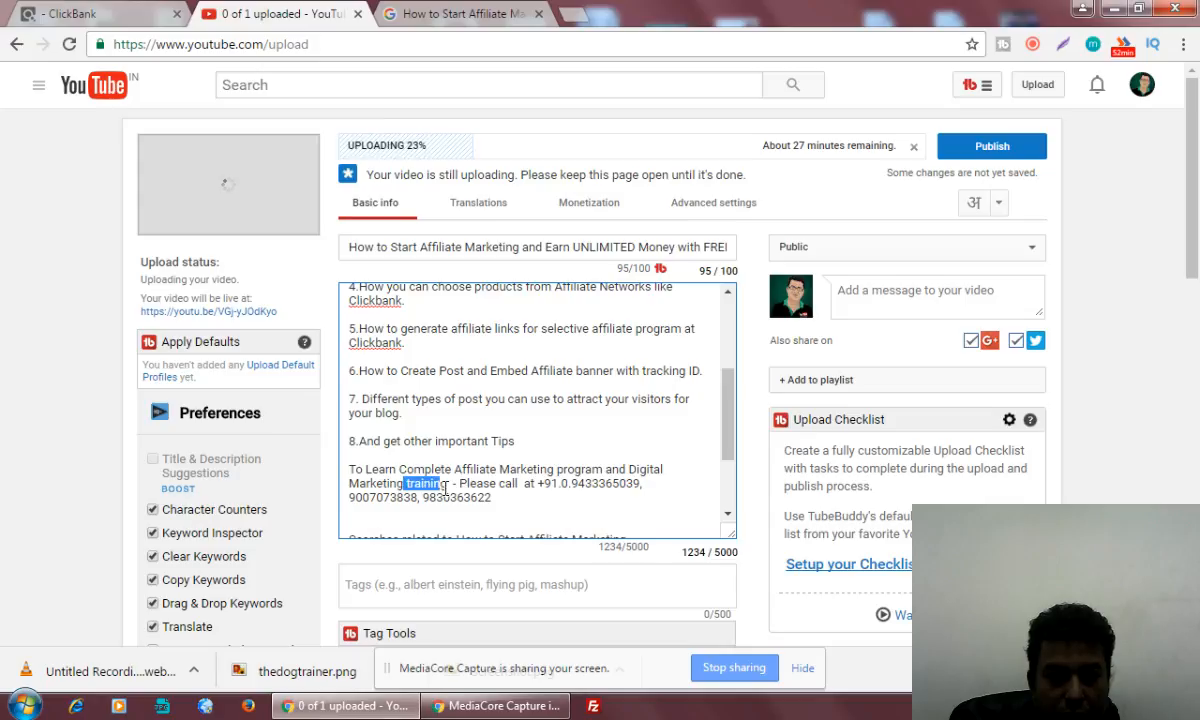
{"action": "type", "text": "techniques"}
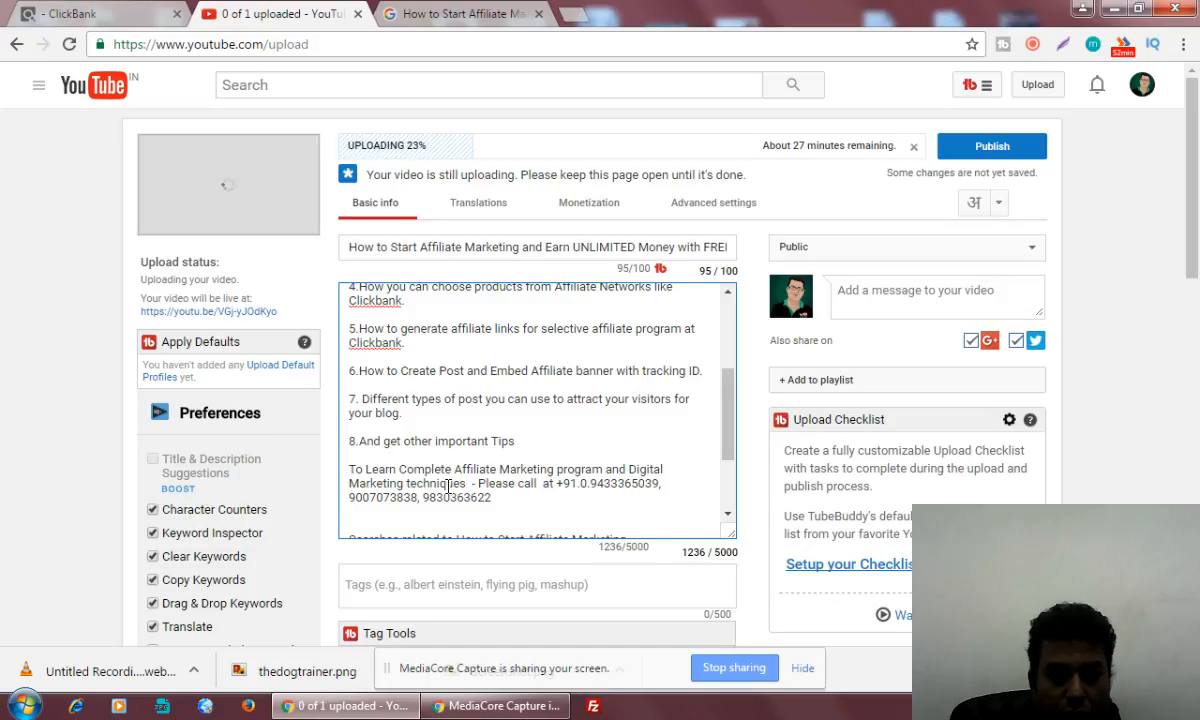
End the phone number list with a period and append "GET a FREE DEMO Class - Register Here -"
{"action": "left_click", "coordinate": [571, 499]}
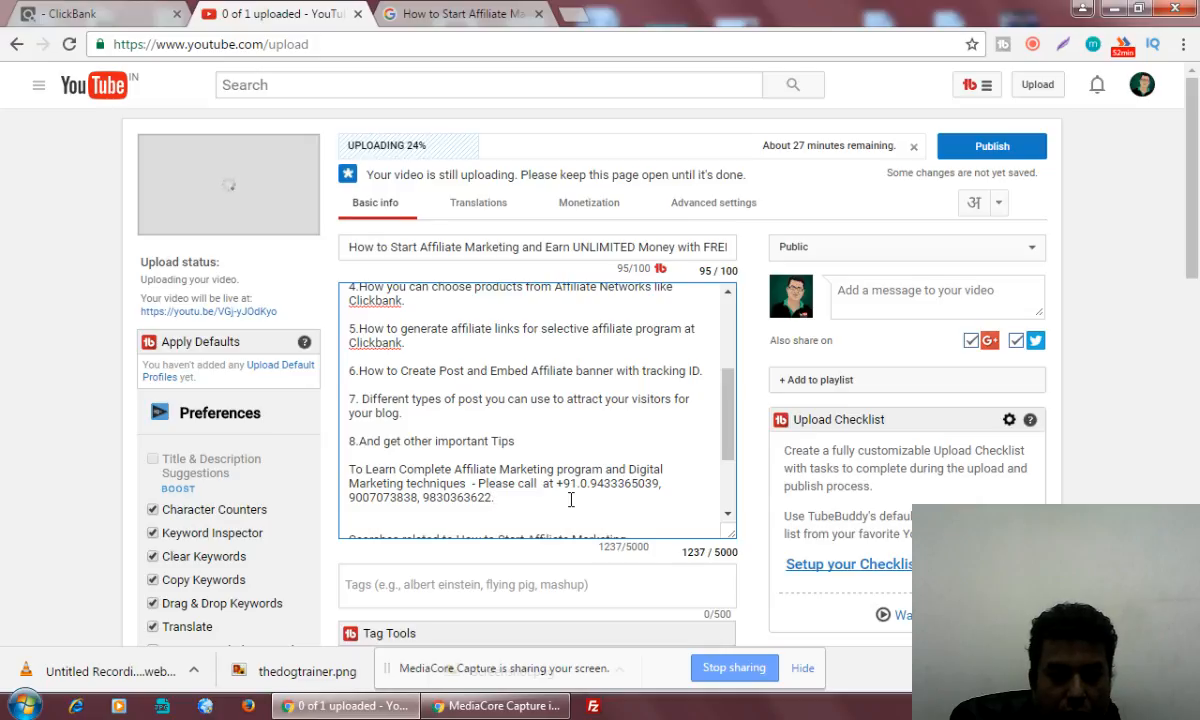
{"action": "type", "text": ". GET"}
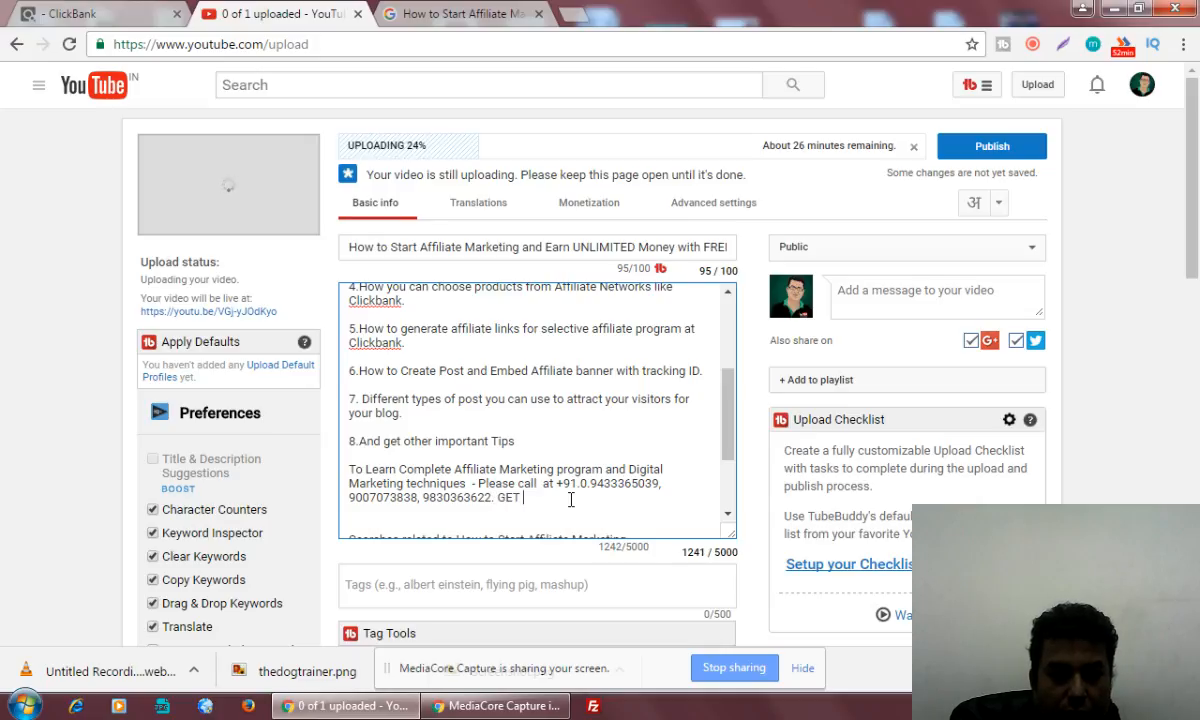
{"action": "type", "text": " a FREE "}
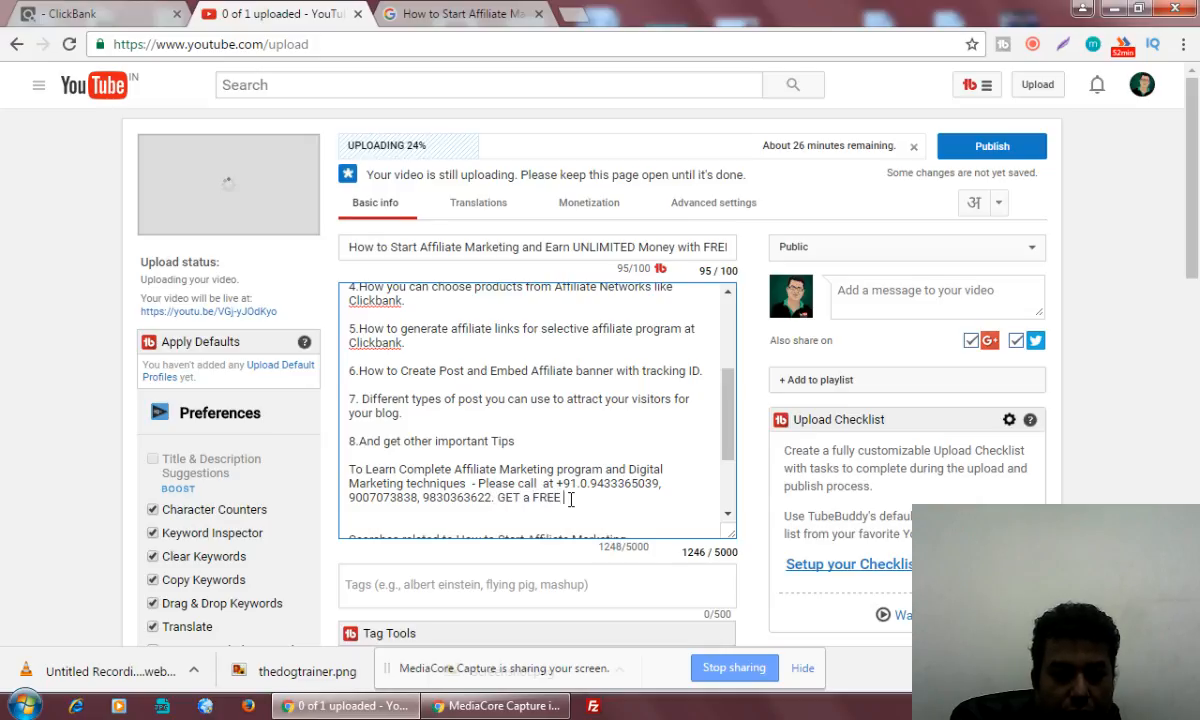
{"action": "type", "text": "DEMO CLass"}
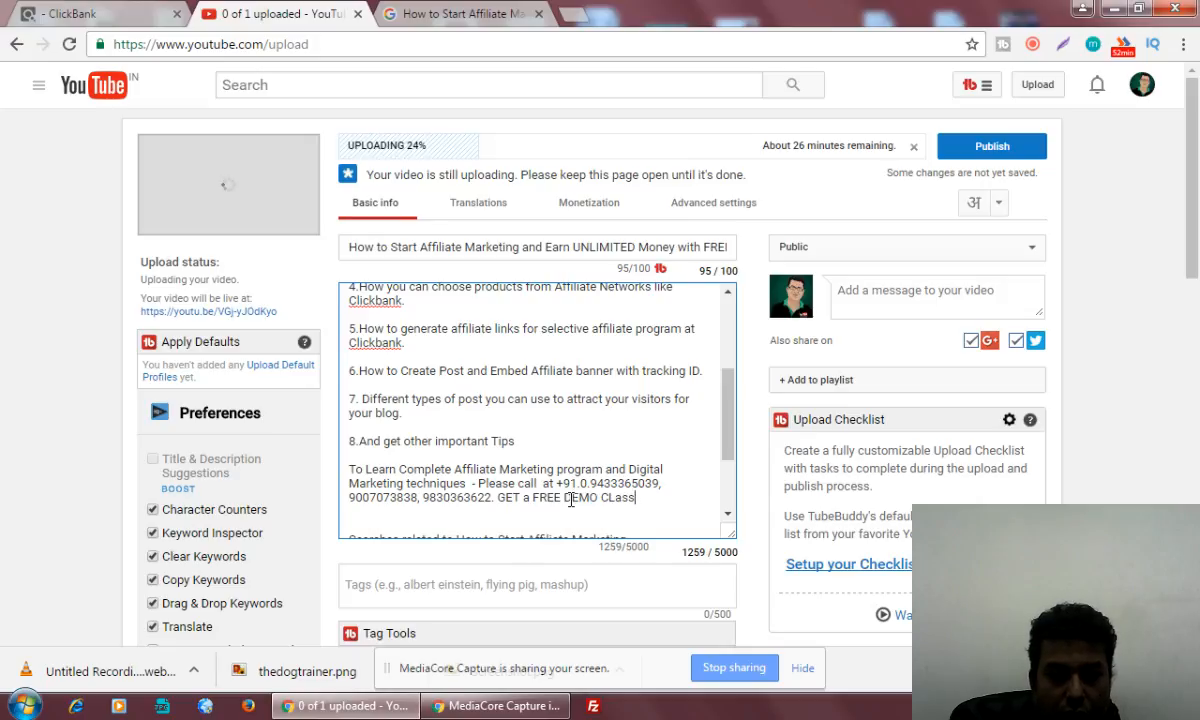
{"action": "key", "text": "BackSpace"}
{"action": "key", "text": "BackSpace"}
{"action": "key", "text": "BackSpace"}
{"action": "key", "text": "BackSpace"}
{"action": "type", "text": "lass - Refg"}
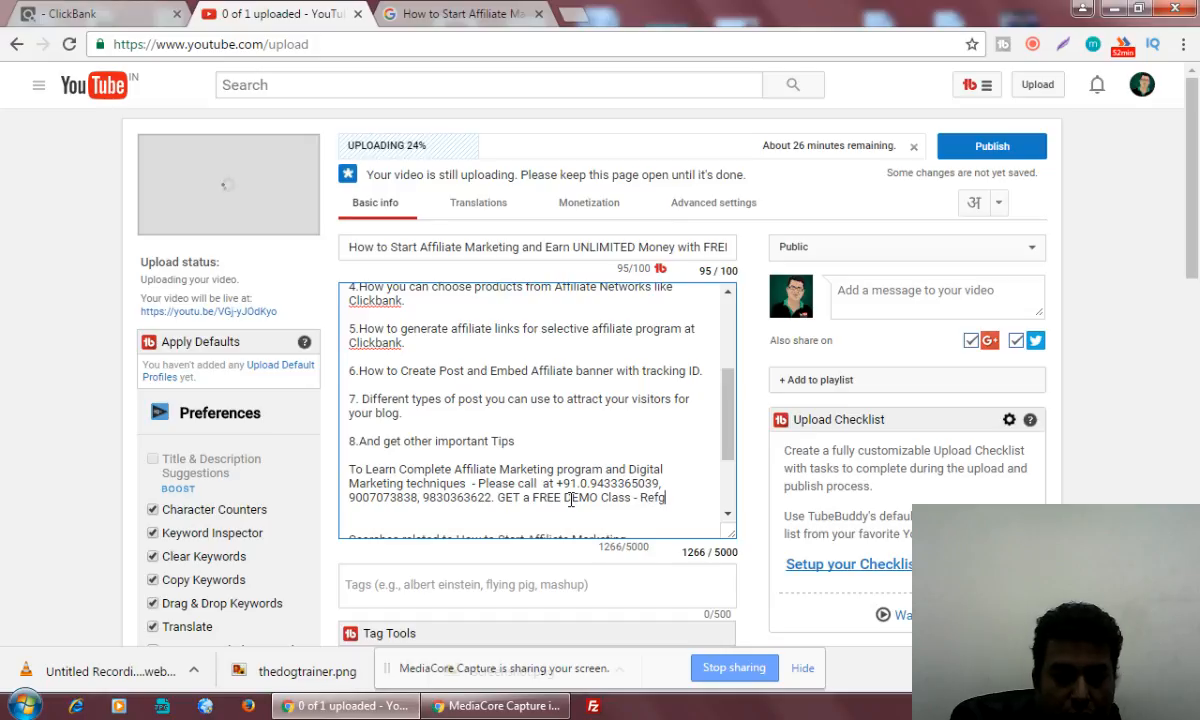
{"action": "type", "text": "gister "}
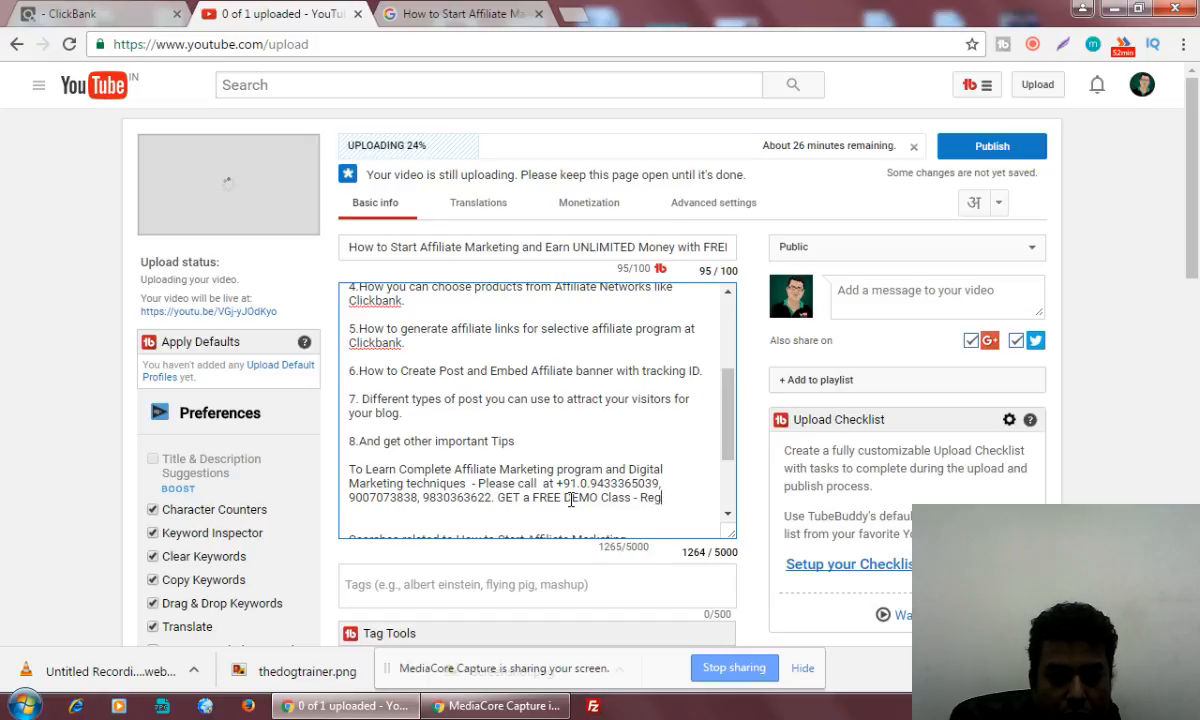
{"action": "type", "text": "Here -"}
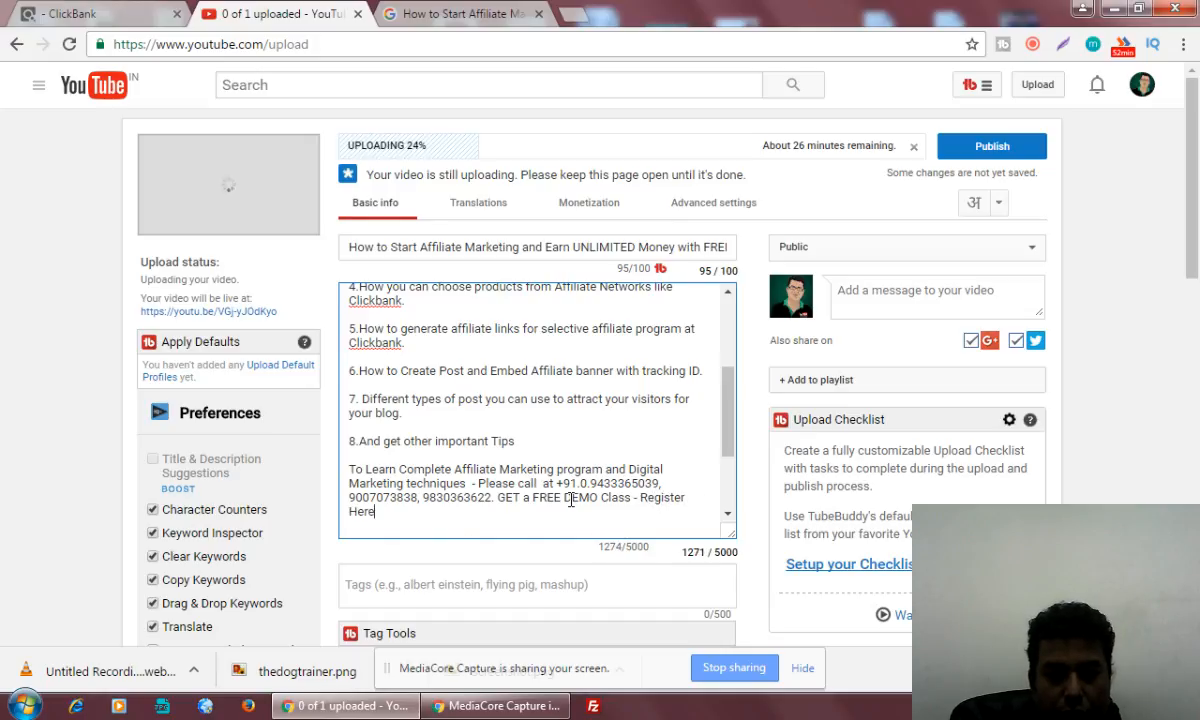
{"action": "left_click", "coordinate": [586, 18]}
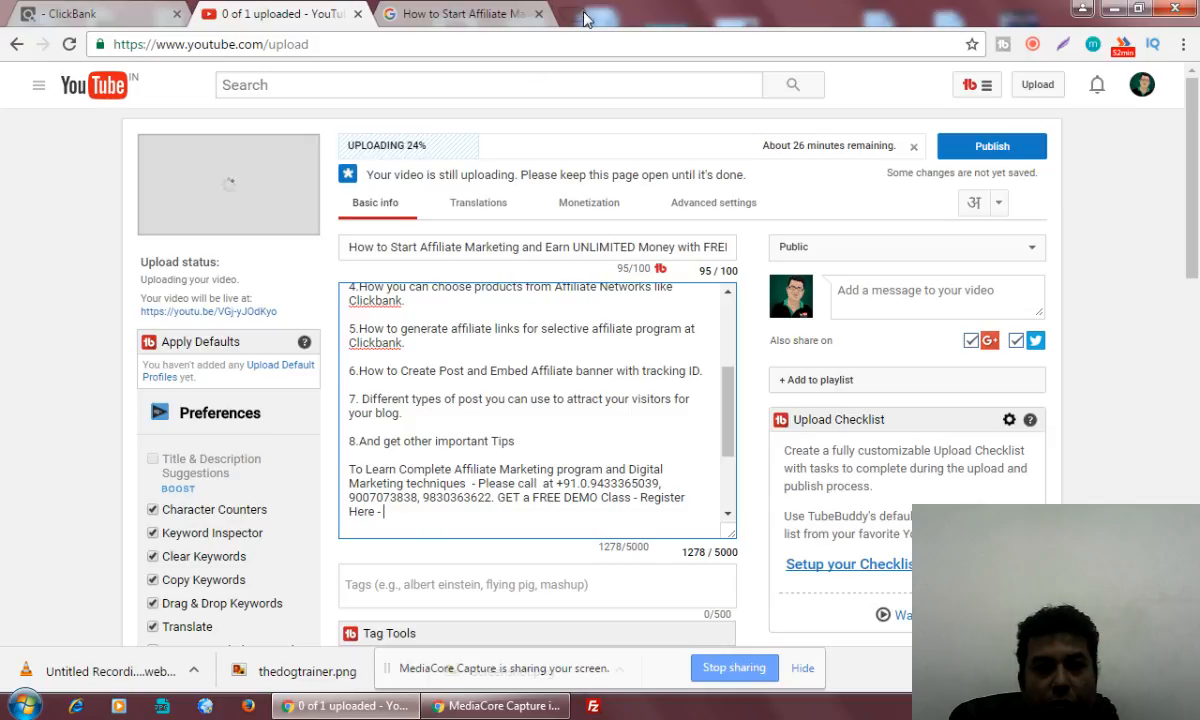
{"action": "type", "text": "compete"}
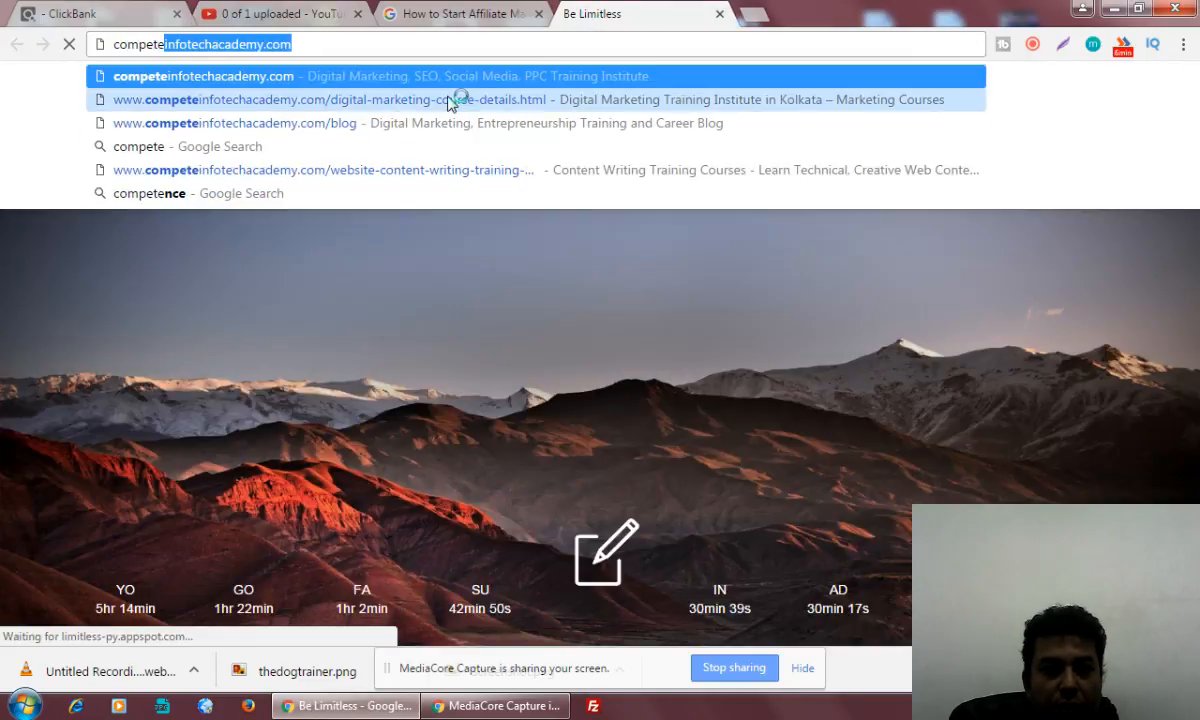
{"action": "left_click", "coordinate": [455, 100]}
{"action": "left_click", "coordinate": [395, 45]}
{"action": "key", "text": "ctrl+c"}
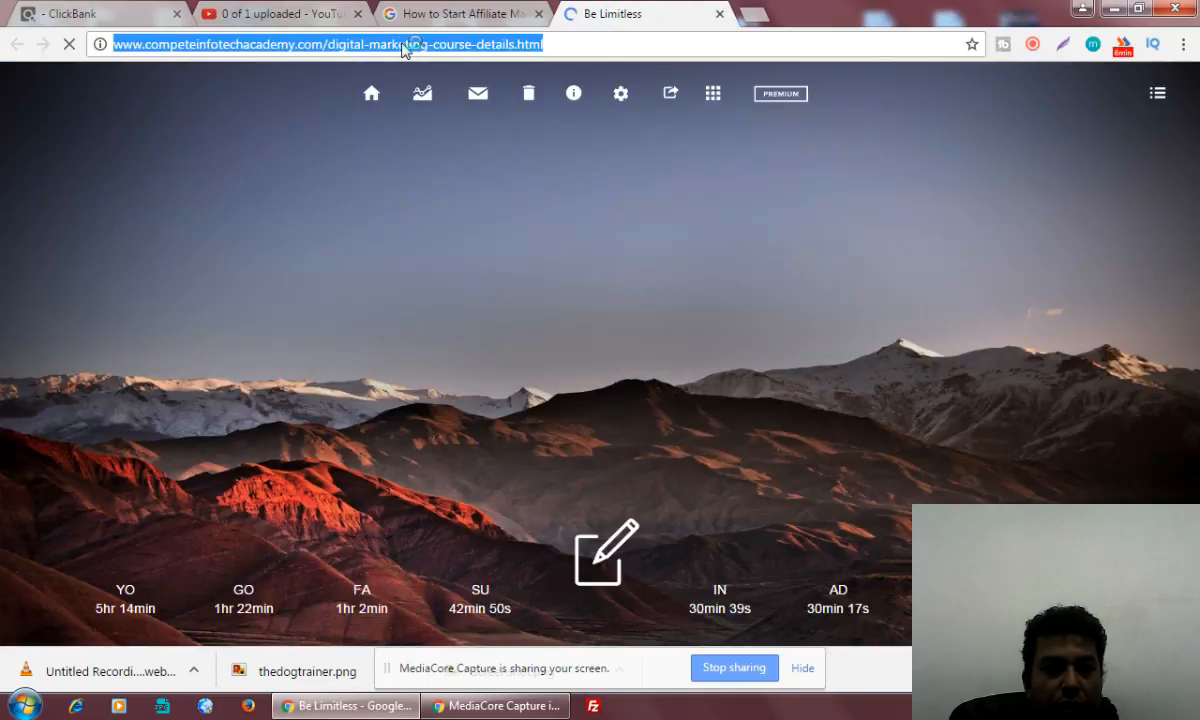
{"action": "left_click", "coordinate": [278, 12]}
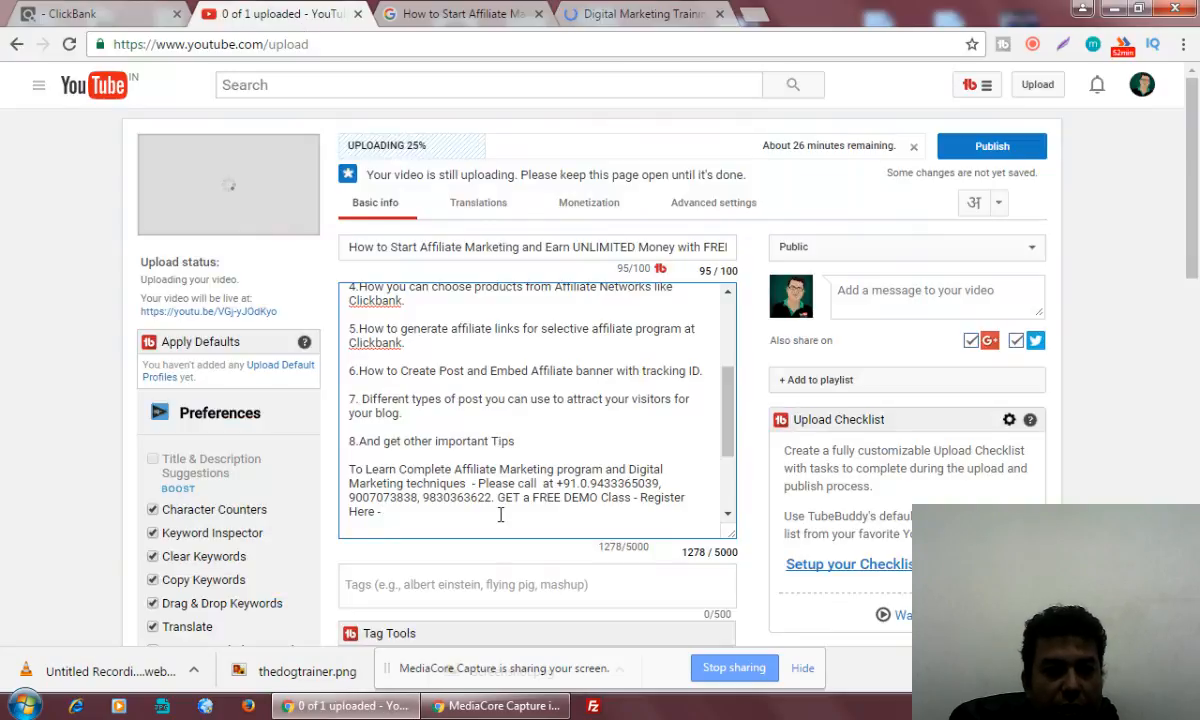
Paste the copied course details page address after "Register Here -" in the video description
{"action": "key", "text": "ctrl+v"}
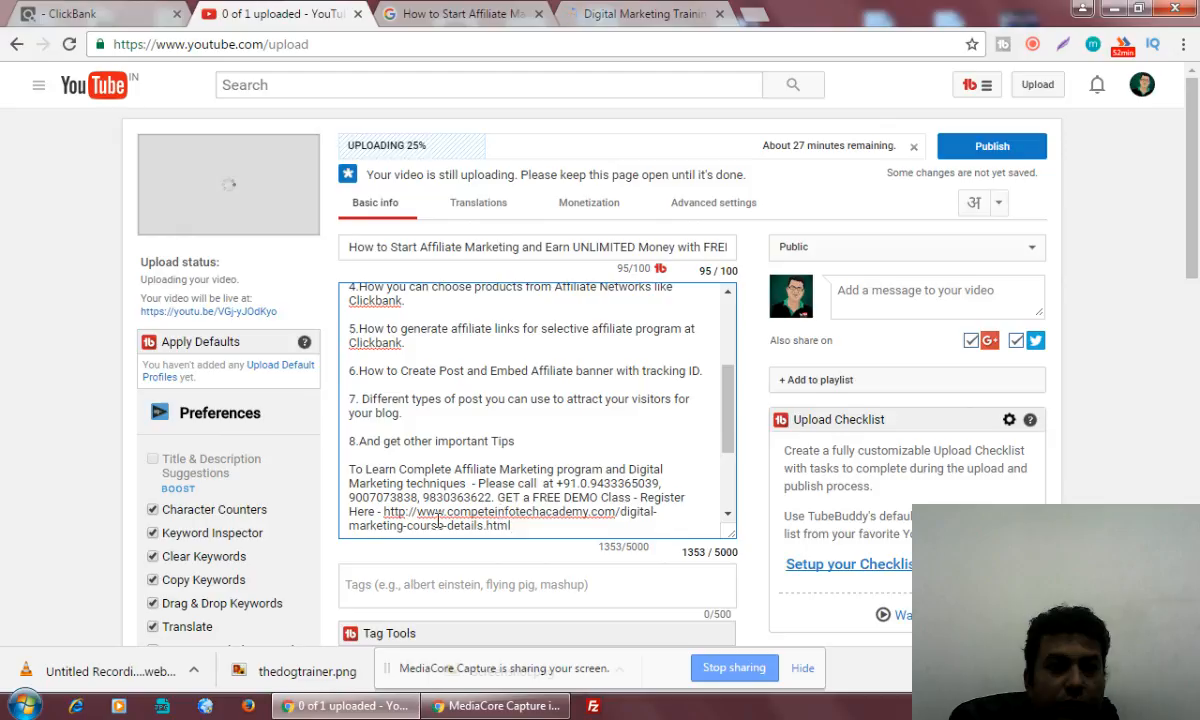
{"action": "left_click_drag", "start_coordinate": [730, 421], "coordinate": [545, 172]}
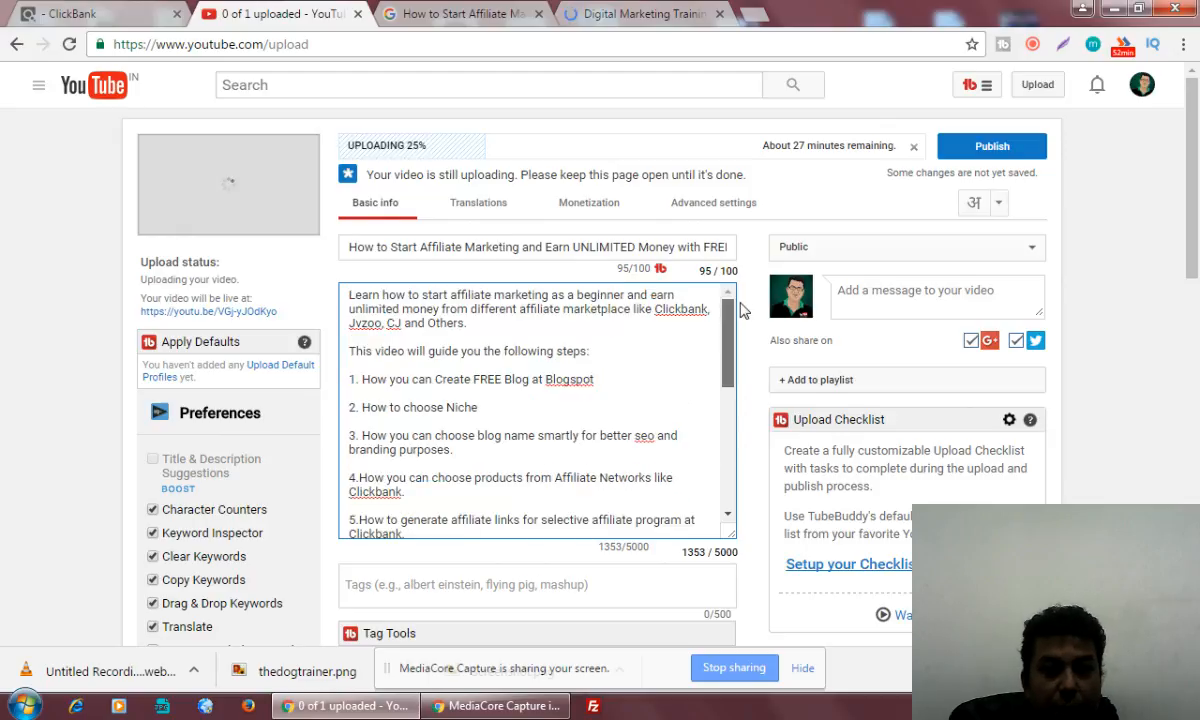
Open the bit.ly URL shortener in a new browser tab
{"action": "left_click", "coordinate": [752, 14]}
{"action": "type", "text": "bit"}
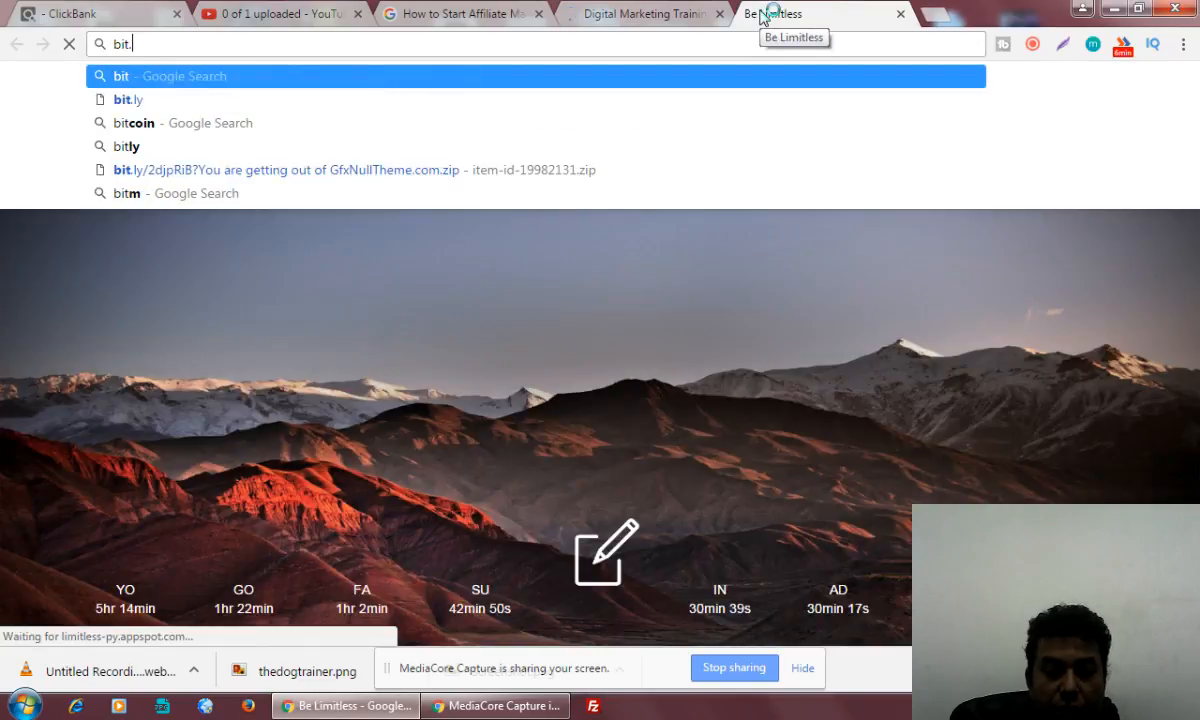
{"action": "type", "text": ".ly"}
{"action": "key", "text": "Return"}
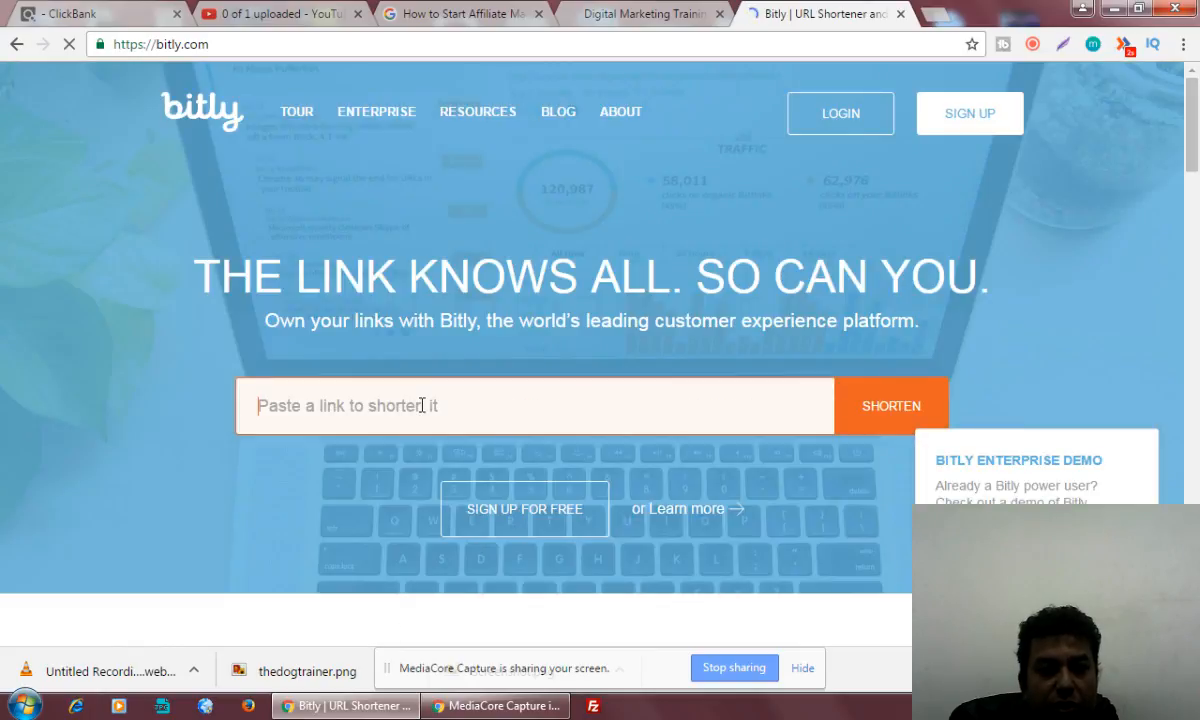
Shorten the copied course details page address and copy the resulting short link
{"action": "left_click", "coordinate": [422, 405]}
{"action": "key", "text": "ctrl+v"}
{"action": "left_click", "coordinate": [887, 406]}
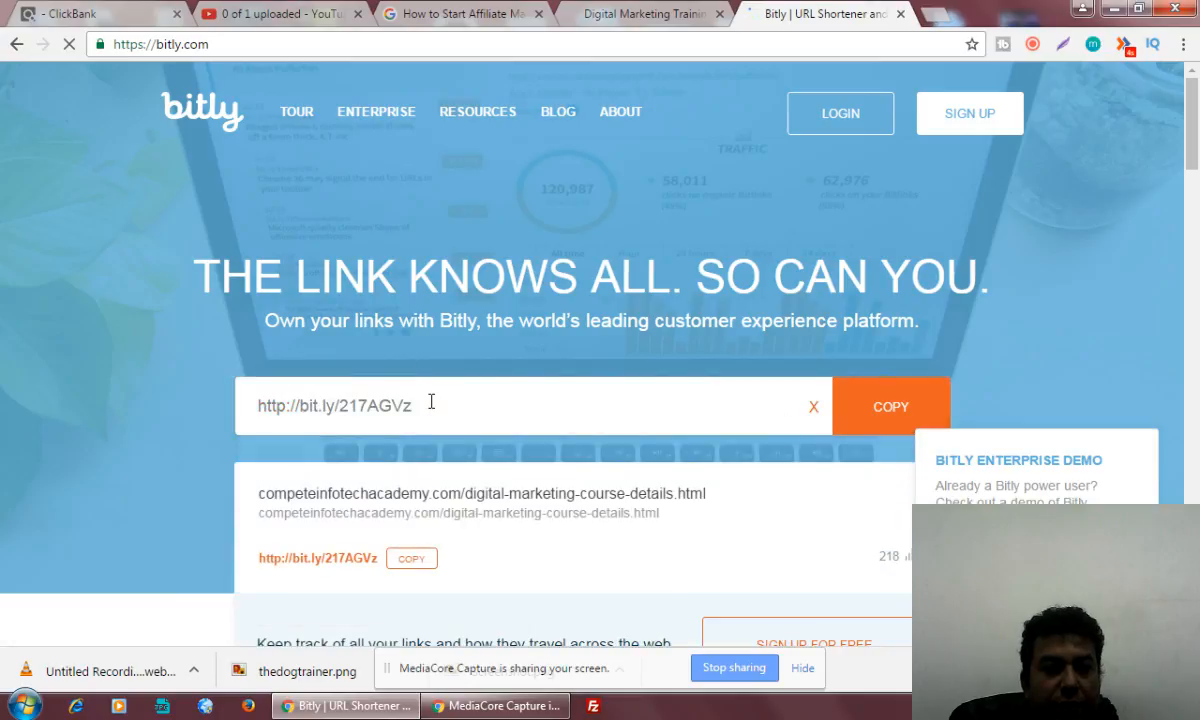
{"action": "left_click_drag", "start_coordinate": [431, 402], "coordinate": [176, 418]}
{"action": "left_click", "coordinate": [323, 456]}
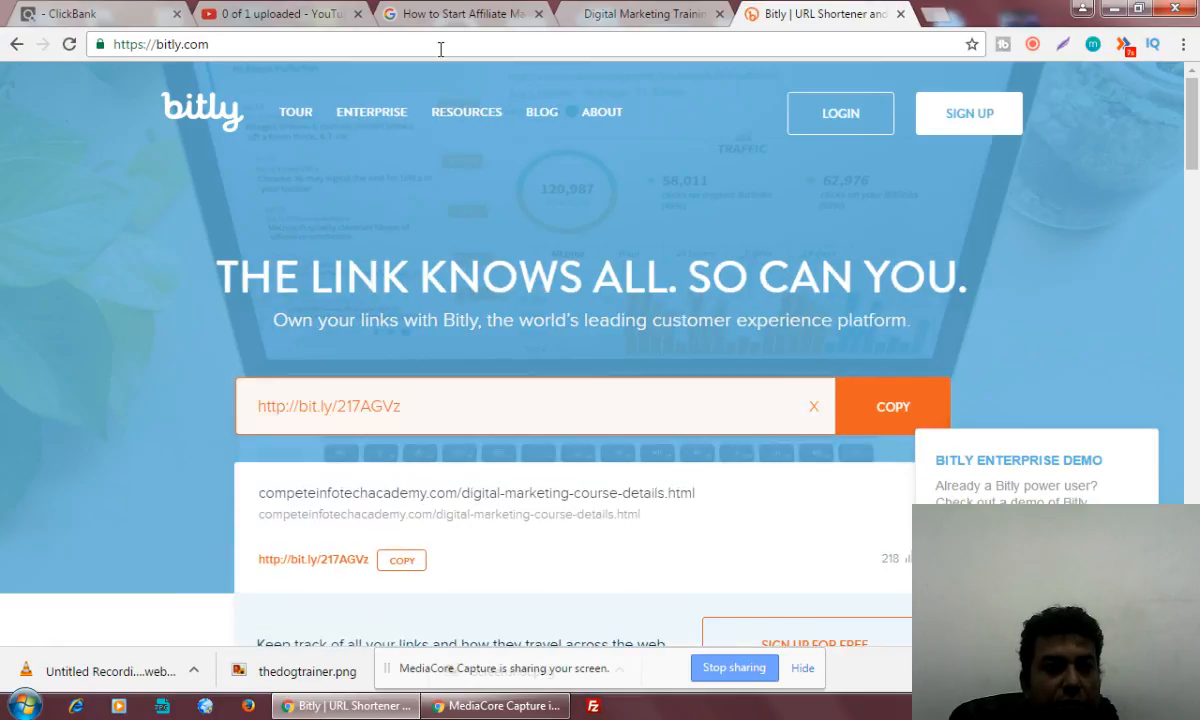
{"action": "left_click", "coordinate": [275, 14]}
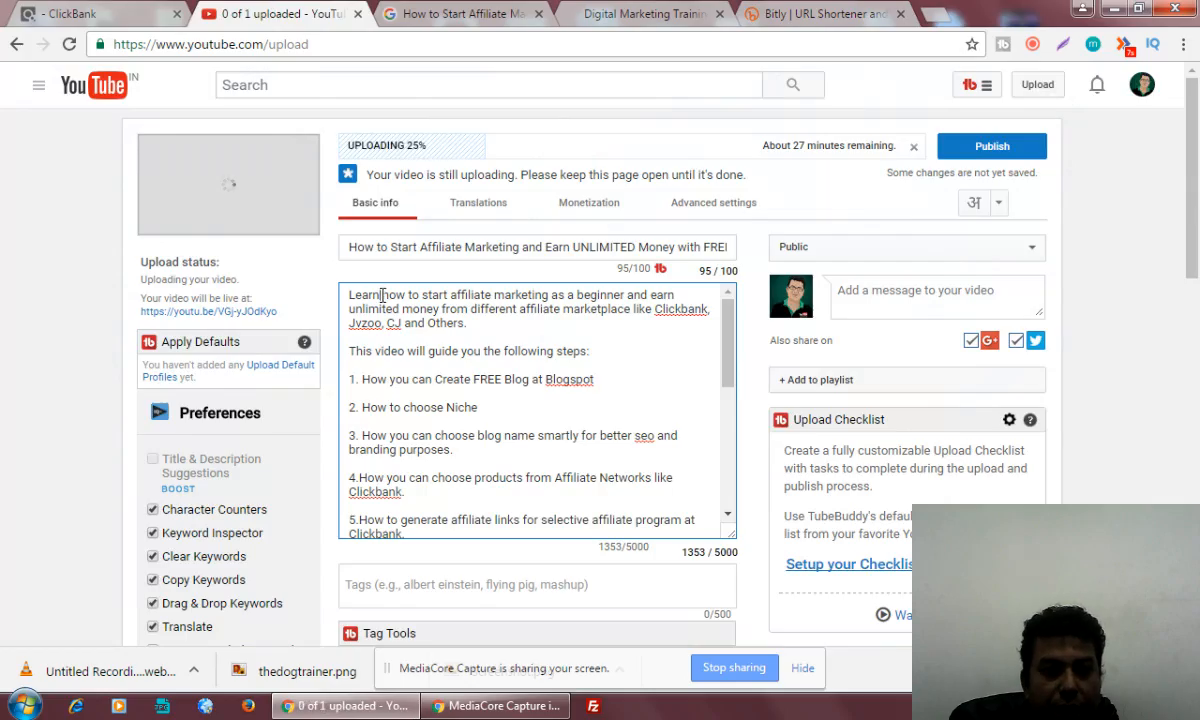
{"action": "type", "text": "("}
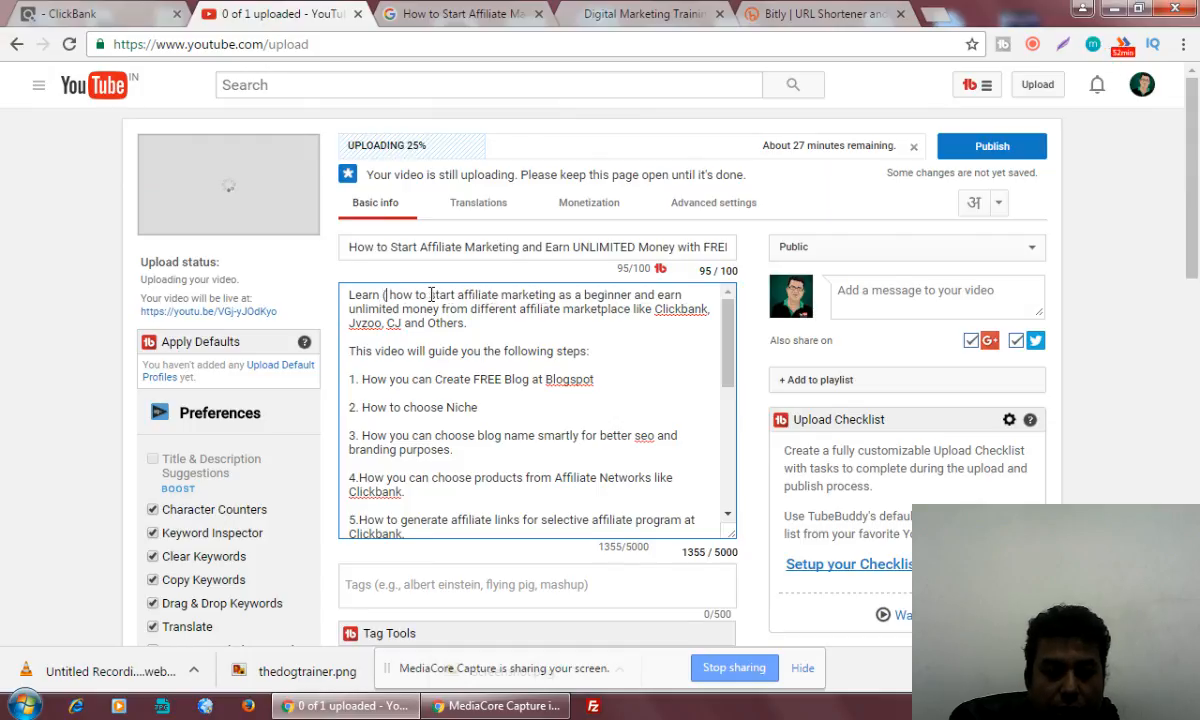
{"action": "key", "text": "ctrl+v"}
{"action": "type", "text": ")"}
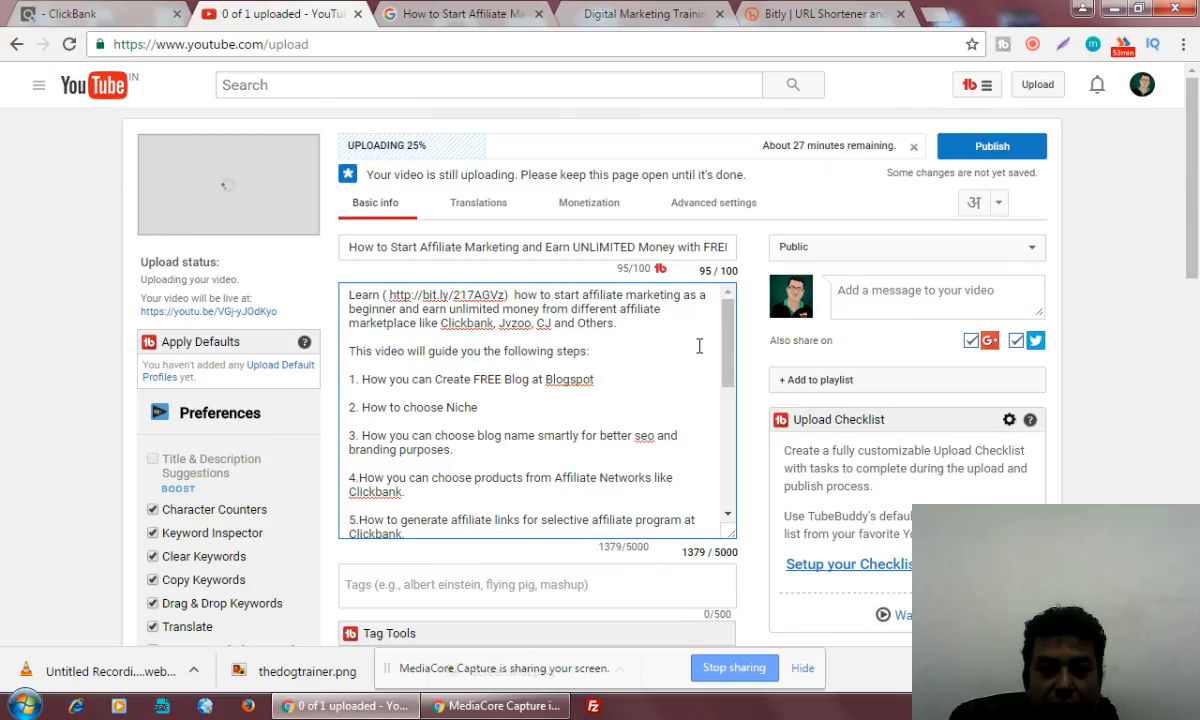
{"action": "left_click_drag", "start_coordinate": [726, 343], "coordinate": [740, 474]}
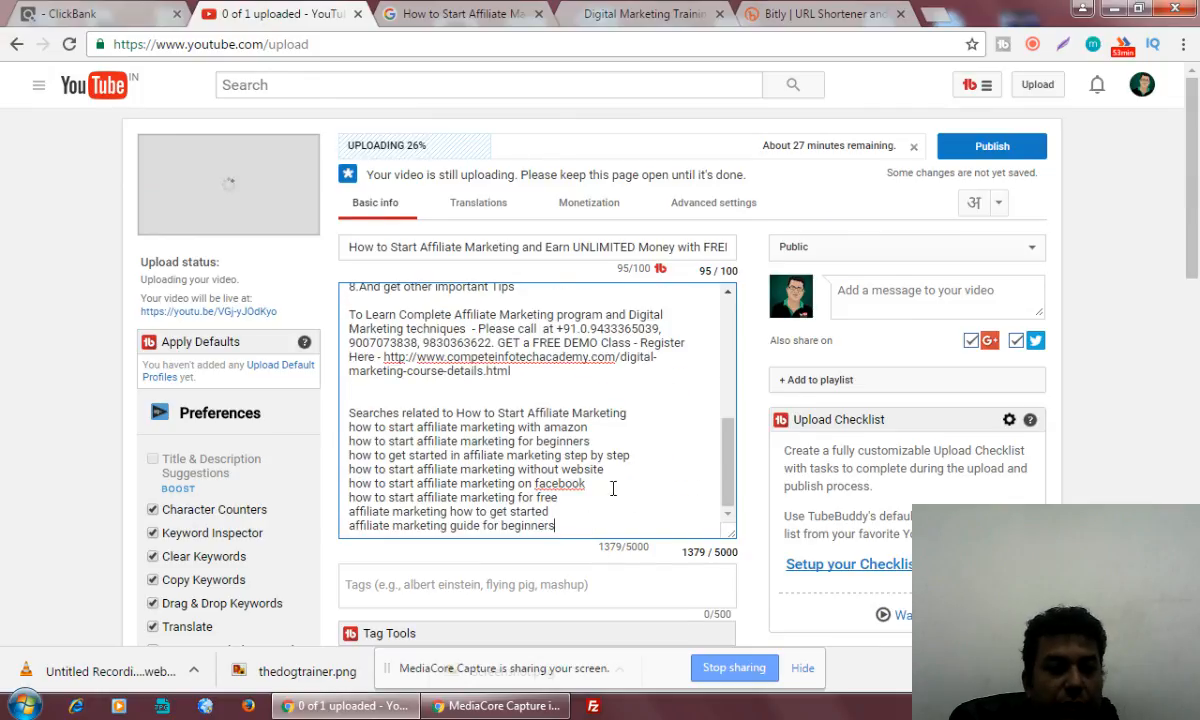
{"action": "left_click_drag", "start_coordinate": [587, 527], "coordinate": [323, 529]}
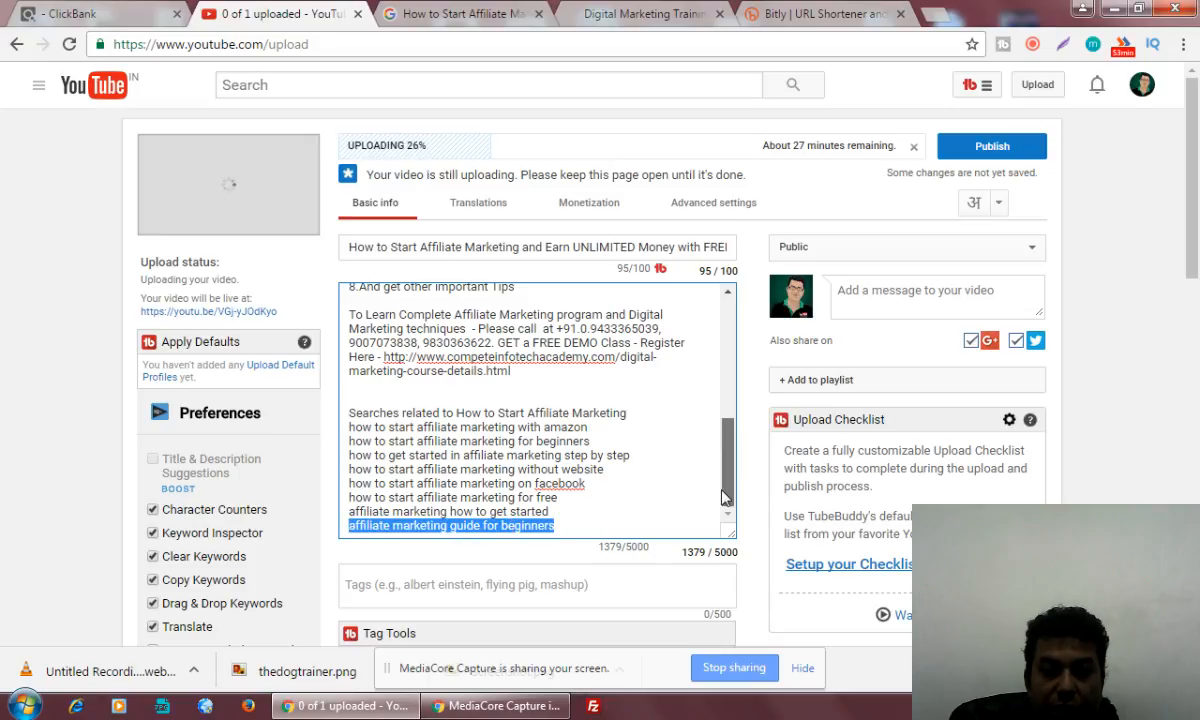
Add the video to the existing playlists "FREE Tips and Tutorials" and "Live Training Session with Co..."
{"action": "left_click", "coordinate": [845, 386]}
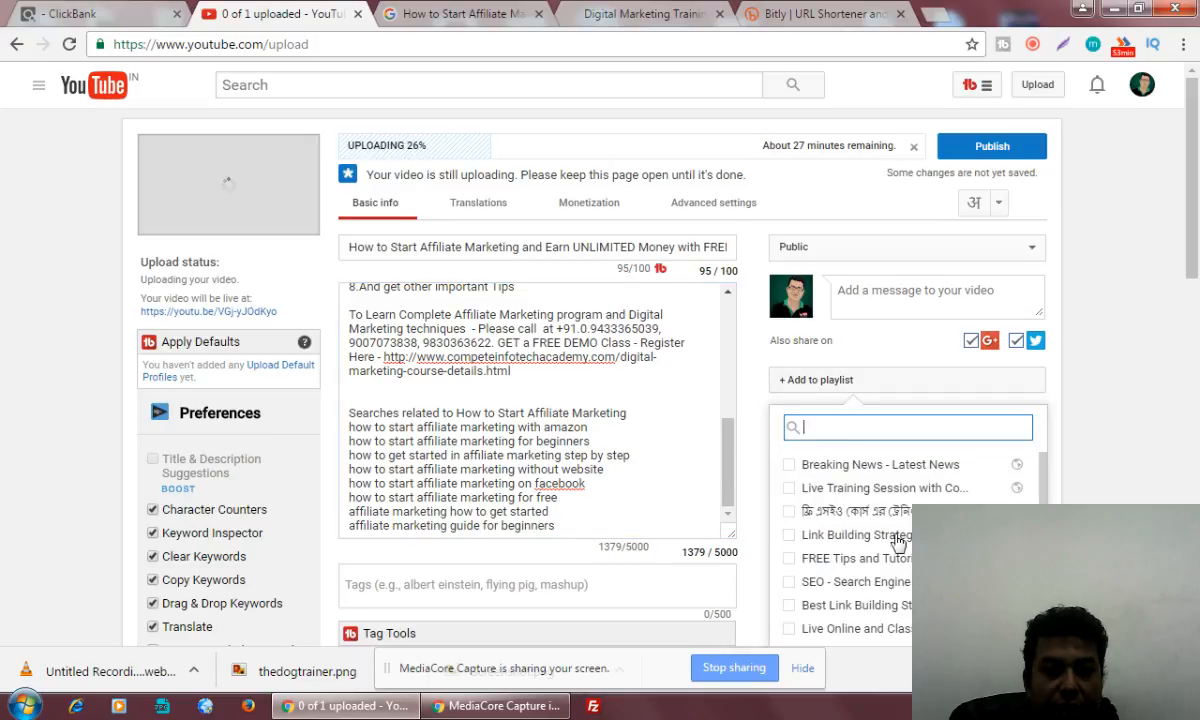
{"action": "scroll", "coordinate": [882, 598], "scroll_direction": "down", "scroll_amount": 1}
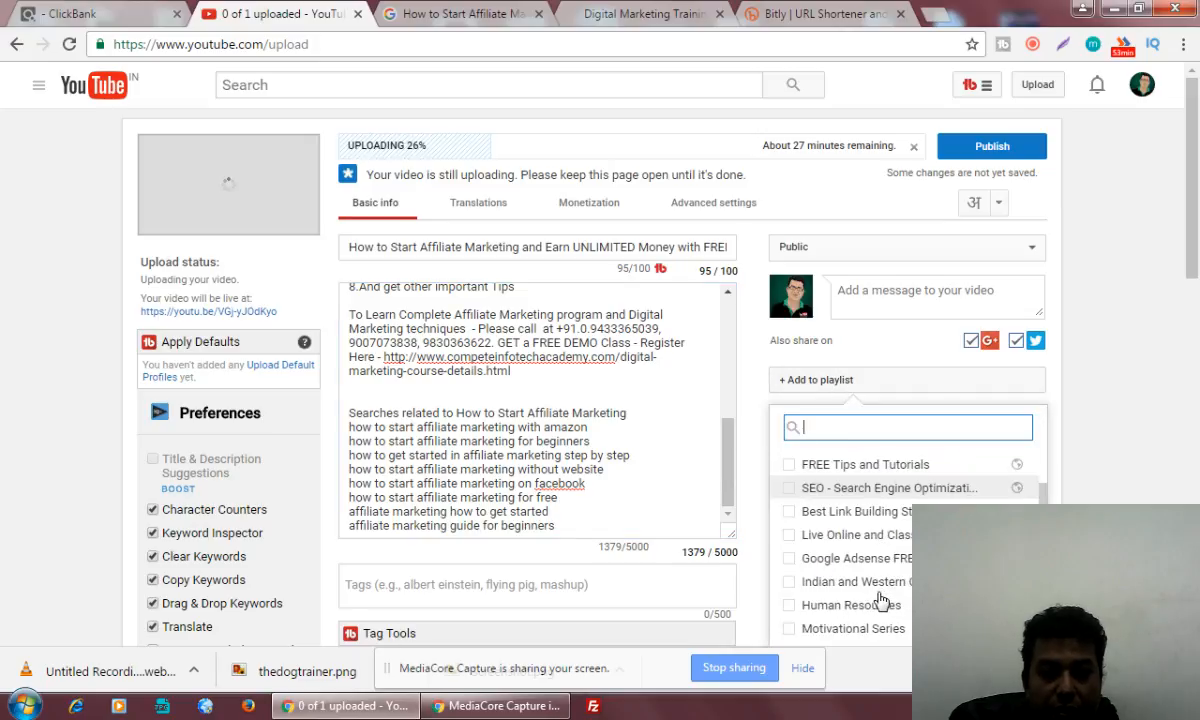
{"action": "left_click", "coordinate": [790, 467]}
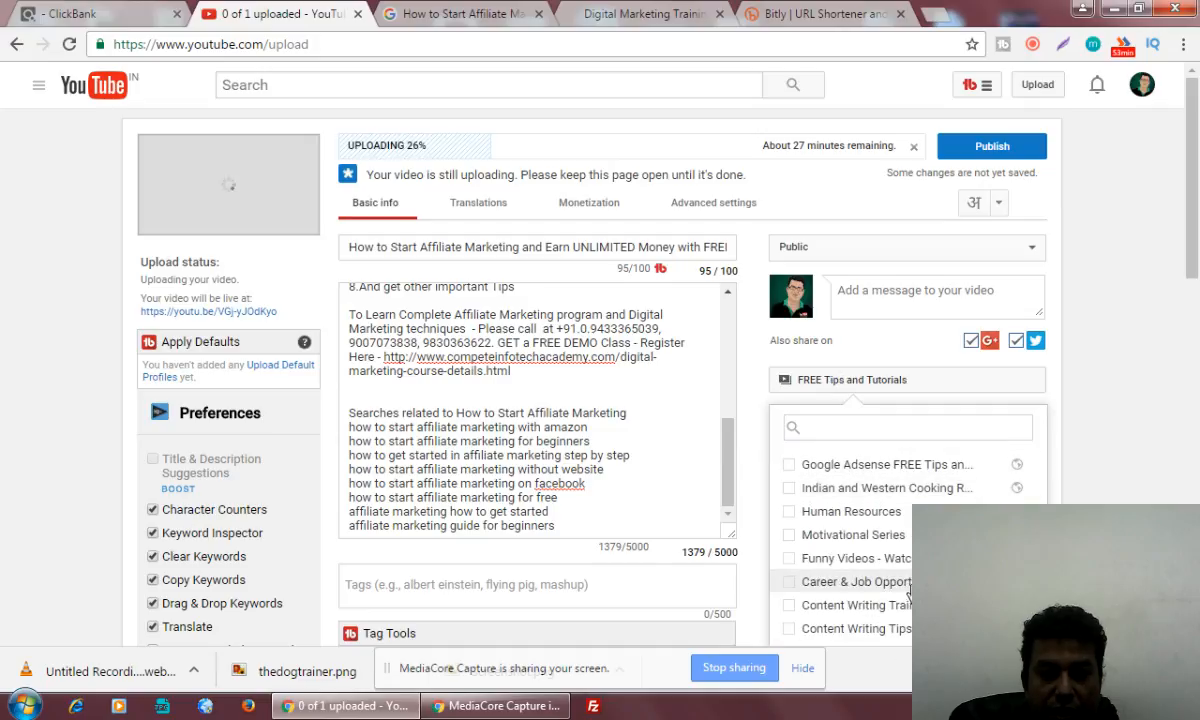
{"action": "scroll", "coordinate": [908, 593], "scroll_direction": "down", "scroll_amount": 2}
{"action": "scroll", "coordinate": [906, 605], "scroll_direction": "down", "scroll_amount": 1}
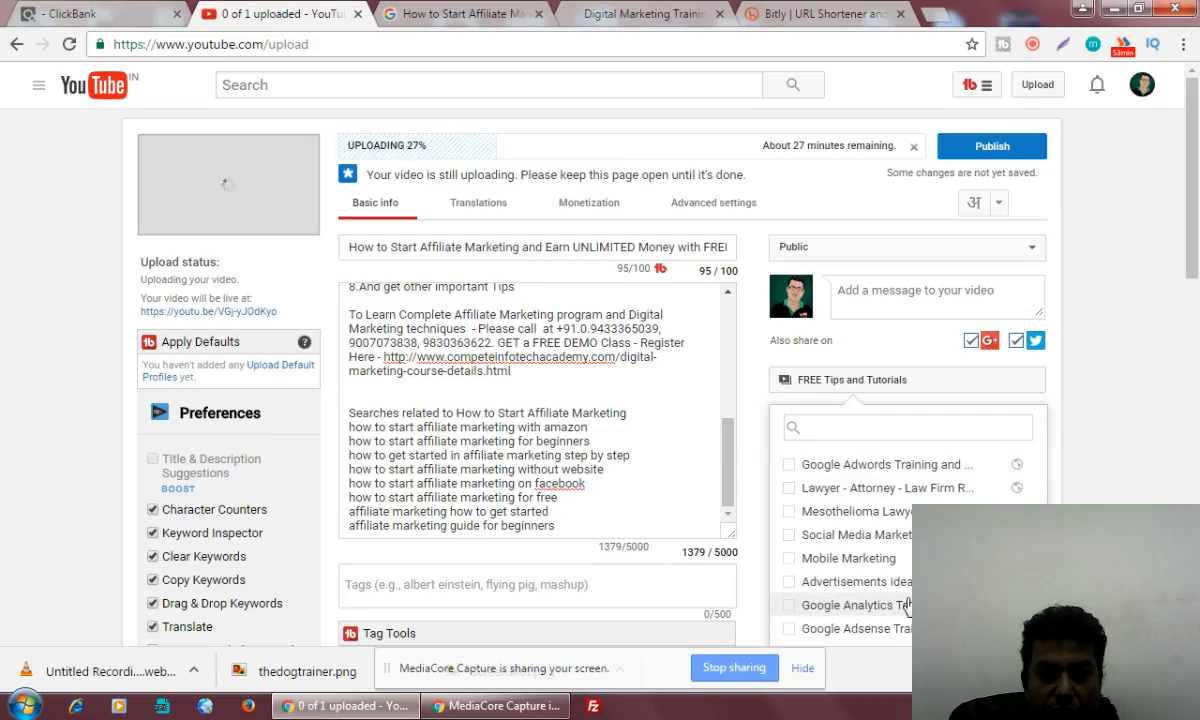
{"action": "scroll", "coordinate": [845, 628], "scroll_direction": "up", "scroll_amount": 1}
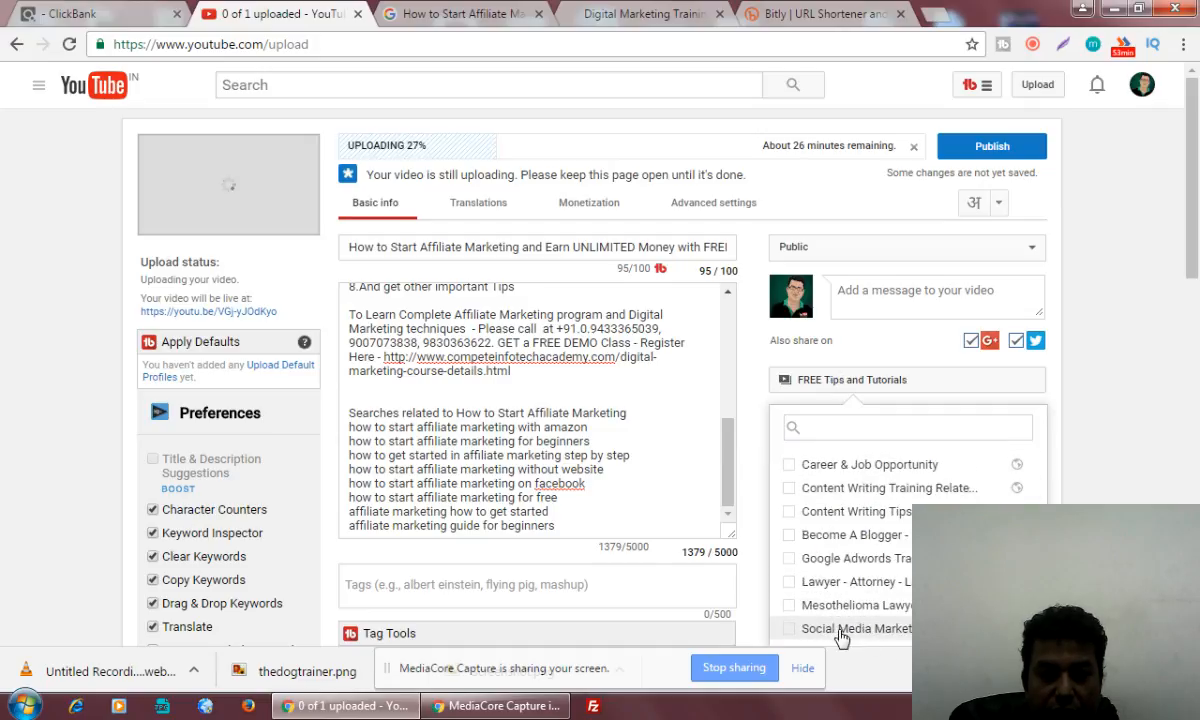
{"action": "scroll", "coordinate": [840, 635], "scroll_direction": "up", "scroll_amount": 1}
{"action": "scroll", "coordinate": [840, 636], "scroll_direction": "up", "scroll_amount": 1}
{"action": "scroll", "coordinate": [840, 636], "scroll_direction": "up", "scroll_amount": 1}
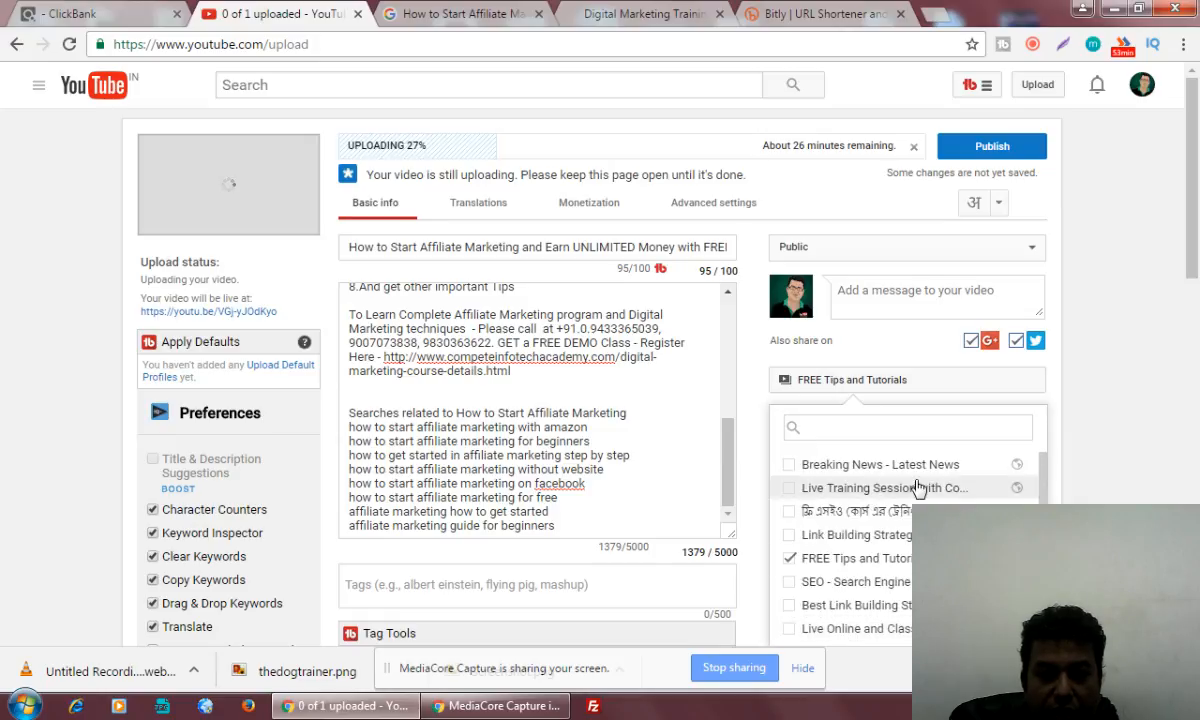
{"action": "left_click", "coordinate": [789, 489]}
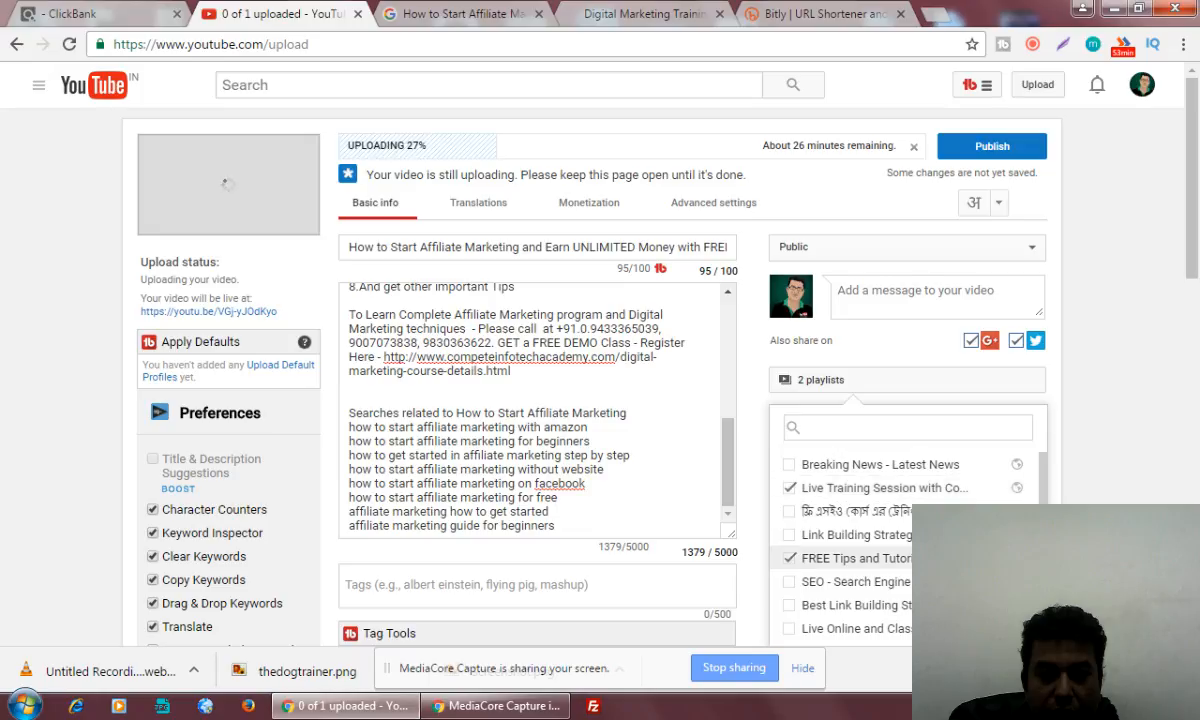
Start a new playlist and fill its name with the suggestion "Affiliate Marketing - Make Money Online"
{"action": "scroll", "coordinate": [790, 495], "scroll_direction": "down", "scroll_amount": 3}
{"action": "scroll", "coordinate": [850, 558], "scroll_direction": "down", "scroll_amount": 4}
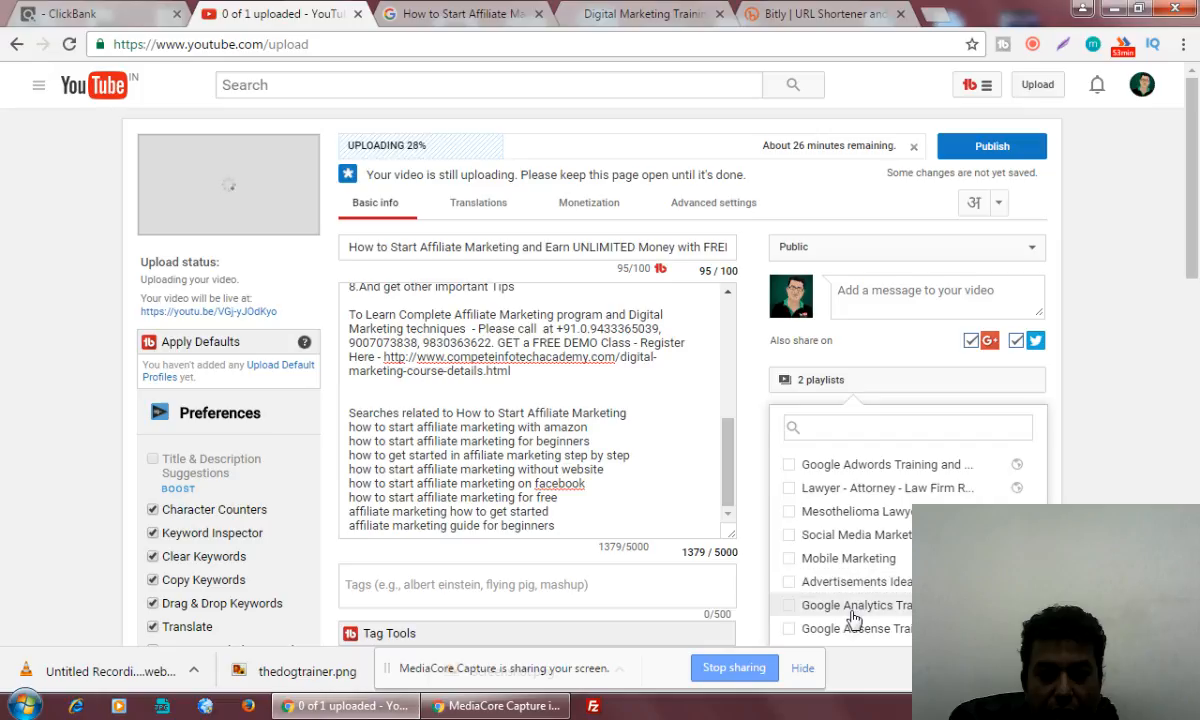
{"action": "scroll", "coordinate": [600, 380], "scroll_direction": "down", "scroll_amount": 2}
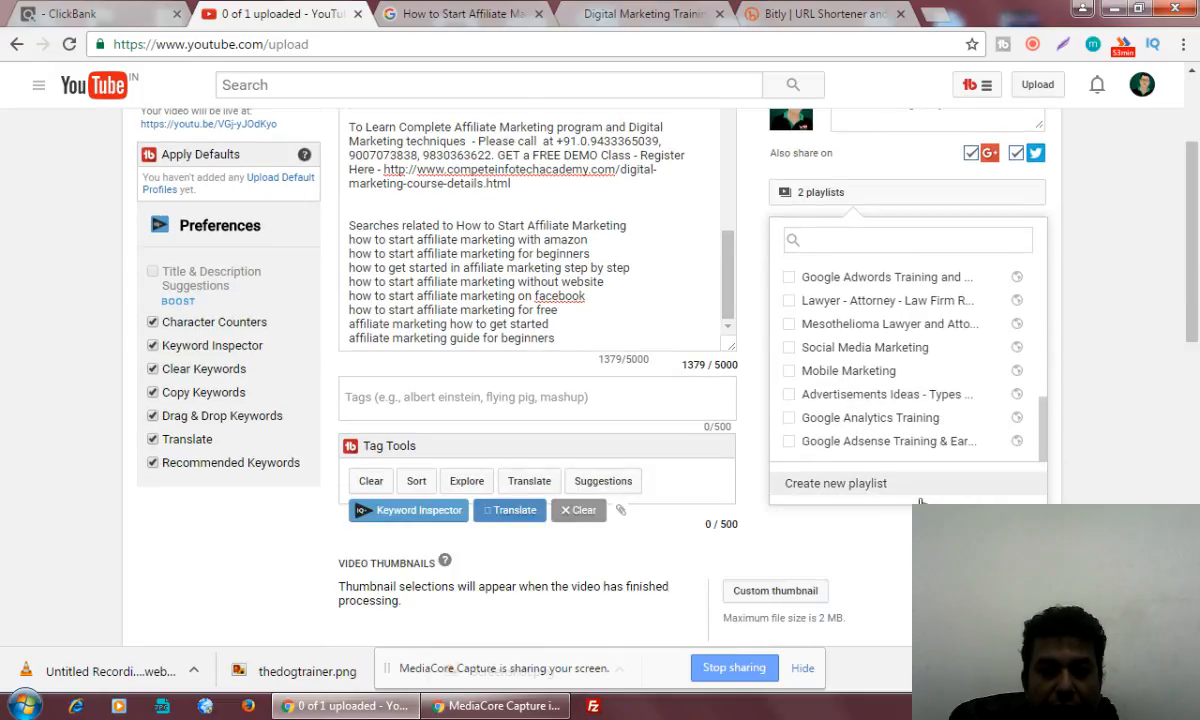
{"action": "left_click", "coordinate": [810, 480]}
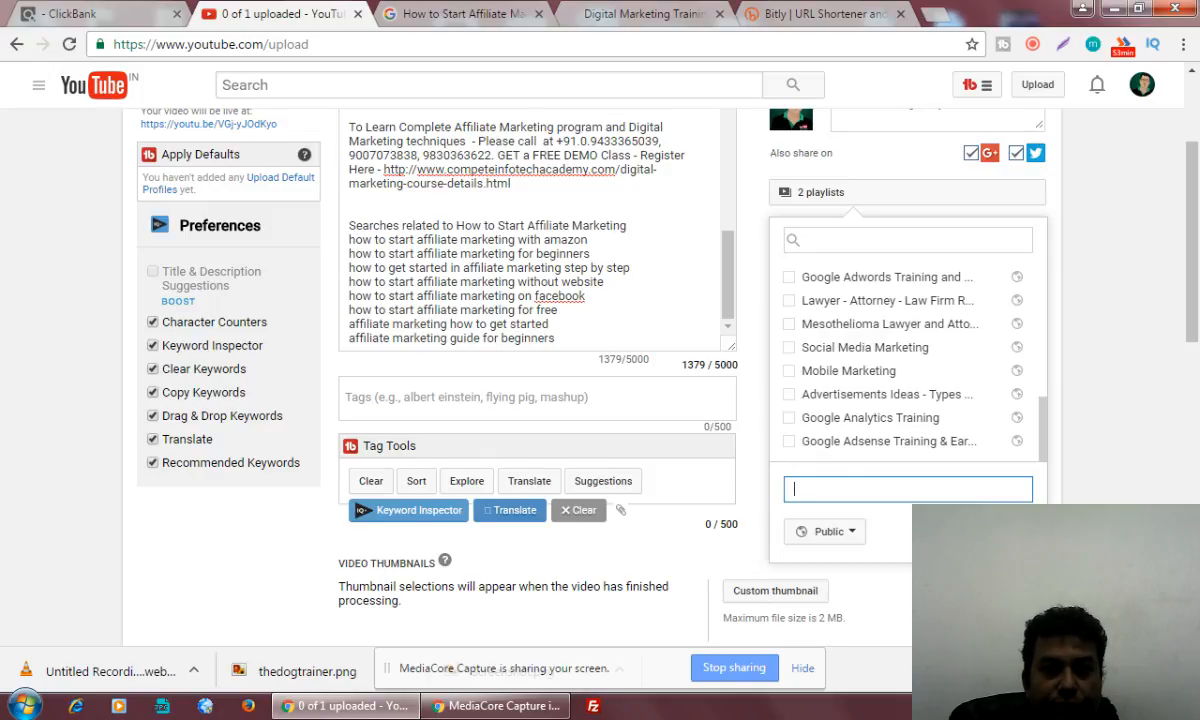
{"action": "type", "text": "Affiliate"}
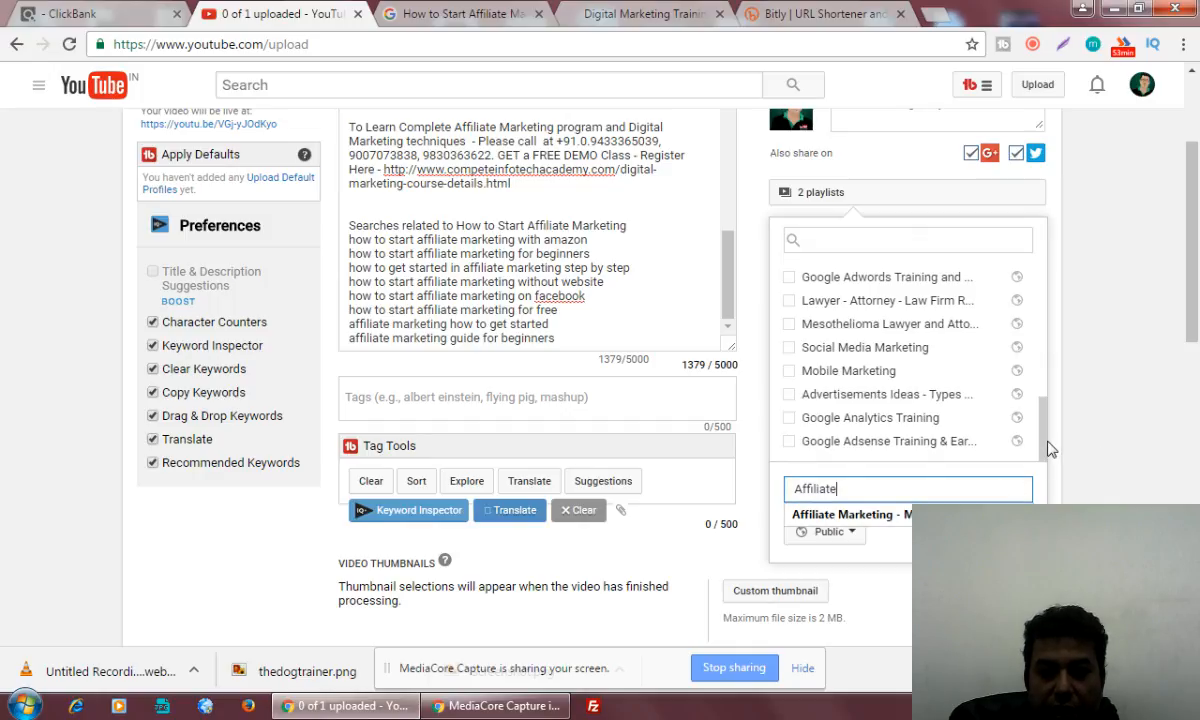
{"action": "mouse_move", "coordinate": [1048, 448]}
{"action": "left_mouse_down"}
{"action": "mouse_move", "coordinate": [1049, 411]}
{"action": "mouse_move", "coordinate": [1048, 445]}
{"action": "left_mouse_up"}
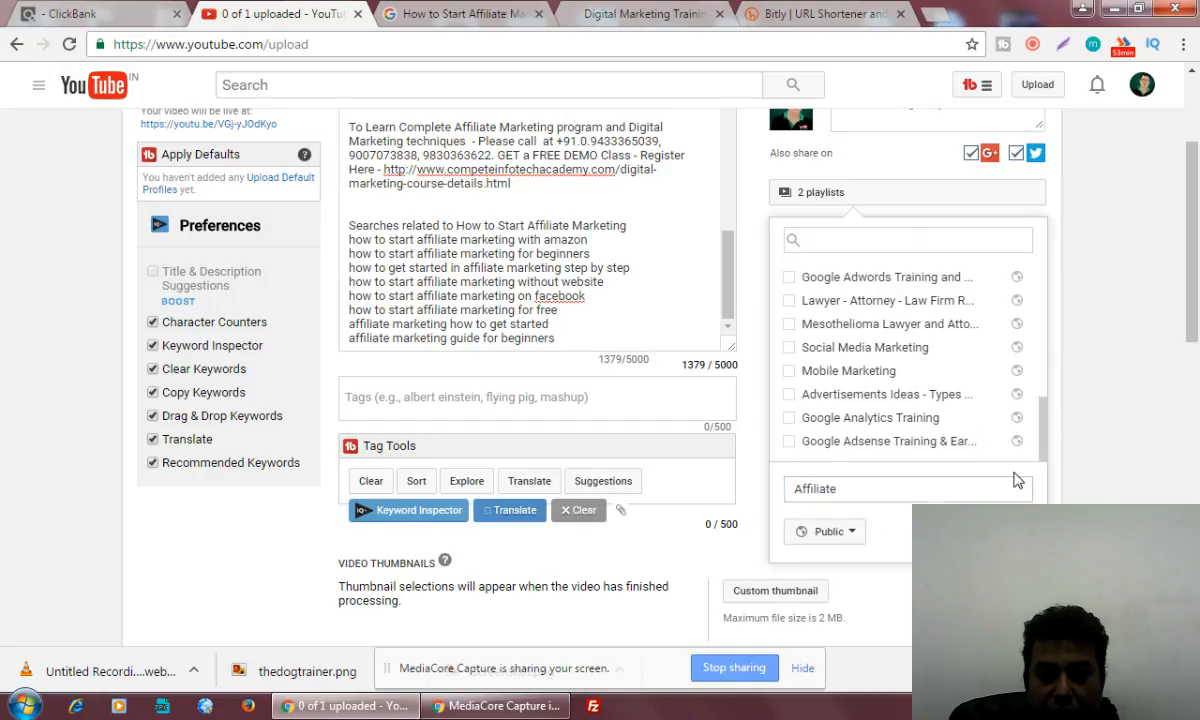
{"action": "left_click", "coordinate": [879, 489]}
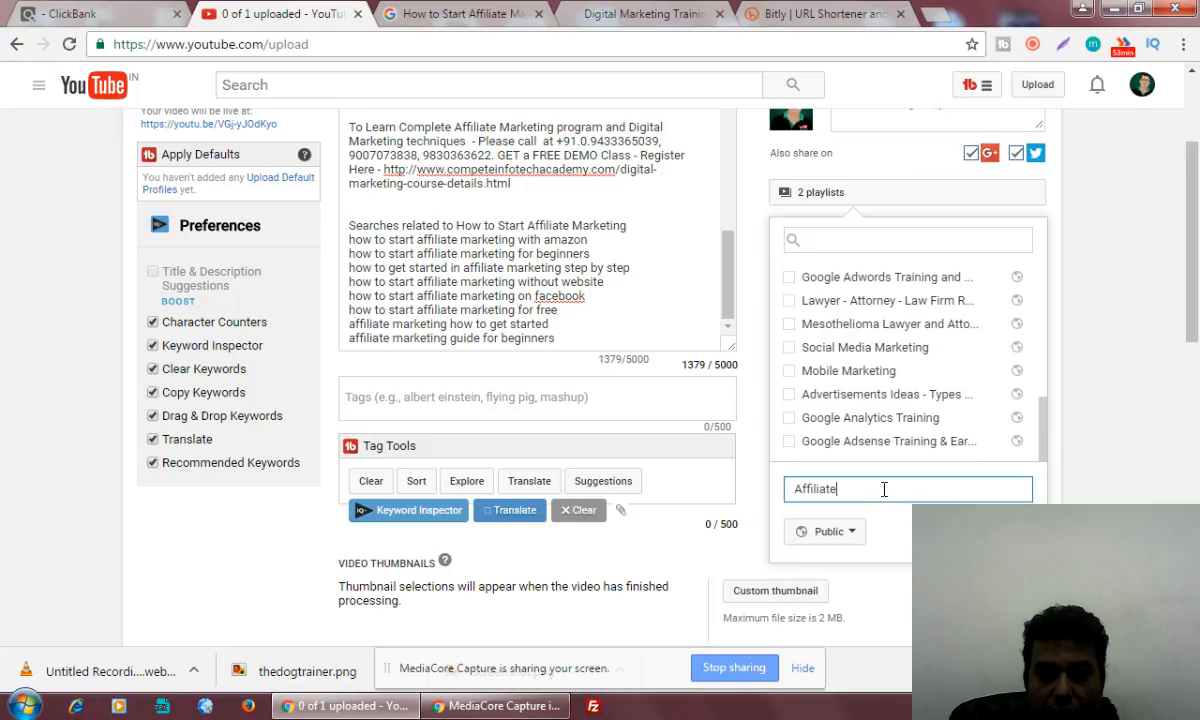
{"action": "type", "text": "b"}
{"action": "key", "text": "BackSpace"}
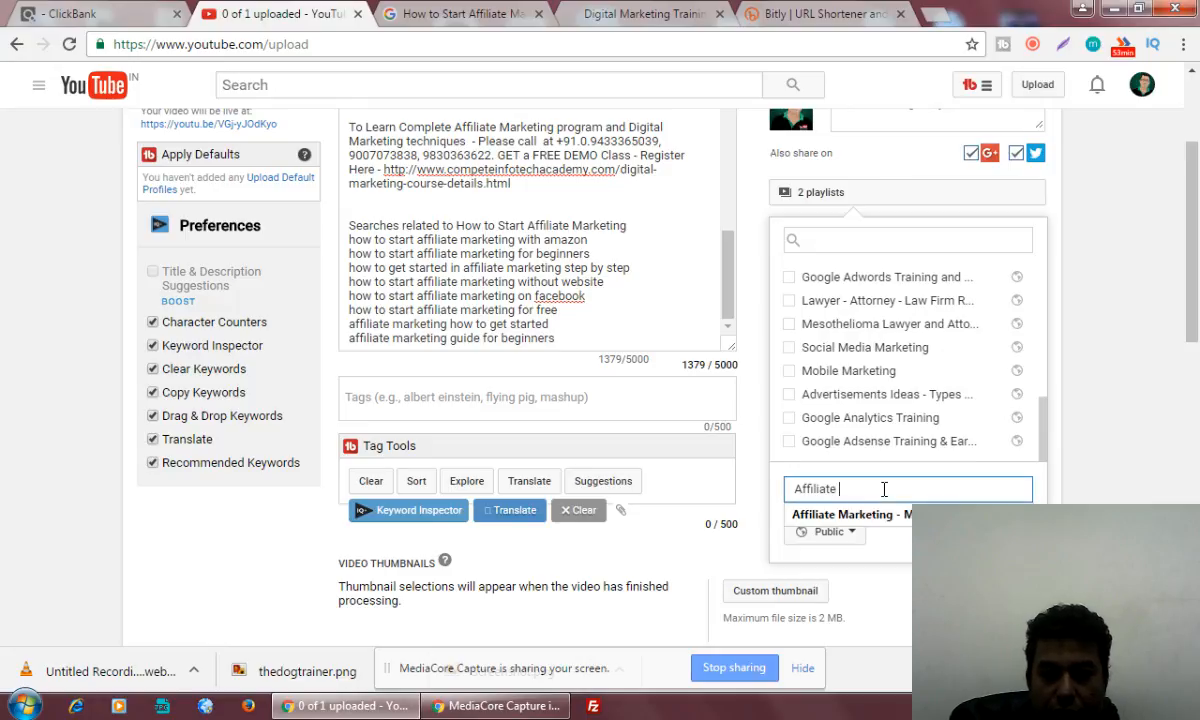
{"action": "left_click", "coordinate": [830, 514]}
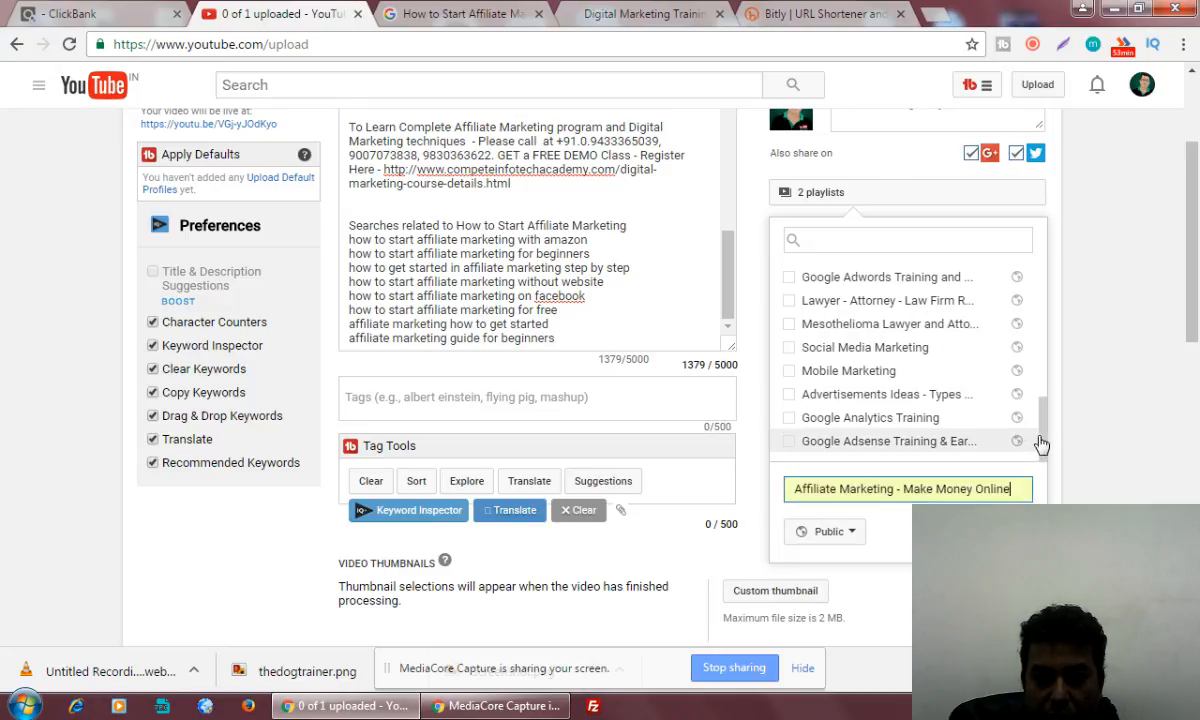
Extend the new playlist's name to "Affiliate Marketing Training, Tips and Tutorials - Make Money Online" and create the playlist
{"action": "mouse_move", "coordinate": [1040, 438]}
{"action": "left_mouse_down"}
{"action": "mouse_move", "coordinate": [1062, 293]}
{"action": "mouse_move", "coordinate": [1057, 453]}
{"action": "left_mouse_up"}
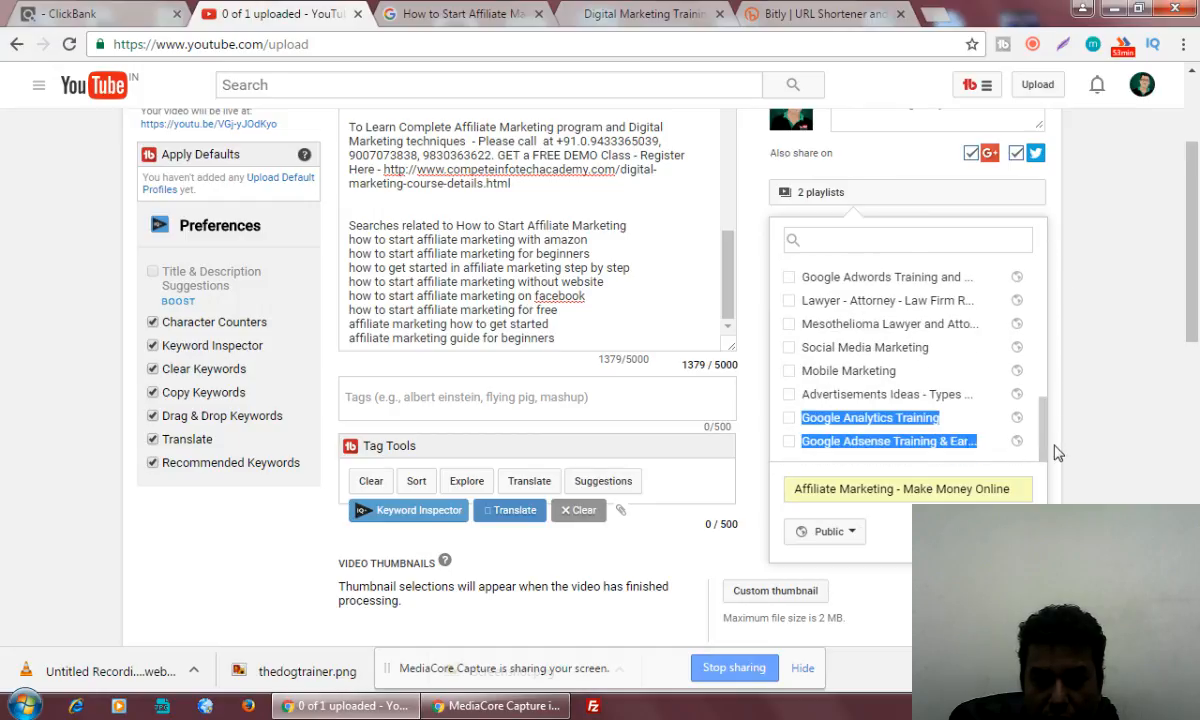
{"action": "left_click", "coordinate": [918, 489]}
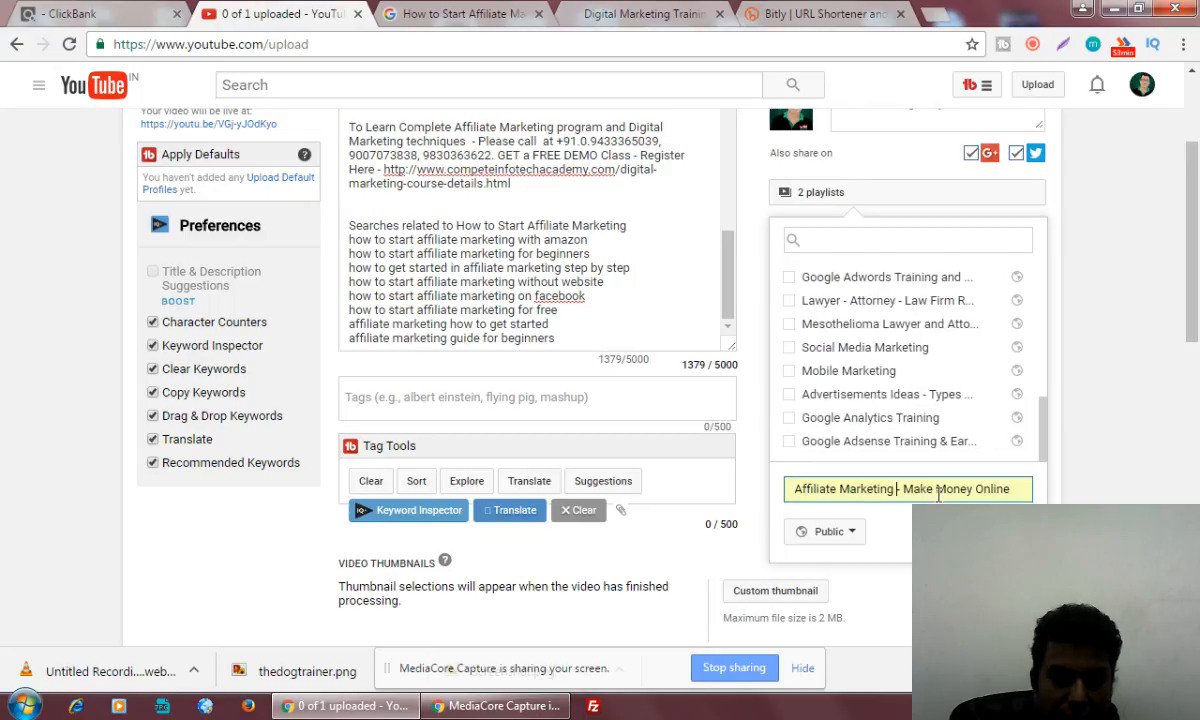
{"action": "type", "text": "Training"}
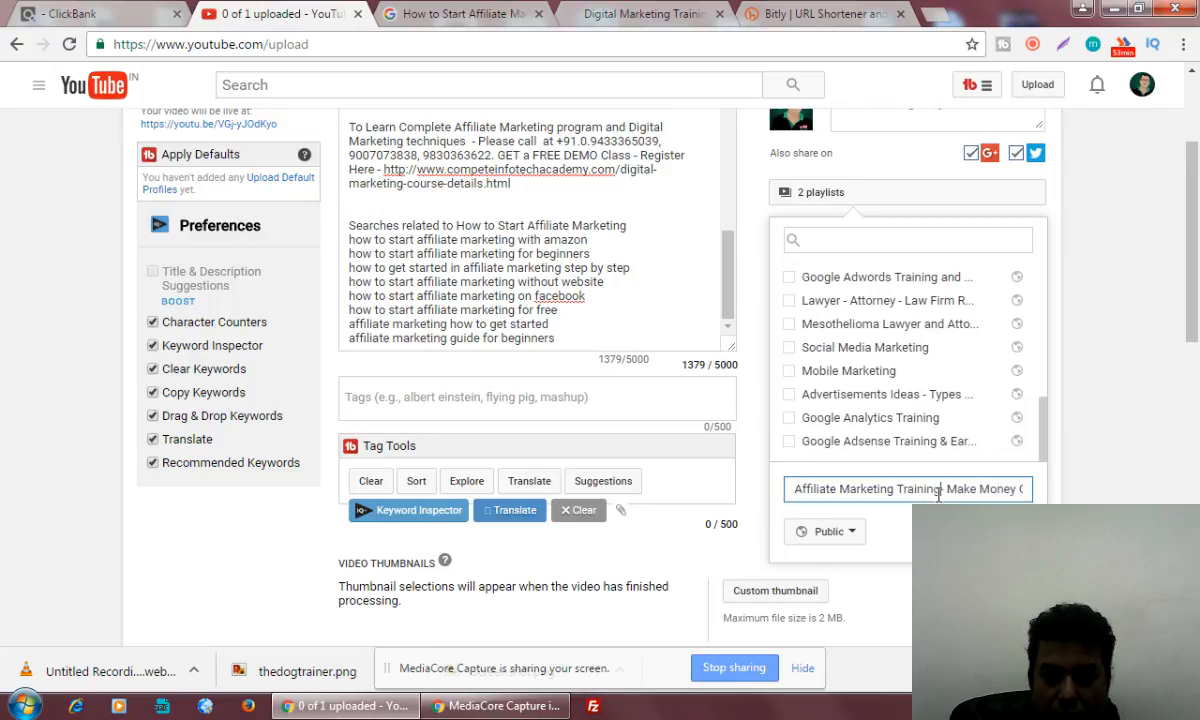
{"action": "type", "text": " Tips"}
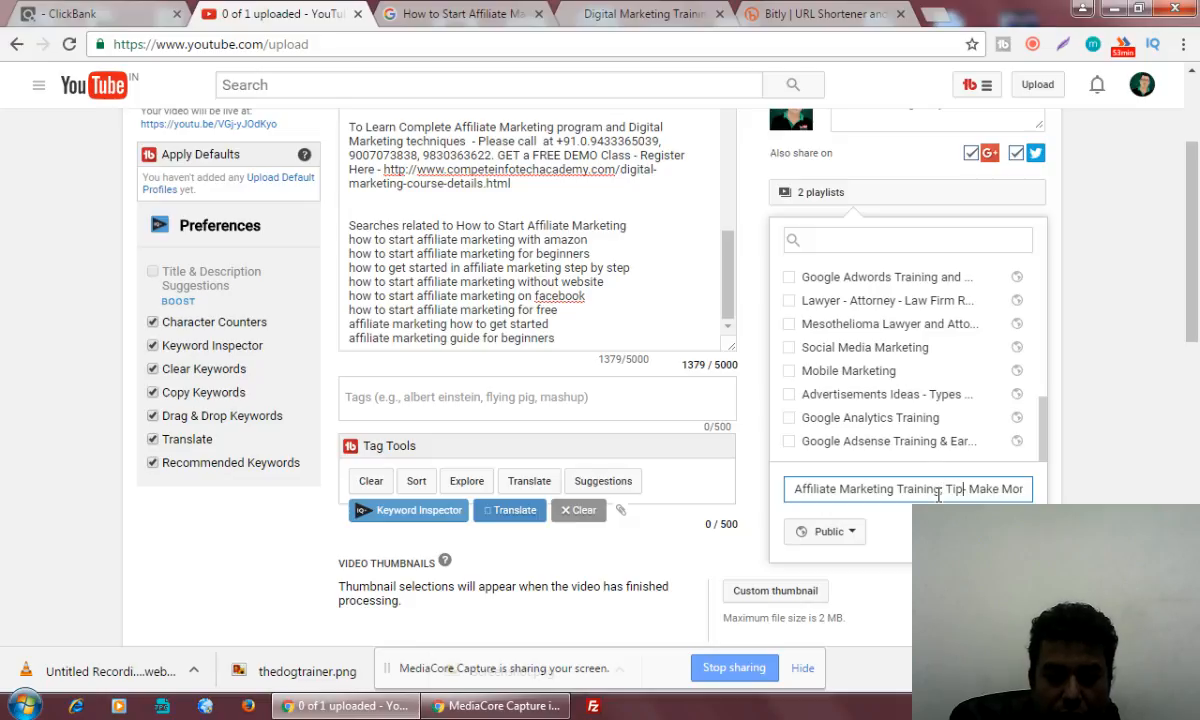
{"action": "type", "text": " and t"}
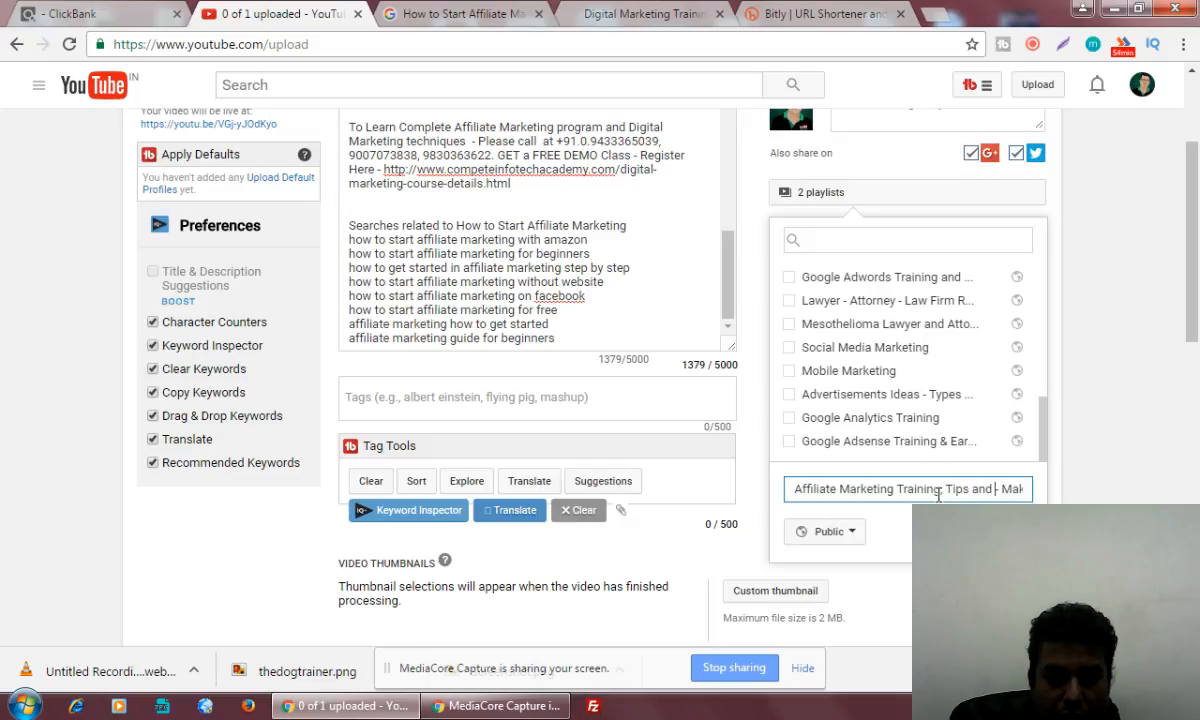
{"action": "type", "text": "utorials"}
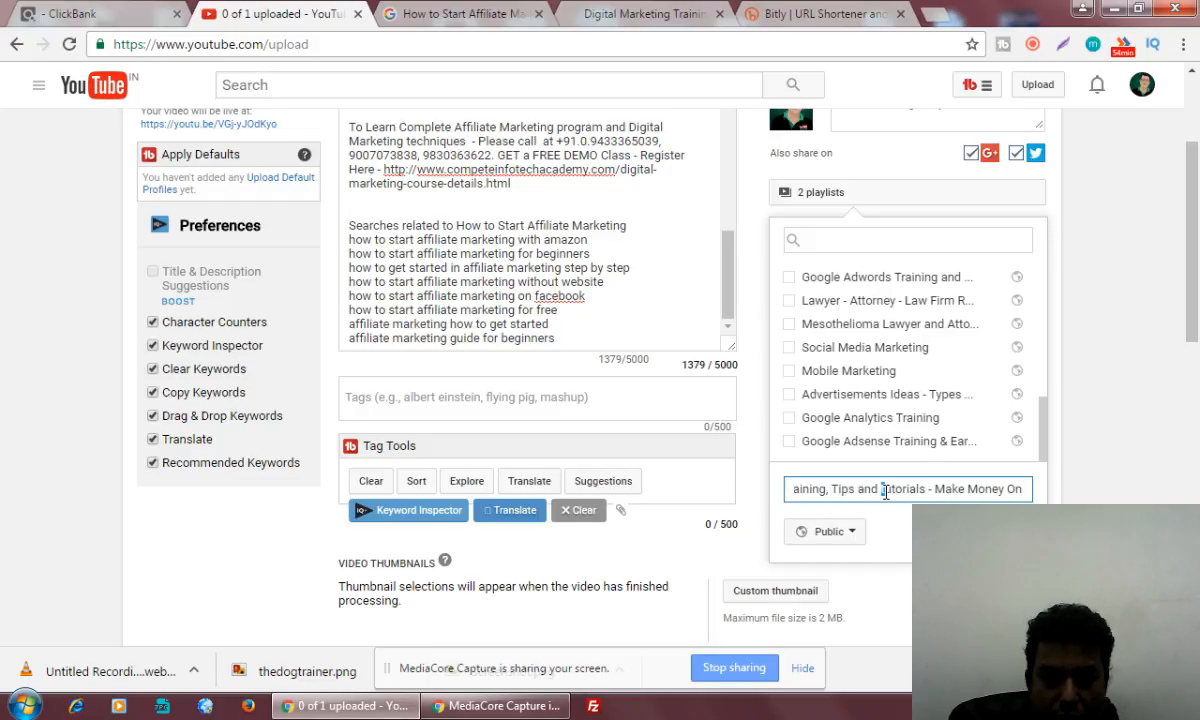
{"action": "key", "text": "BackSpace"}
{"action": "type", "text": "T"}
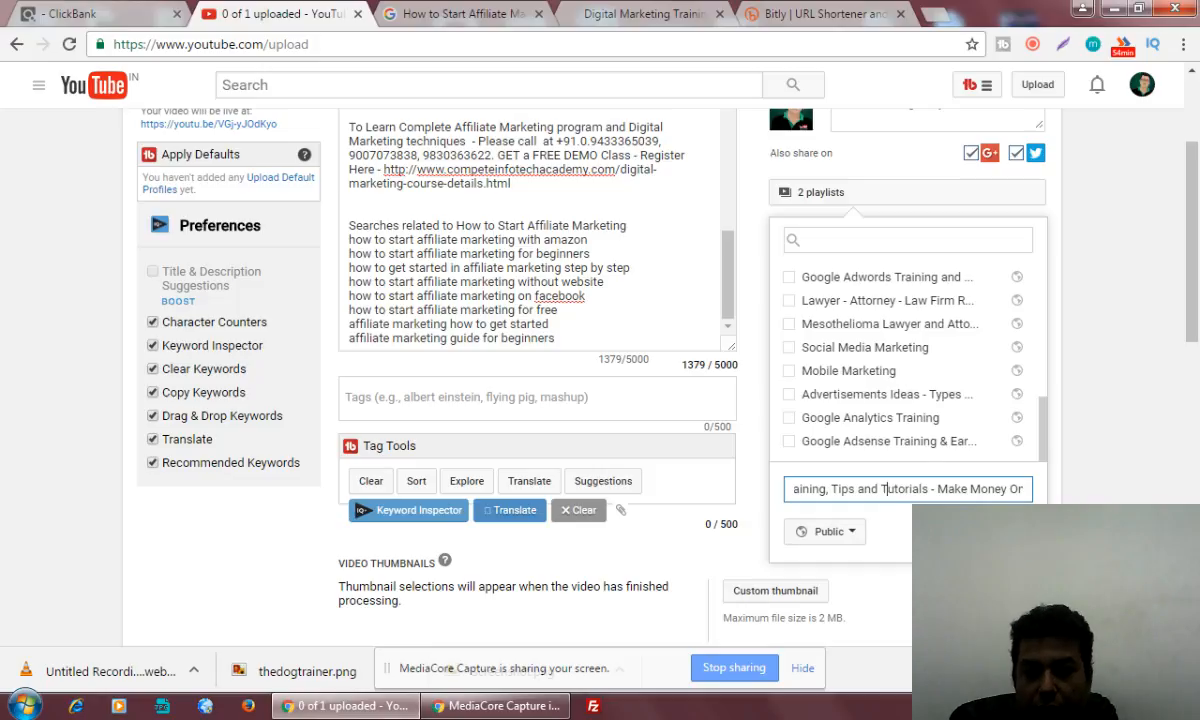
{"action": "key", "text": "Return"}
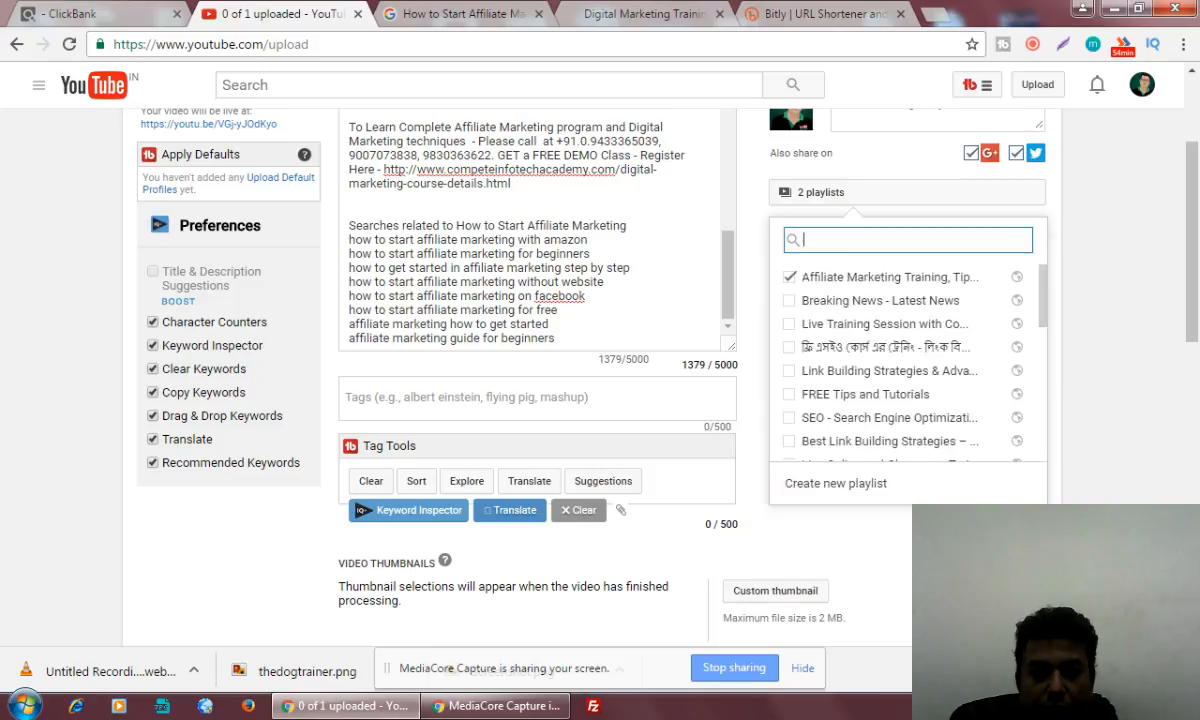
Select the playlists "Live Training Session with Co..." and "FREE Tips and Tutorials" in addition to the new affiliate marketing playlist
{"action": "left_click", "coordinate": [788, 324]}
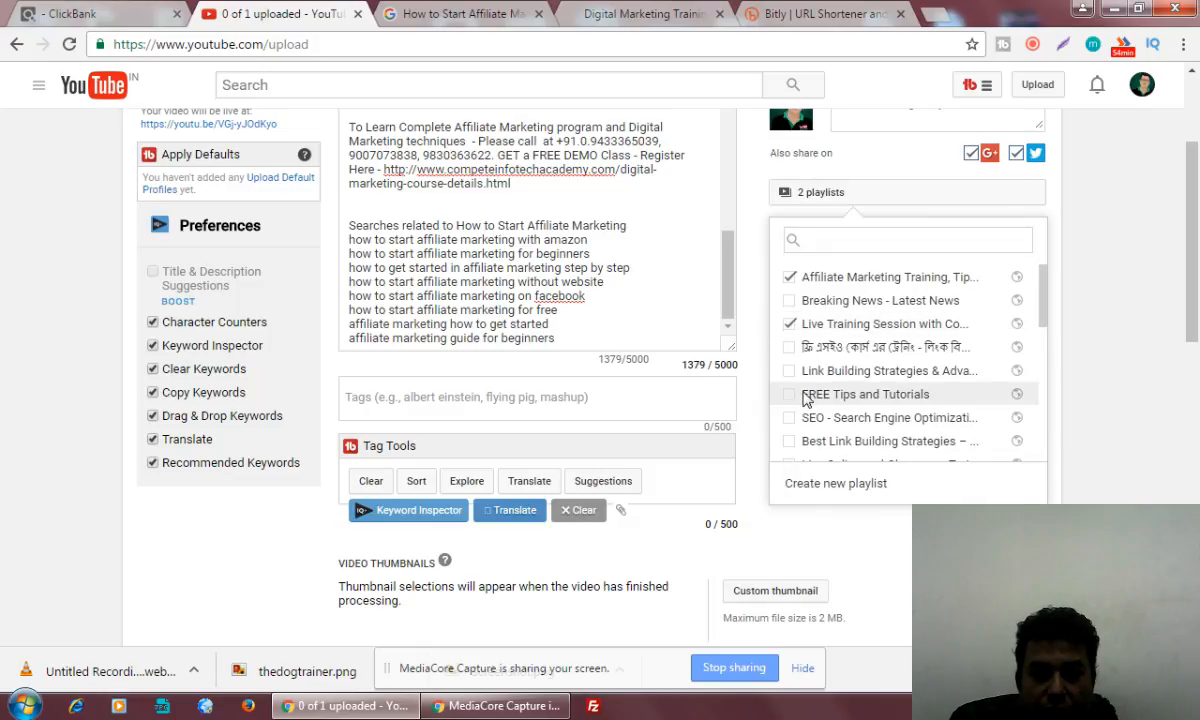
{"action": "left_click", "coordinate": [885, 396]}
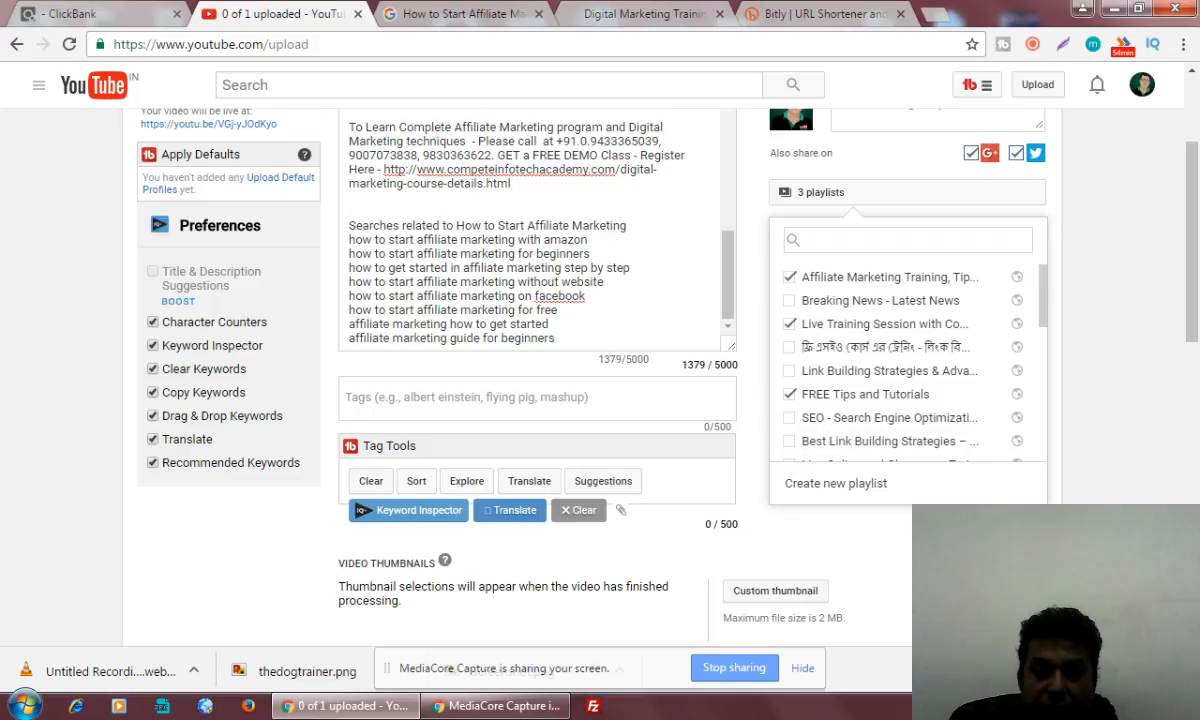
{"action": "left_click", "coordinate": [790, 530]}
Copy "affiliate marketing guide for beginners" and "how to start affiliate marketing for free" from the description into the video's tags
{"action": "left_click", "coordinate": [491, 396]}
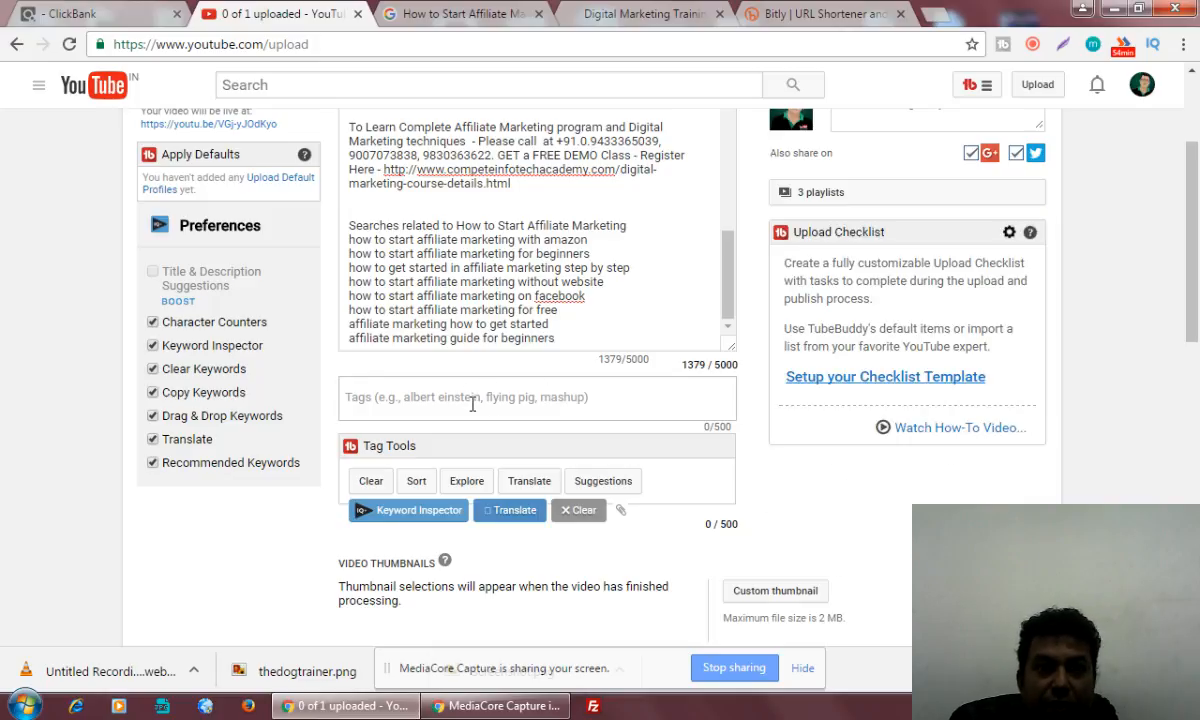
{"action": "scroll", "coordinate": [472, 403], "scroll_direction": "up", "scroll_amount": 1}
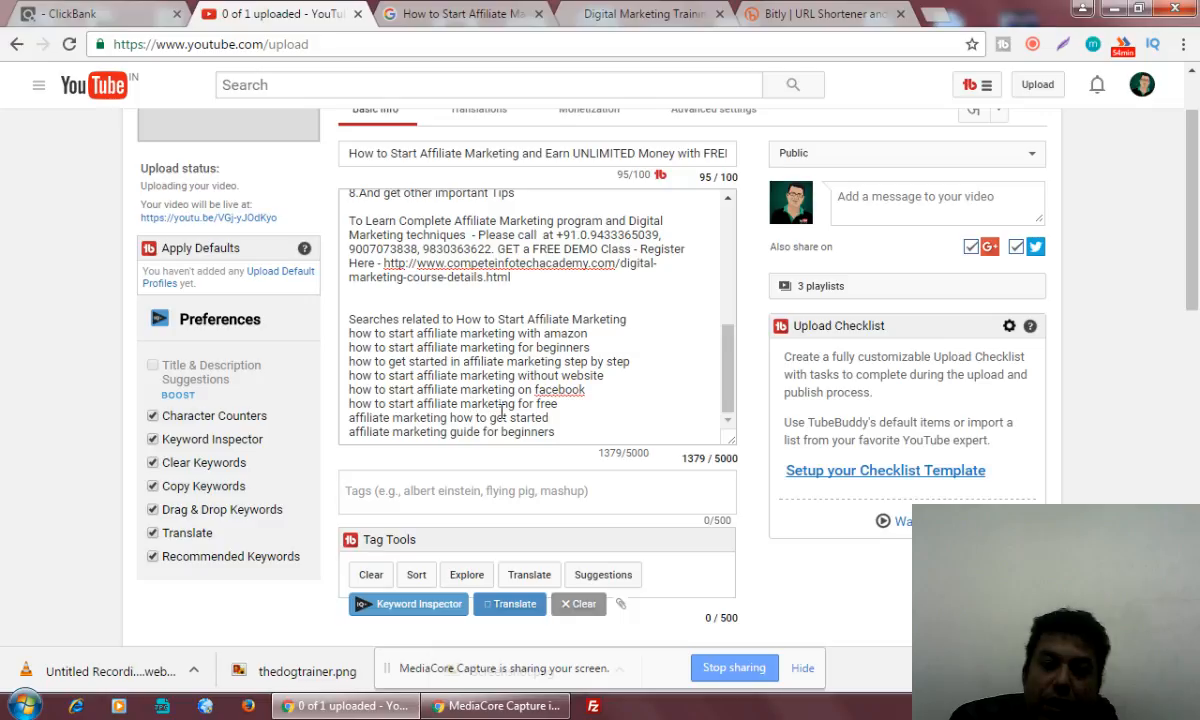
{"action": "left_click_drag", "start_coordinate": [555, 432], "coordinate": [349, 432]}
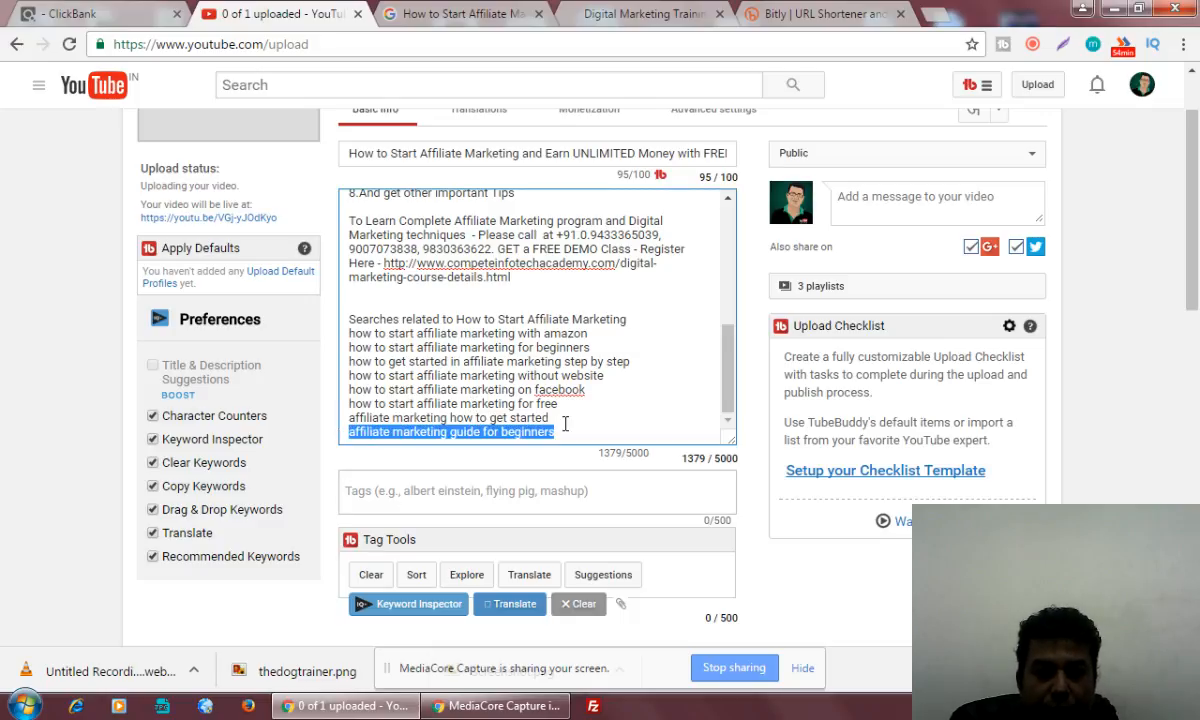
{"action": "left_click_drag", "start_coordinate": [458, 489], "coordinate": [402, 492]}
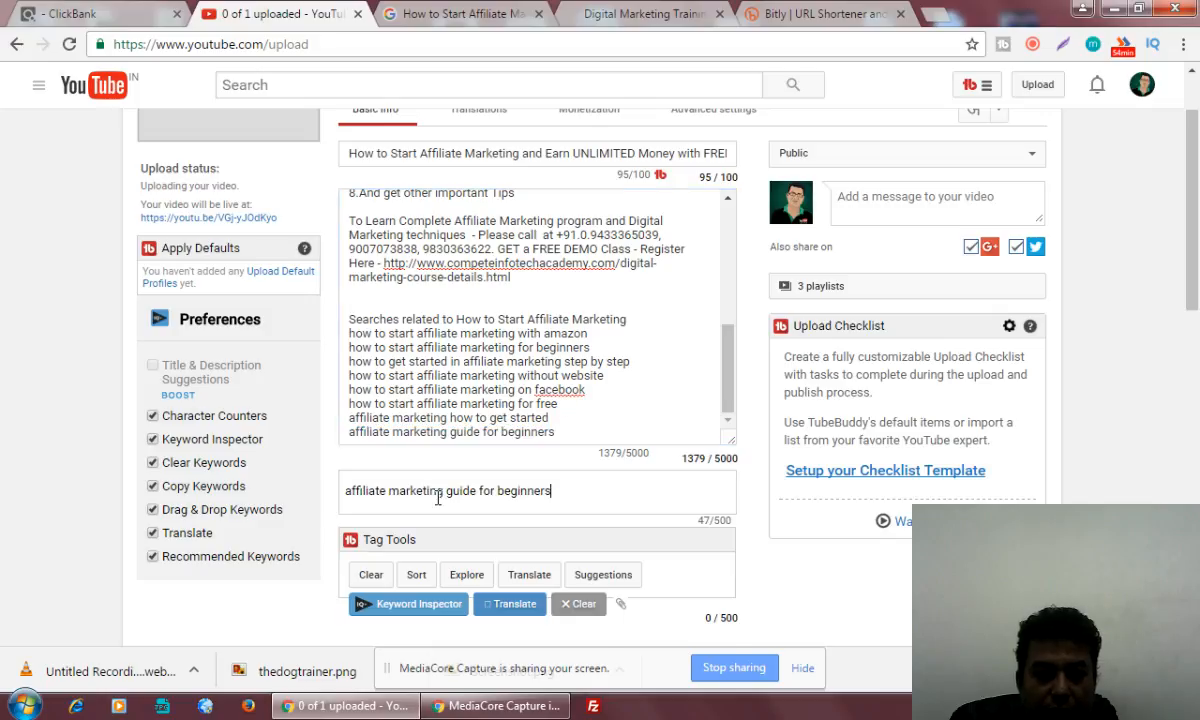
{"action": "left_click_drag", "start_coordinate": [557, 404], "coordinate": [348, 402]}
{"action": "key", "text": "ctrl+c"}
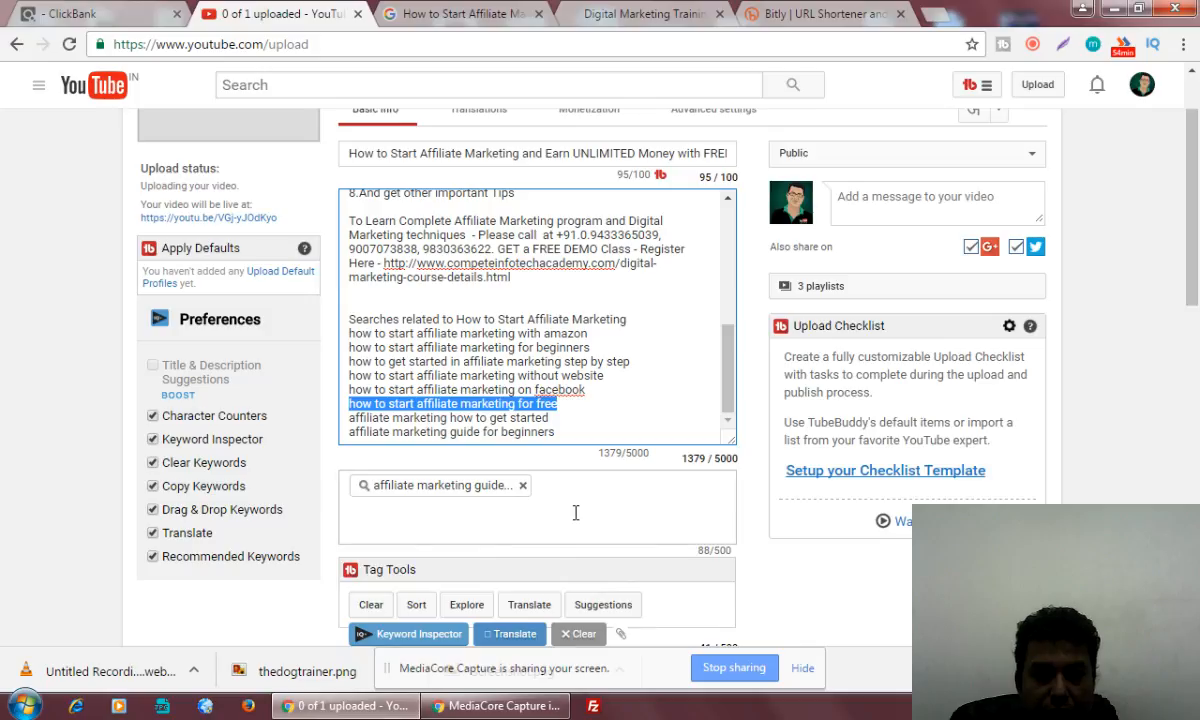
{"action": "left_click", "coordinate": [527, 525]}
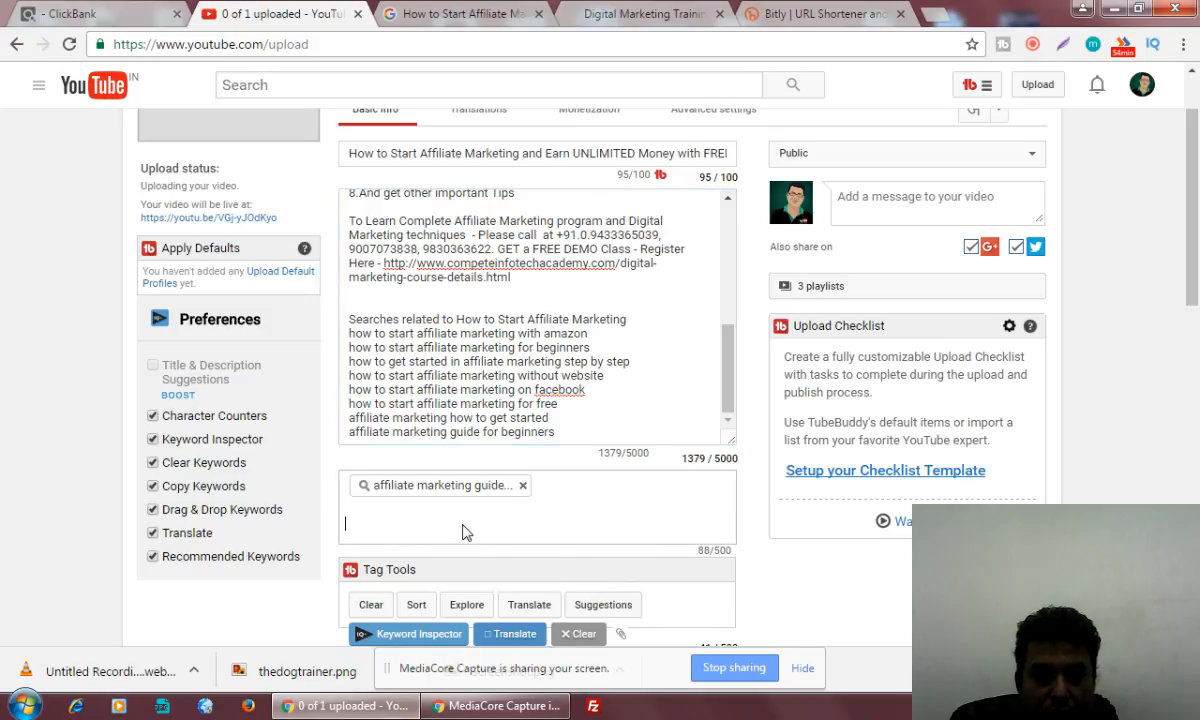
{"action": "key", "text": "ctrl+v"}
{"action": "key", "text": "Return"}
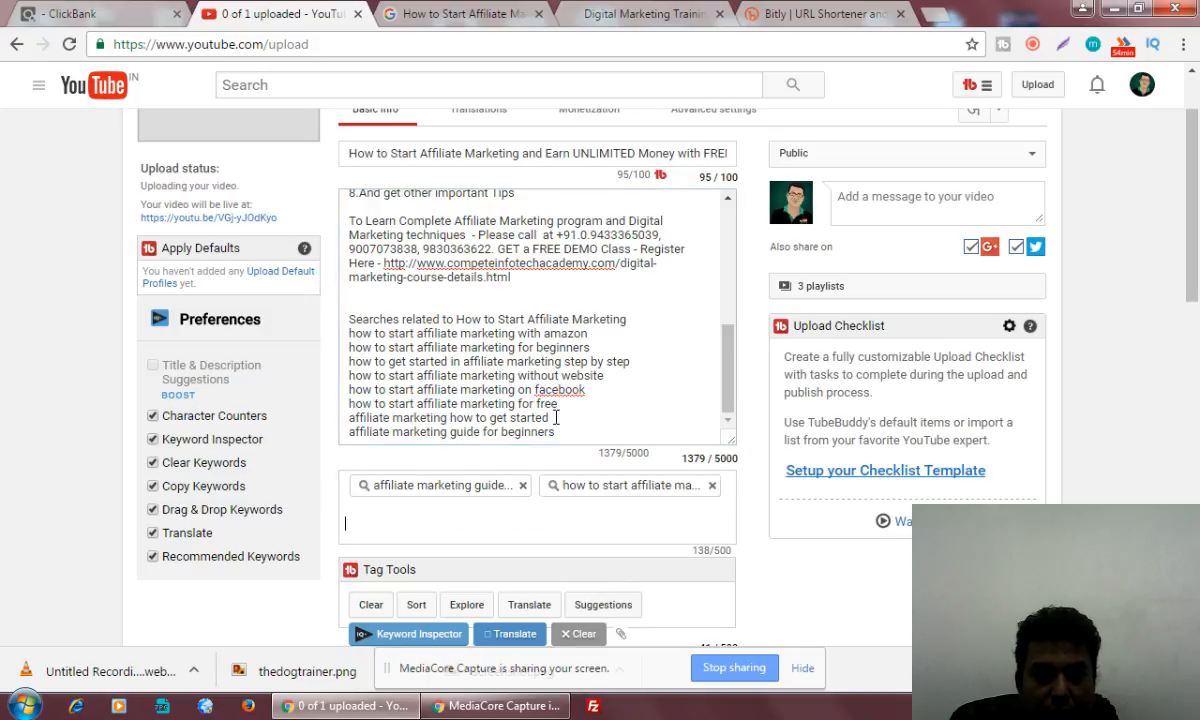
Add the description keywords "affiliate marketing how to get started" and "how to get started in affiliate marketing step by step" as tags
{"action": "left_click_drag", "start_coordinate": [556, 418], "coordinate": [348, 420]}
{"action": "key", "text": "ctrl+c"}
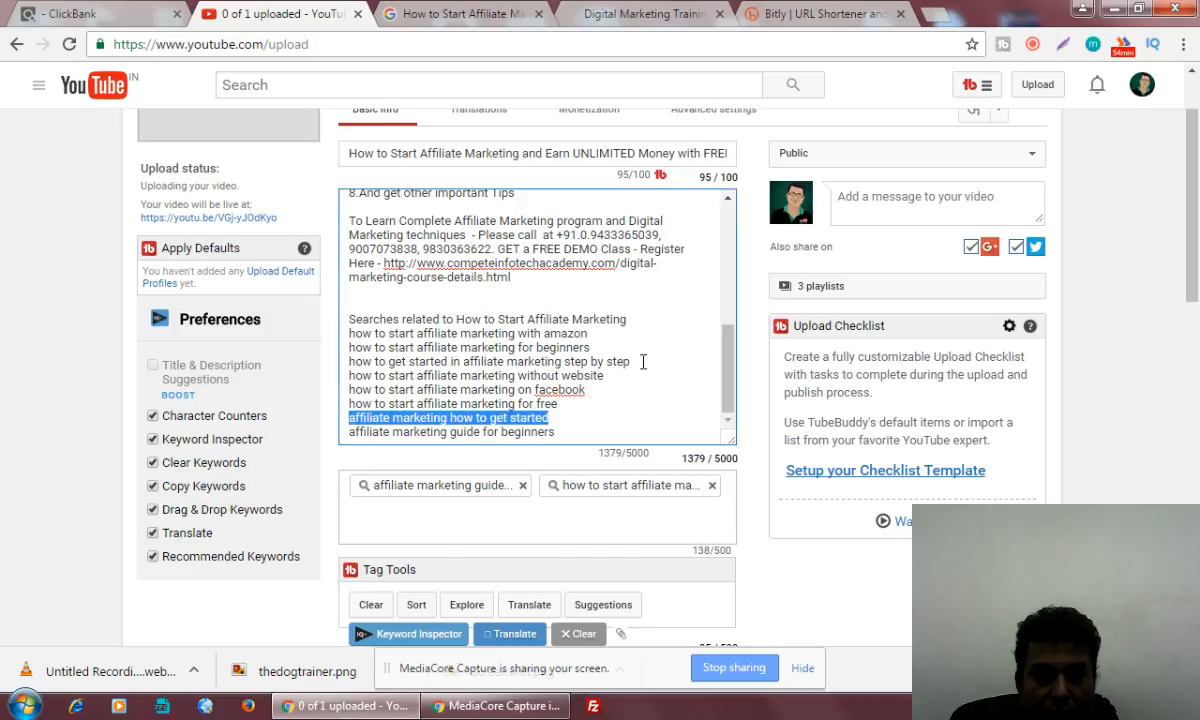
{"action": "key", "text": "Tab"}
{"action": "key", "text": "ctrl+v"}
{"action": "left_click_drag", "start_coordinate": [632, 362], "coordinate": [347, 362]}
{"action": "key", "text": "ctrl+c"}
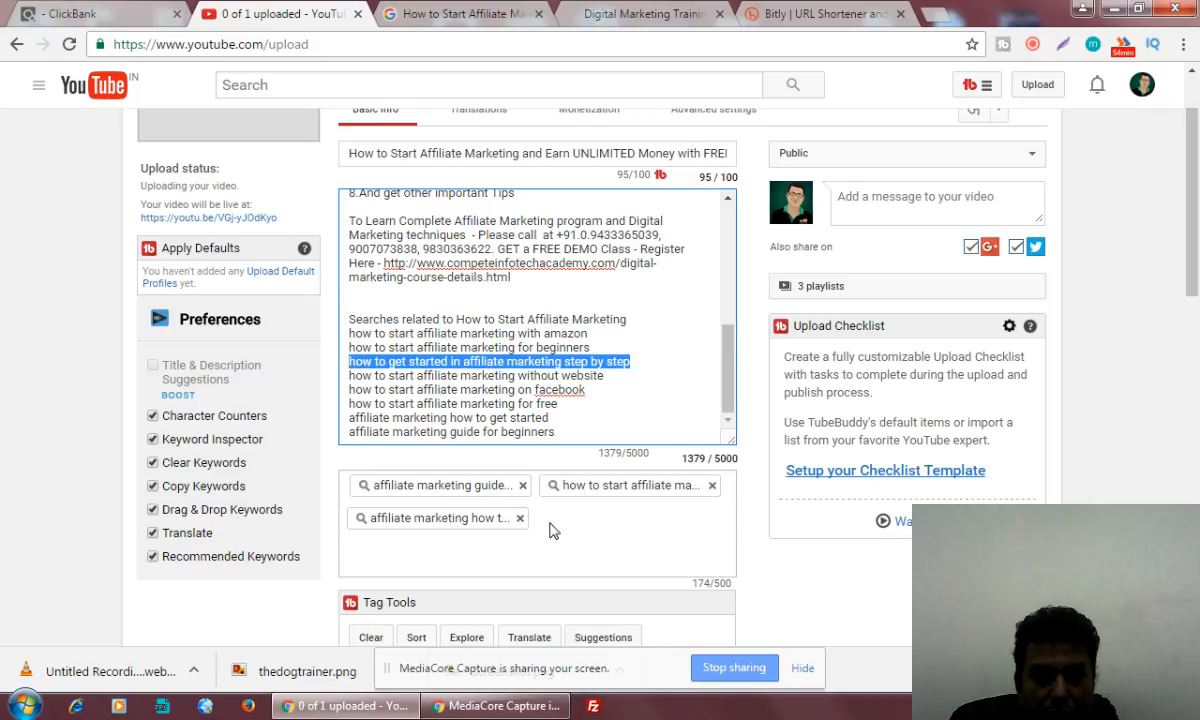
{"action": "left_click", "coordinate": [518, 497]}
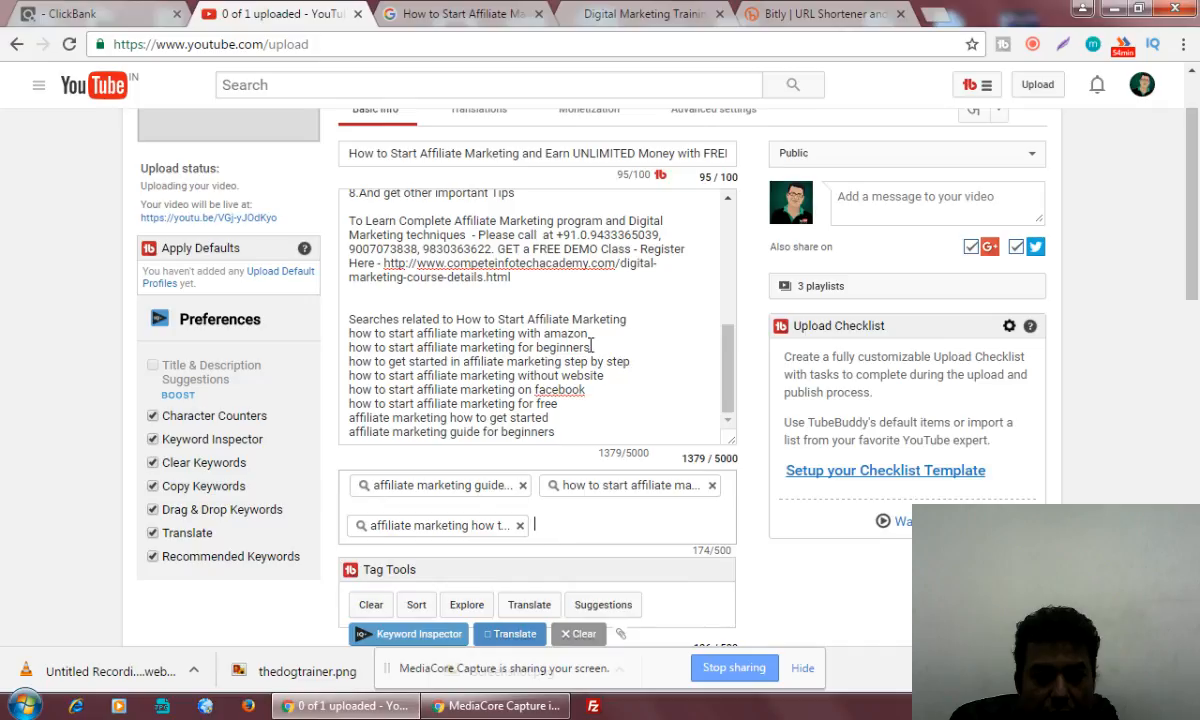
{"action": "key", "text": "ctrl+v"}
Add the description phrases "how to start affiliate marketing for beginners" and "How to Start Affiliate Marketing" as tags
{"action": "left_click_drag", "start_coordinate": [591, 347], "coordinate": [350, 350]}
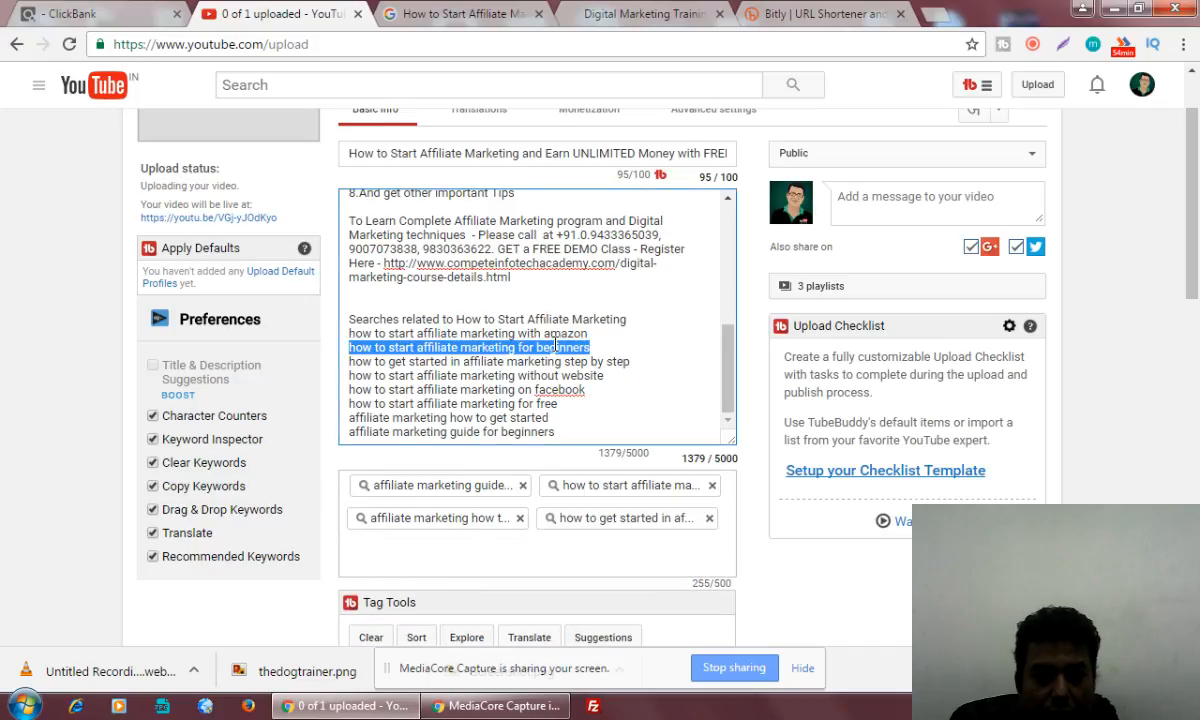
{"action": "key", "text": "Tab"}
{"action": "type", "text": "how to start affiliate marketing for beginners"}
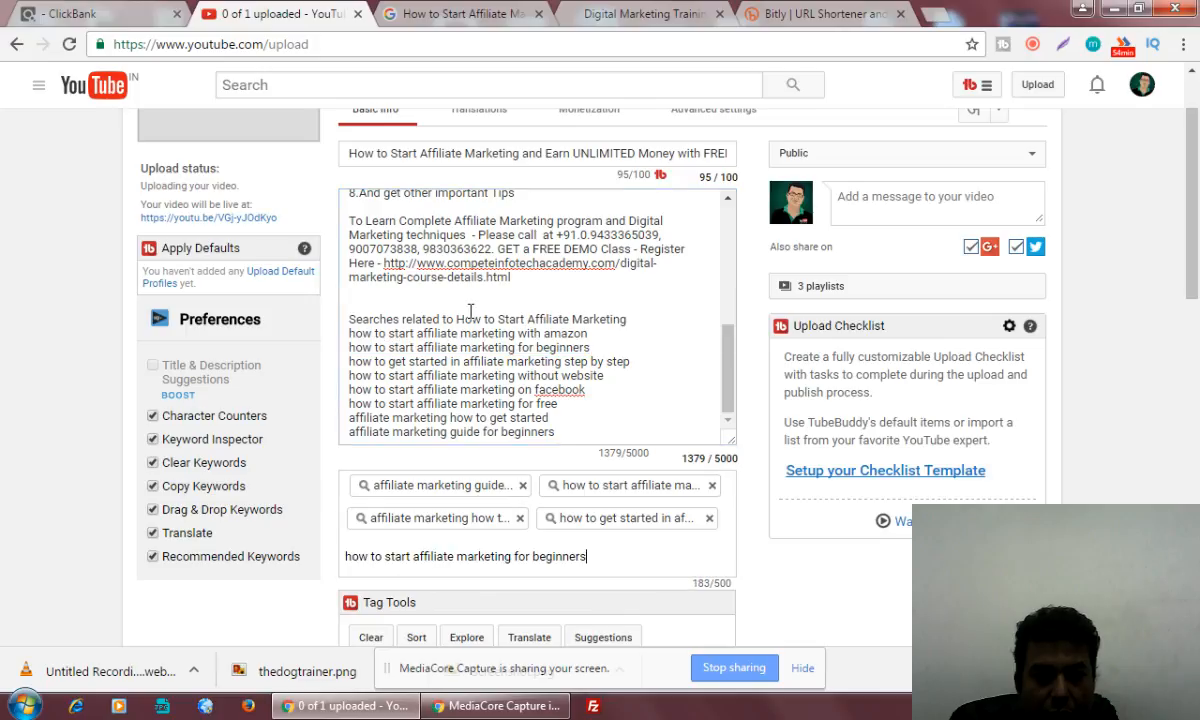
{"action": "left_click_drag", "start_coordinate": [458, 319], "coordinate": [633, 324]}
{"action": "key", "text": "ctrl+c"}
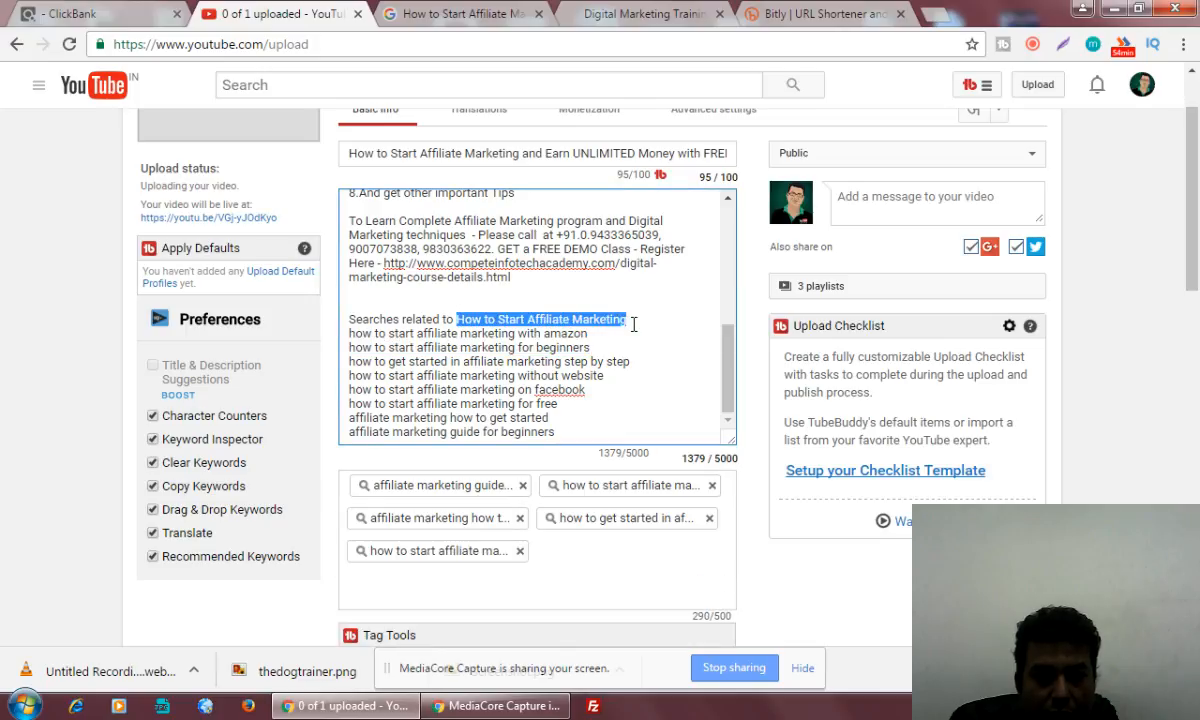
{"action": "left_click", "coordinate": [556, 581]}
{"action": "key", "text": "ctrl+v"}
Copy only "Affiliate Marketing" from the description's related searches heading and add it as a tag
{"action": "left_click", "coordinate": [548, 319]}
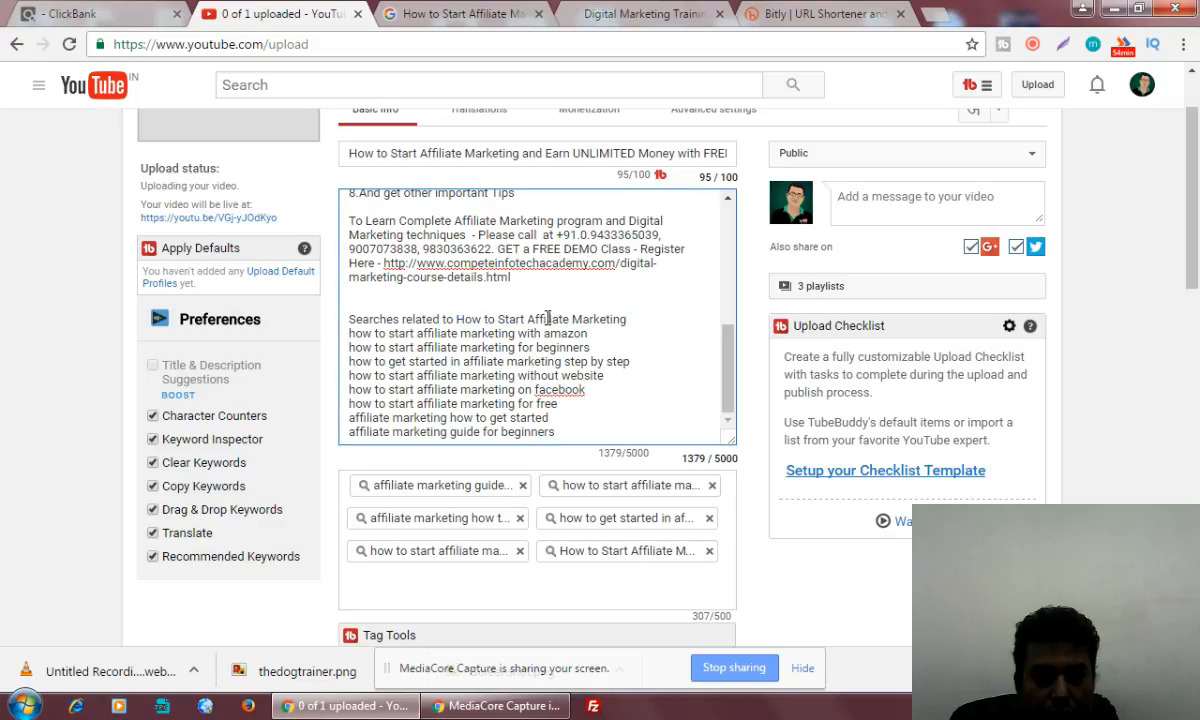
{"action": "left_click_drag", "start_coordinate": [528, 319], "coordinate": [632, 321]}
{"action": "key", "text": "ctrl+c"}
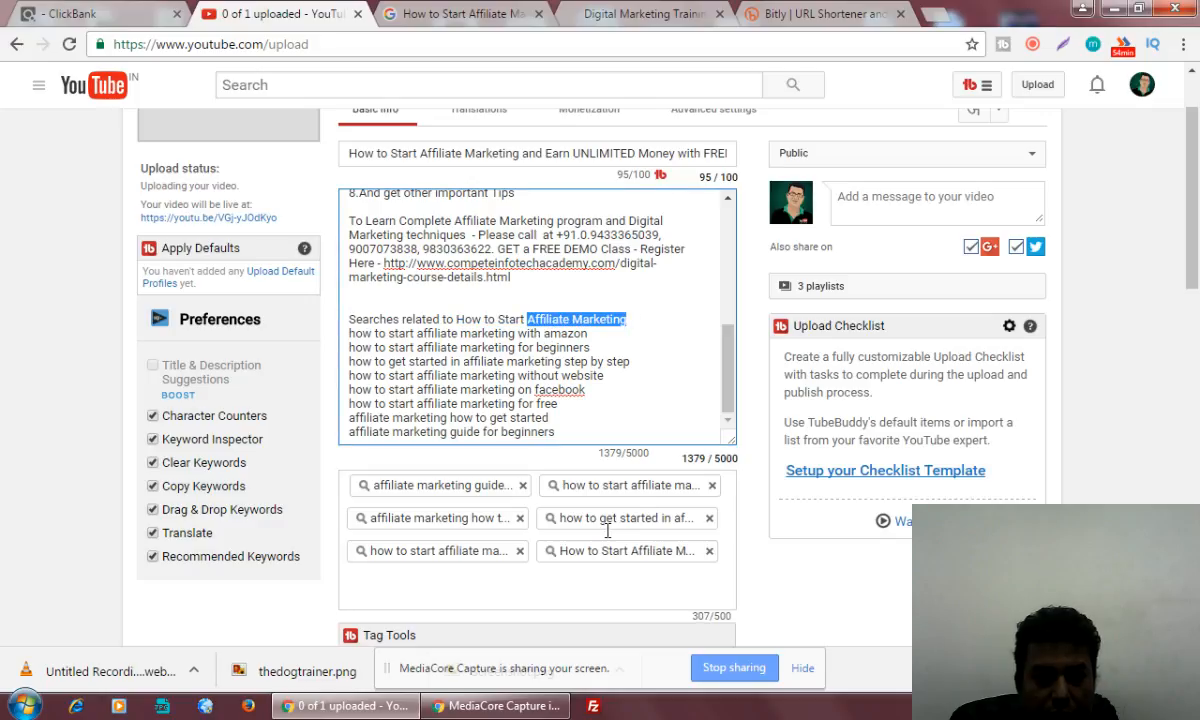
{"action": "left_click", "coordinate": [495, 594]}
{"action": "key", "text": "ctrl+v"}
{"action": "key", "text": "Return"}
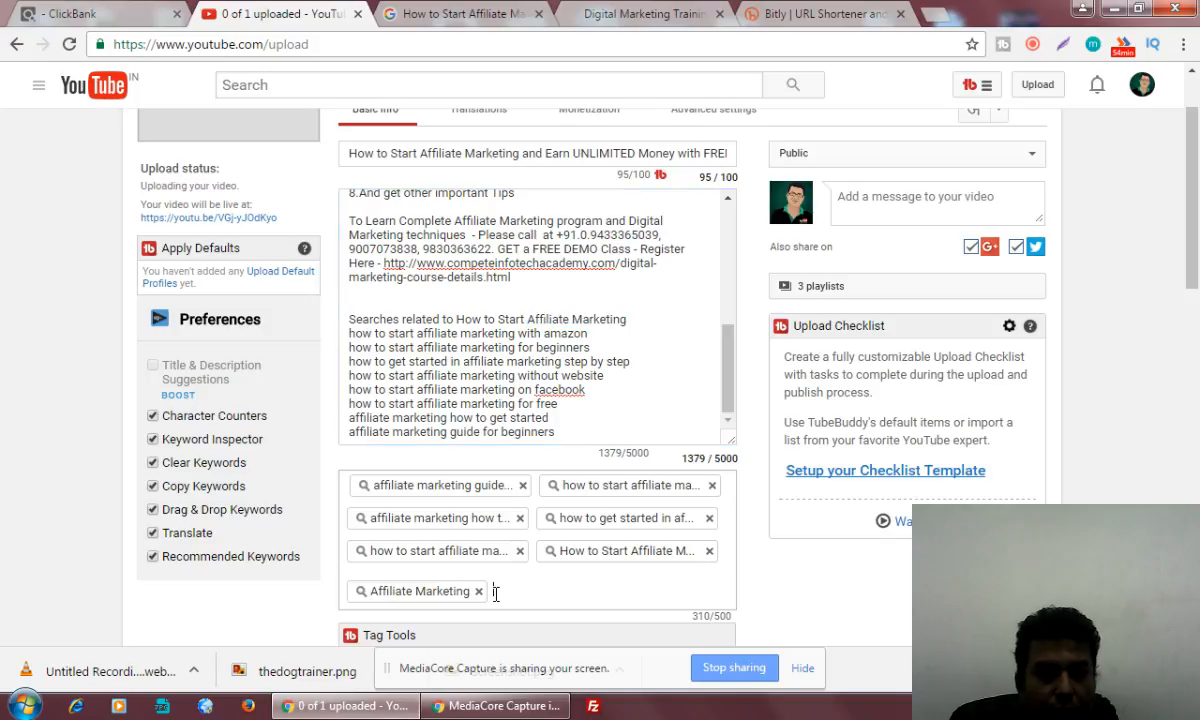
Add the presenter's name as another tag after "Affiliate Marketing"
{"action": "left_click", "coordinate": [733, 413]}
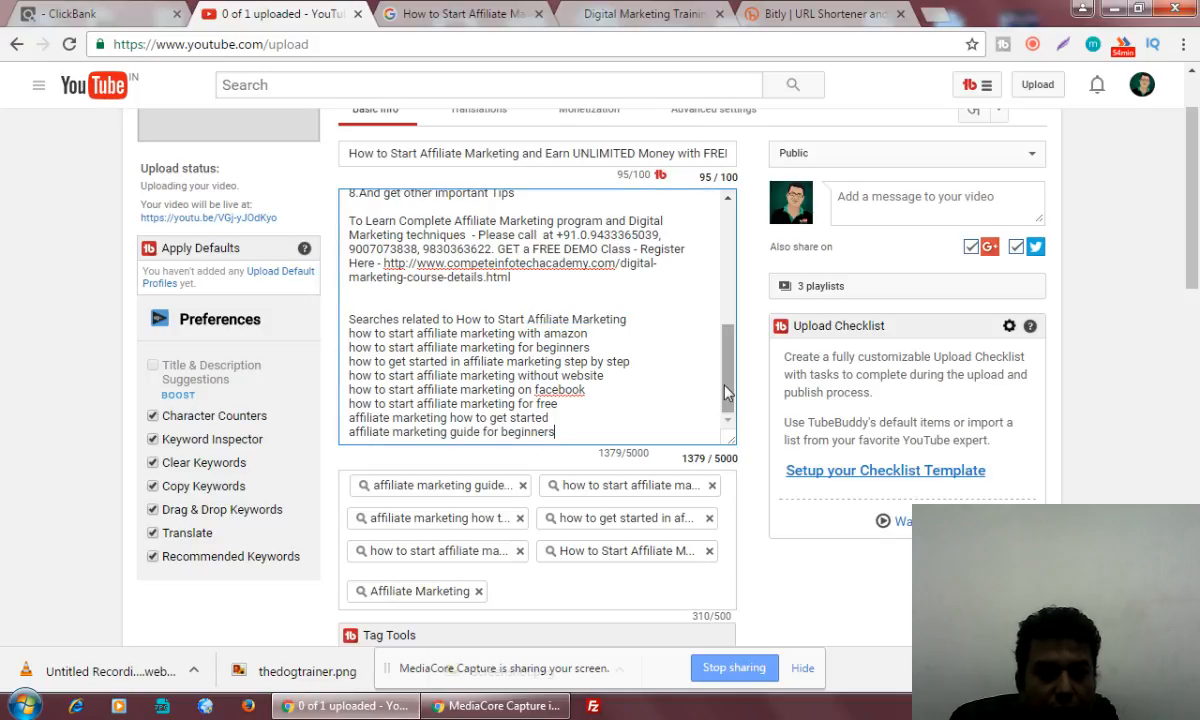
{"action": "mouse_move", "coordinate": [725, 390]}
{"action": "left_mouse_down"}
{"action": "mouse_move", "coordinate": [731, 350]}
{"action": "mouse_move", "coordinate": [731, 400]}
{"action": "left_mouse_up"}
{"action": "left_click", "coordinate": [552, 601]}
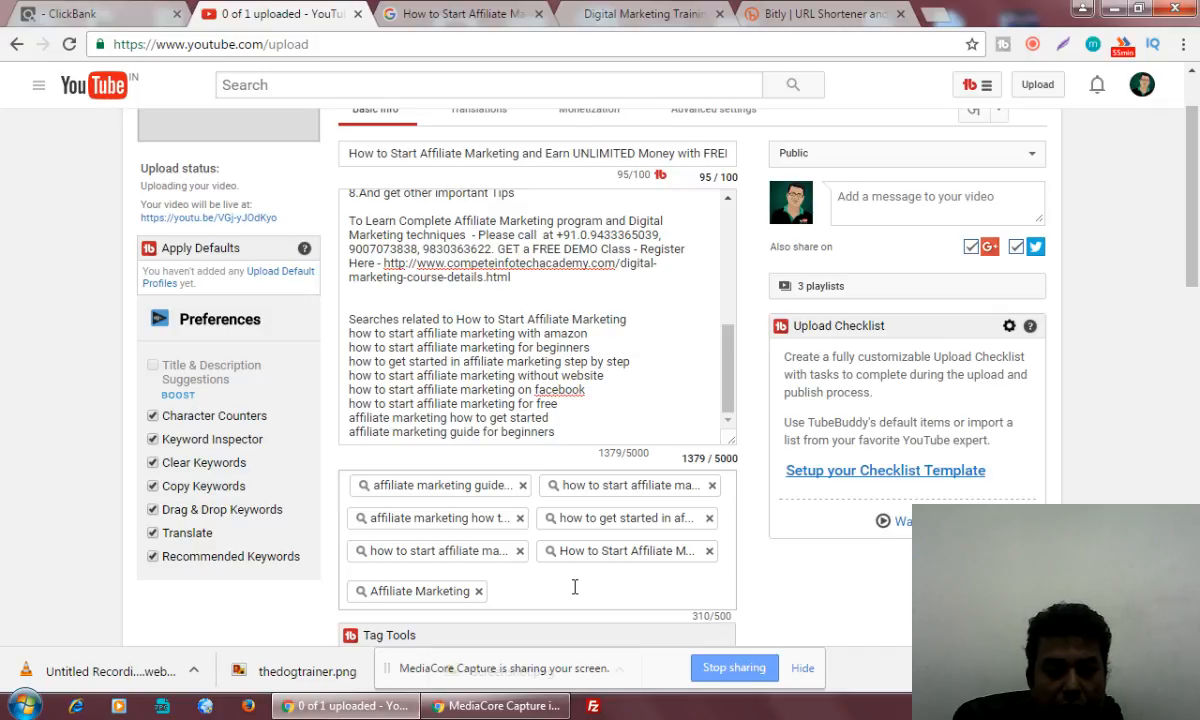
{"action": "type", "text": "bidyut"}
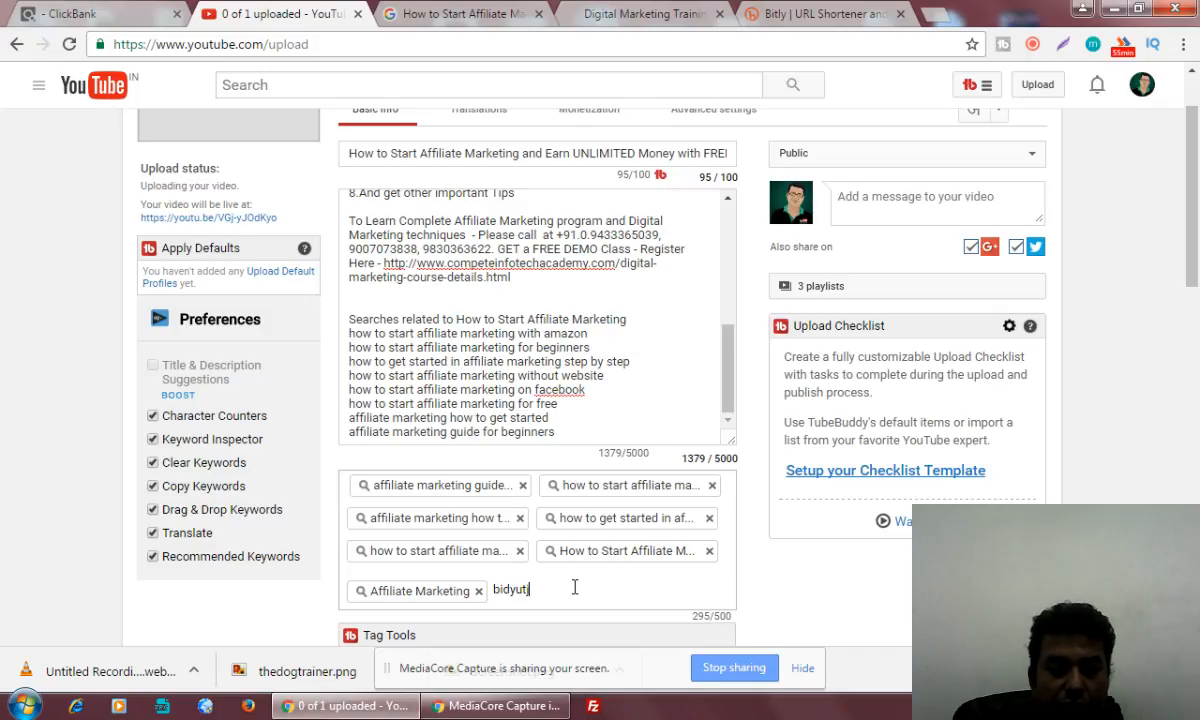
{"action": "type", "text": "ji"}
{"action": "key", "text": "Return"}
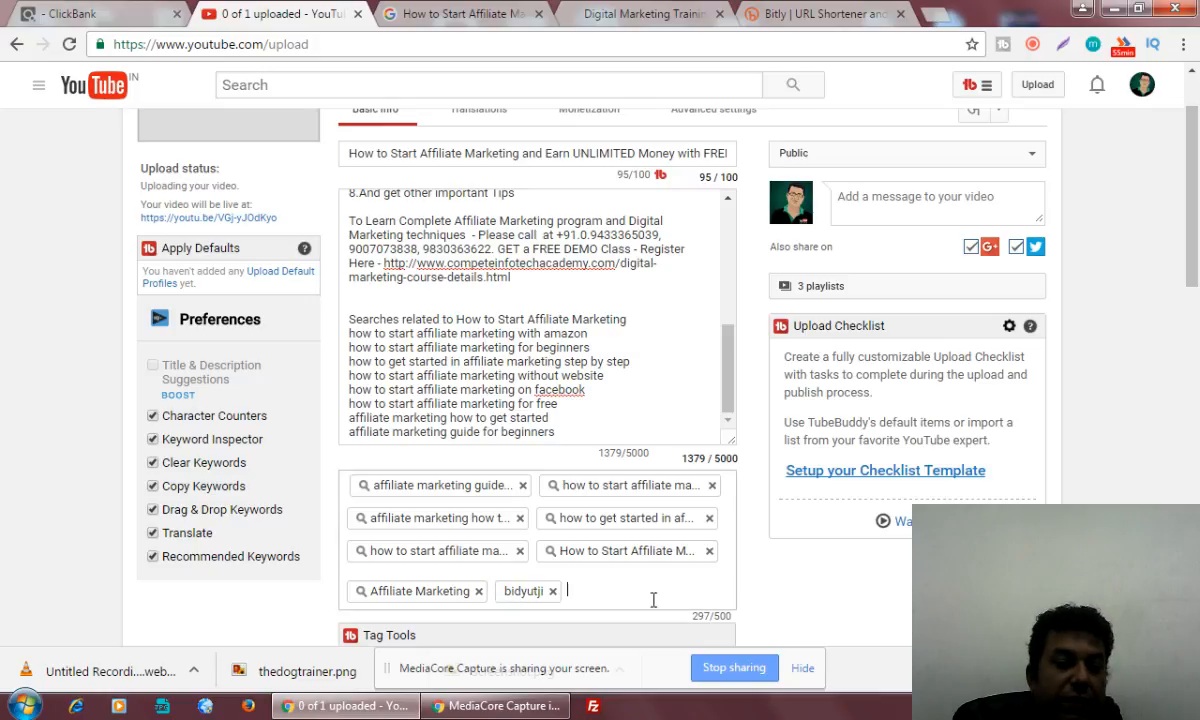
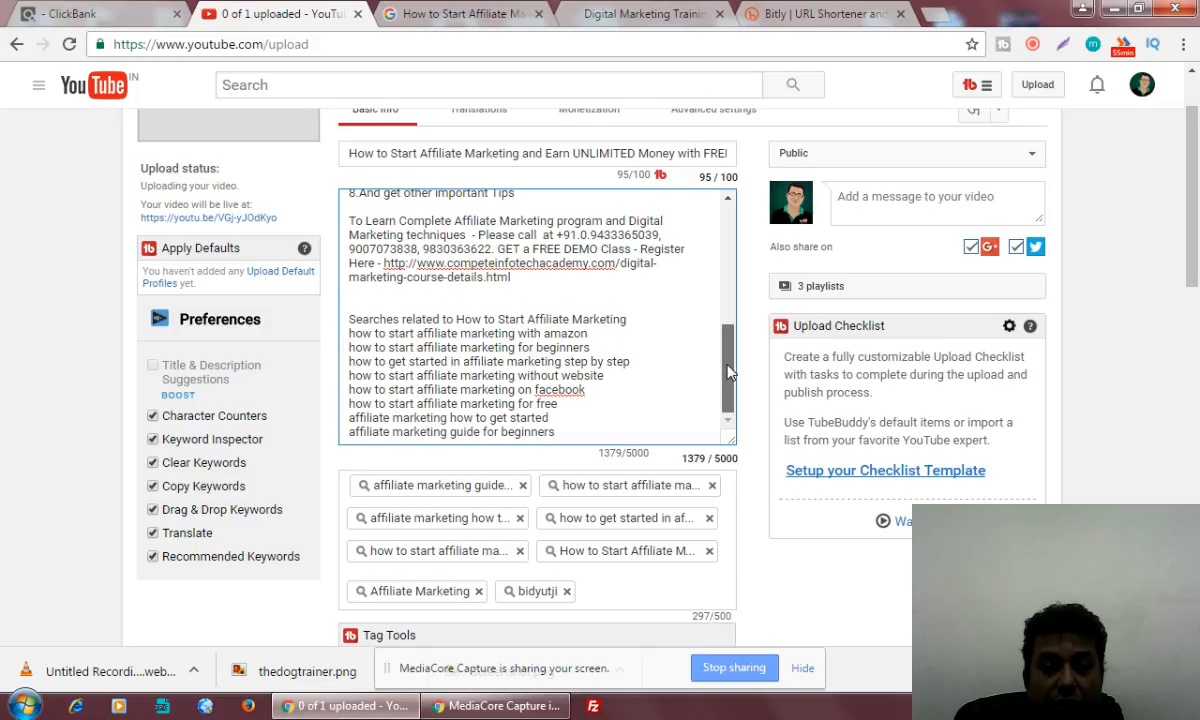
Add "free training" as the last tag of the video
{"action": "mouse_move", "coordinate": [728, 372]}
{"action": "left_mouse_down"}
{"action": "mouse_move", "coordinate": [728, 340]}
{"action": "mouse_move", "coordinate": [728, 372]}
{"action": "left_mouse_up"}
{"action": "left_click", "coordinate": [615, 583]}
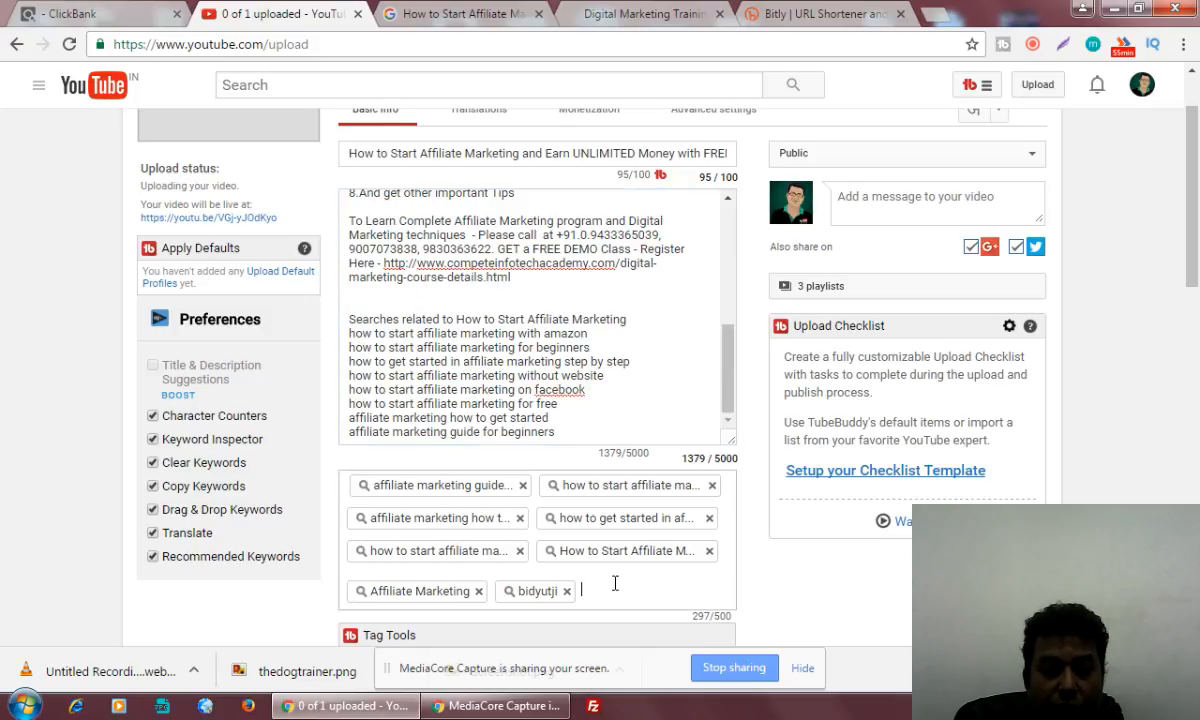
{"action": "type", "text": "free tr"}
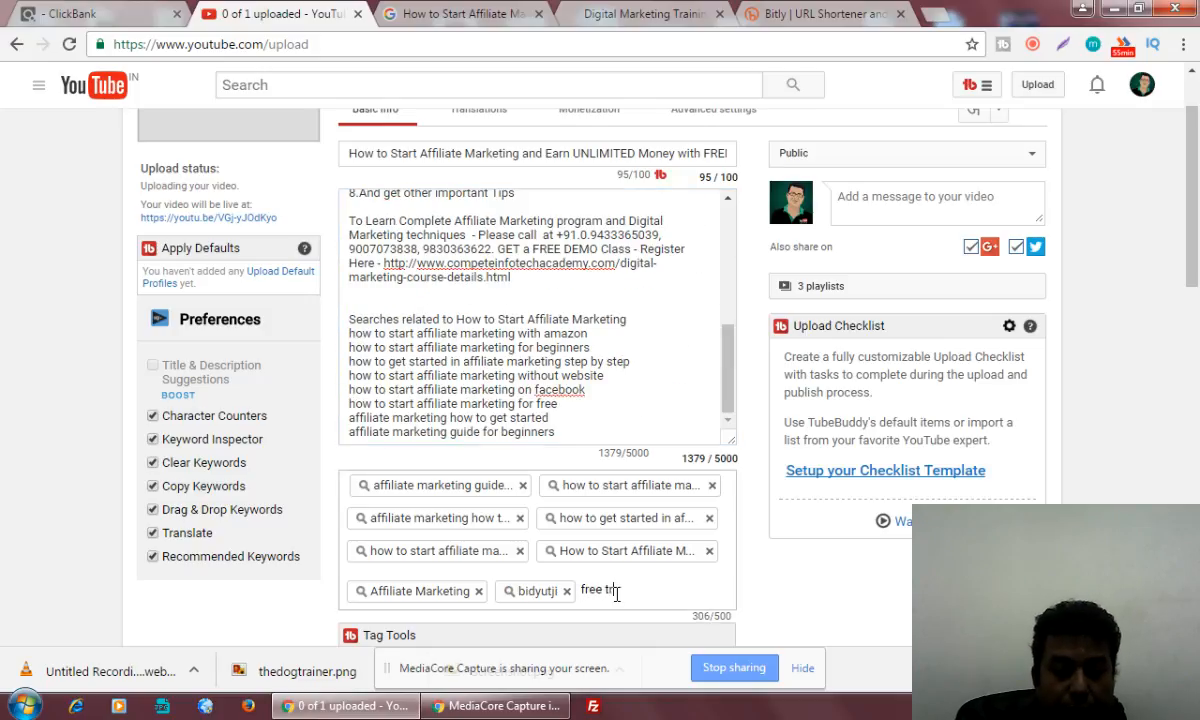
{"action": "type", "text": "aining"}
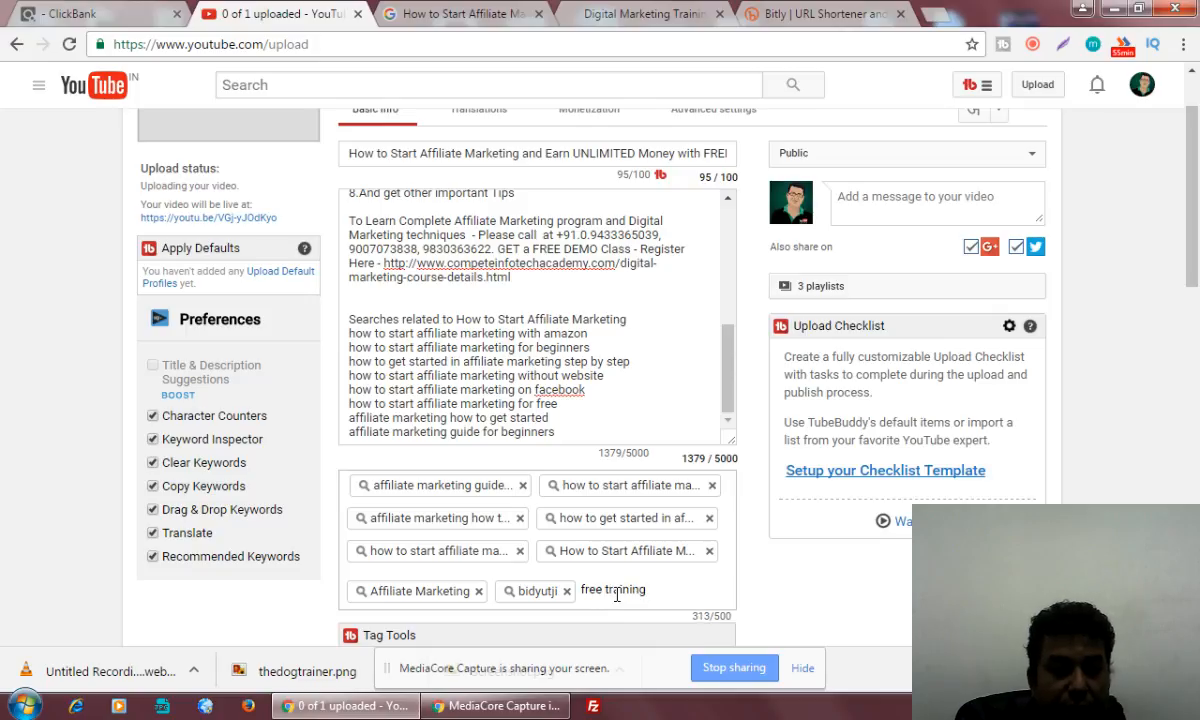
{"action": "key", "text": "Return"}
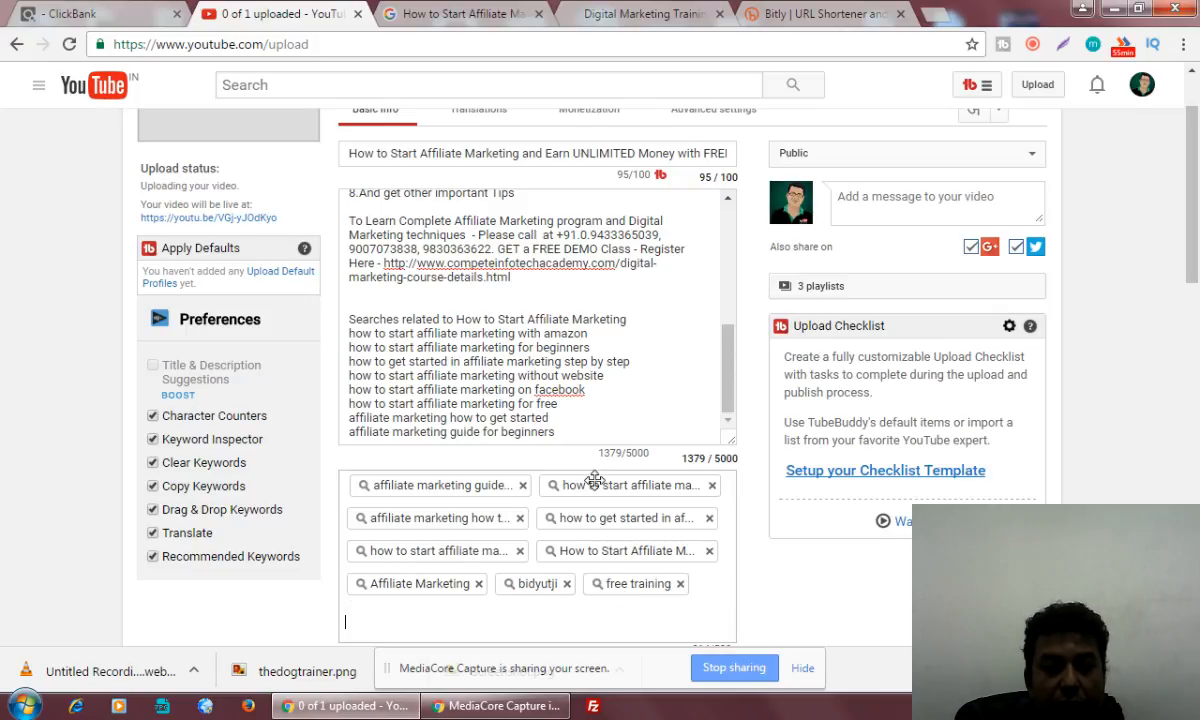
Review the video's monetization and advanced settings, and return to the basic info to check the title
{"action": "left_click_drag", "start_coordinate": [732, 345], "coordinate": [733, 195]}
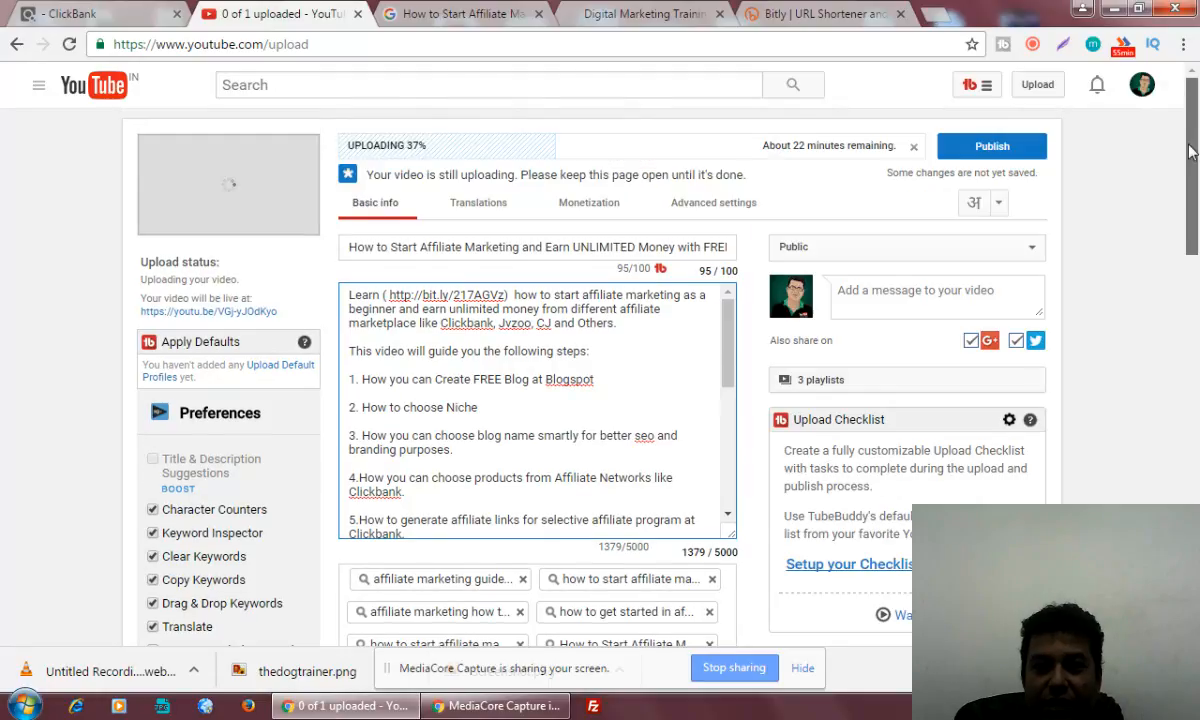
{"action": "scroll", "coordinate": [700, 290], "scroll_direction": "up", "scroll_amount": 1}
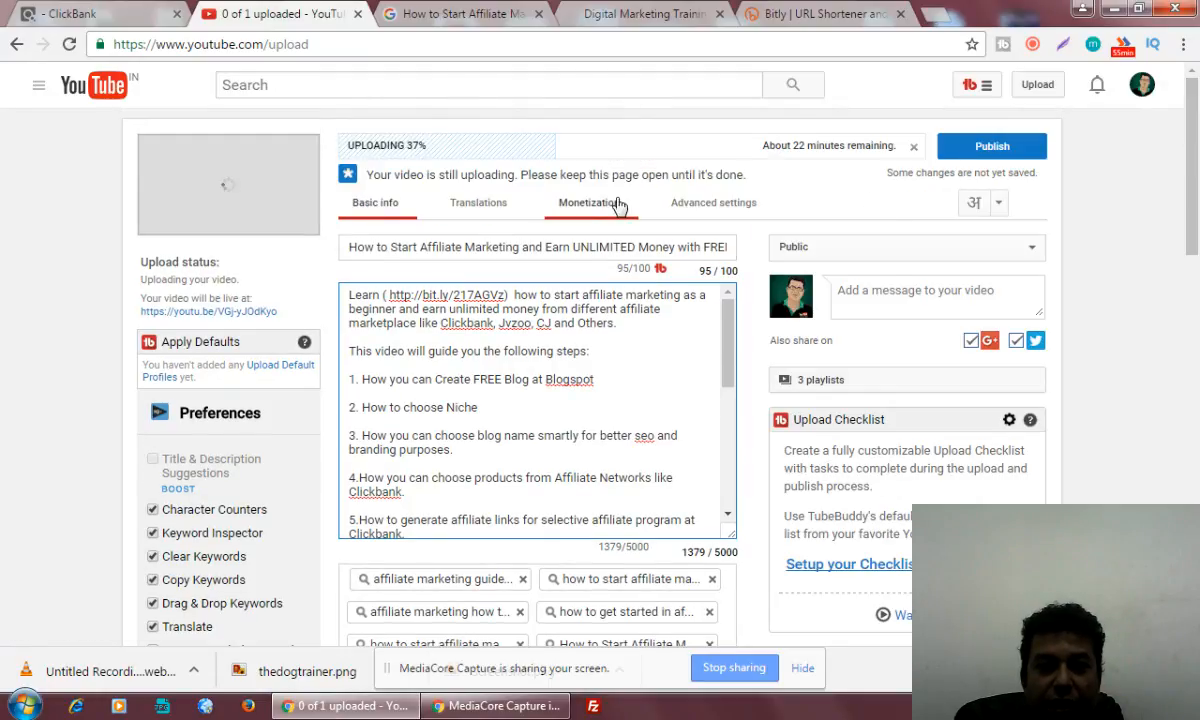
{"action": "left_click", "coordinate": [575, 203]}
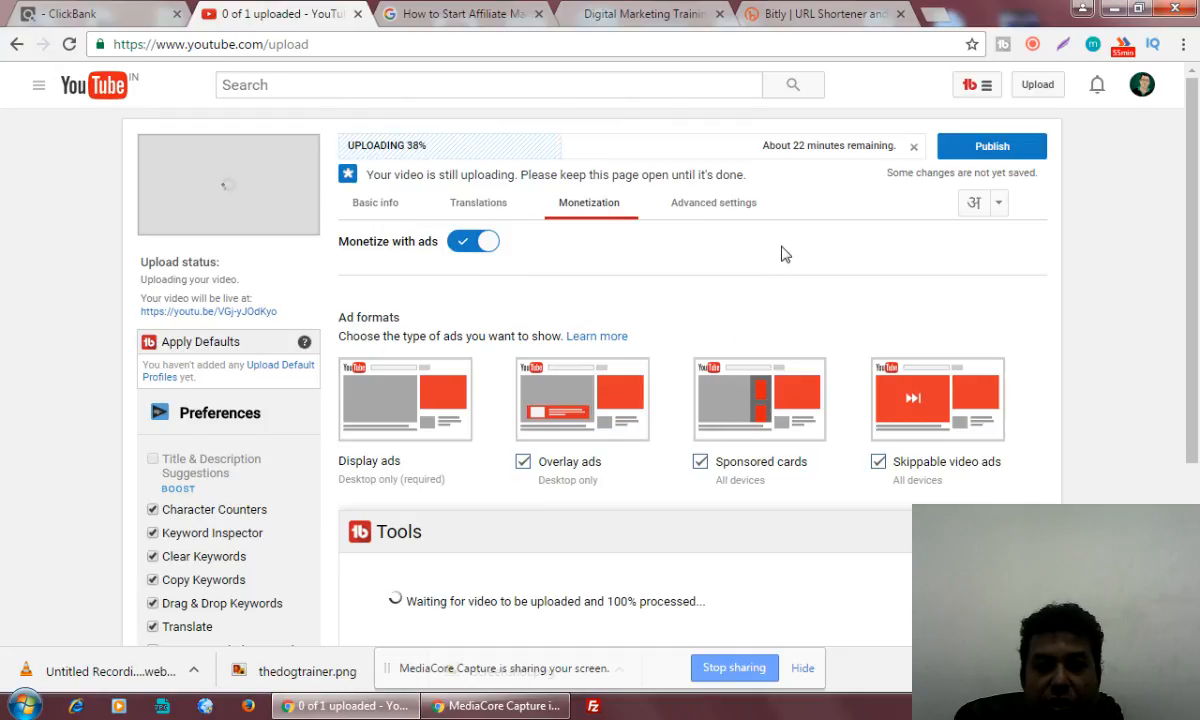
{"action": "left_click", "coordinate": [704, 212]}
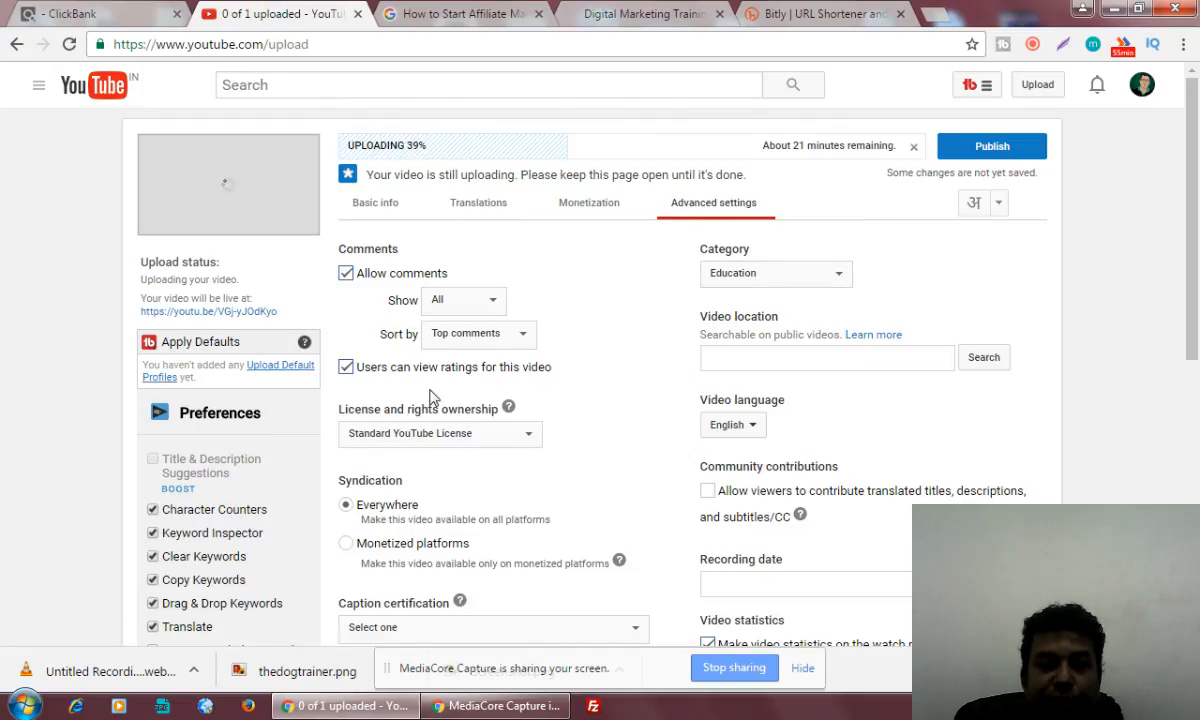
{"action": "left_click", "coordinate": [371, 213]}
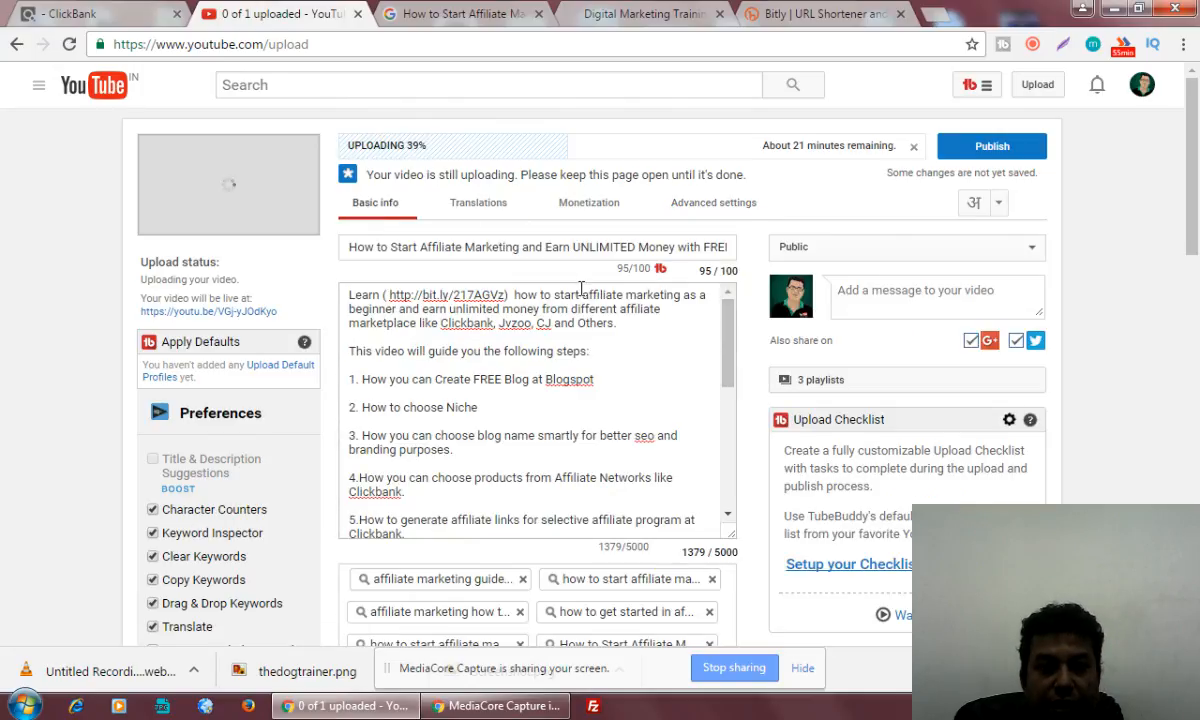
{"action": "left_click_drag", "start_coordinate": [729, 320], "coordinate": [732, 297]}
{"action": "left_click_drag", "start_coordinate": [343, 247], "coordinate": [757, 261]}
{"action": "left_click", "coordinate": [645, 366]}
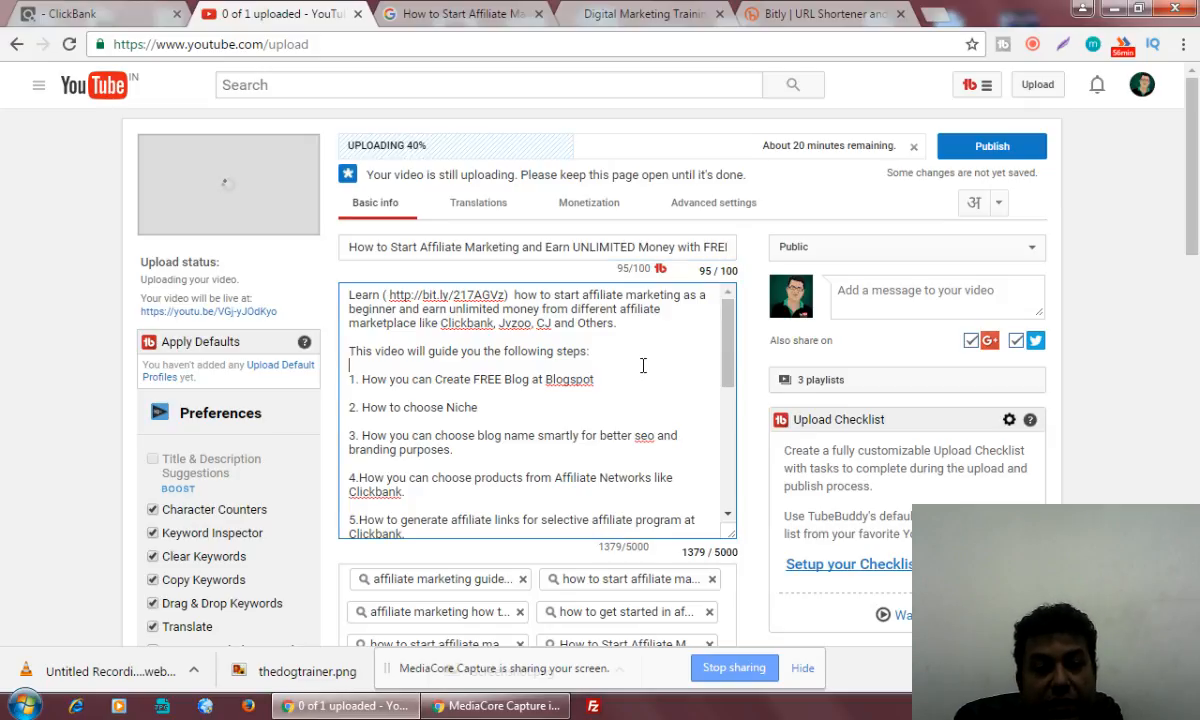
Insert blank lines after the description's first paragraph and switch the text input language to Bengali
{"action": "left_click", "coordinate": [662, 324]}
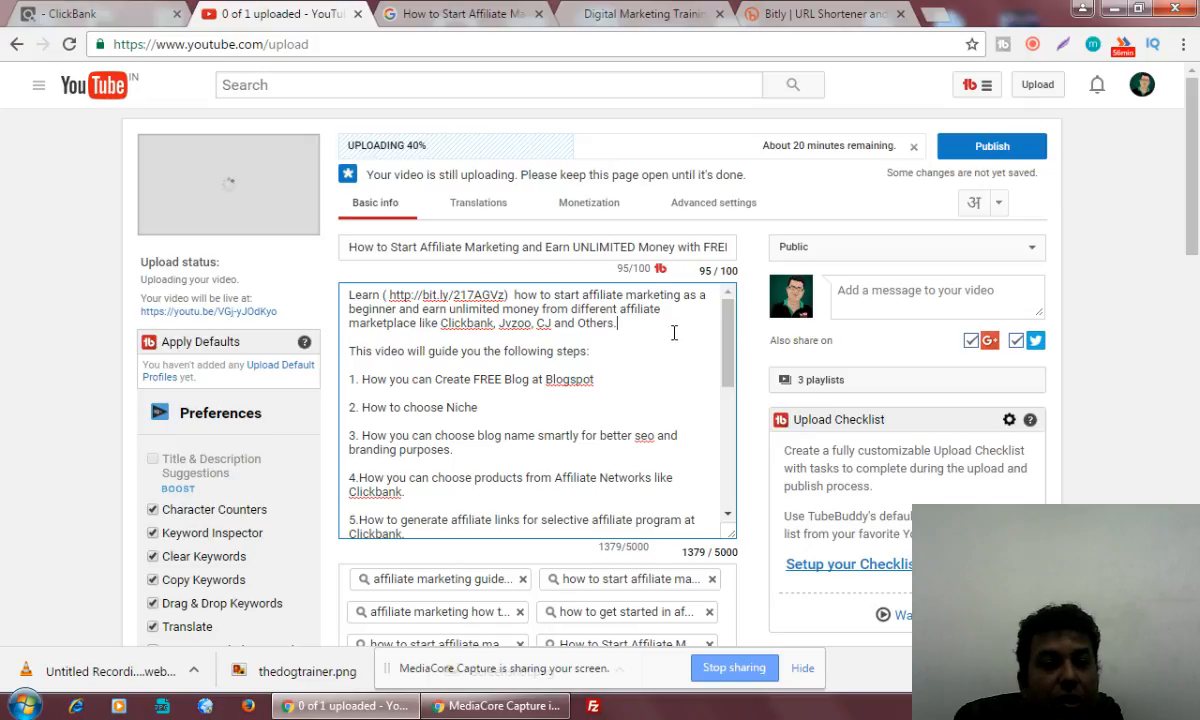
{"action": "key", "text": "Return"}
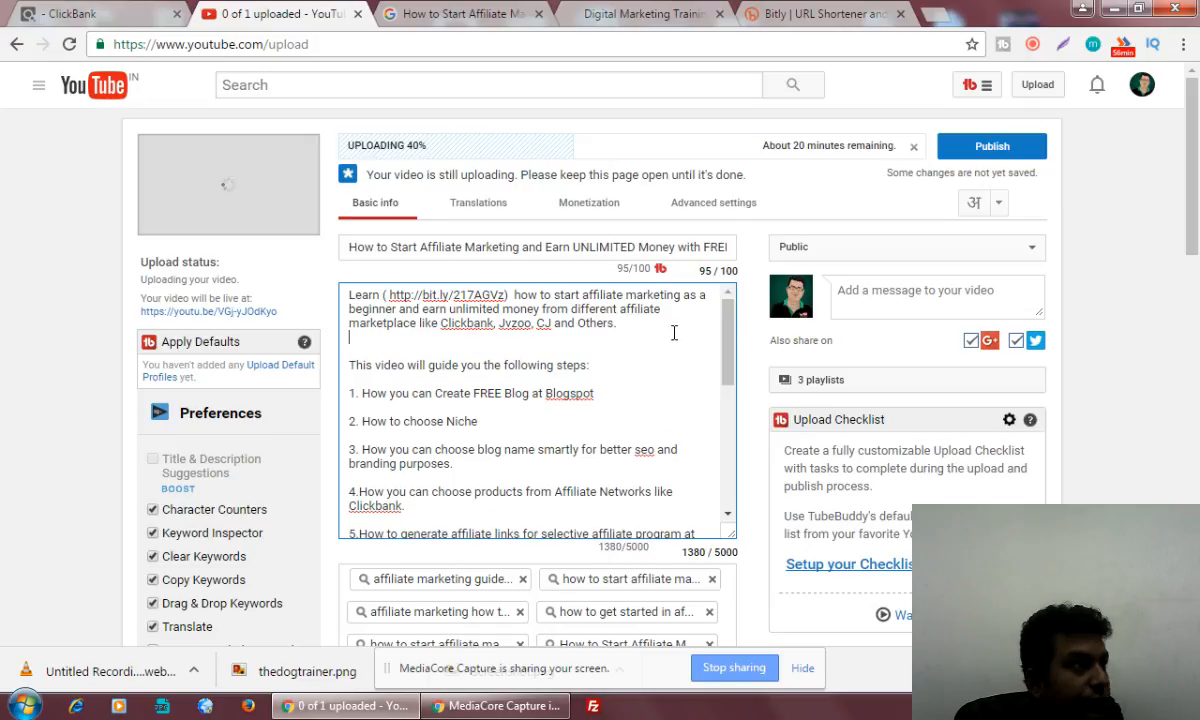
{"action": "key", "text": "Return"}
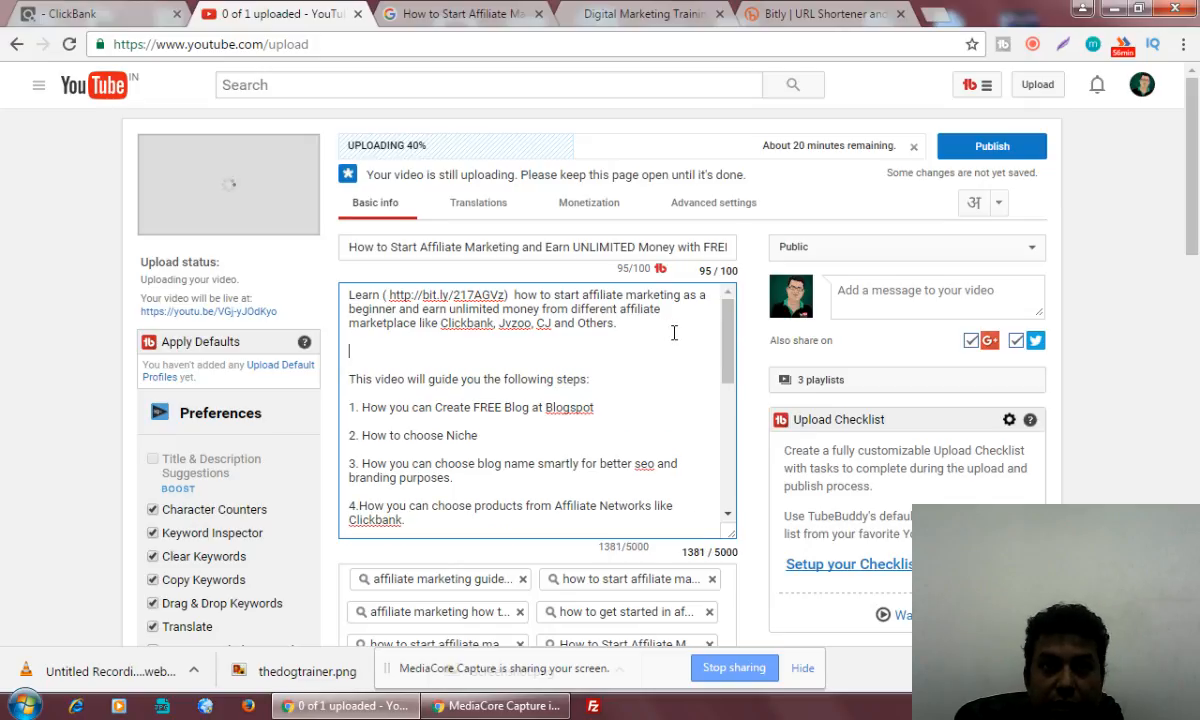
{"action": "left_click", "coordinate": [998, 204]}
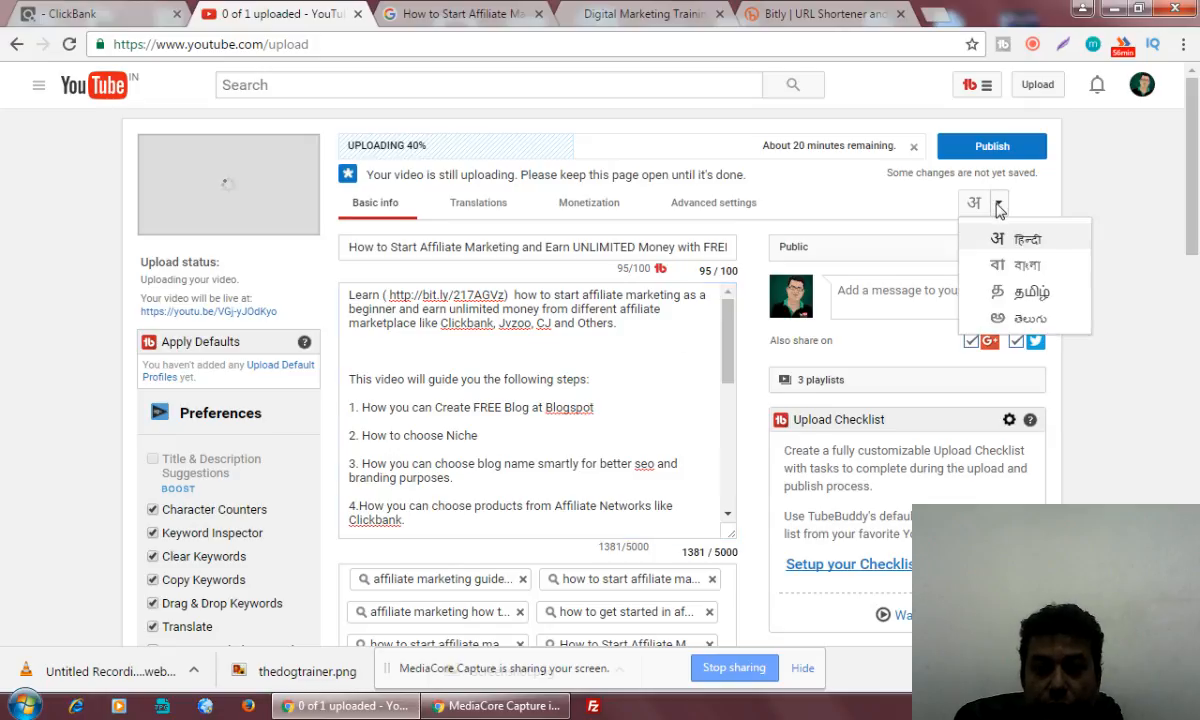
{"action": "left_click", "coordinate": [1000, 264]}
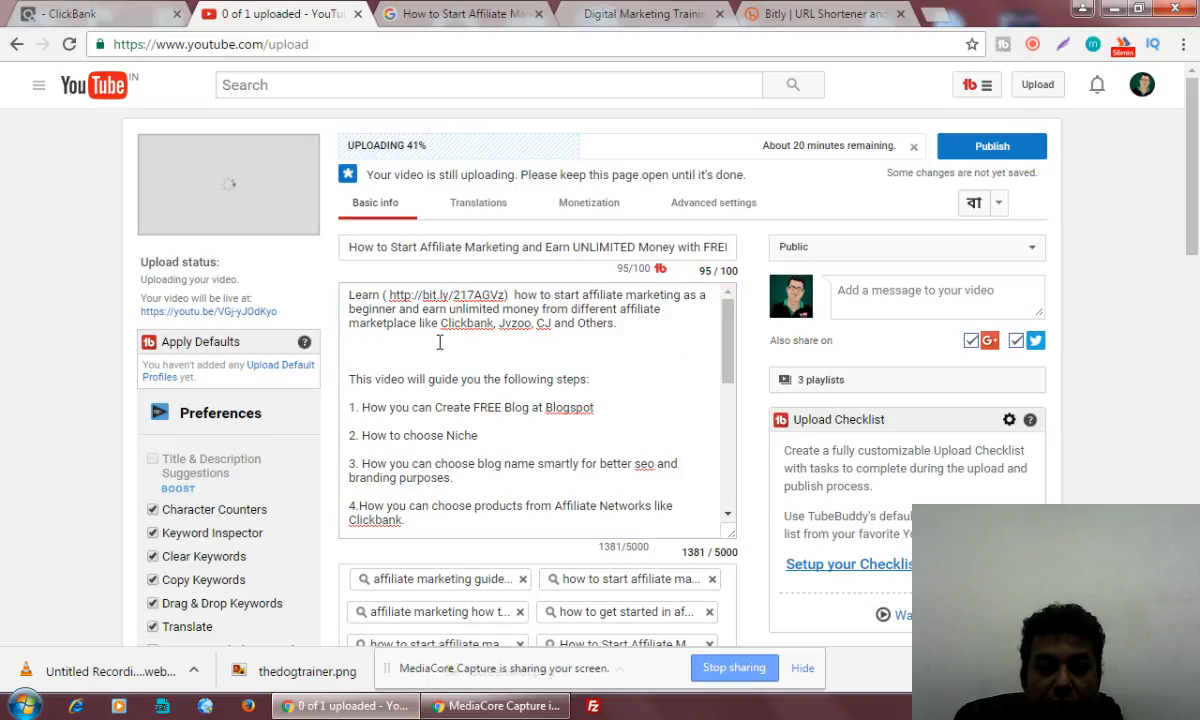
{"action": "left_click", "coordinate": [401, 341]}
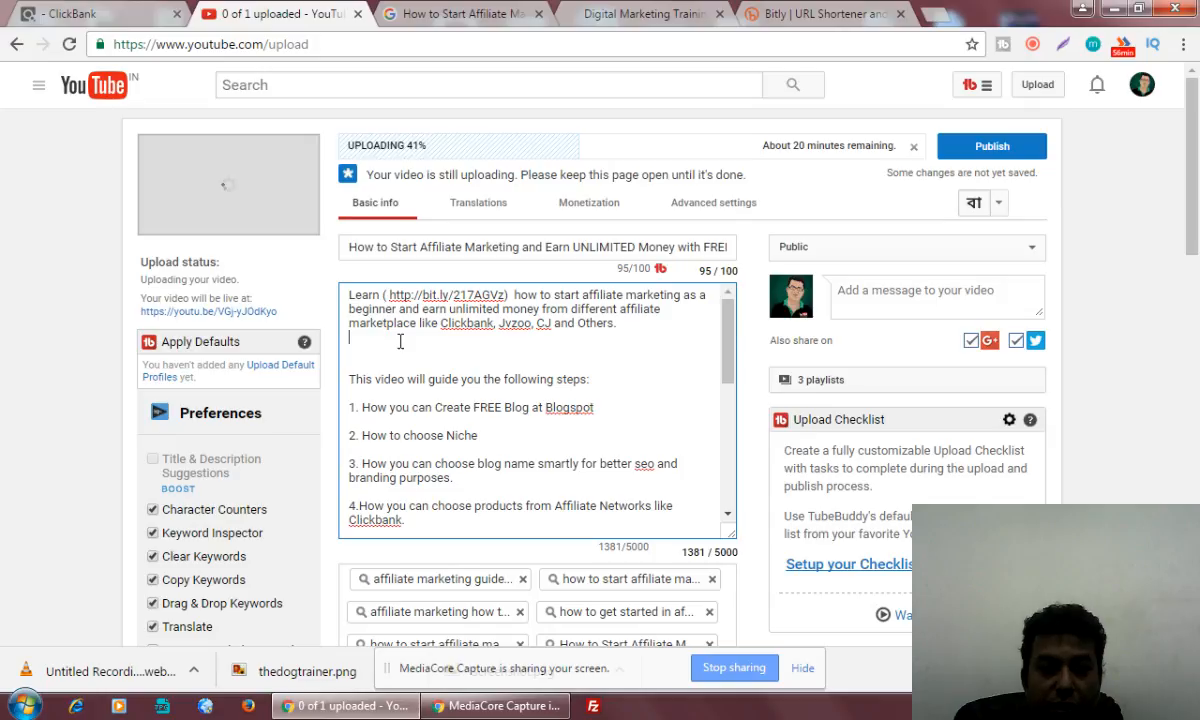
{"action": "key", "text": "Return"}
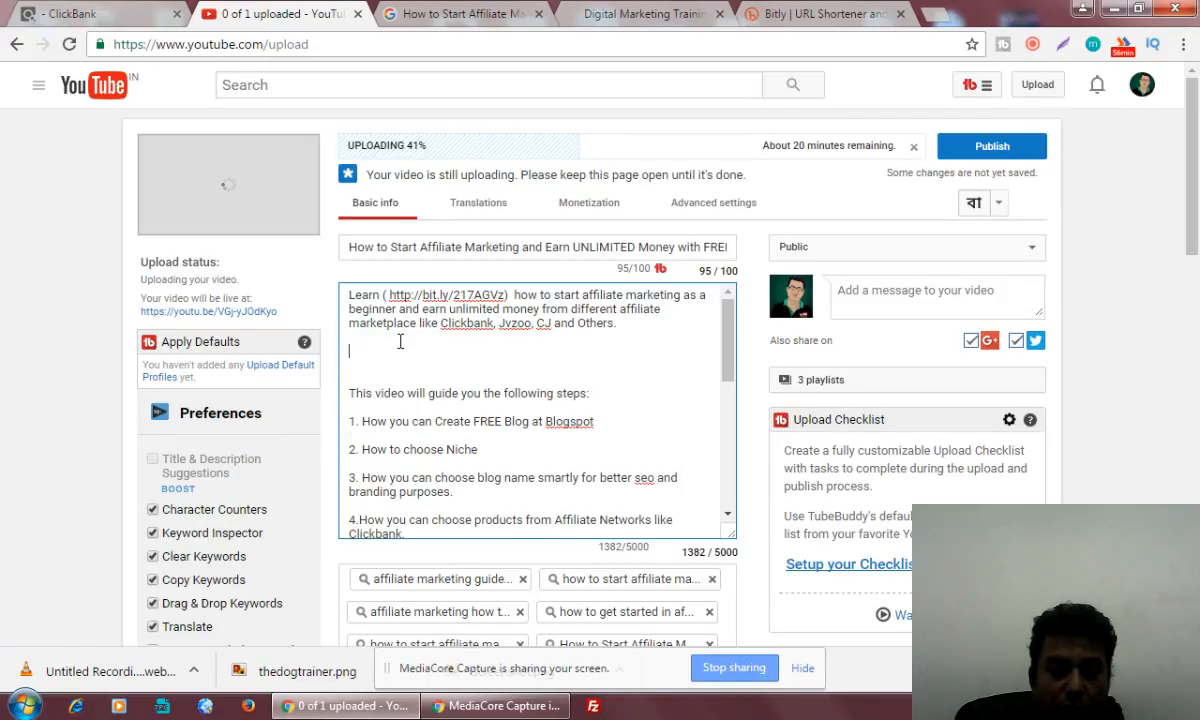
Write the Bengali heading "বাঙালি ভাই ও বোনেদের জন্য :" below the description's first paragraph
{"action": "type", "text": "ban"}
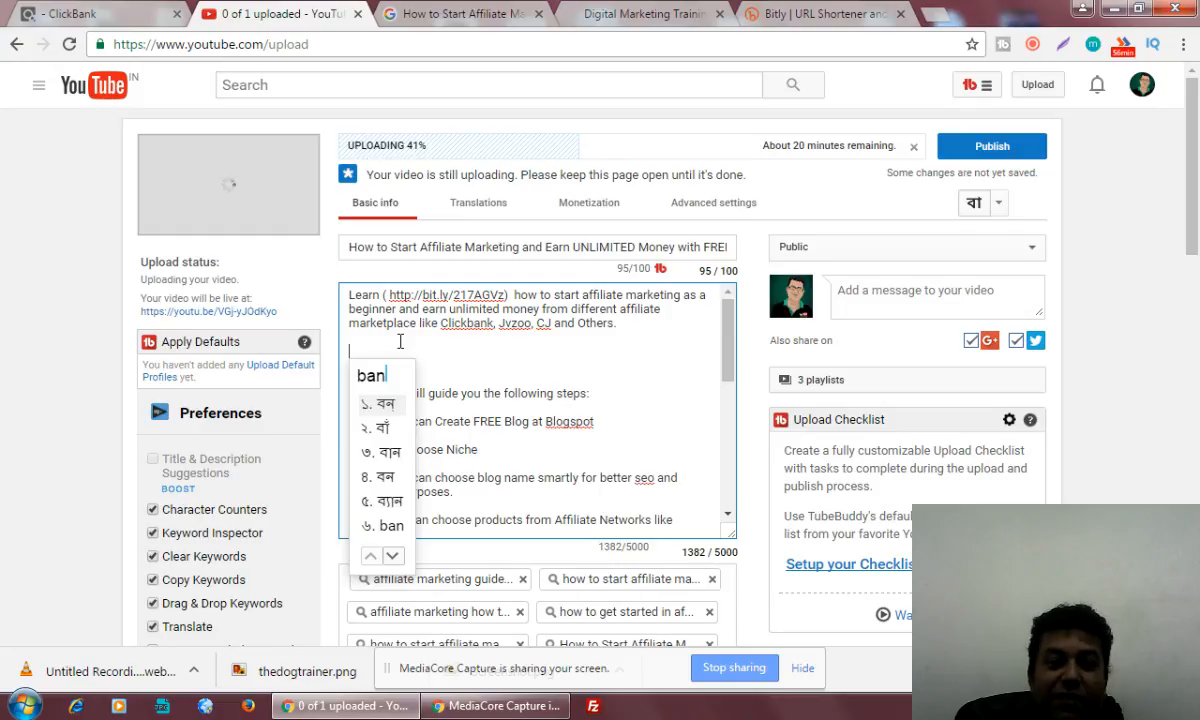
{"action": "type", "text": "gali bha"}
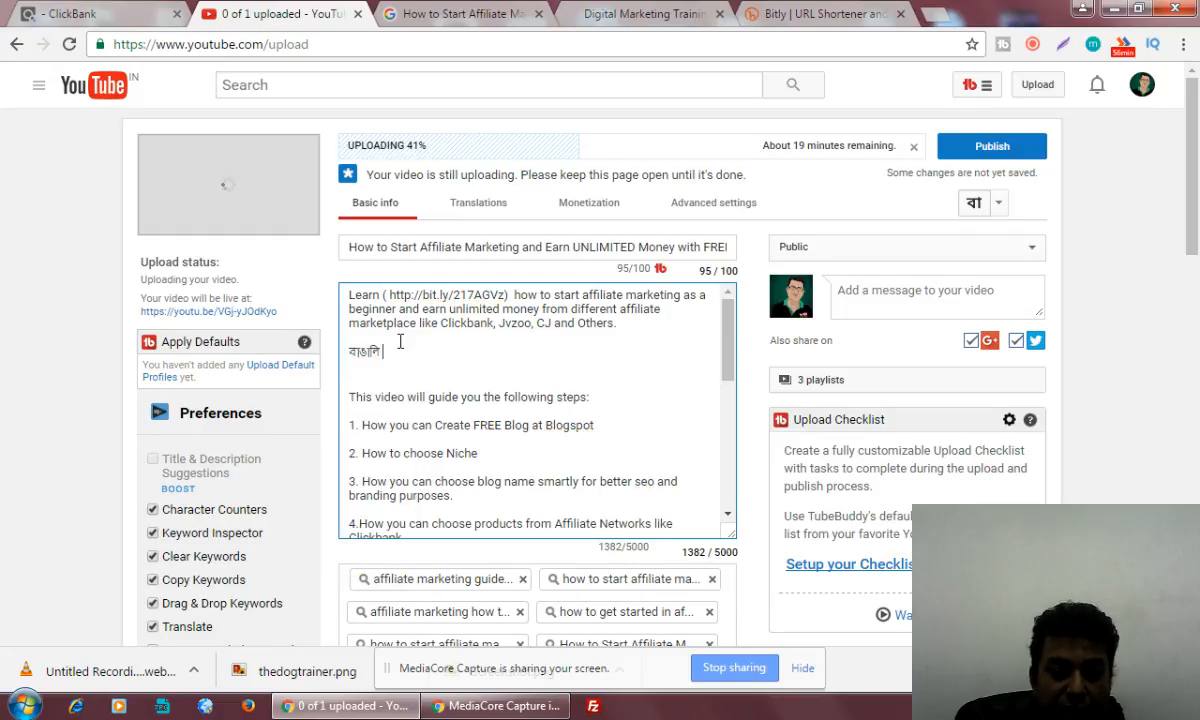
{"action": "type", "text": "i "}
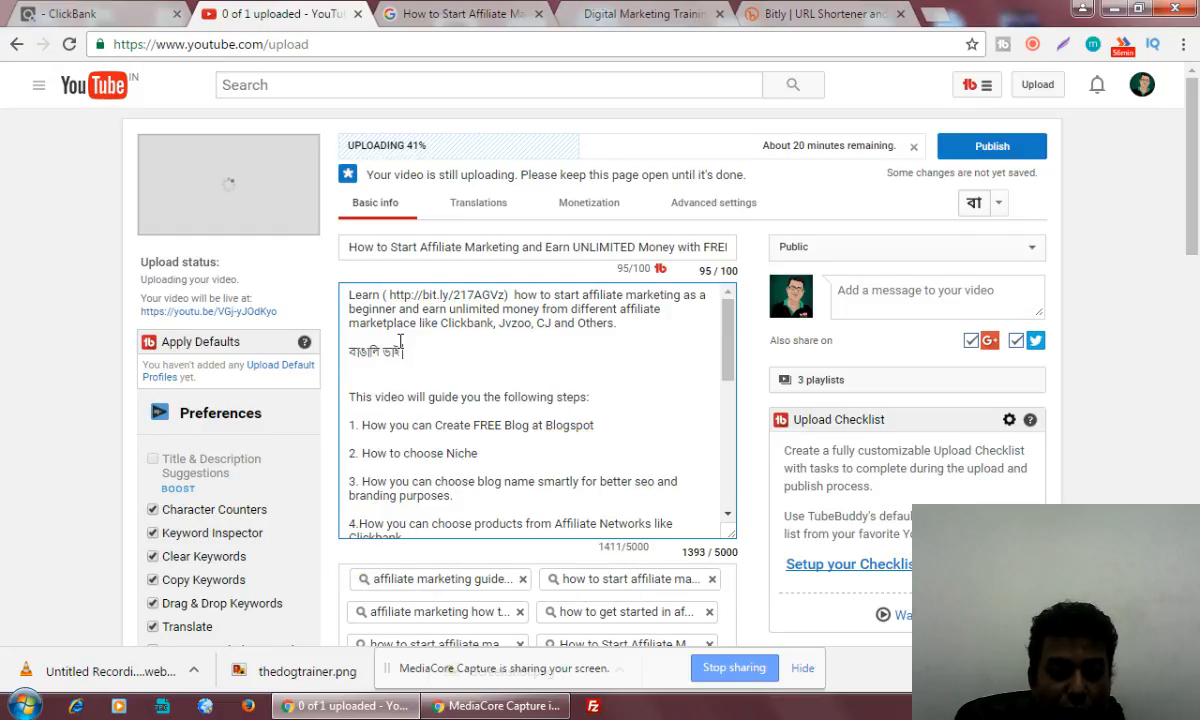
{"action": "type", "text": "o bhone"}
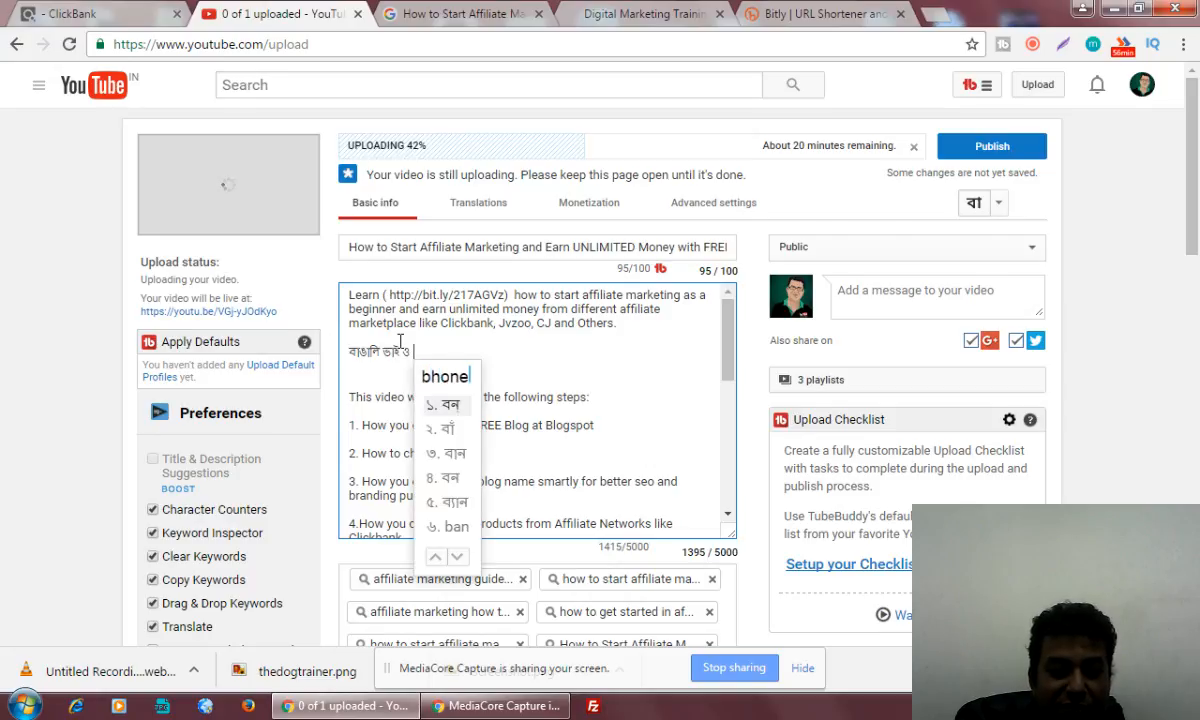
{"action": "type", "text": "der "}
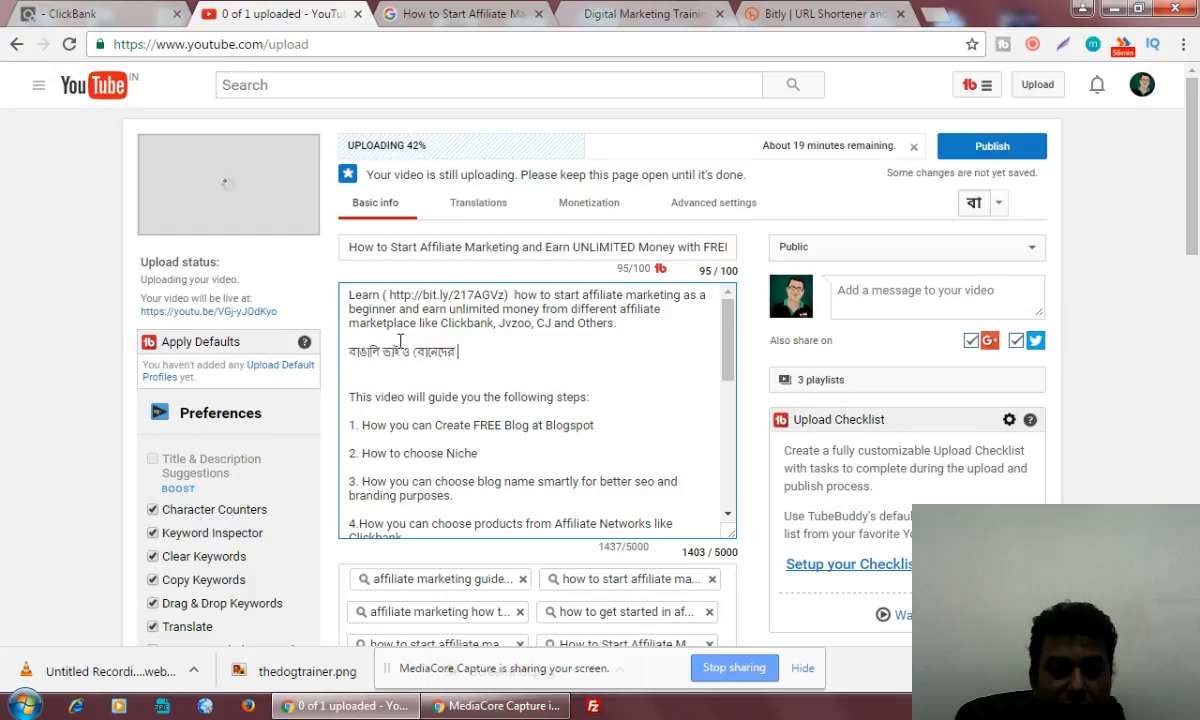
{"action": "type", "text": "jannyo"}
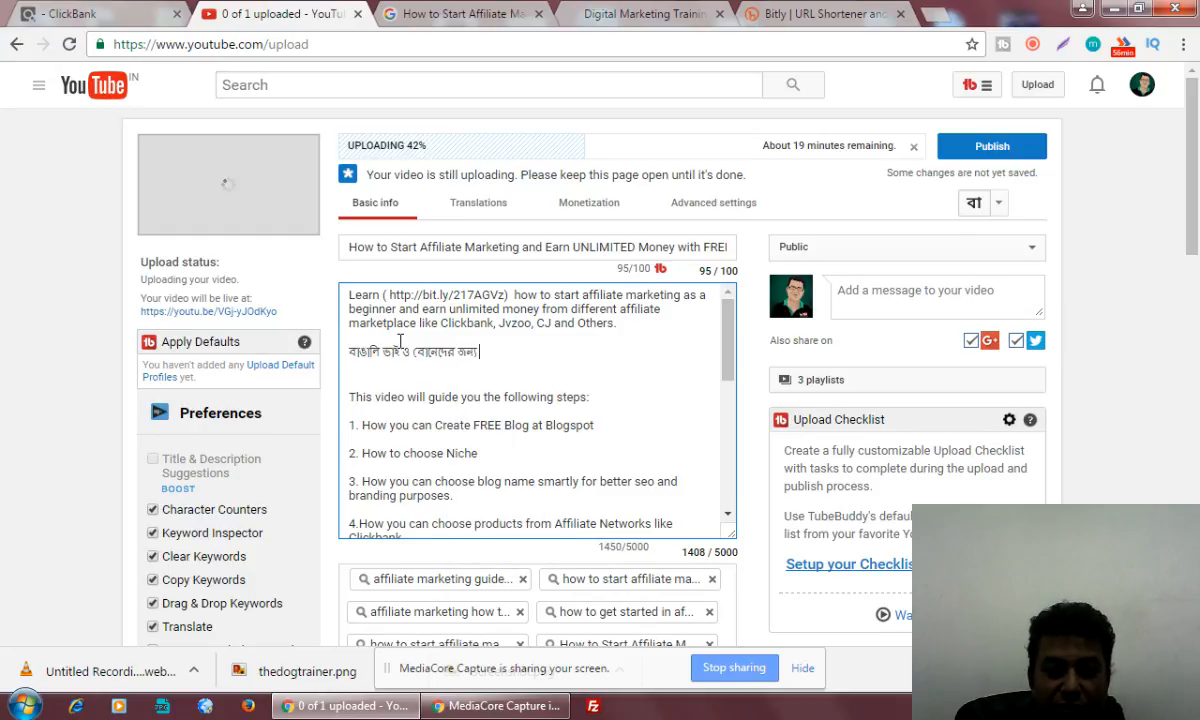
{"action": "type", "text": " :"}
{"action": "key", "text": "Return"}
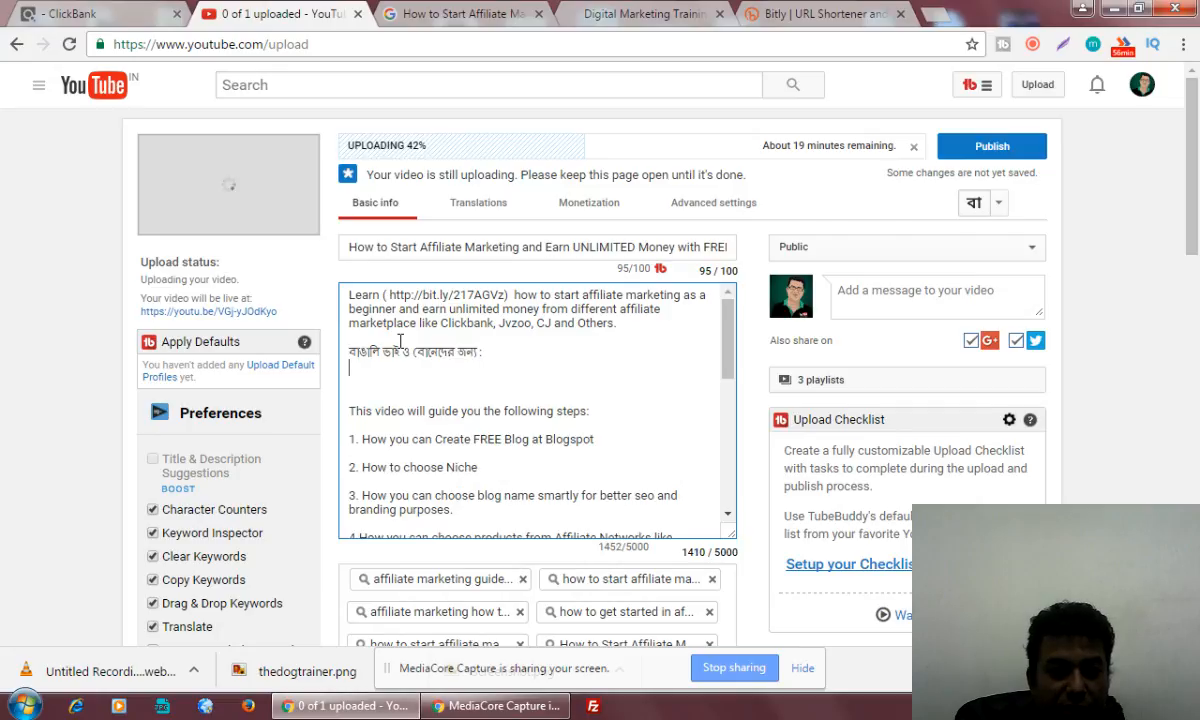
Leave a blank line under the Bengali heading and begin a sentence with "যদি তোমরা"
{"action": "key", "text": "Return"}
{"action": "type", "text": "jadi "}
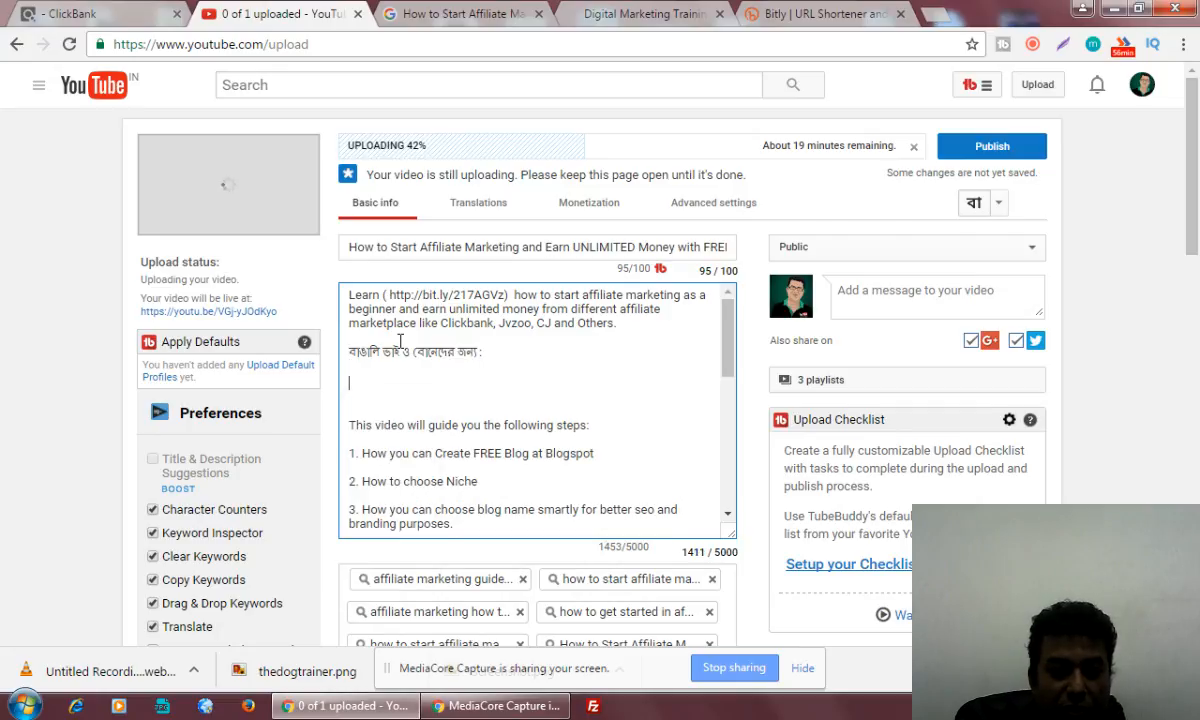
{"action": "type", "text": "tomra "}
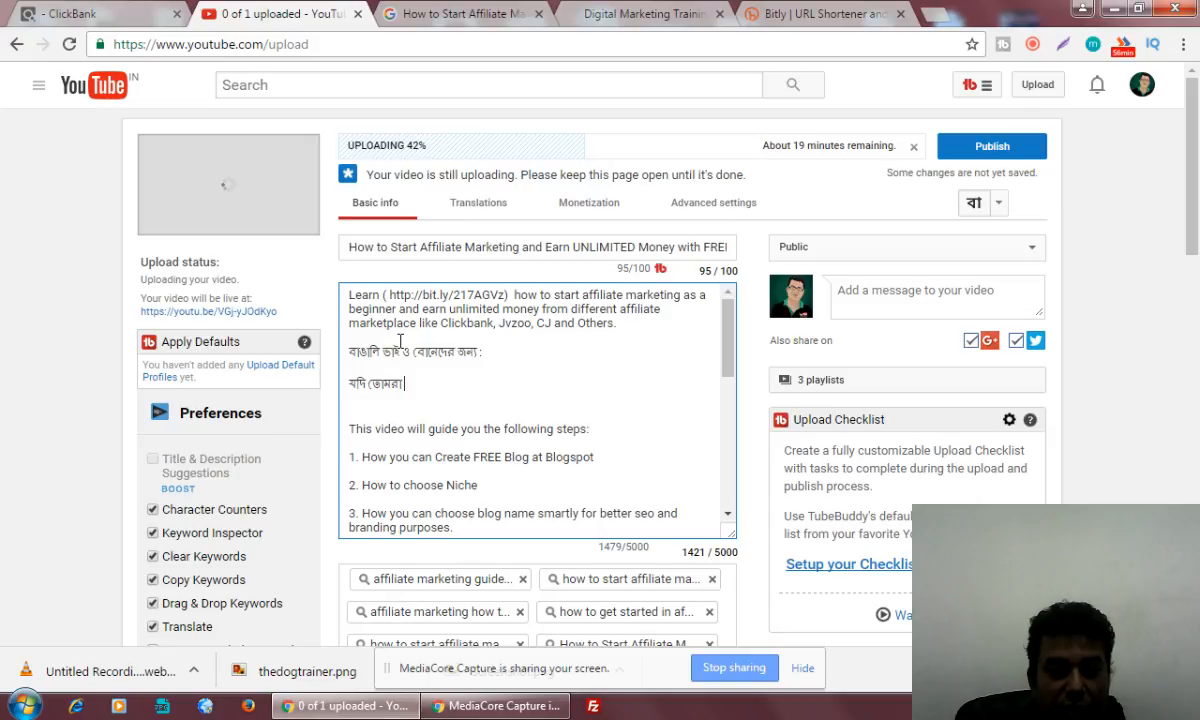
{"action": "type", "text": "affiliate m"}
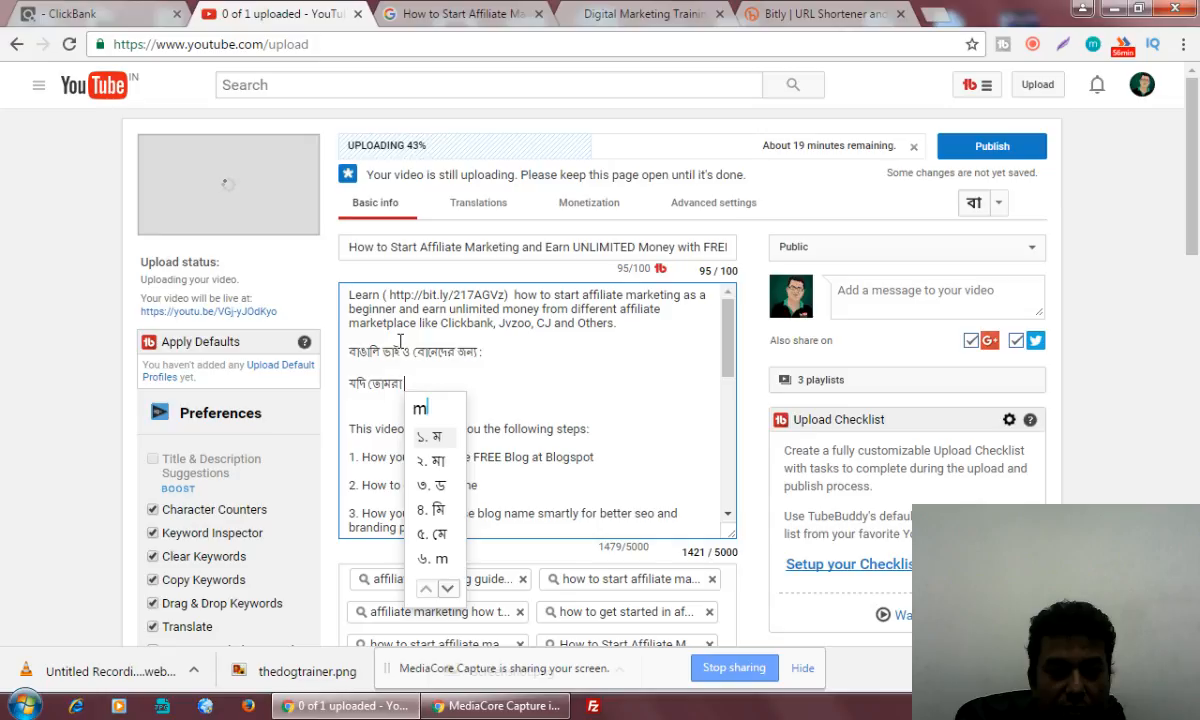
{"action": "key", "text": "BackSpace"}
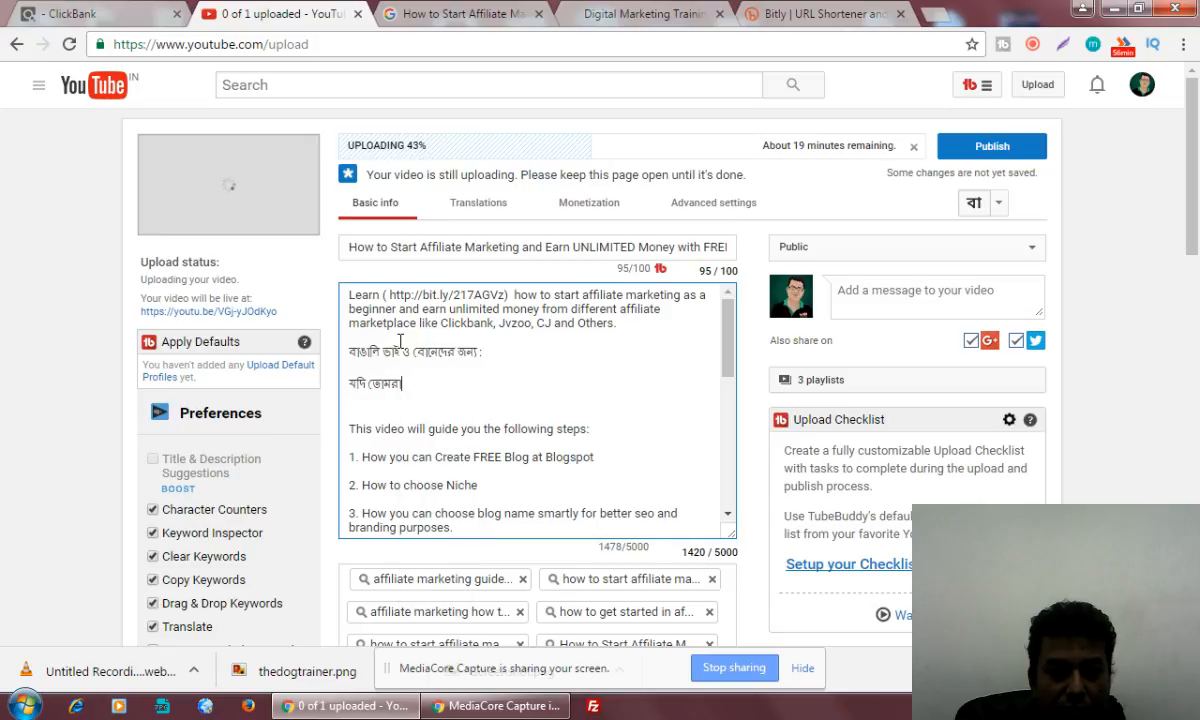
Continue the Bengali sentence with "এফিলিয়েট মার্কেটিং", removing the misspelled version of the first word
{"action": "type", "text": "affiliate"}
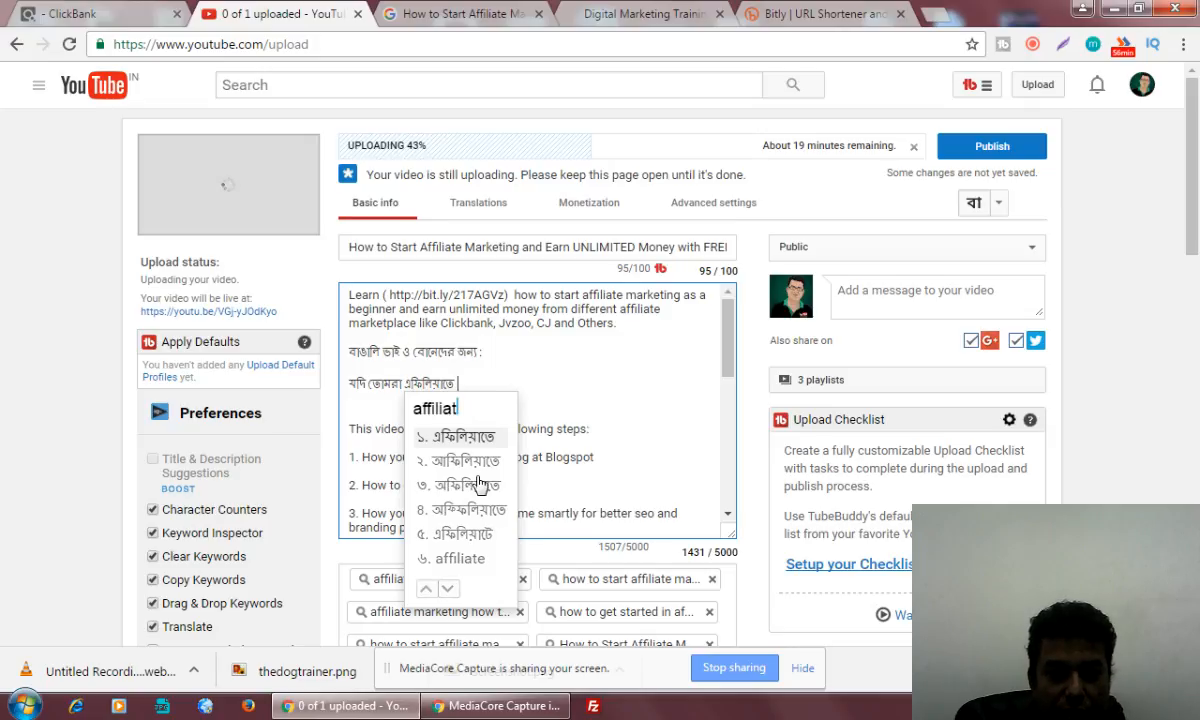
{"action": "key", "text": "BackSpace"}
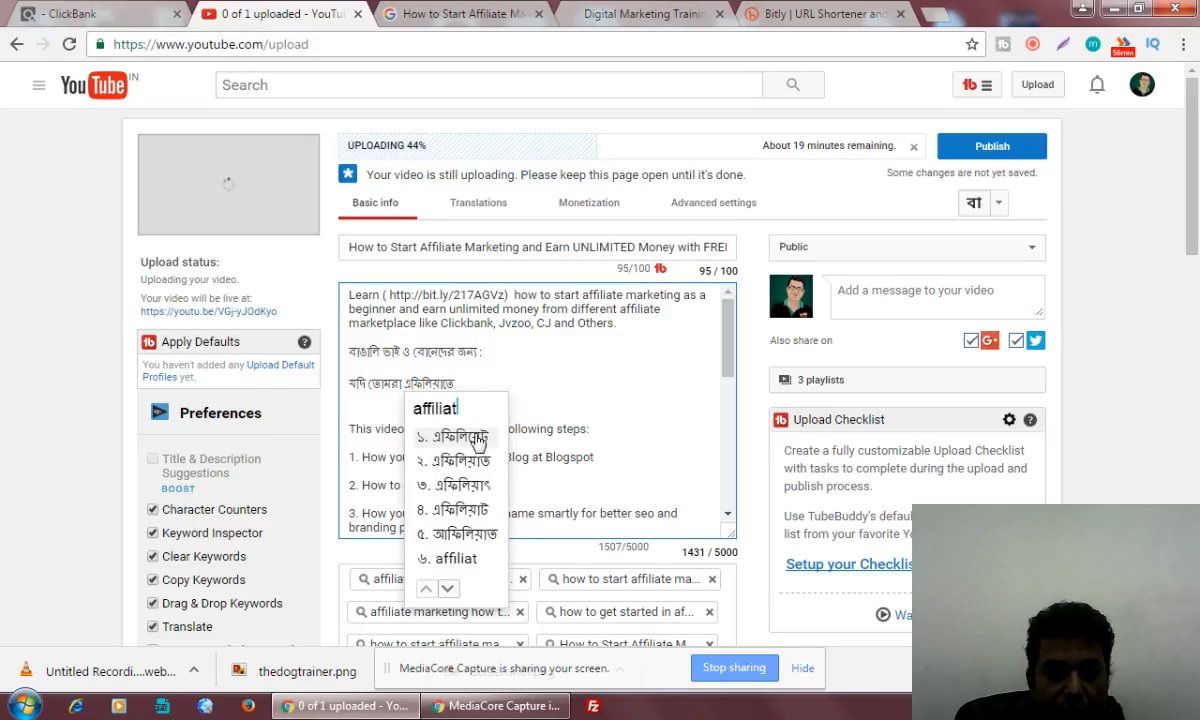
{"action": "key", "text": "space"}
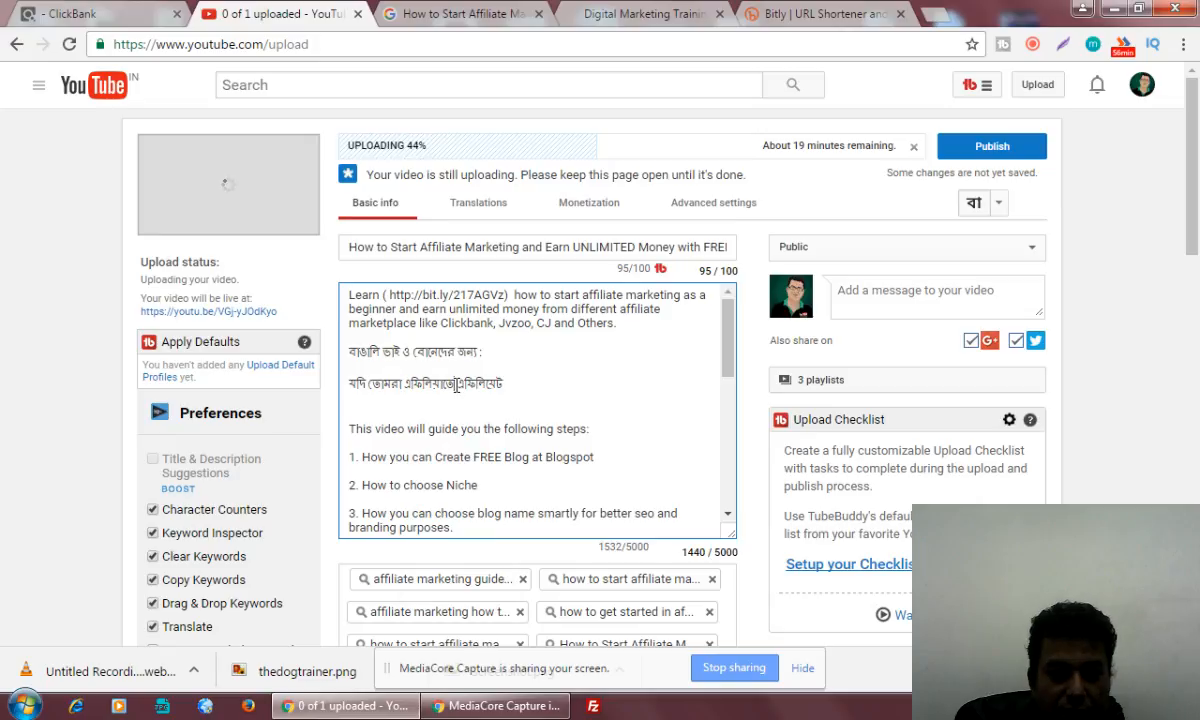
{"action": "key", "text": "BackSpace"}
{"action": "key", "text": "BackSpace"}
{"action": "key", "text": "BackSpace"}
{"action": "key", "text": "BackSpace"}
{"action": "key", "text": "BackSpace"}
{"action": "key", "text": "BackSpace"}
{"action": "key", "text": "BackSpace"}
{"action": "key", "text": "BackSpace"}
{"action": "key", "text": "BackSpace"}
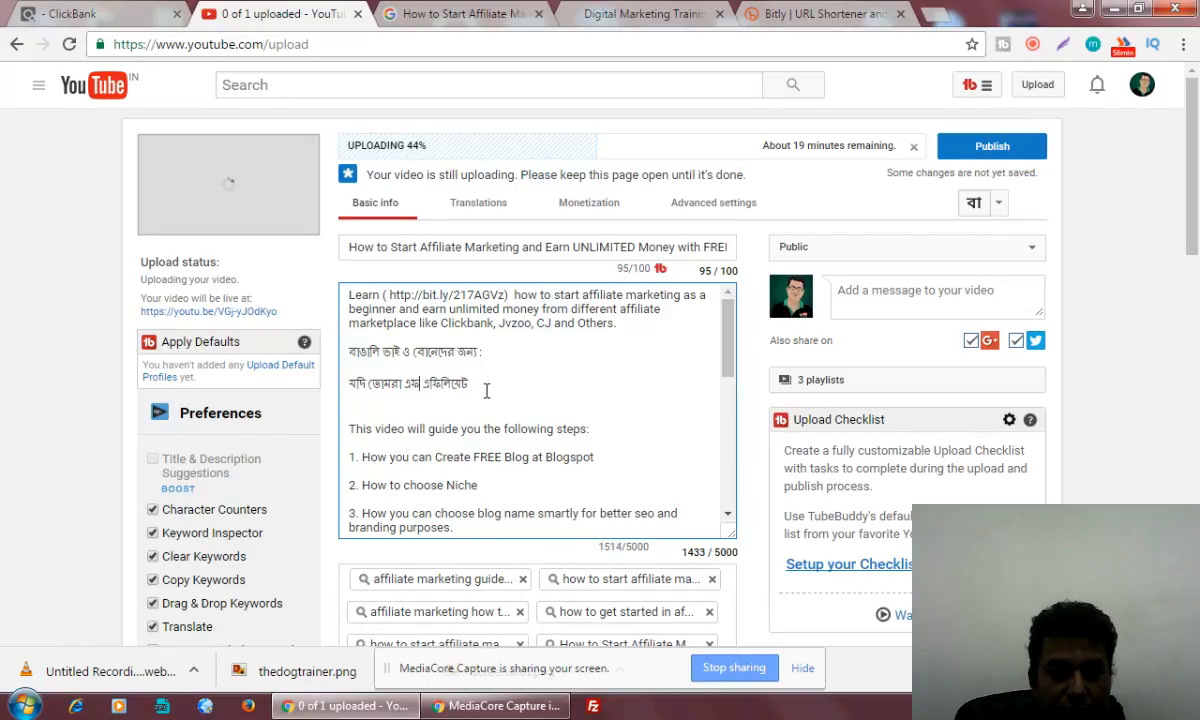
{"action": "key", "text": "BackSpace"}
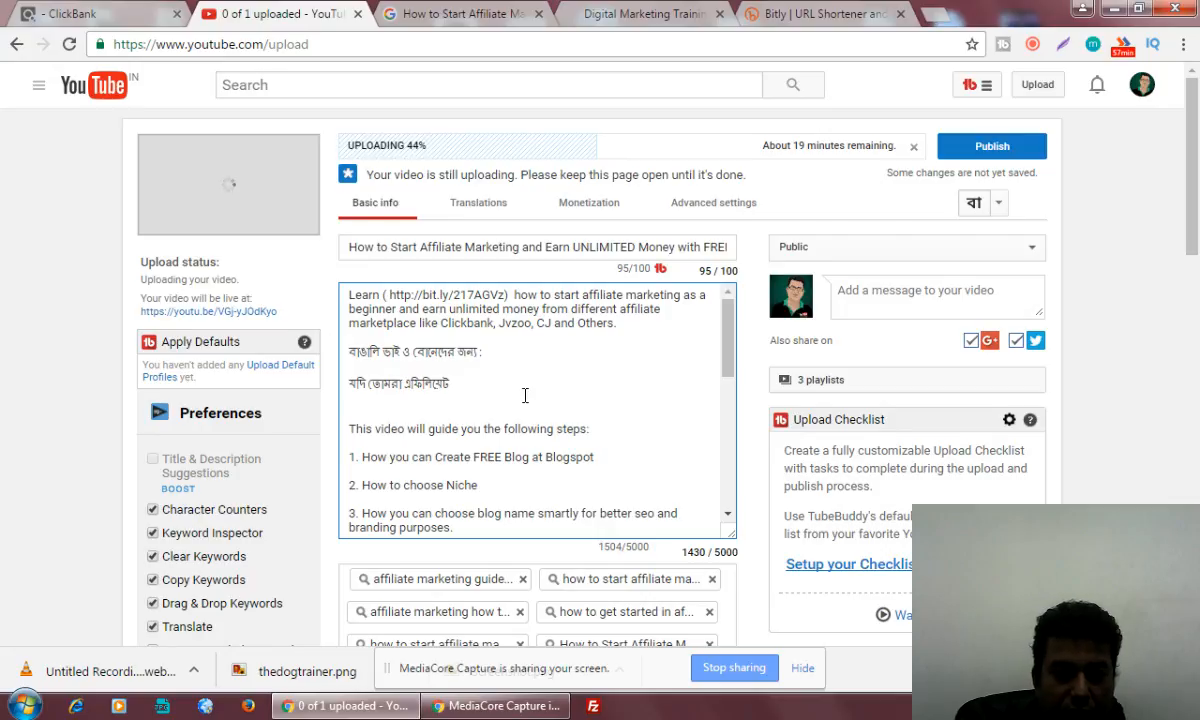
{"action": "type", "text": "marketing"}
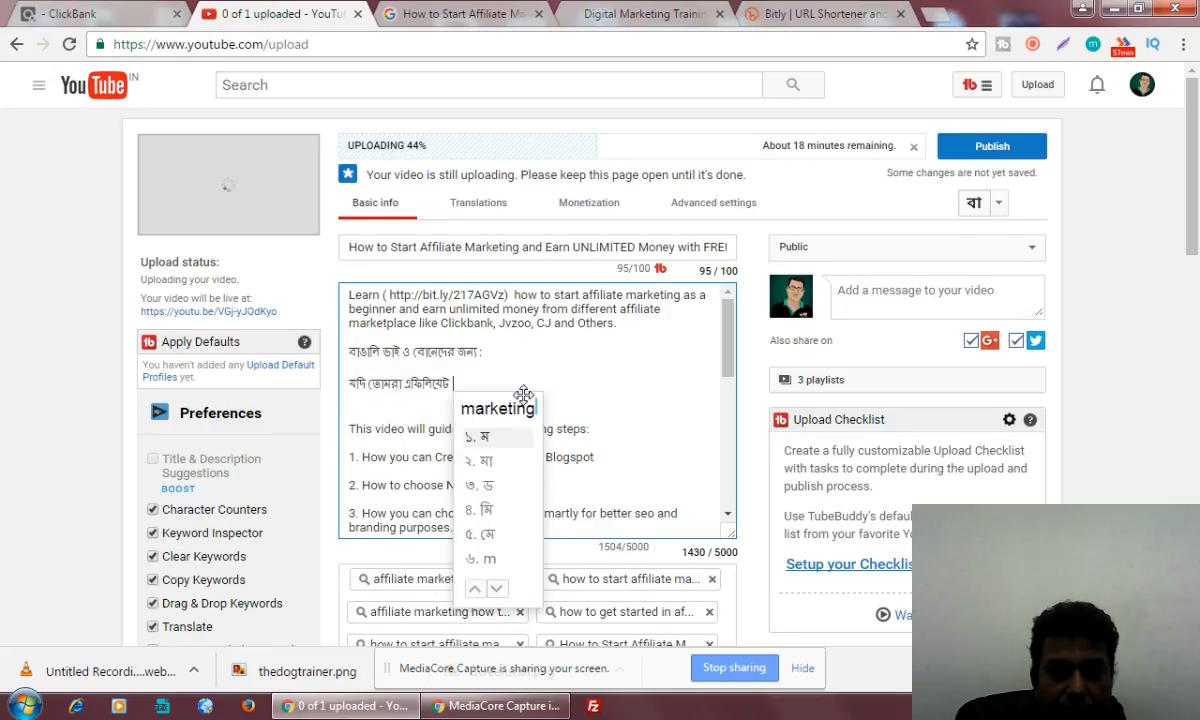
{"action": "key", "text": "space"}
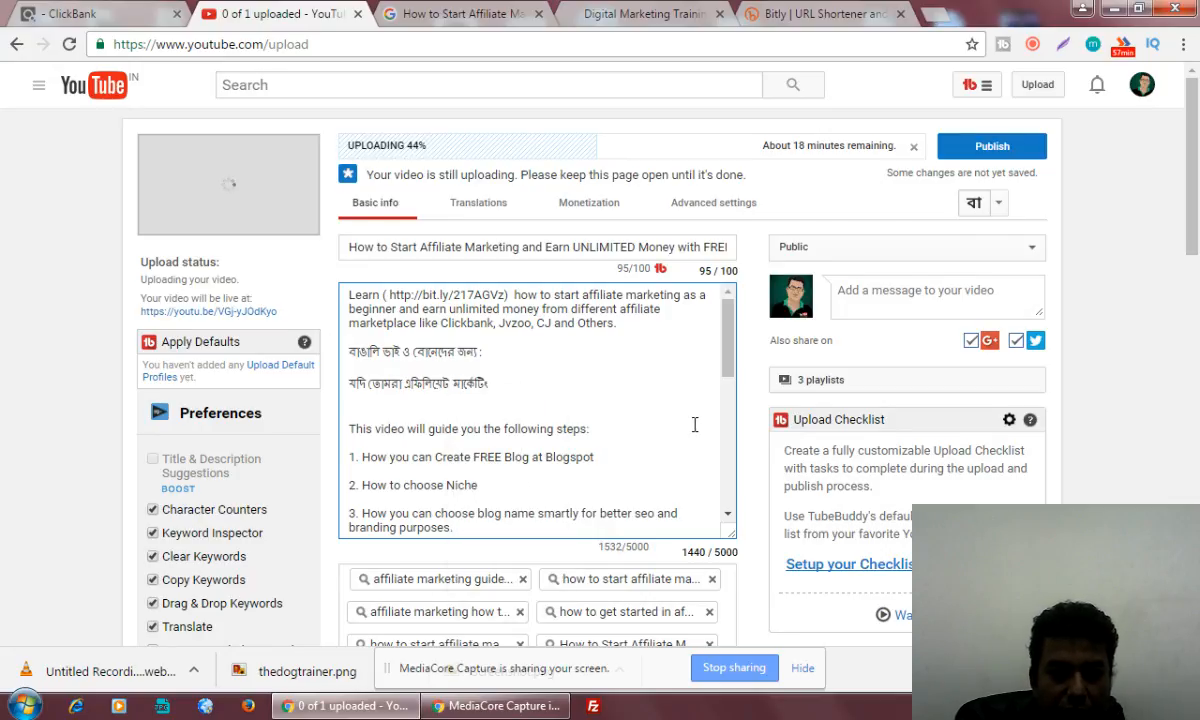
Continue the Bengali sentence in the description with "এর মাধ্যমে"
{"action": "type", "text": "er mad"}
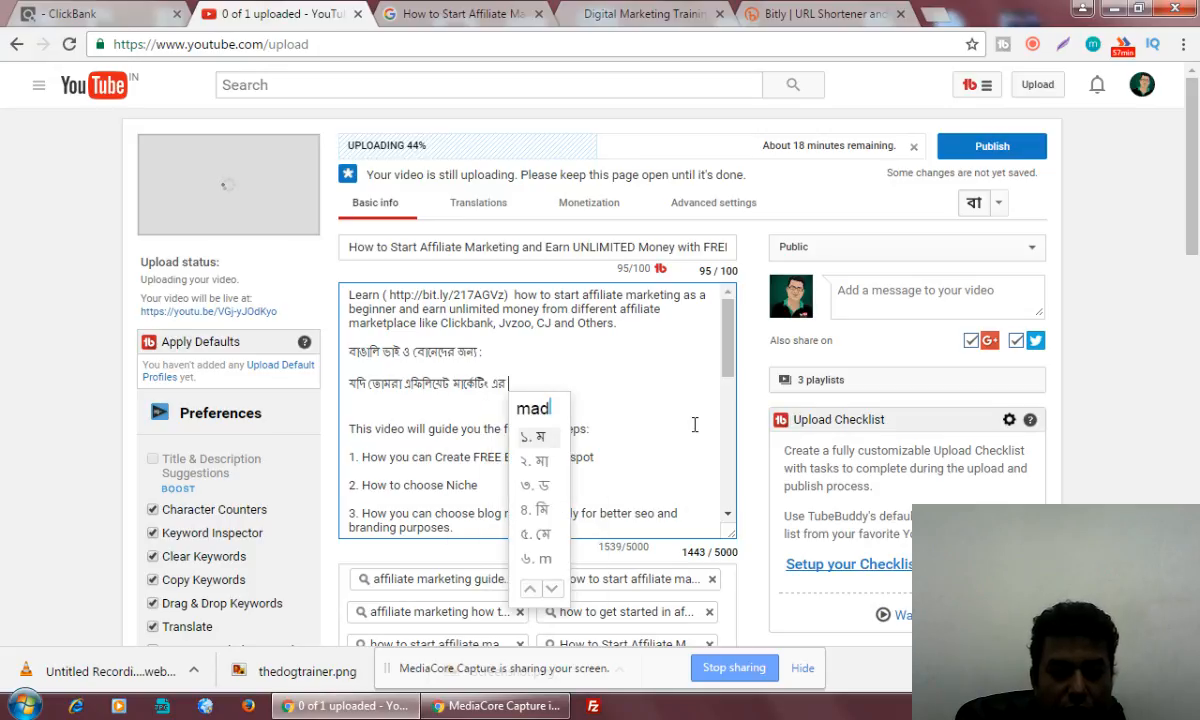
{"action": "type", "text": "yome"}
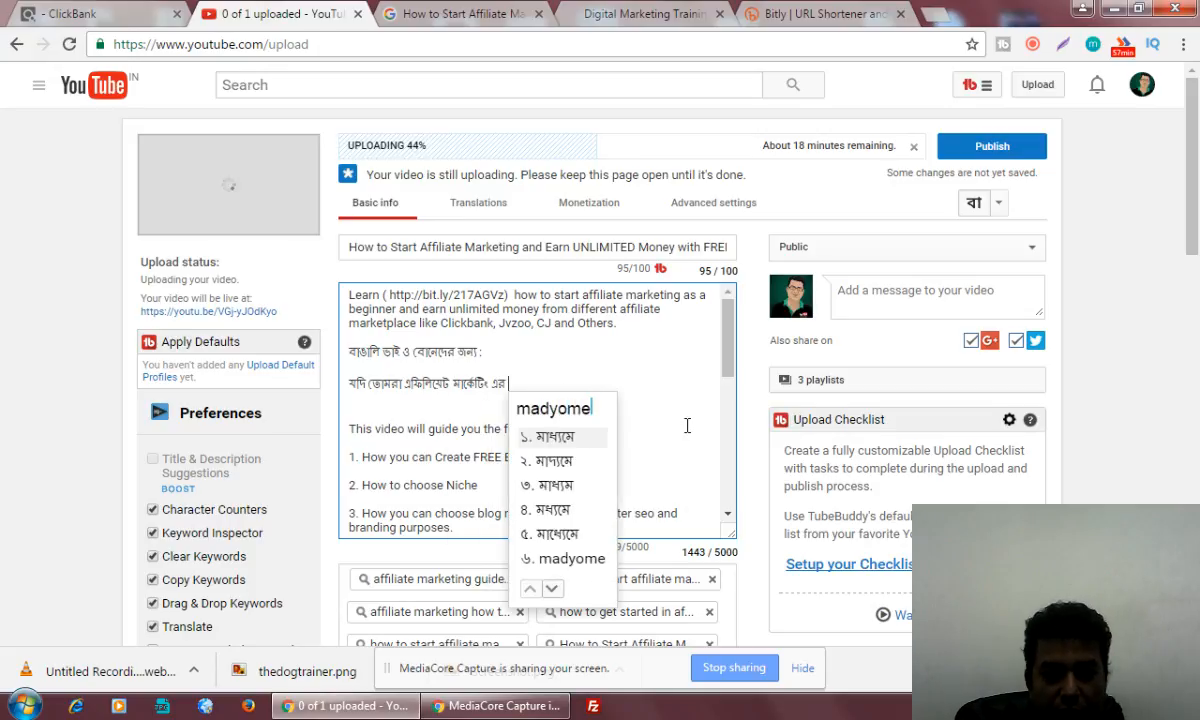
{"action": "key", "text": "space"}
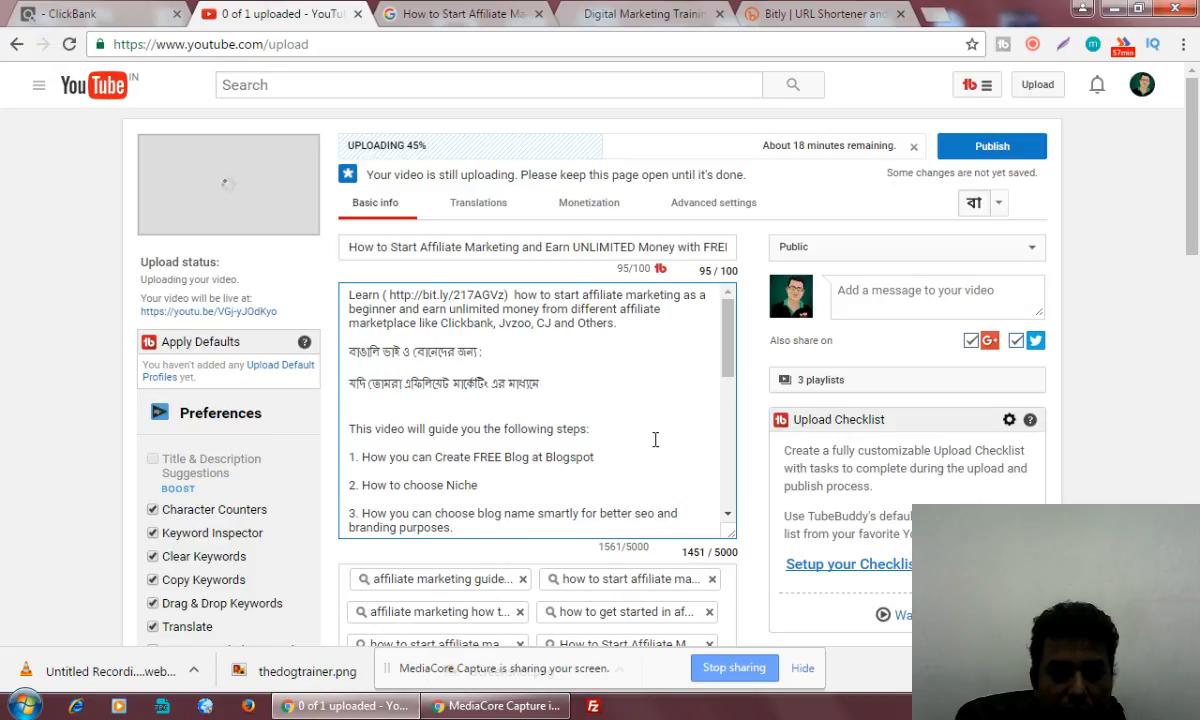
Add "ঘরে বসে" to the Bengali sentence, removing the wrongly converted word "গড়ে"
{"action": "type", "text": "gare"}
{"action": "key", "text": "space"}
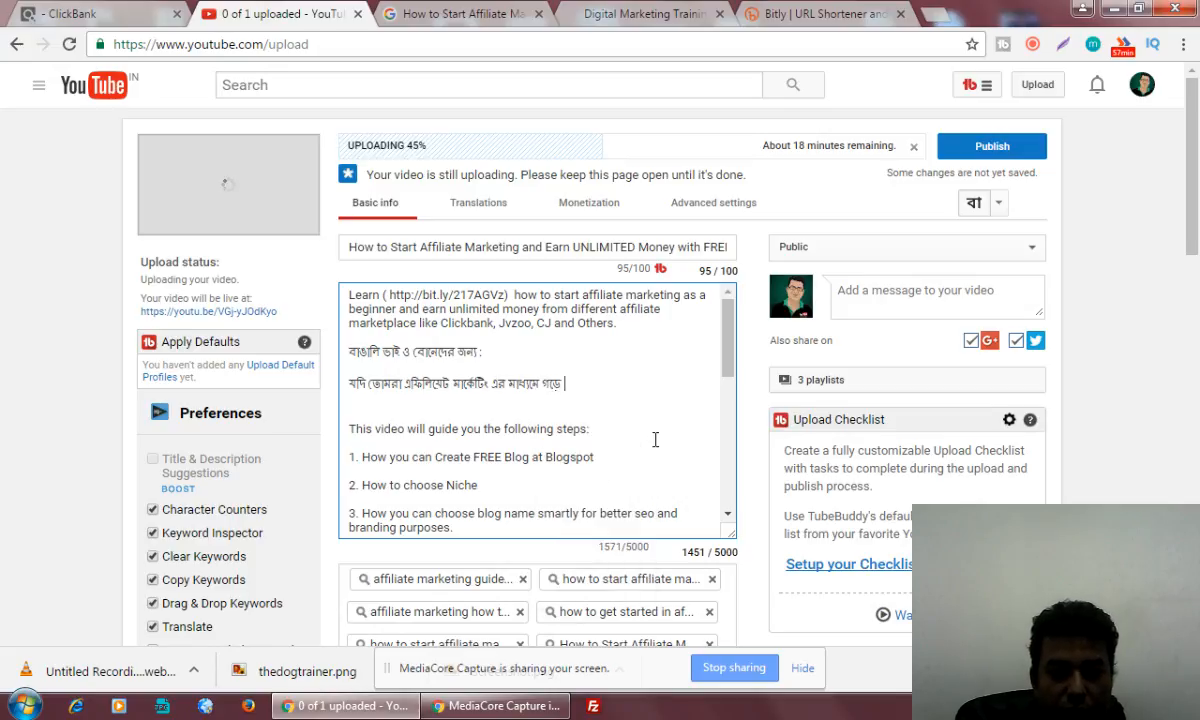
{"action": "key", "text": "BackSpace"}
{"action": "key", "text": "BackSpace"}
{"action": "key", "text": "BackSpace"}
{"action": "key", "text": "BackSpace"}
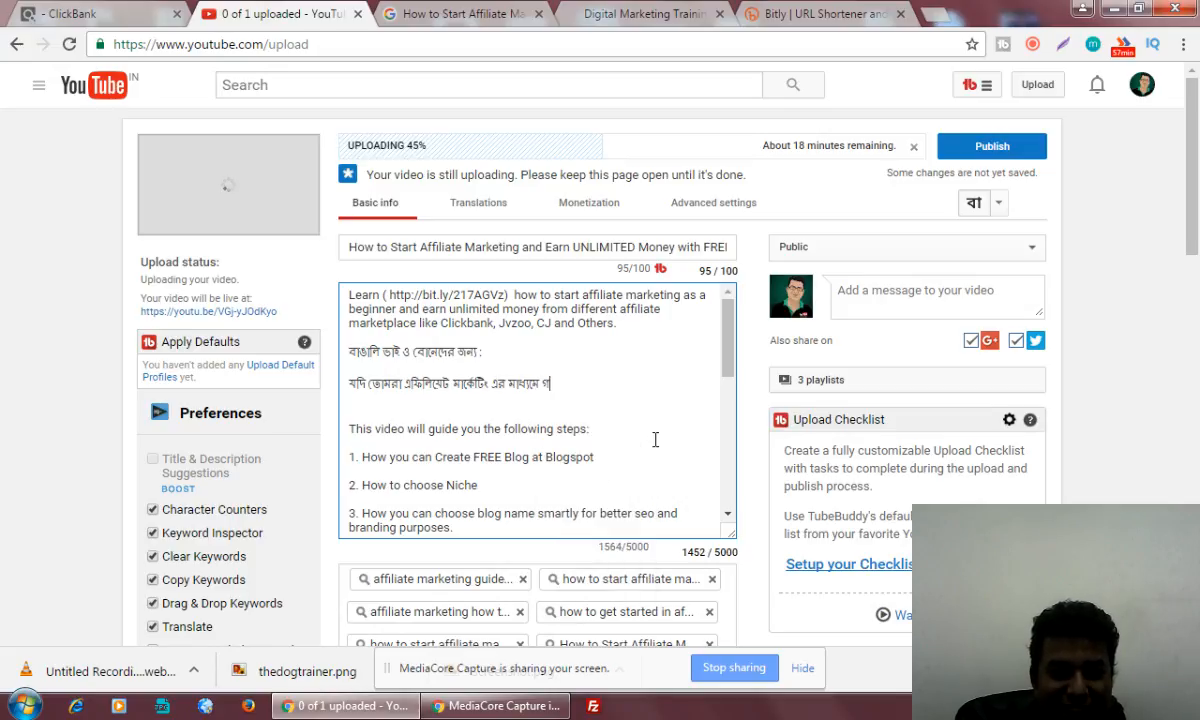
{"action": "type", "text": "ghare"}
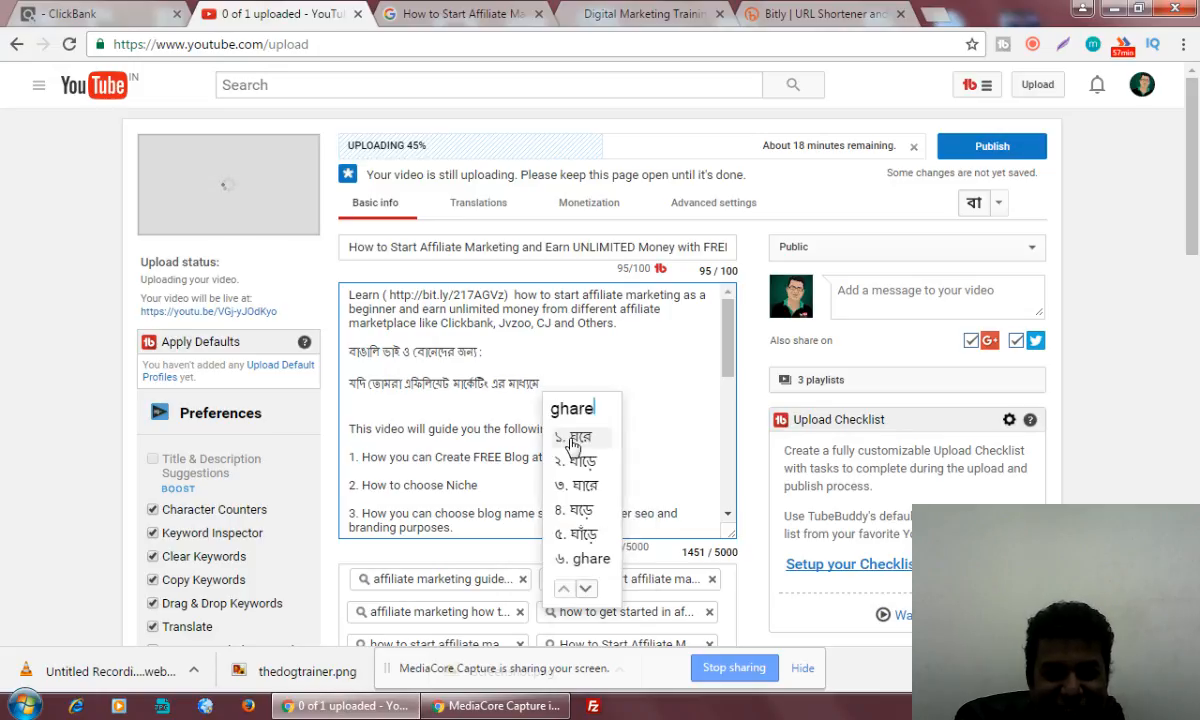
{"action": "key", "text": "space"}
{"action": "type", "text": "boshe"}
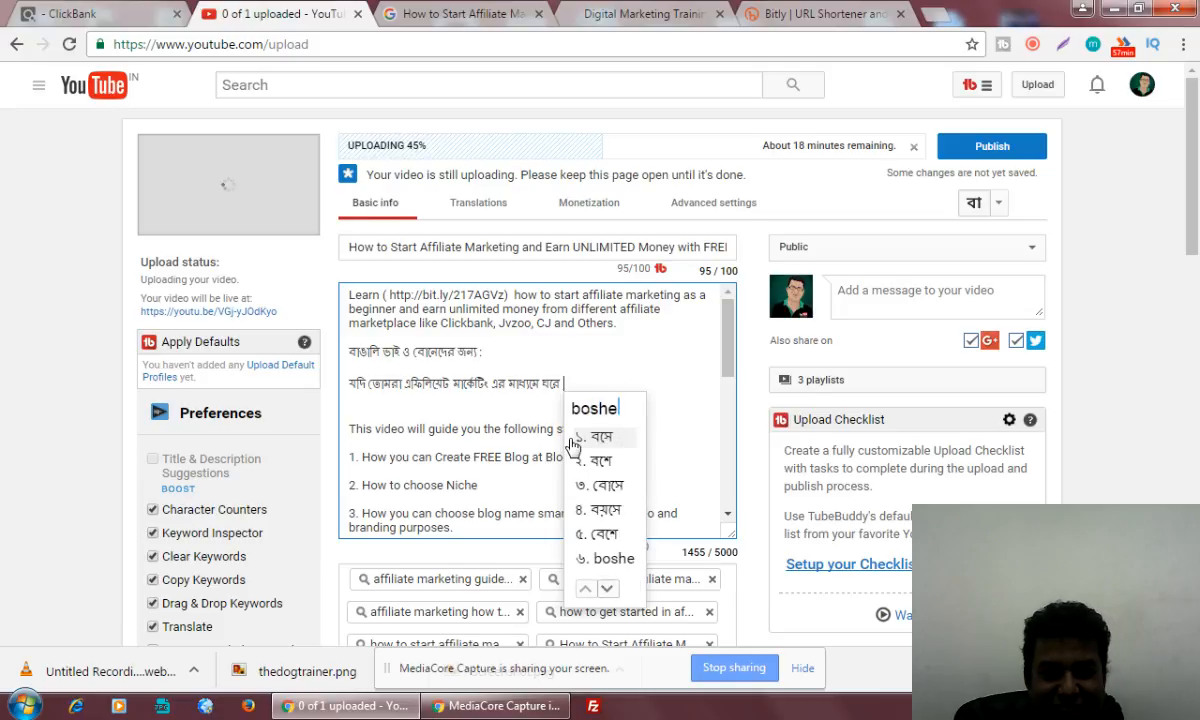
{"action": "left_click", "coordinate": [600, 443]}
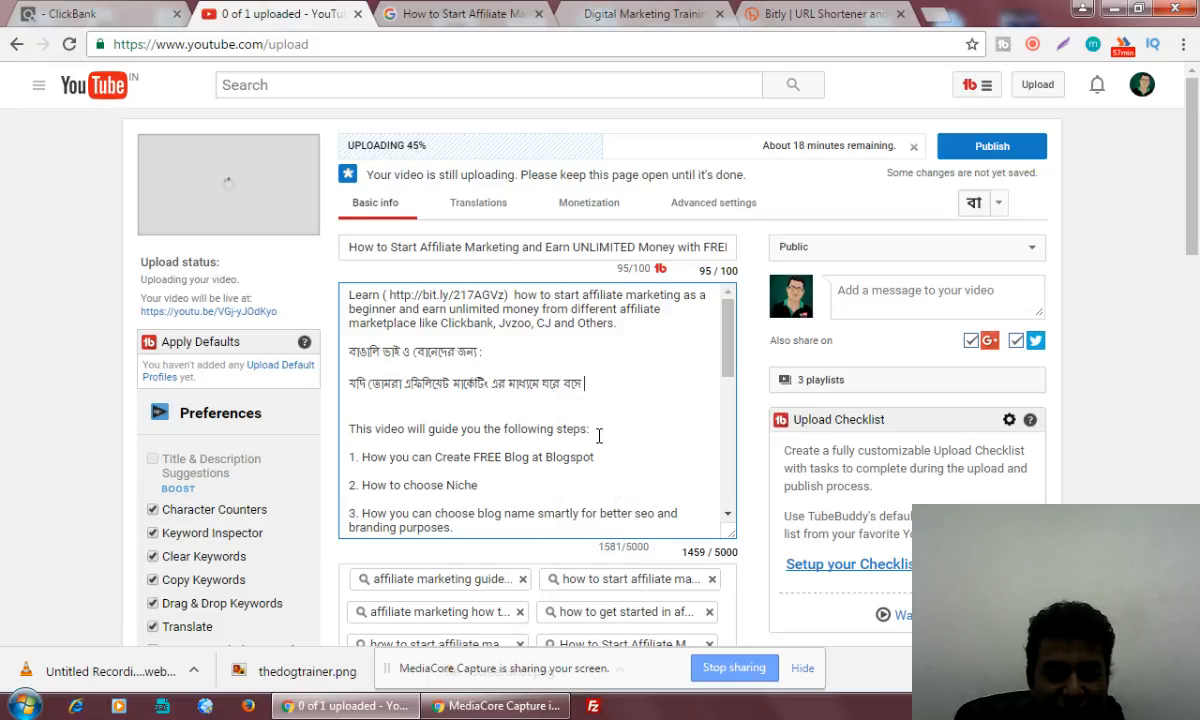
Extend the Bengali sentence with "ফ্রি ব্লগ বানিয়ে"
{"action": "type", "text": "free"}
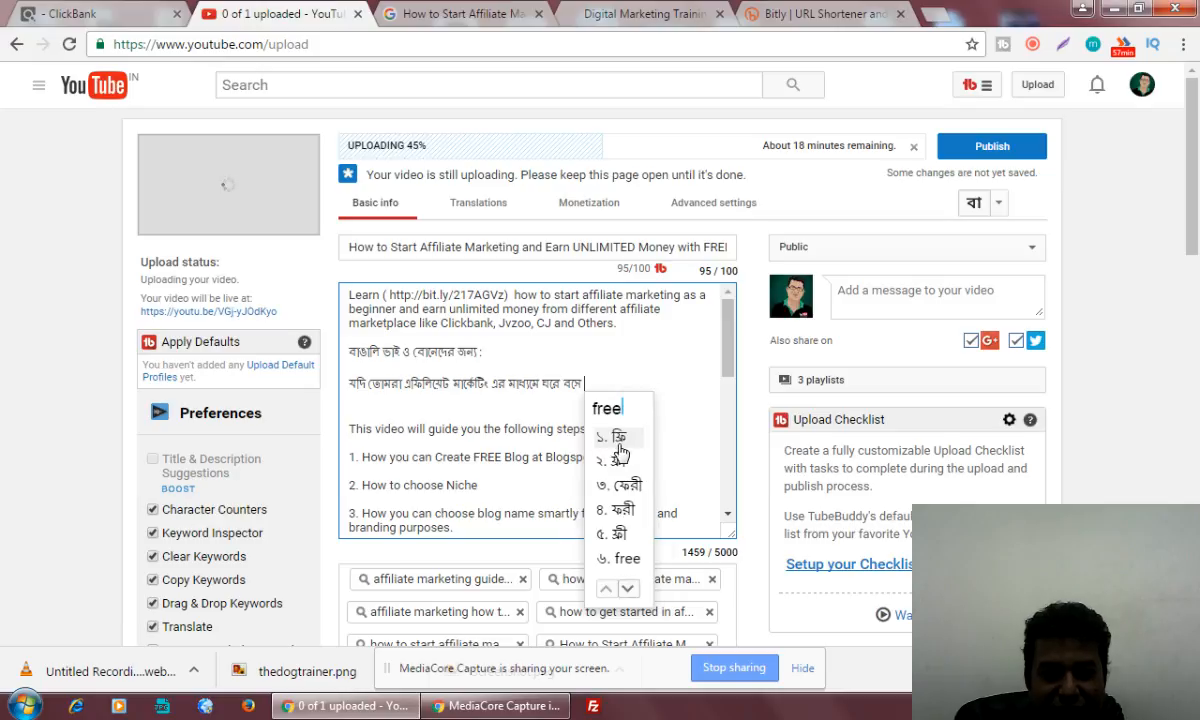
{"action": "left_click", "coordinate": [620, 440]}
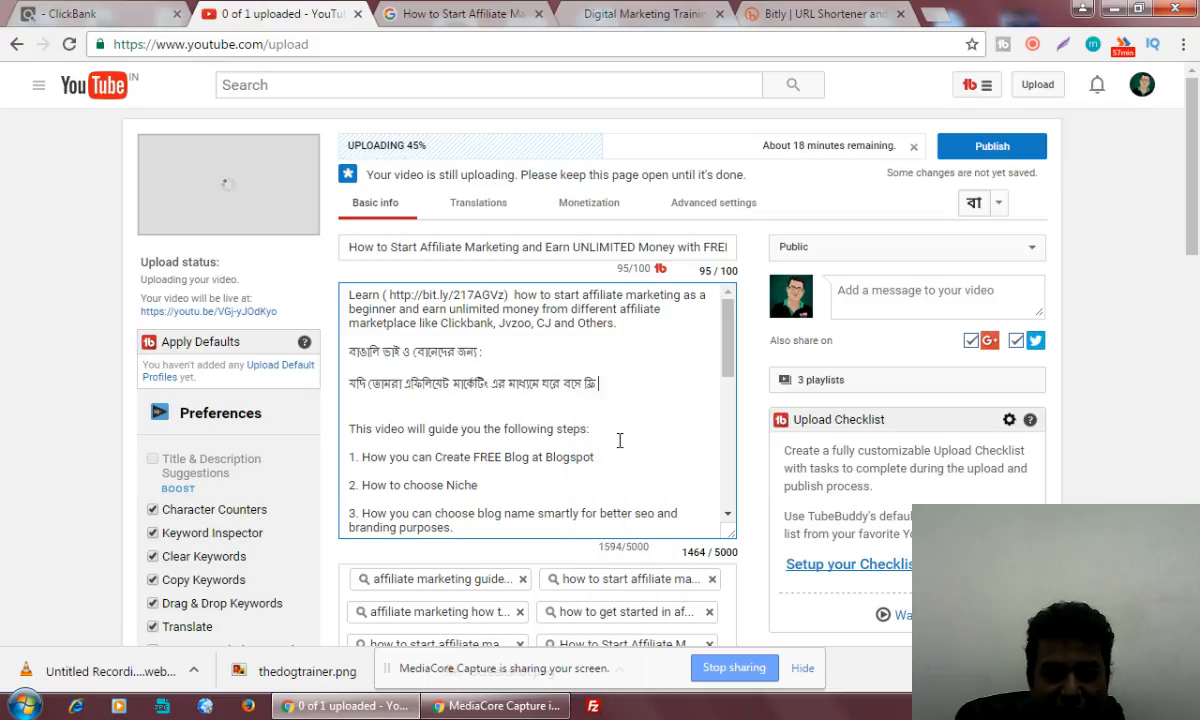
{"action": "type", "text": "blog"}
{"action": "left_click", "coordinate": [620, 440]}
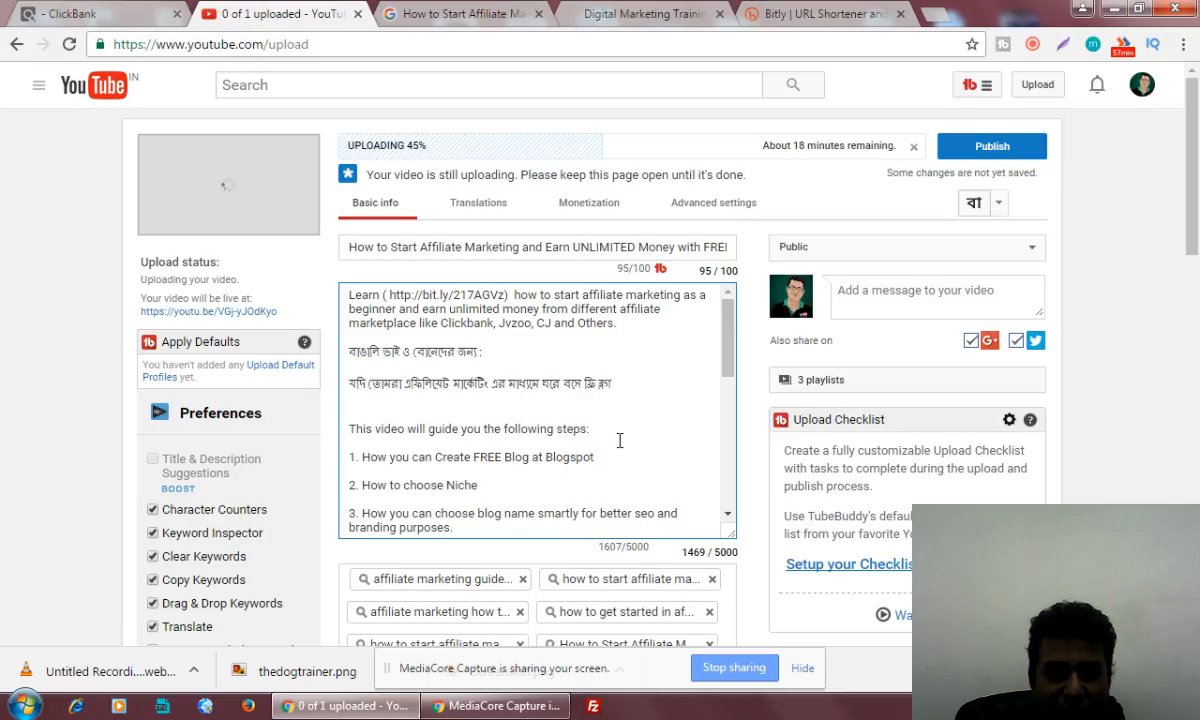
{"action": "type", "text": "baniye"}
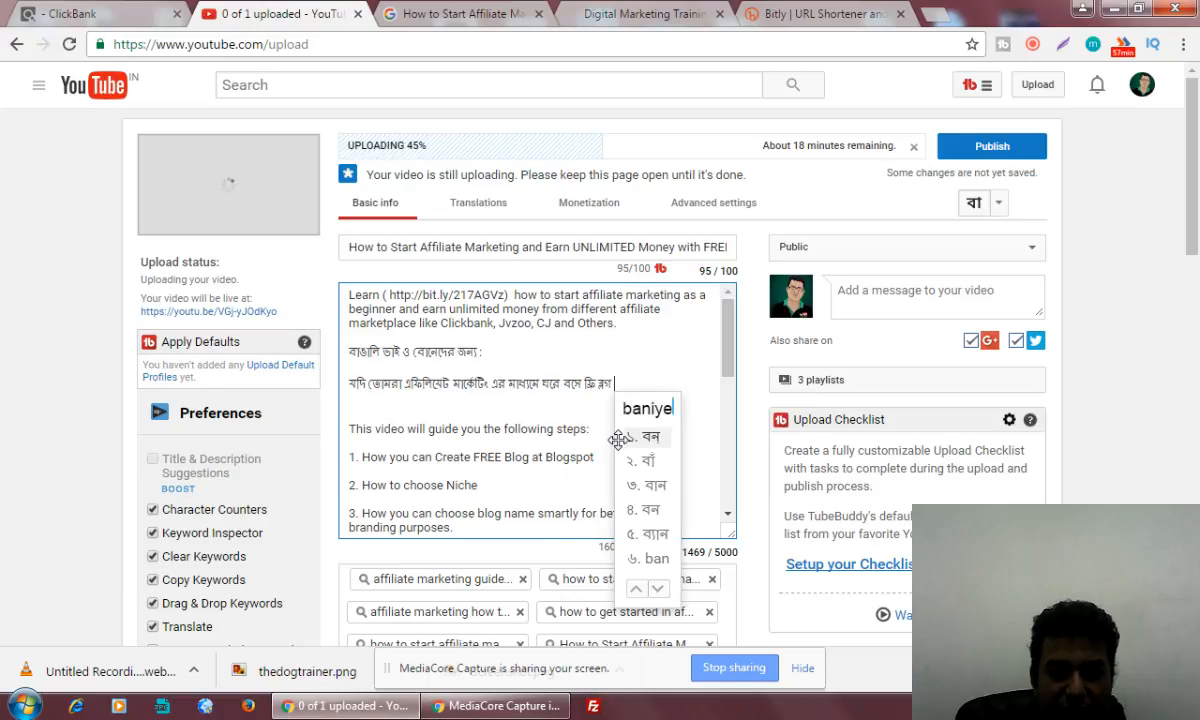
{"action": "left_click", "coordinate": [620, 440]}
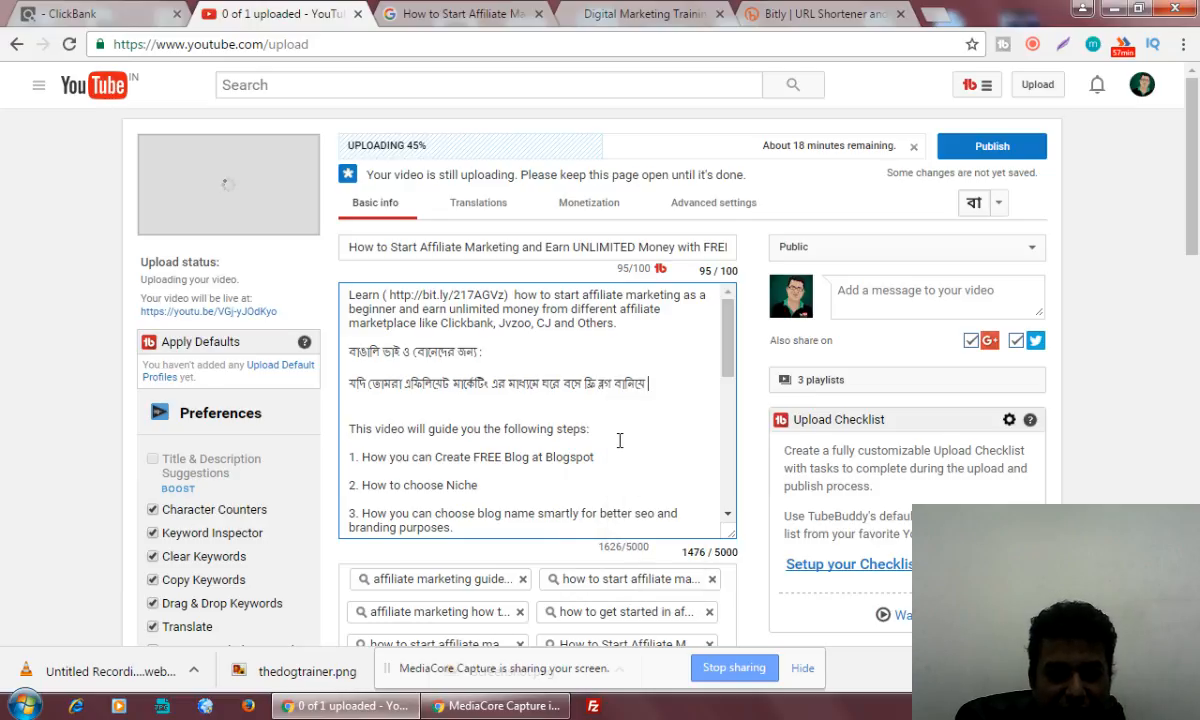
Add "উপার্জন করতে চাও" to the Bengali sentence, discarding the uncommitted word "earning"
{"action": "type", "text": "earning"}
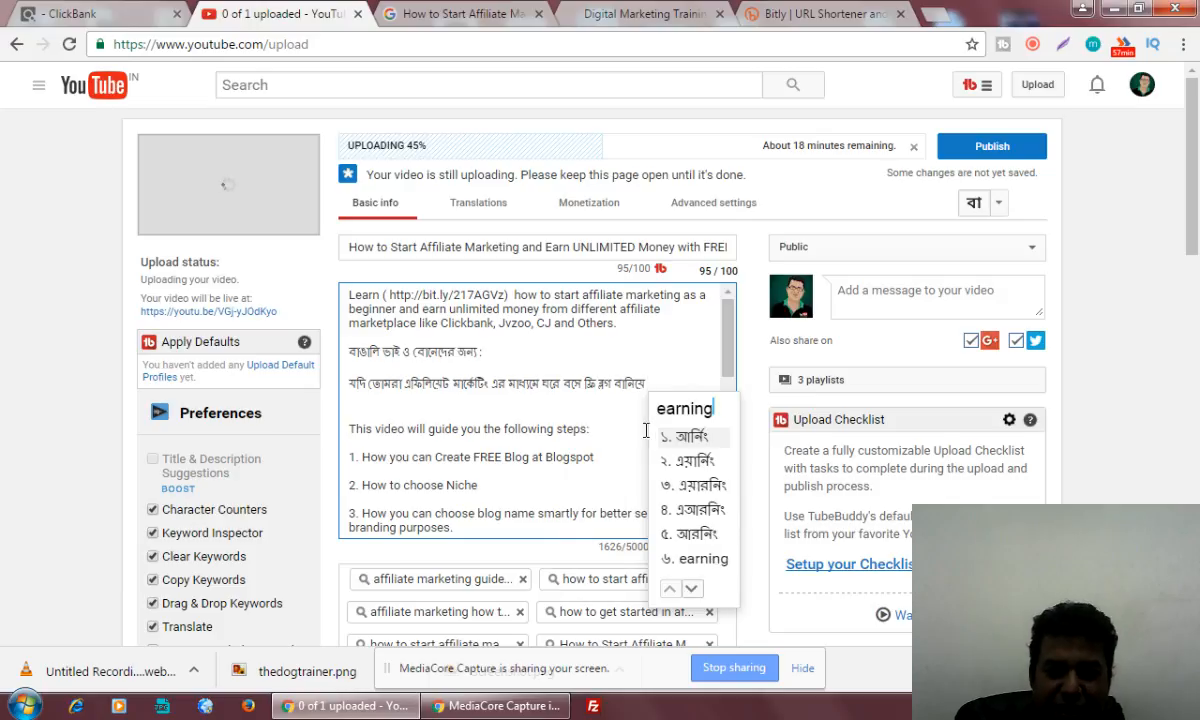
{"action": "key", "text": "BackSpace"}
{"action": "key", "text": "BackSpace"}
{"action": "key", "text": "BackSpace"}
{"action": "key", "text": "BackSpace"}
{"action": "key", "text": "BackSpace"}
{"action": "key", "text": "BackSpace"}
{"action": "key", "text": "BackSpace"}
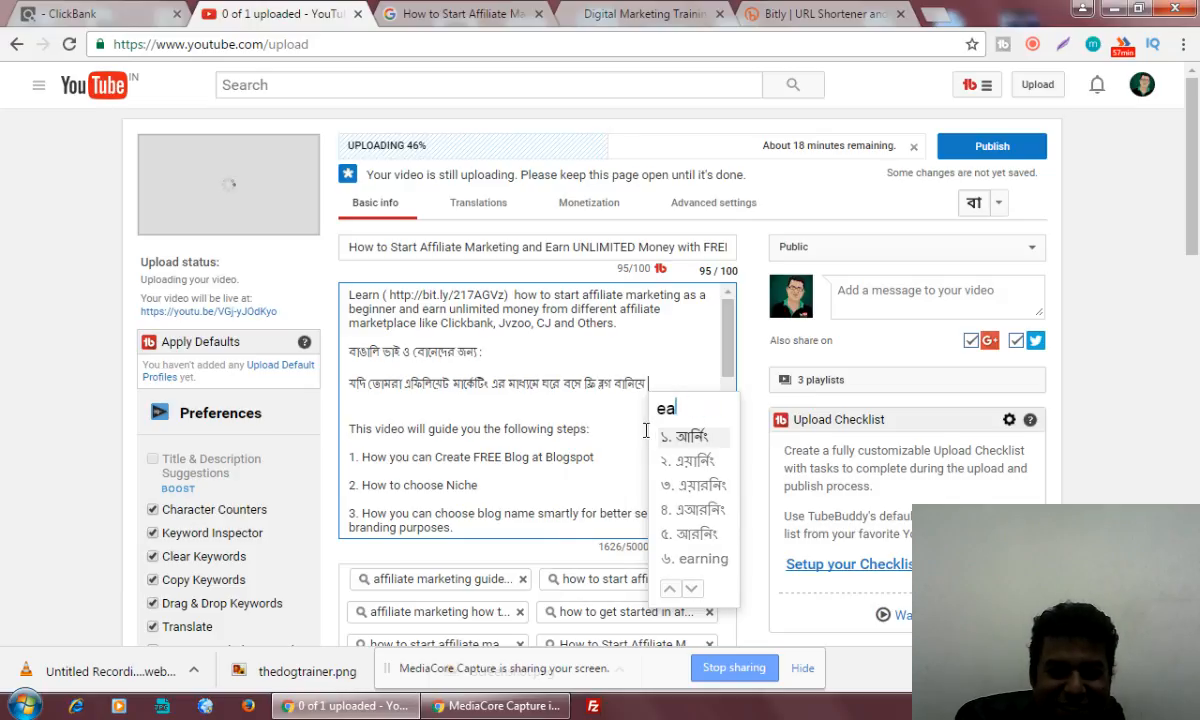
{"action": "type", "text": "u"}
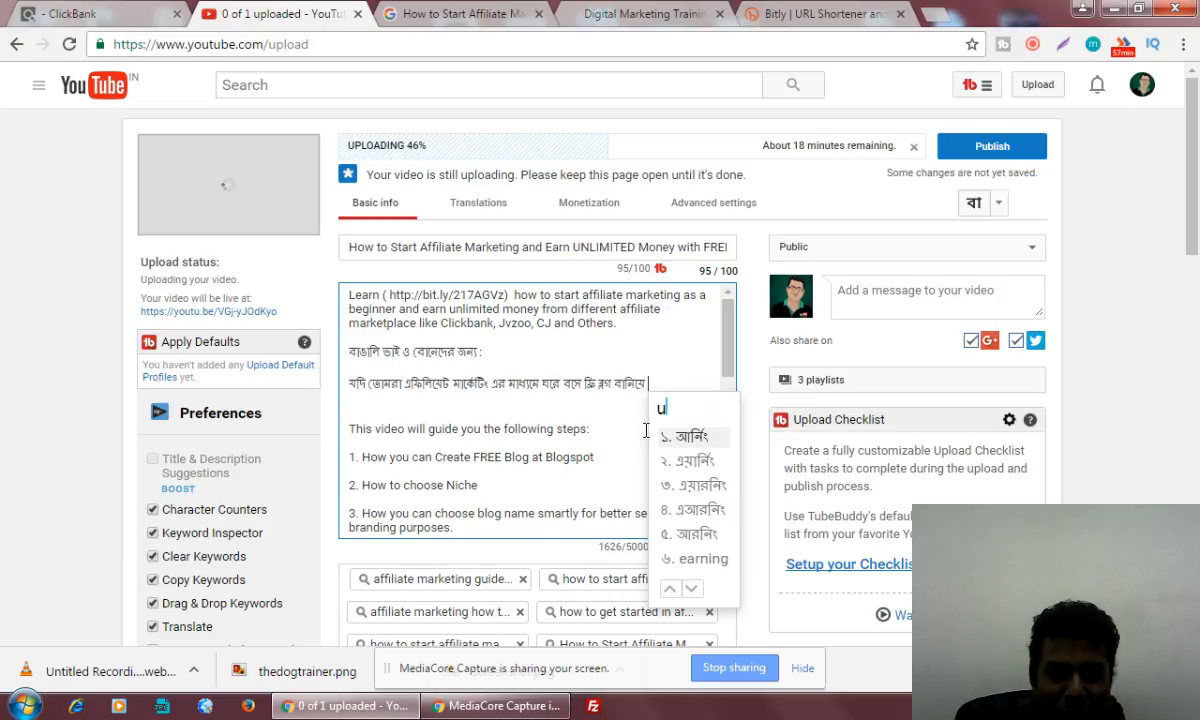
{"action": "type", "text": "parjo"}
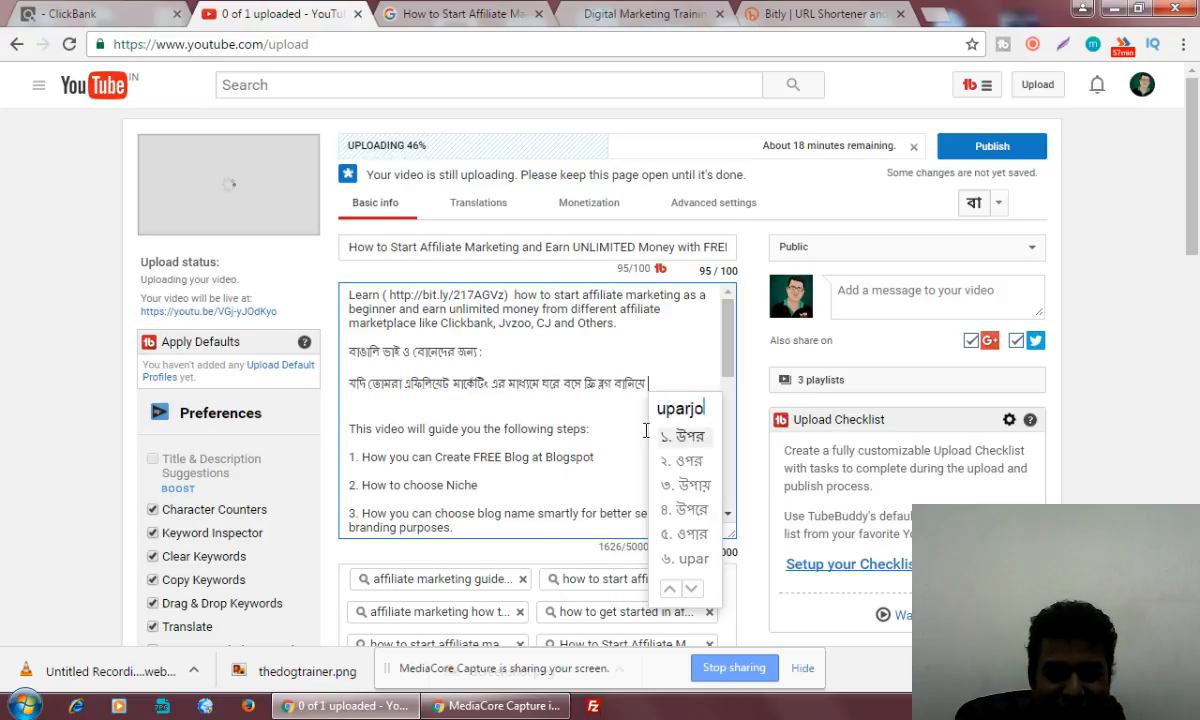
{"action": "type", "text": "n"}
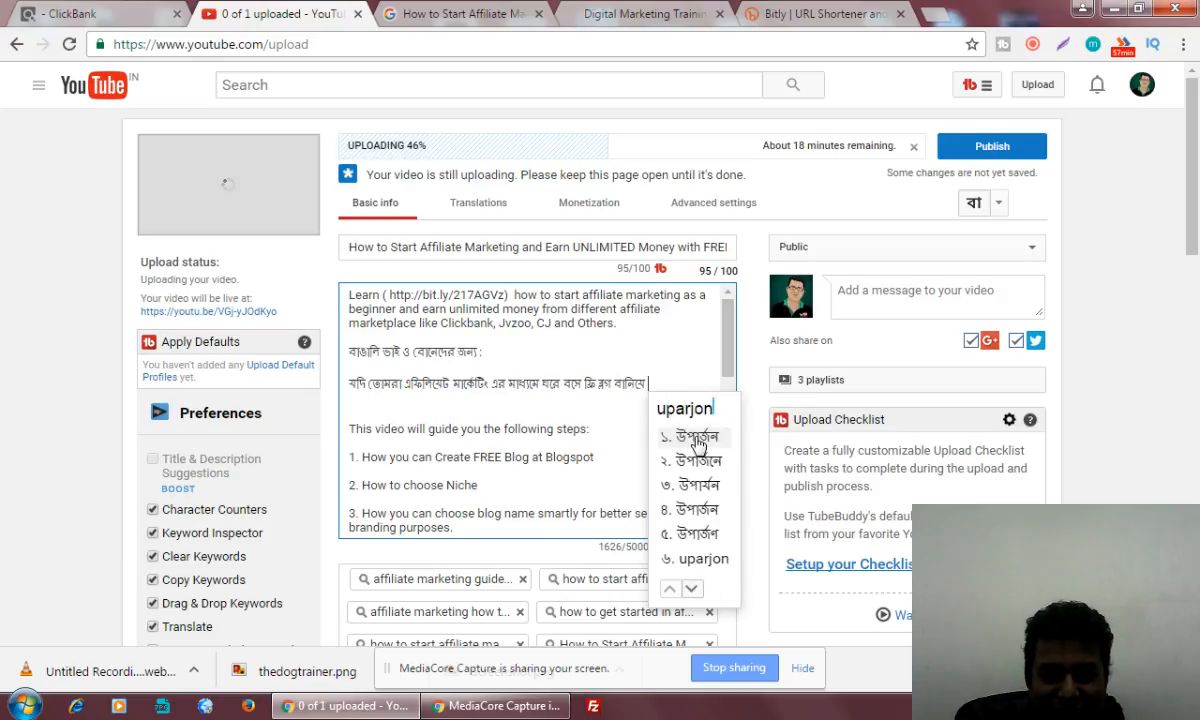
{"action": "left_click", "coordinate": [697, 443]}
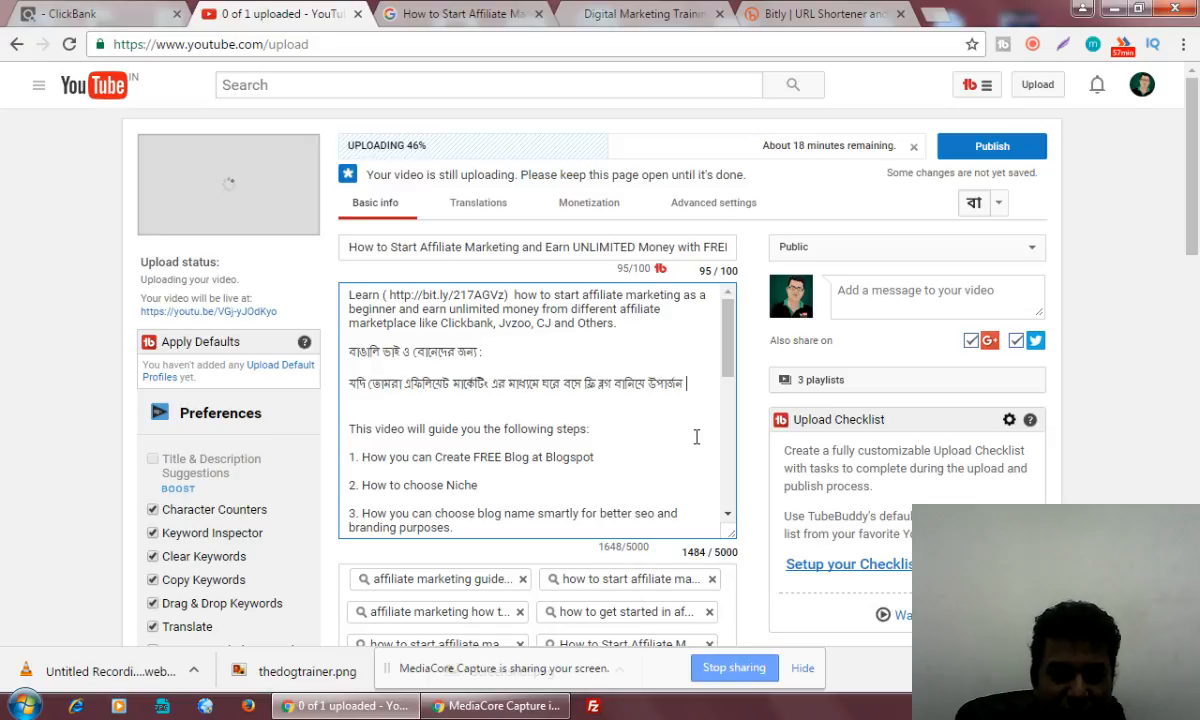
{"action": "type", "text": "karte "}
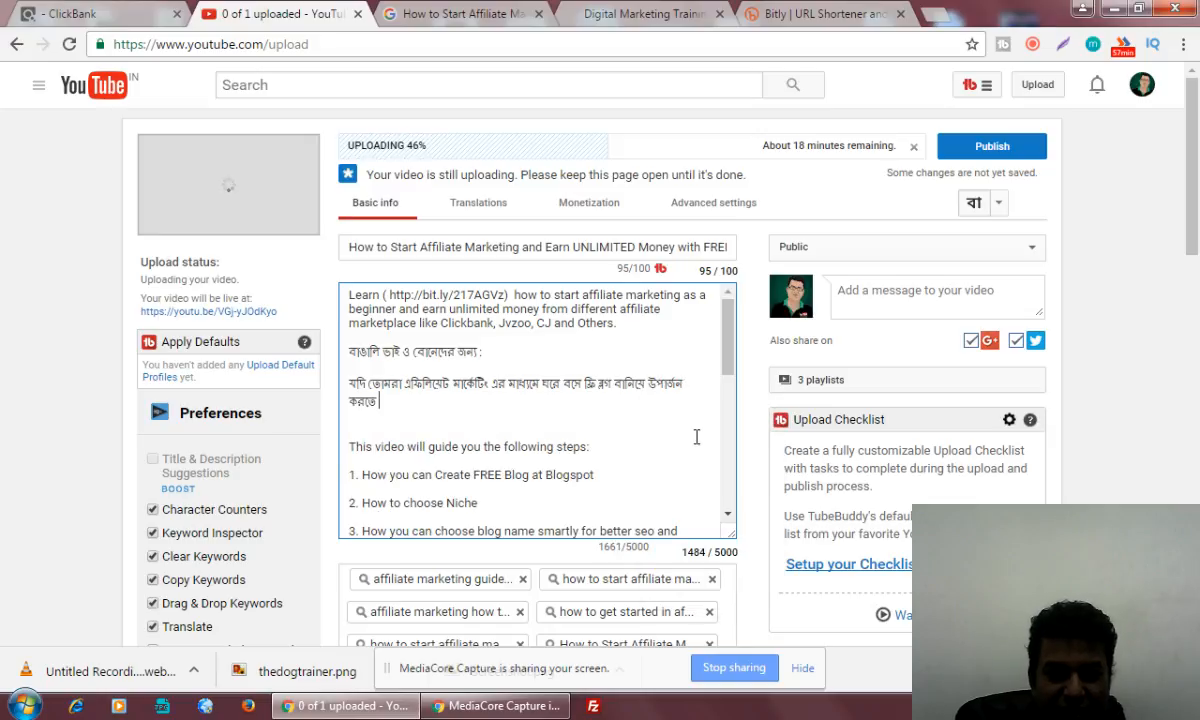
{"action": "type", "text": "chao"}
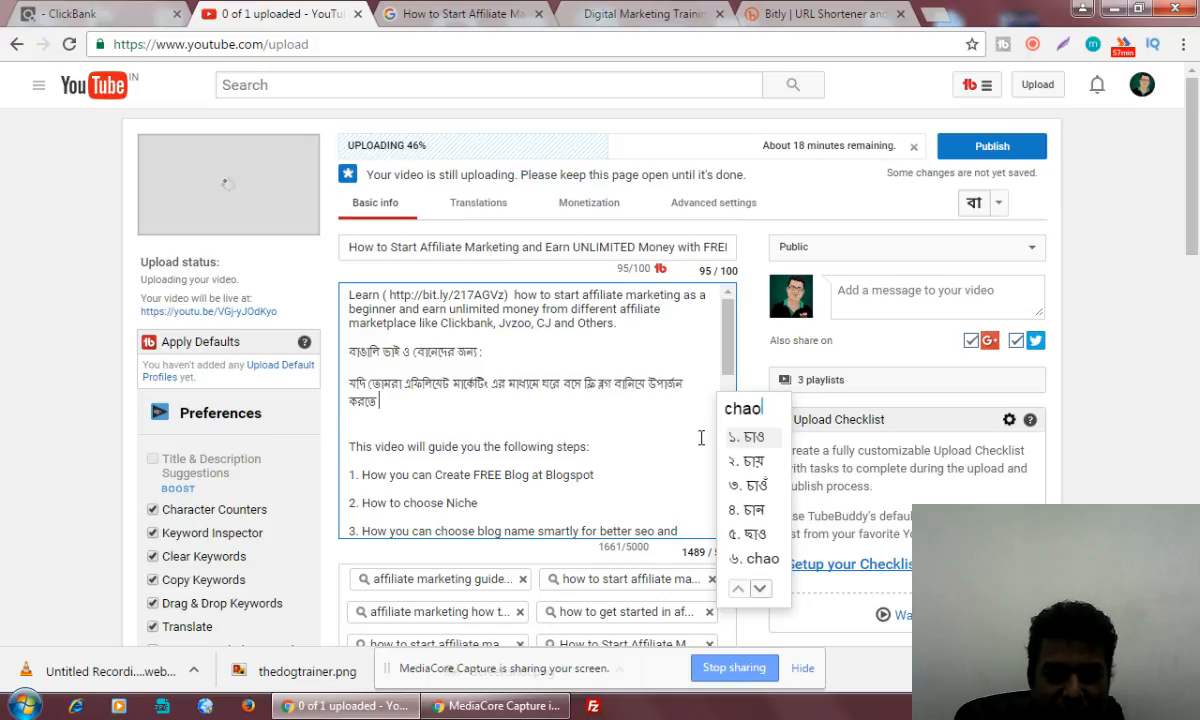
{"action": "left_click", "coordinate": [757, 440]}
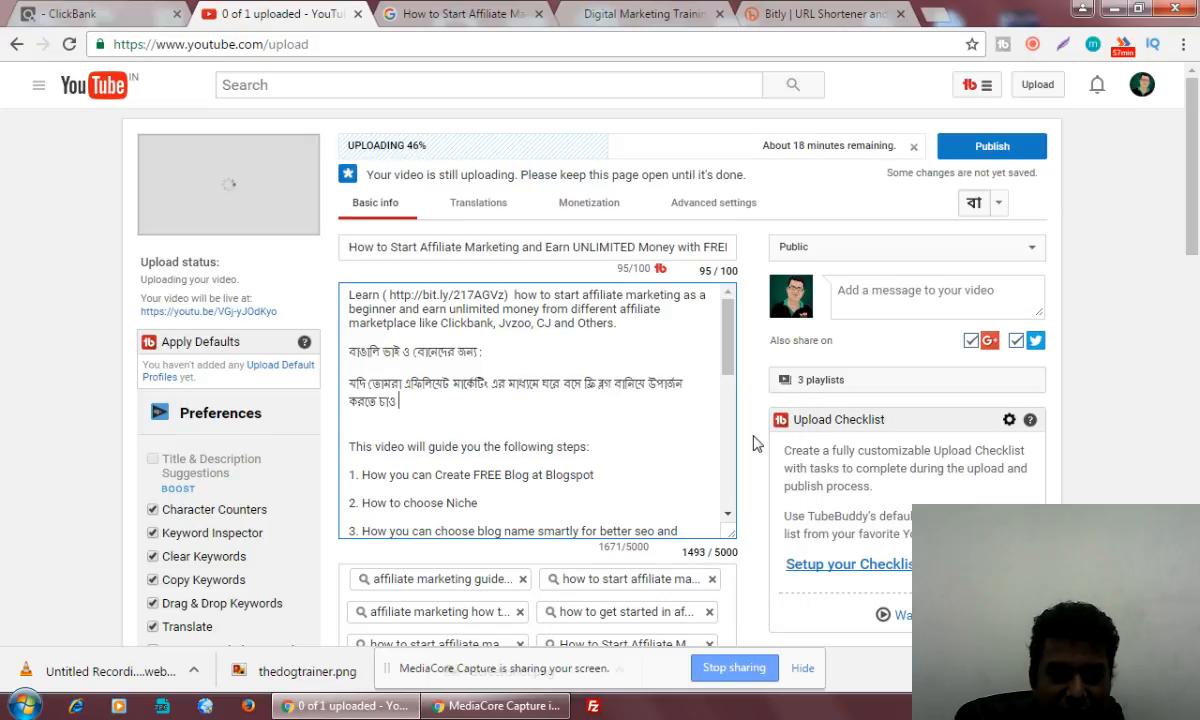
Continue the Bengali sentence with "তাহলে এই ভিডিও তা"
{"action": "type", "text": "tahole "}
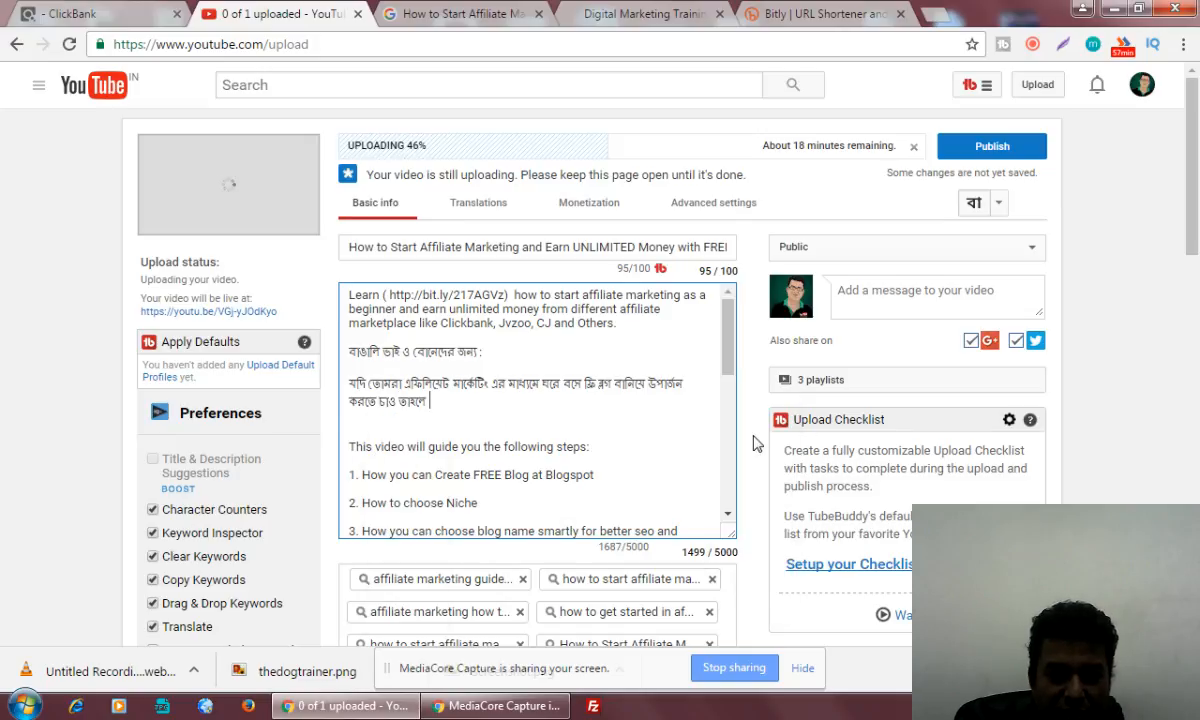
{"action": "type", "text": "ai "}
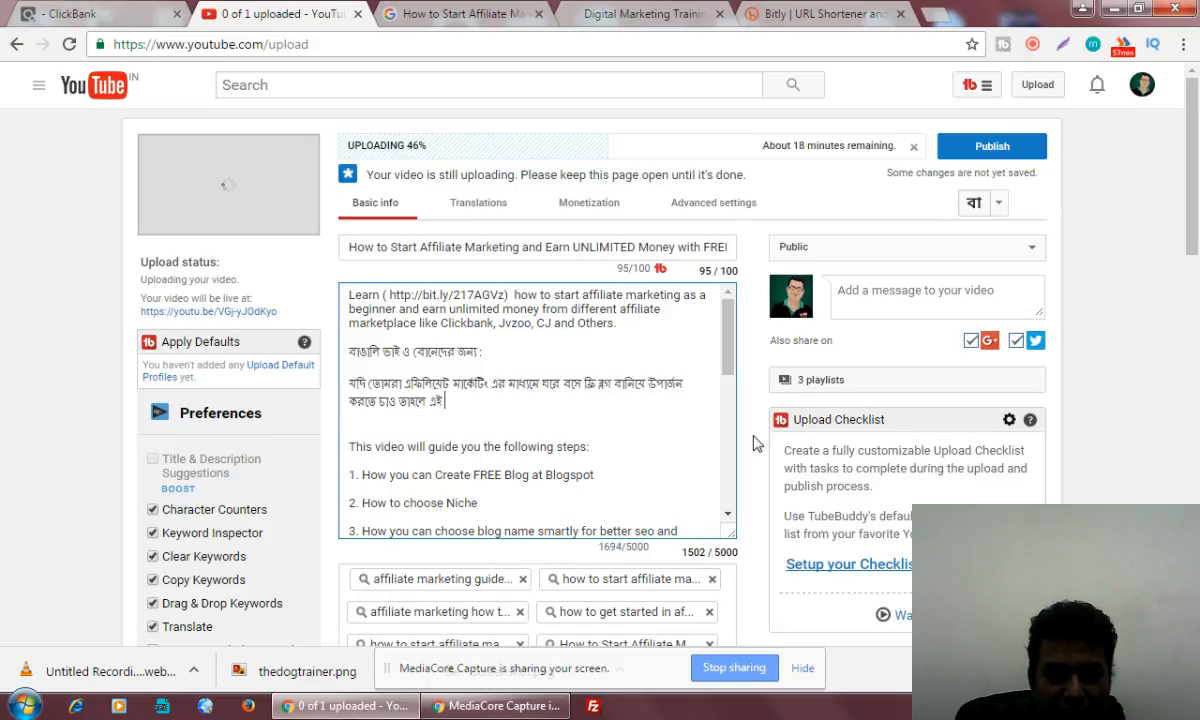
{"action": "type", "text": "video"}
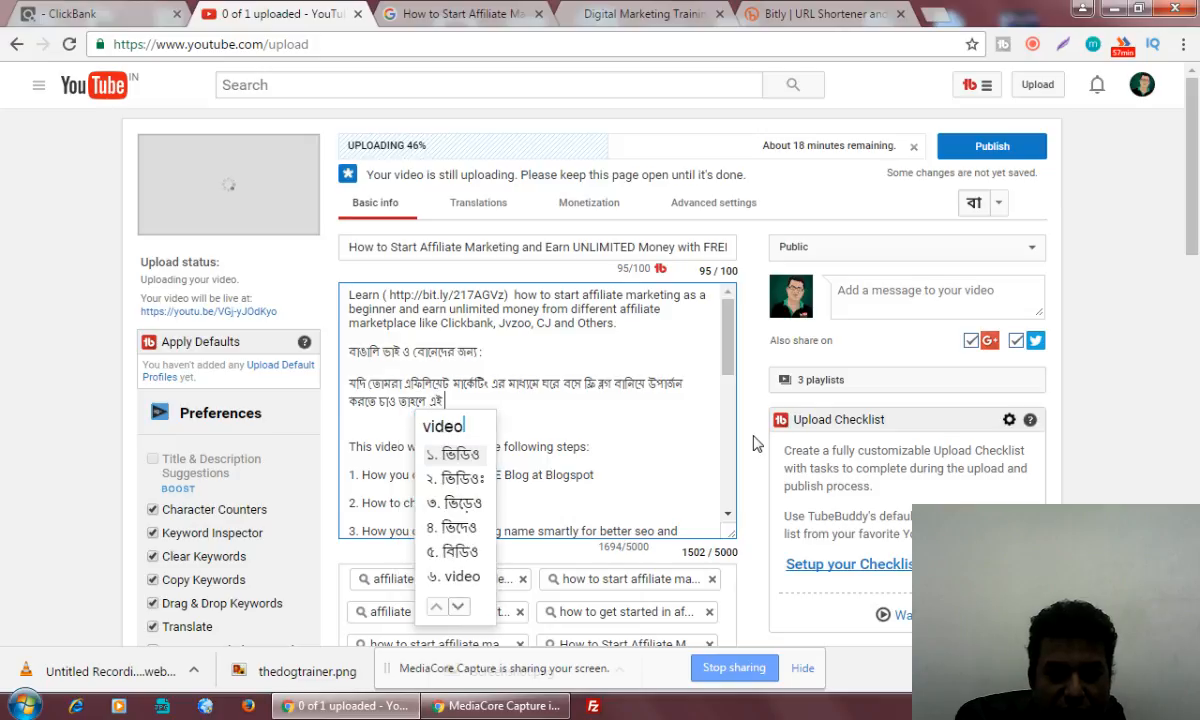
{"action": "type", "text": " ta "}
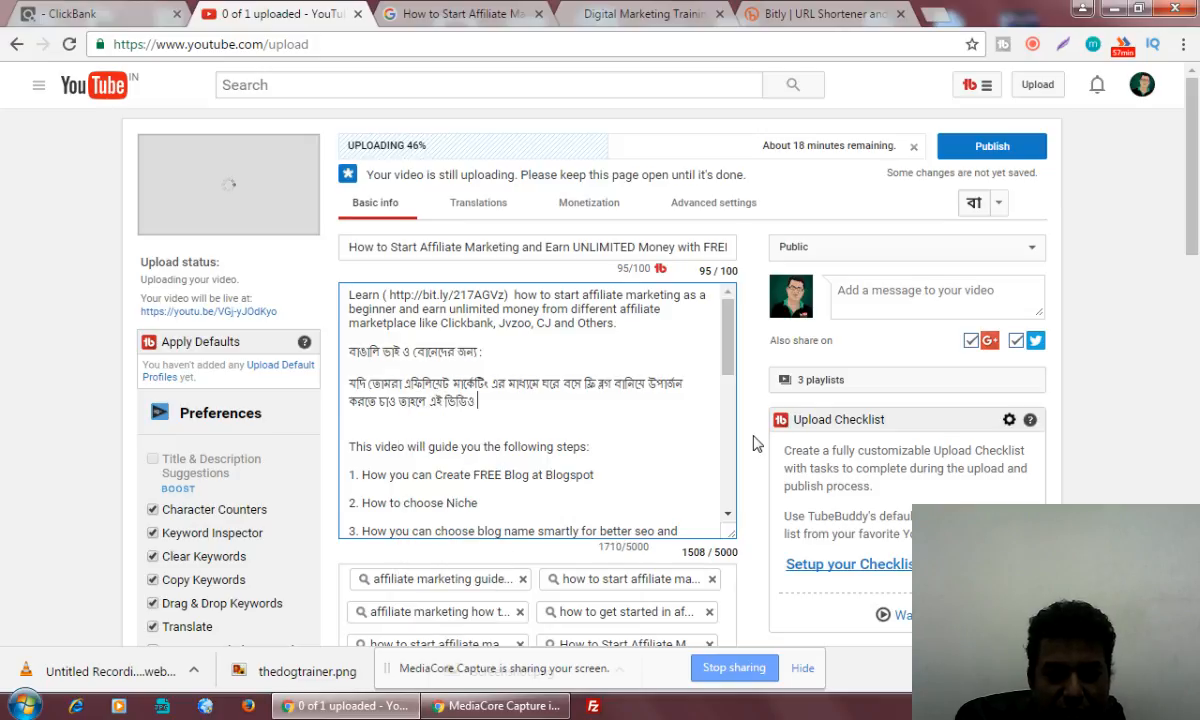
{"action": "type", "text": "tomader "}
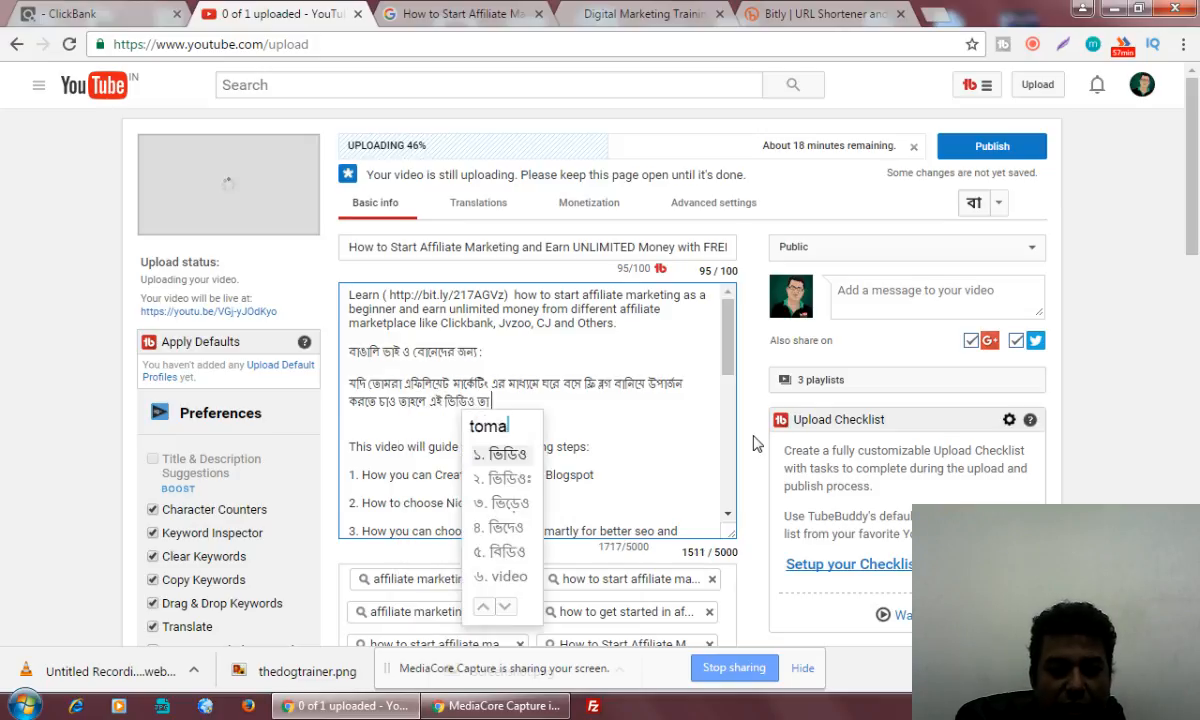
{"action": "type", "text": "help "}
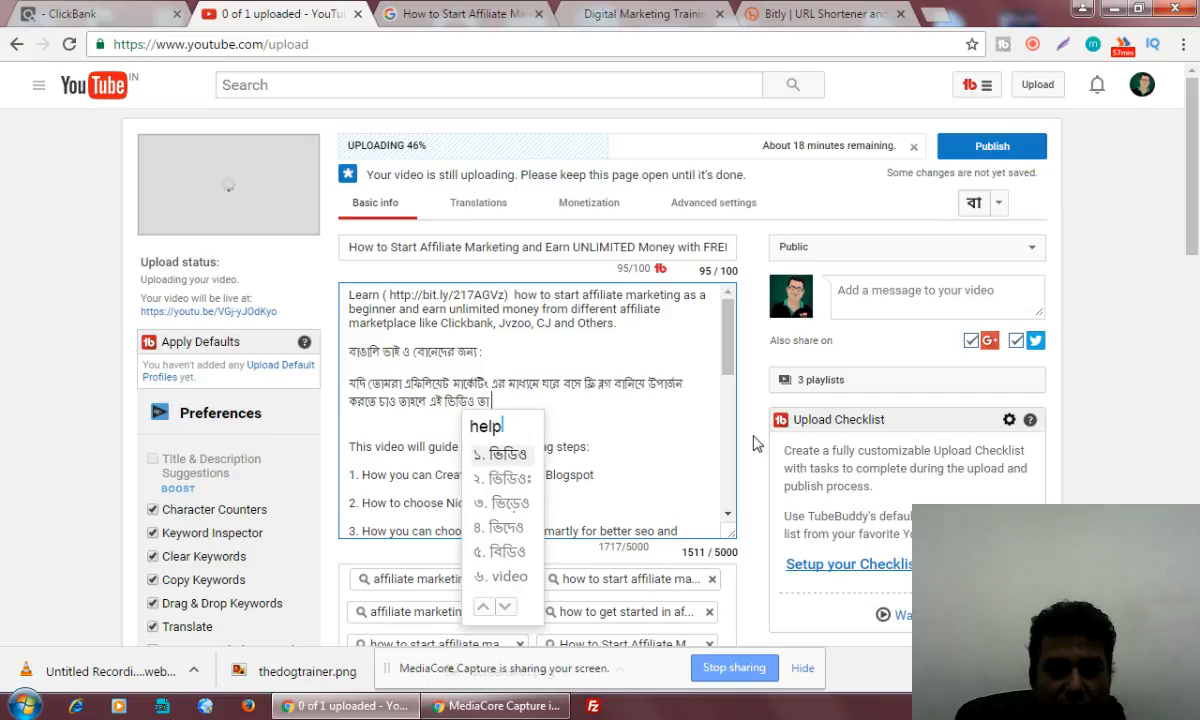
{"action": "type", "text": " karbhe"}
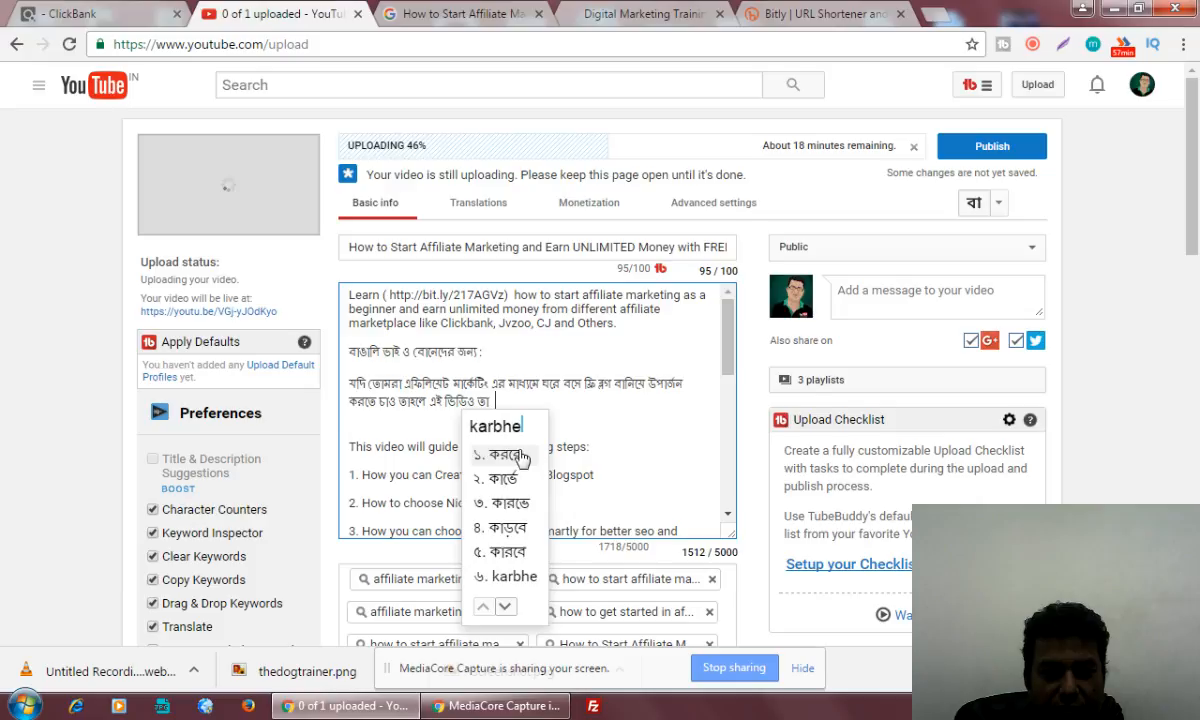
End the Bengali sentence with "করবে।"
{"action": "left_click", "coordinate": [523, 454]}
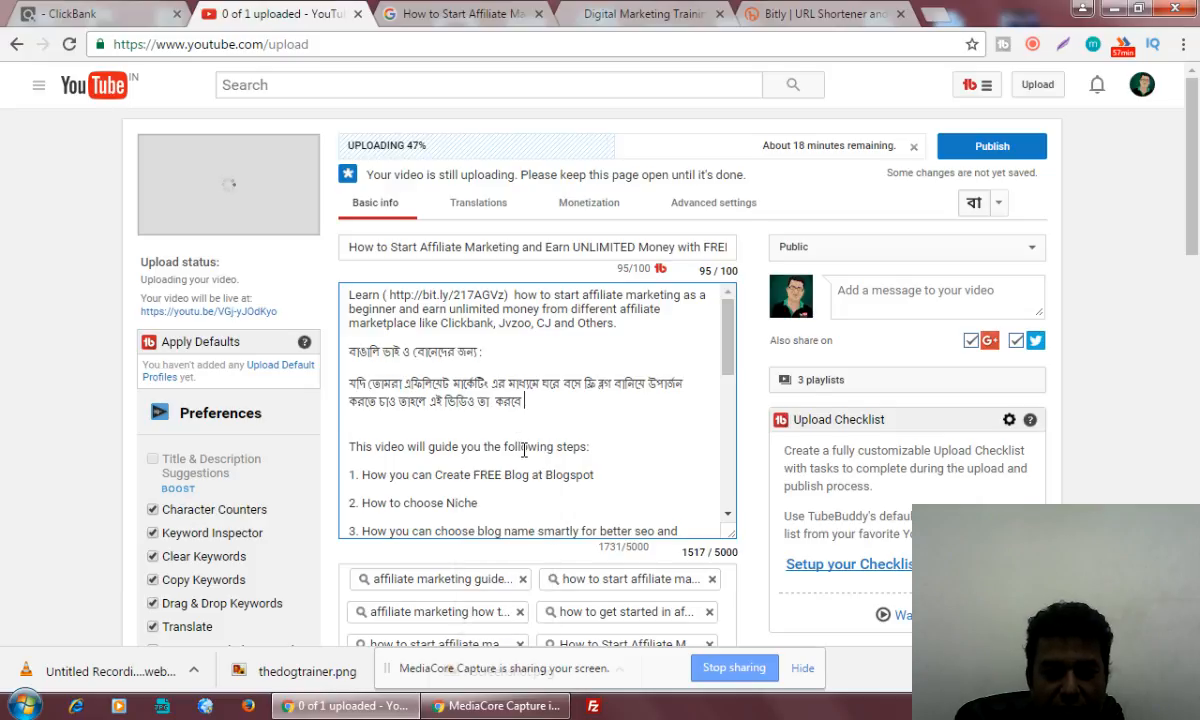
{"action": "type", "text": "।"}
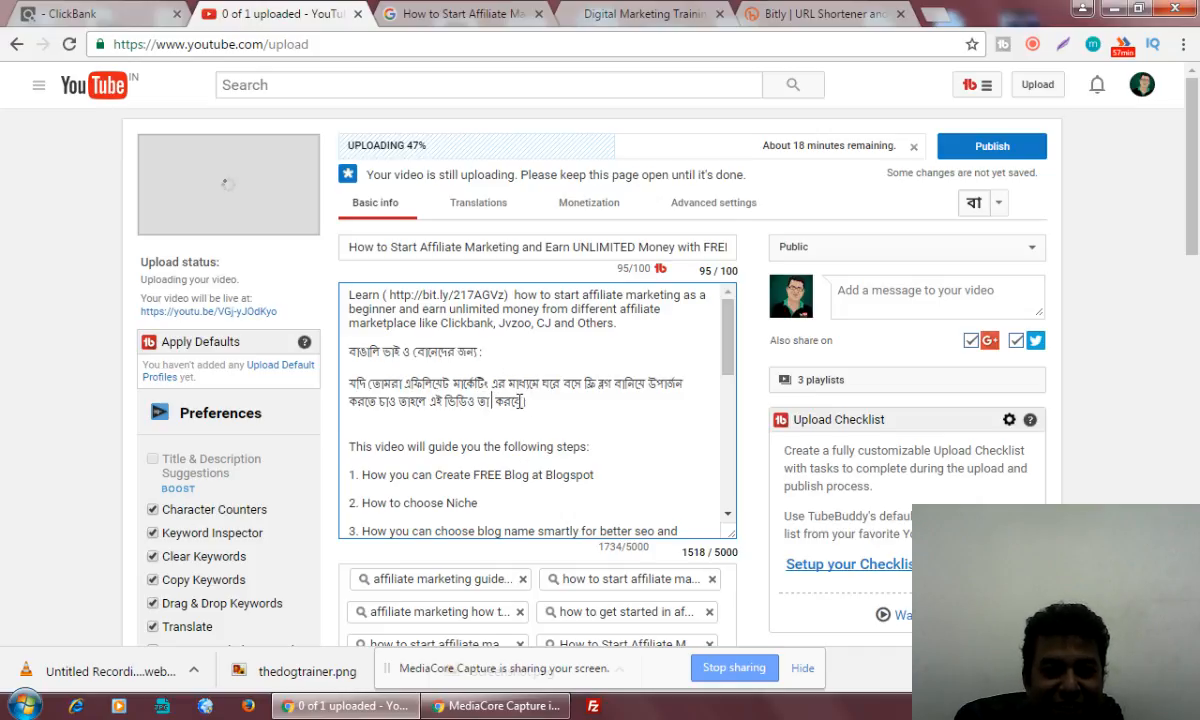
Replace the stray "তা" before "করবে" with "তোমাকে"
{"action": "key", "text": "BackSpace"}
{"action": "key", "text": "BackSpace"}
{"action": "key", "text": "BackSpace"}
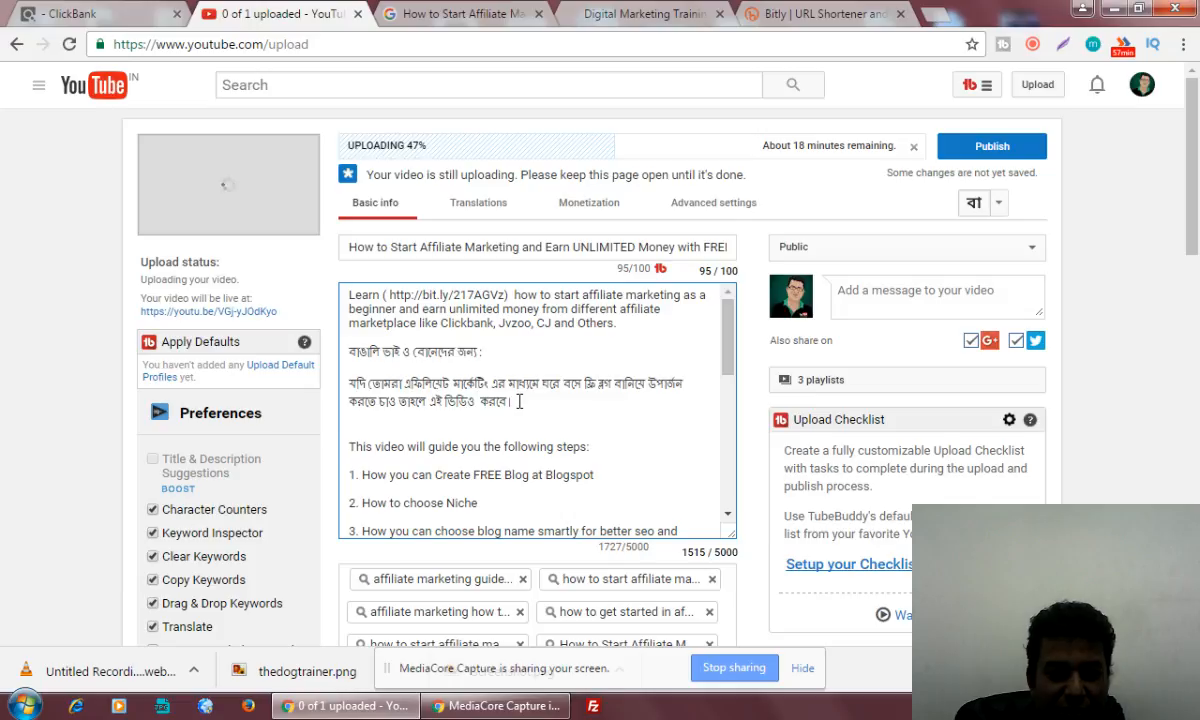
{"action": "type", "text": "tomake"}
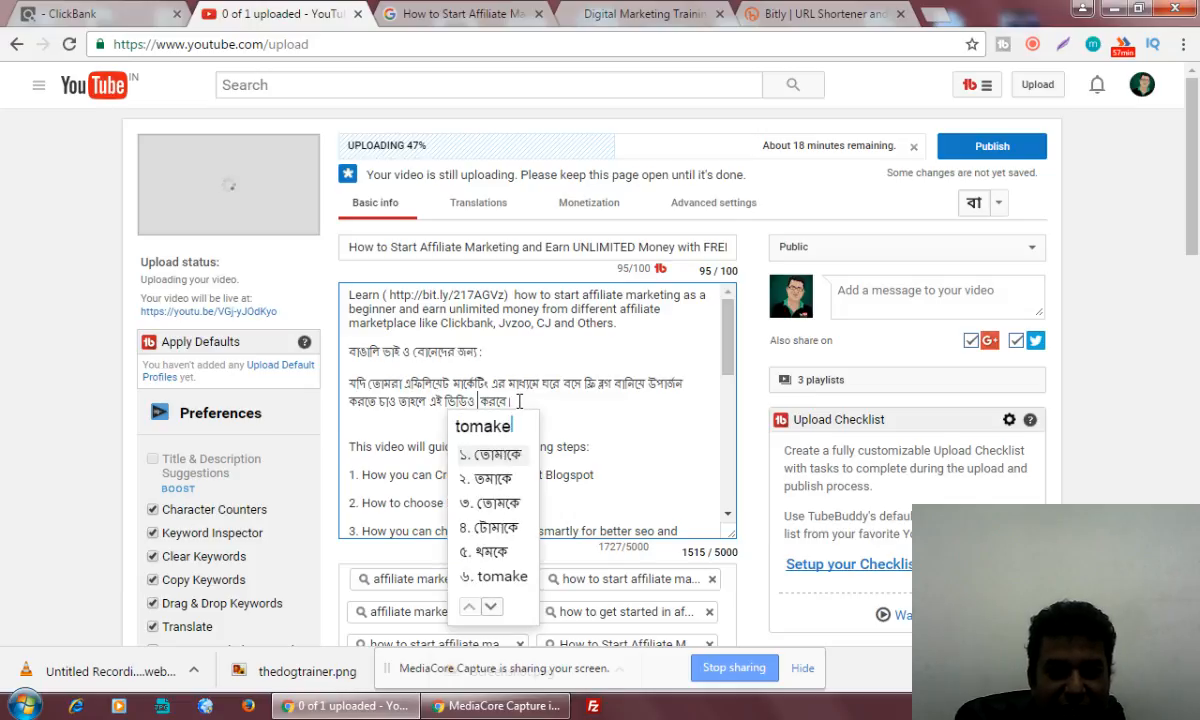
{"action": "left_click", "coordinate": [496, 455]}
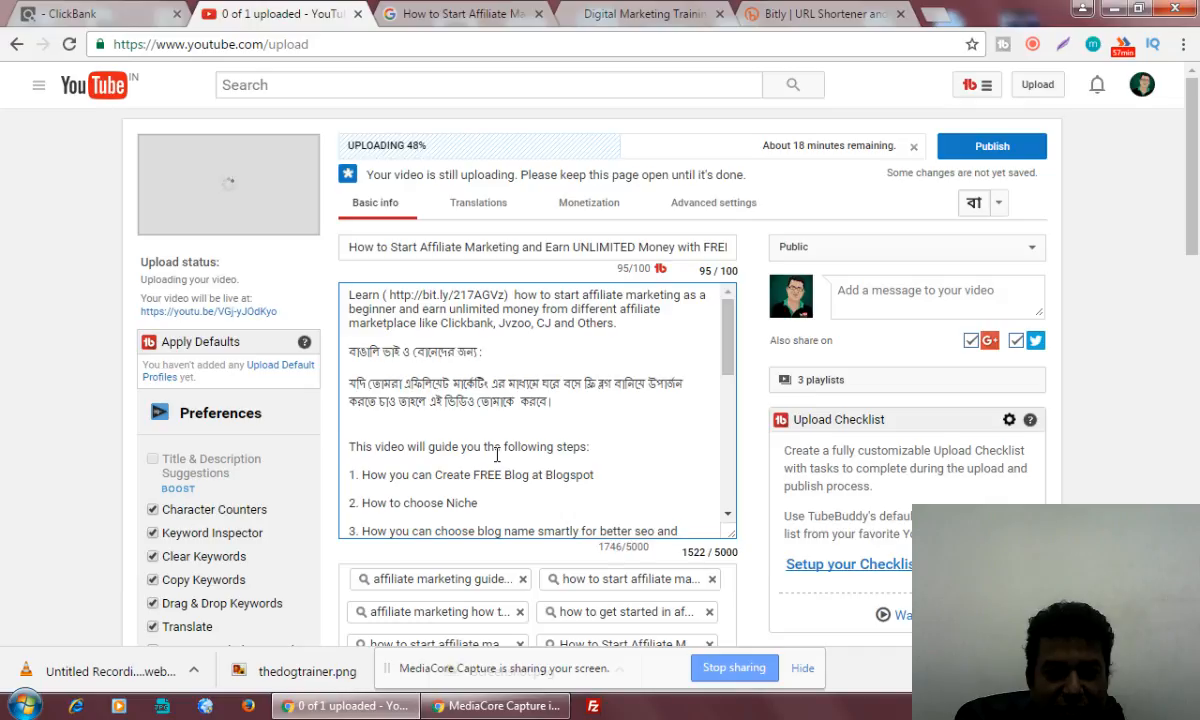
Replace "তোমাকে" with "তোমাদের" in the Bengali sentence of the description
{"action": "key", "text": "BackSpace"}
{"action": "key", "text": "BackSpace"}
{"action": "key", "text": "BackSpace"}
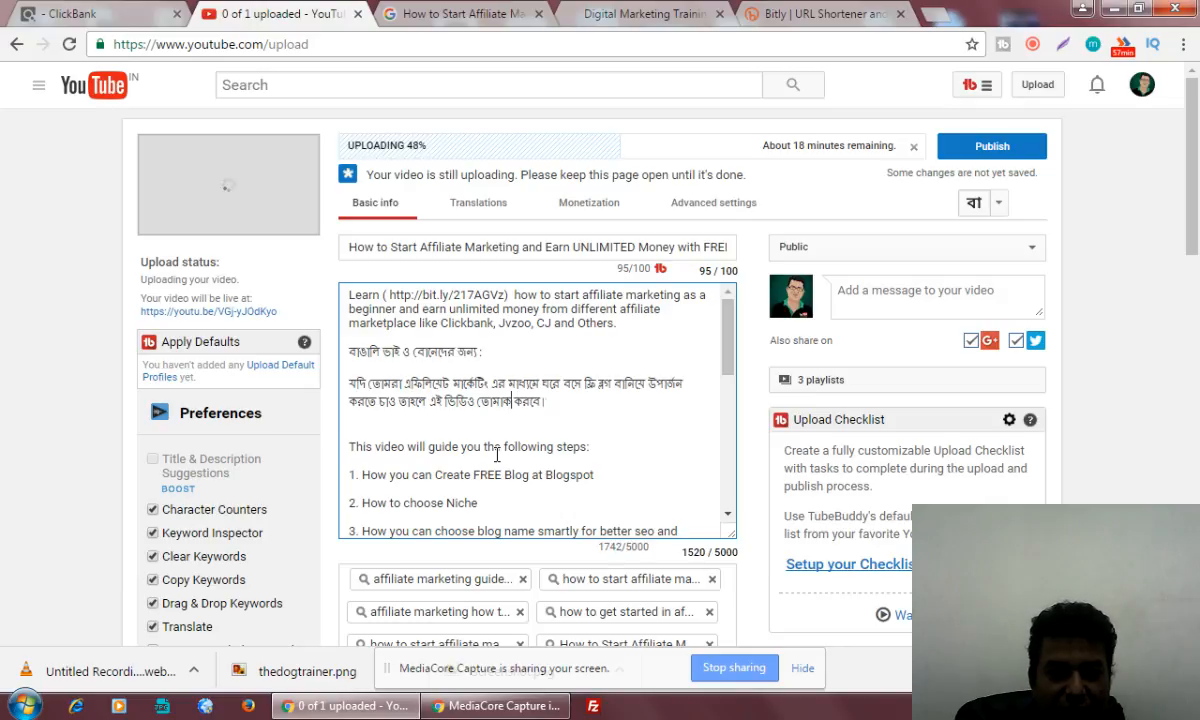
{"action": "key", "text": "BackSpace"}
{"action": "key", "text": "BackSpace"}
{"action": "key", "text": "BackSpace"}
{"action": "key", "text": "BackSpace"}
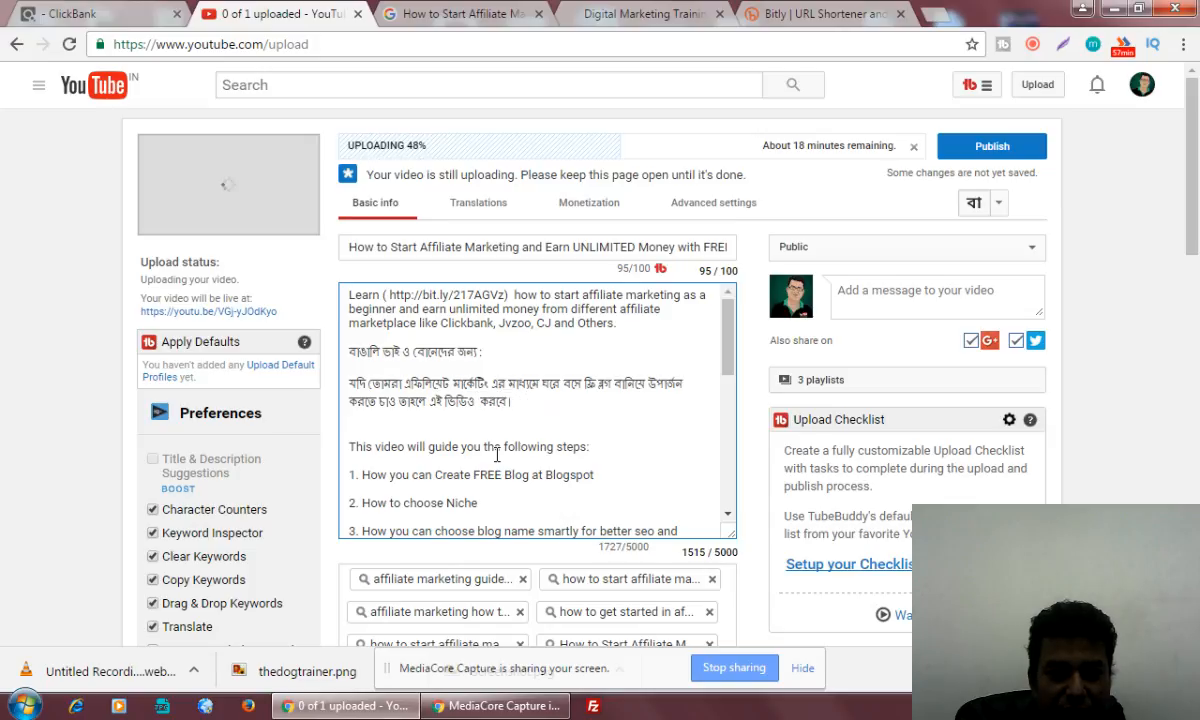
{"action": "type", "text": "tomader"}
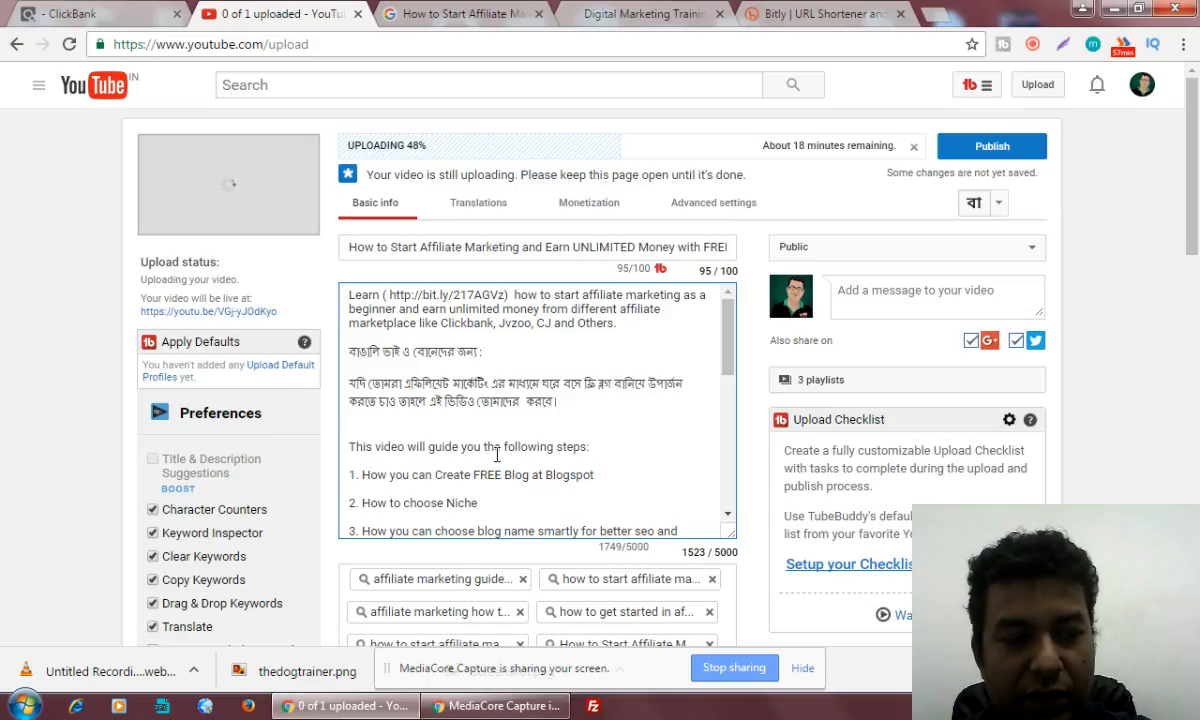
Insert "সাহায্য" before "করবে" in the Bengali sentence
{"action": "type", "text": "s"}
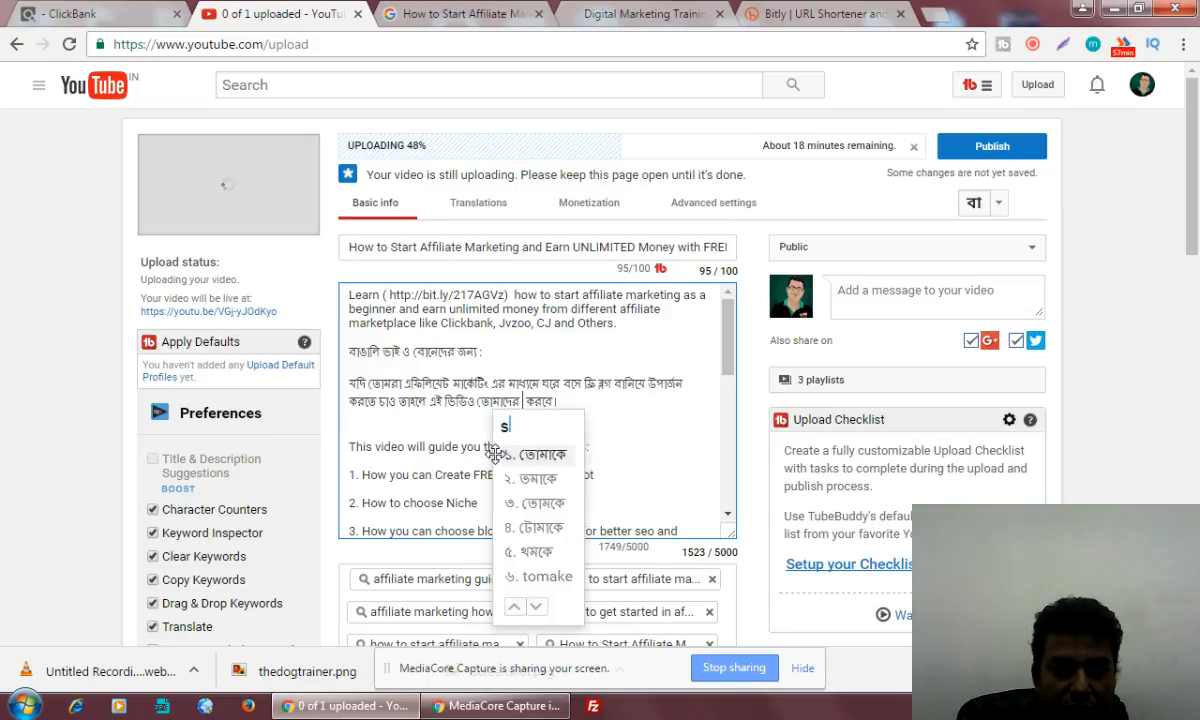
{"action": "type", "text": "hajyo"}
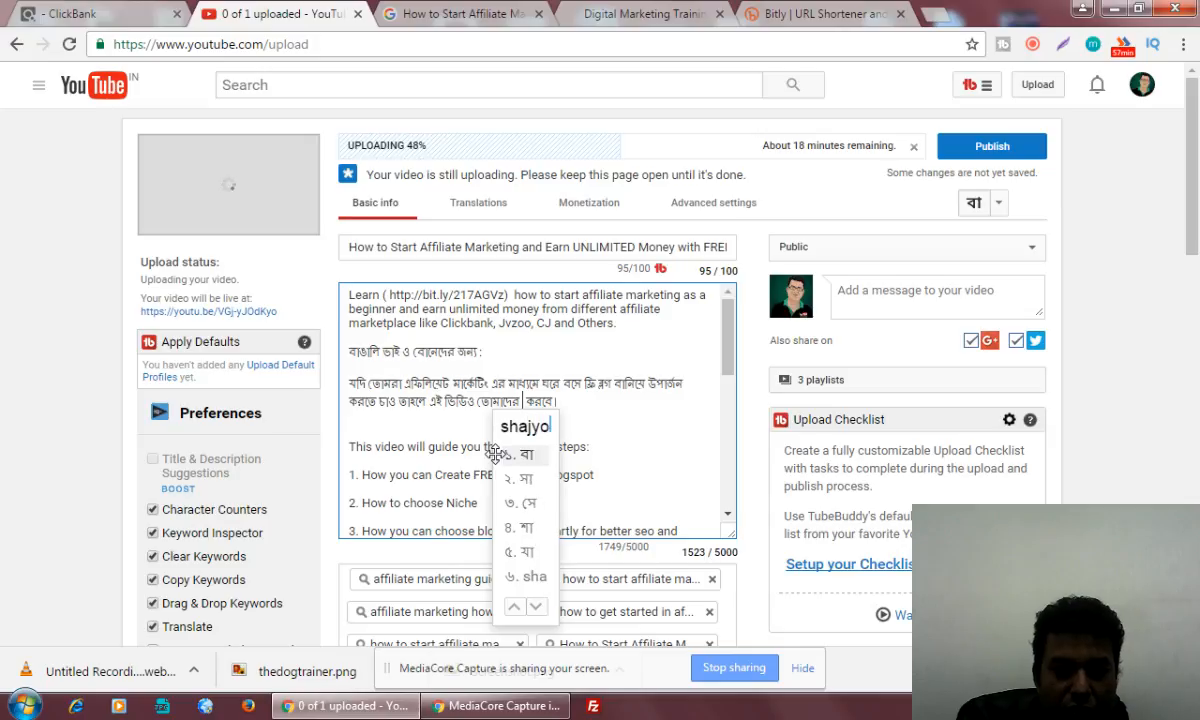
{"action": "left_click", "coordinate": [495, 453]}
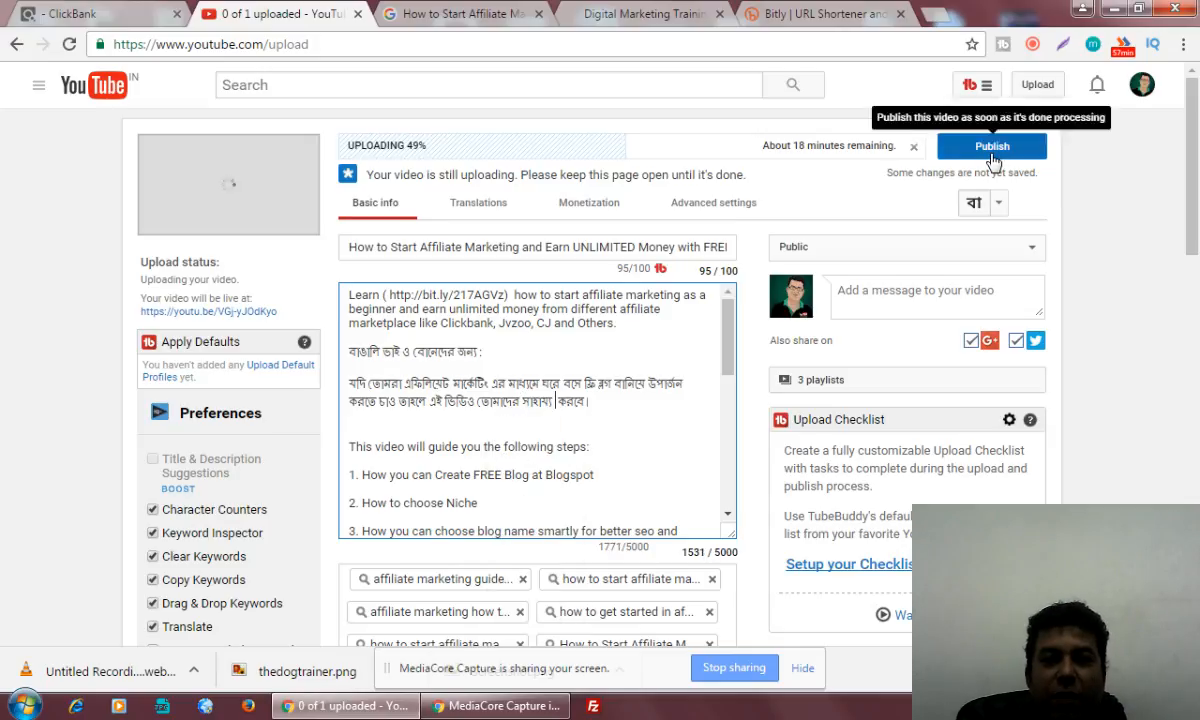
Select the full video title on the upload page and switch to the desktop
{"action": "scroll", "coordinate": [1034, 402], "scroll_direction": "down", "scroll_amount": 3}
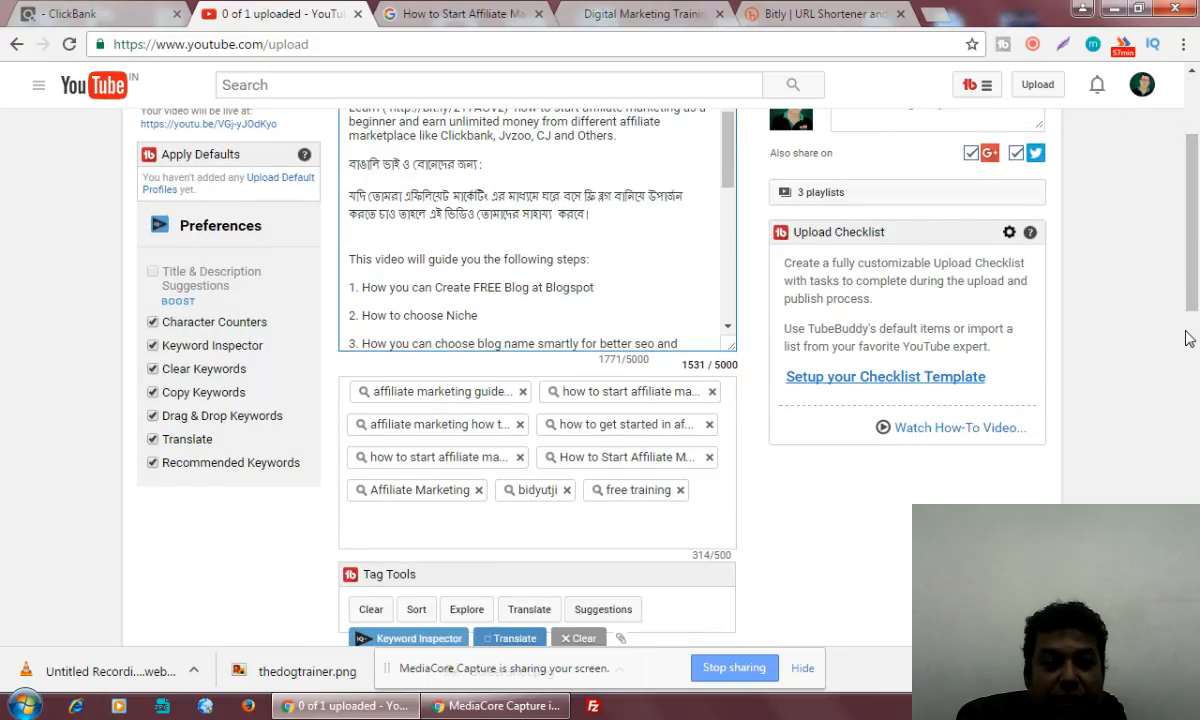
{"action": "scroll", "coordinate": [770, 497], "scroll_direction": "down", "scroll_amount": 3}
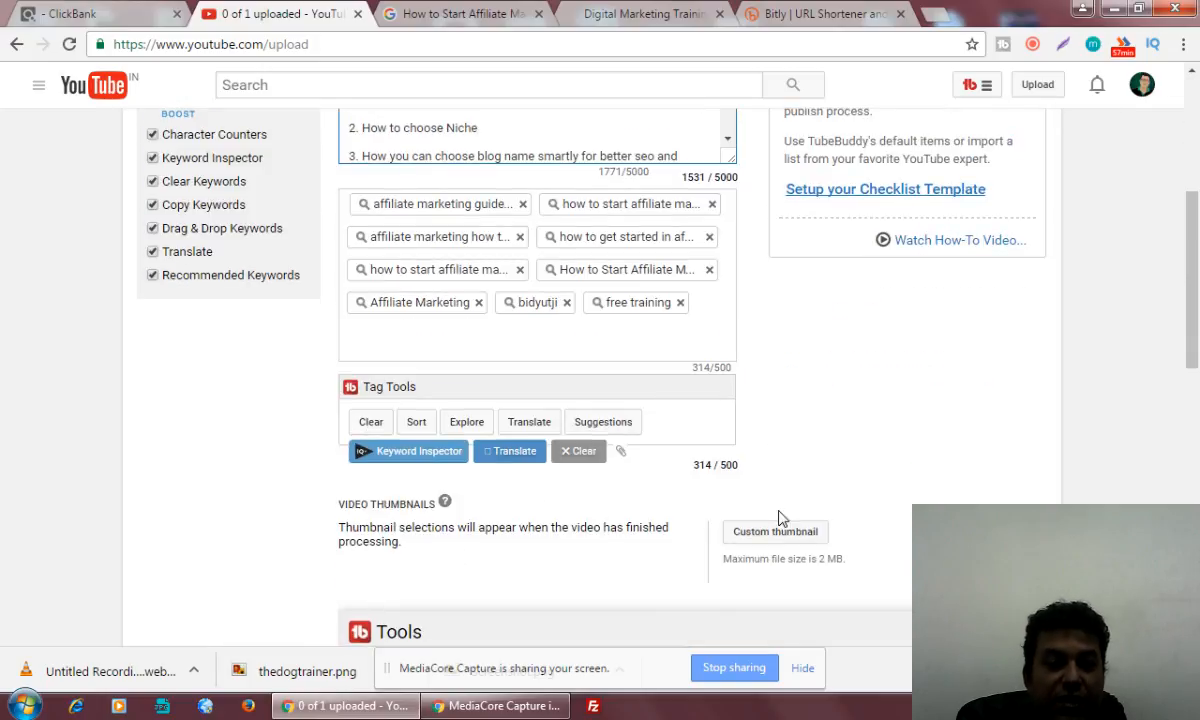
{"action": "scroll", "coordinate": [1071, 457], "scroll_direction": "up", "scroll_amount": 4}
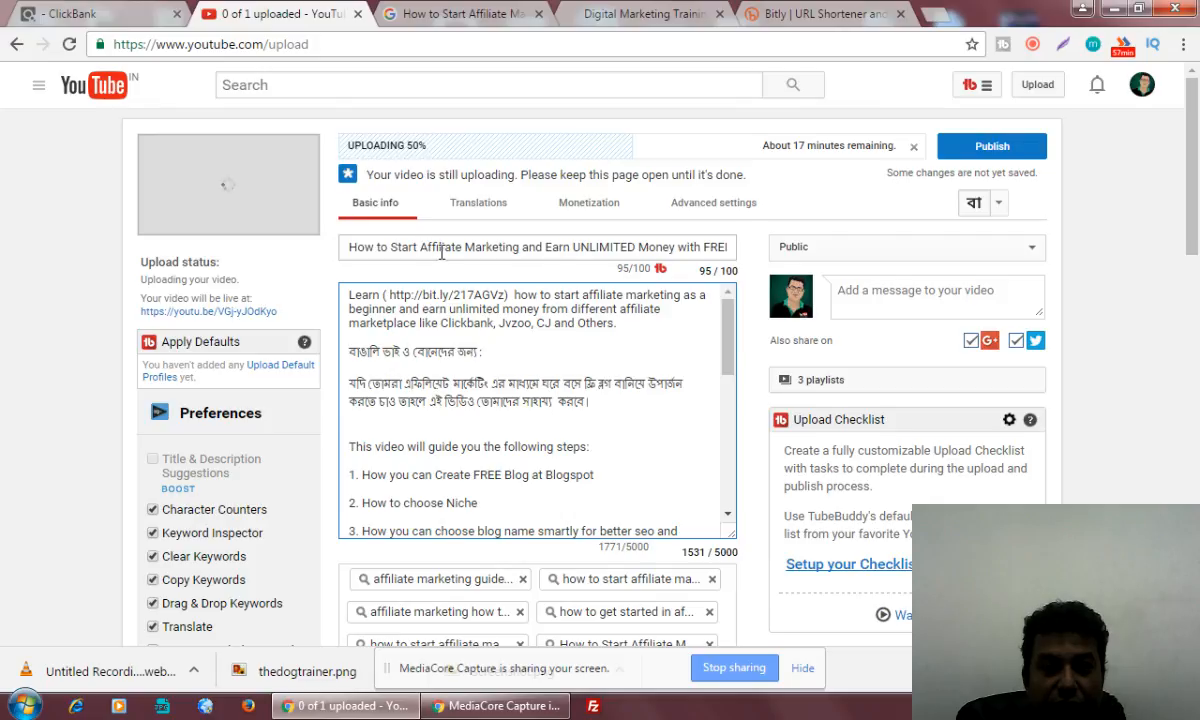
{"action": "left_click_drag", "start_coordinate": [391, 248], "coordinate": [735, 250]}
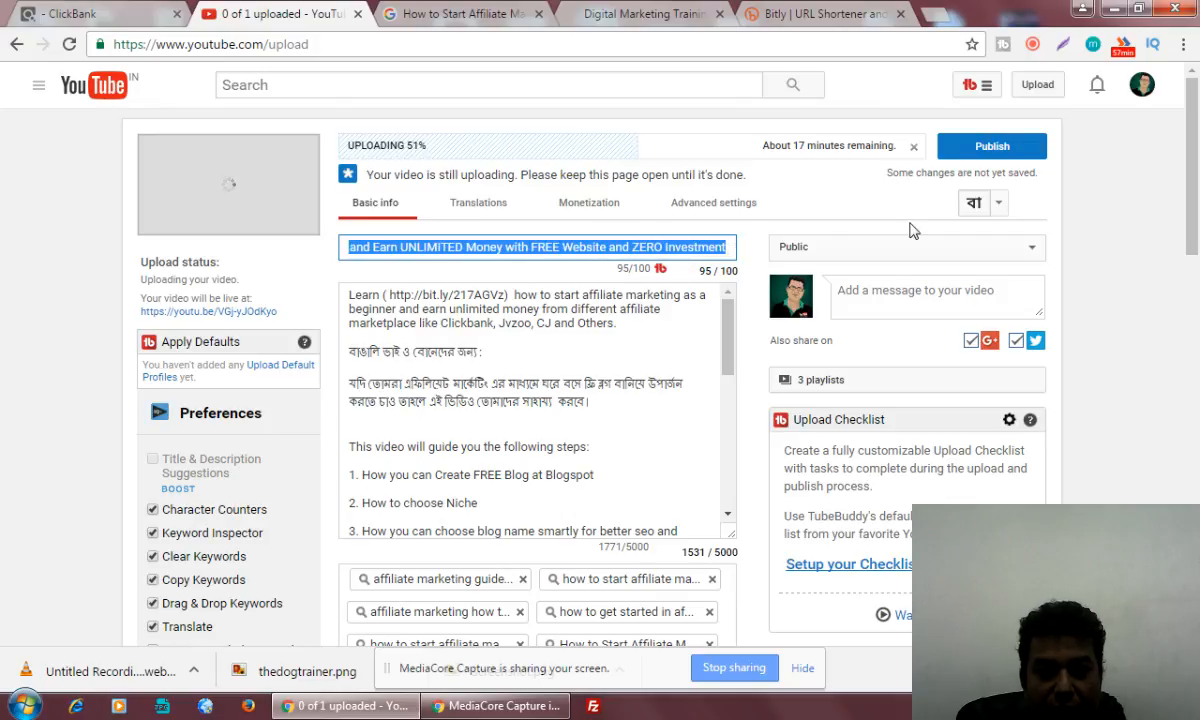
{"action": "left_click", "coordinate": [1082, 8]}
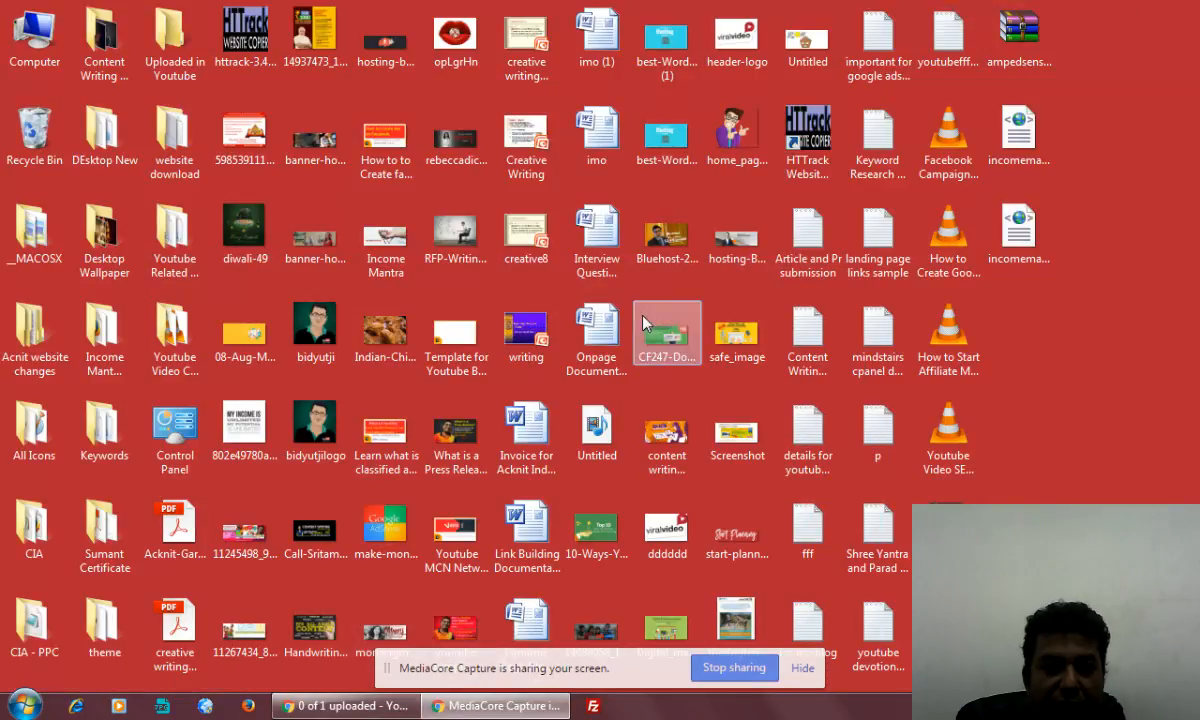
Open the desktop image "What is a Press Release - How to Press Releases & Work for SEO Link Building.jpg" in Paint
{"action": "right_click", "coordinate": [448, 443]}
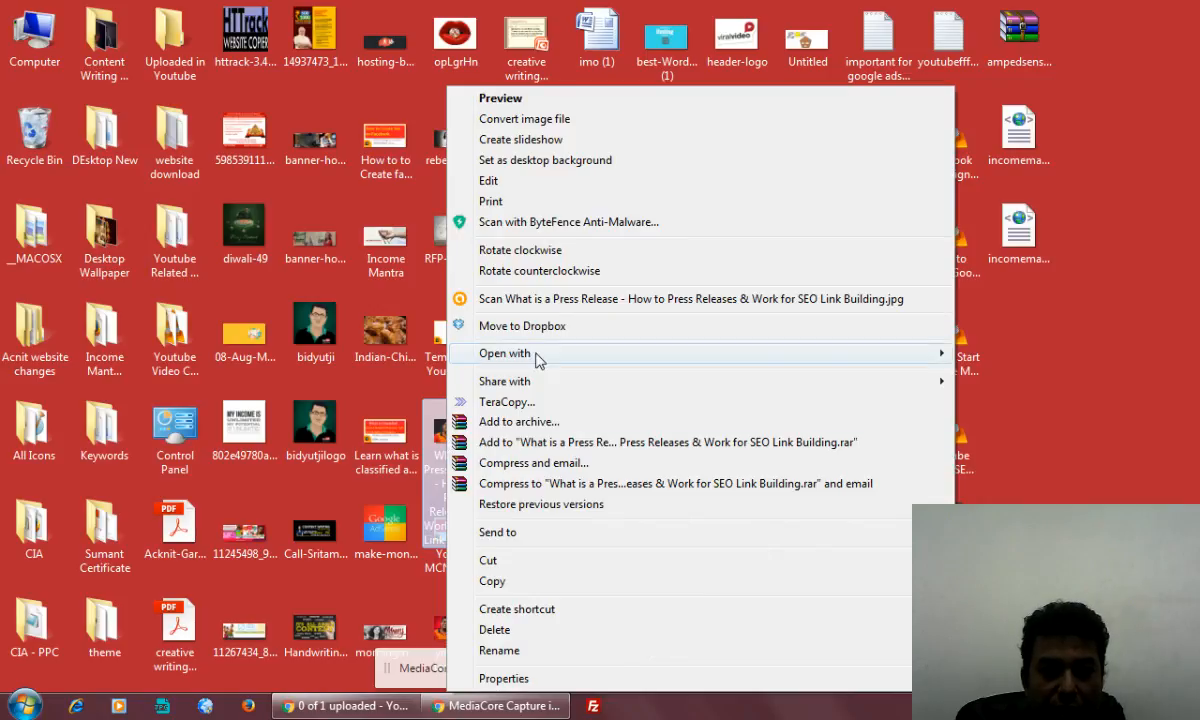
{"action": "mouse_move", "coordinate": [540, 355]}
{"action": "left_click", "coordinate": [975, 434]}
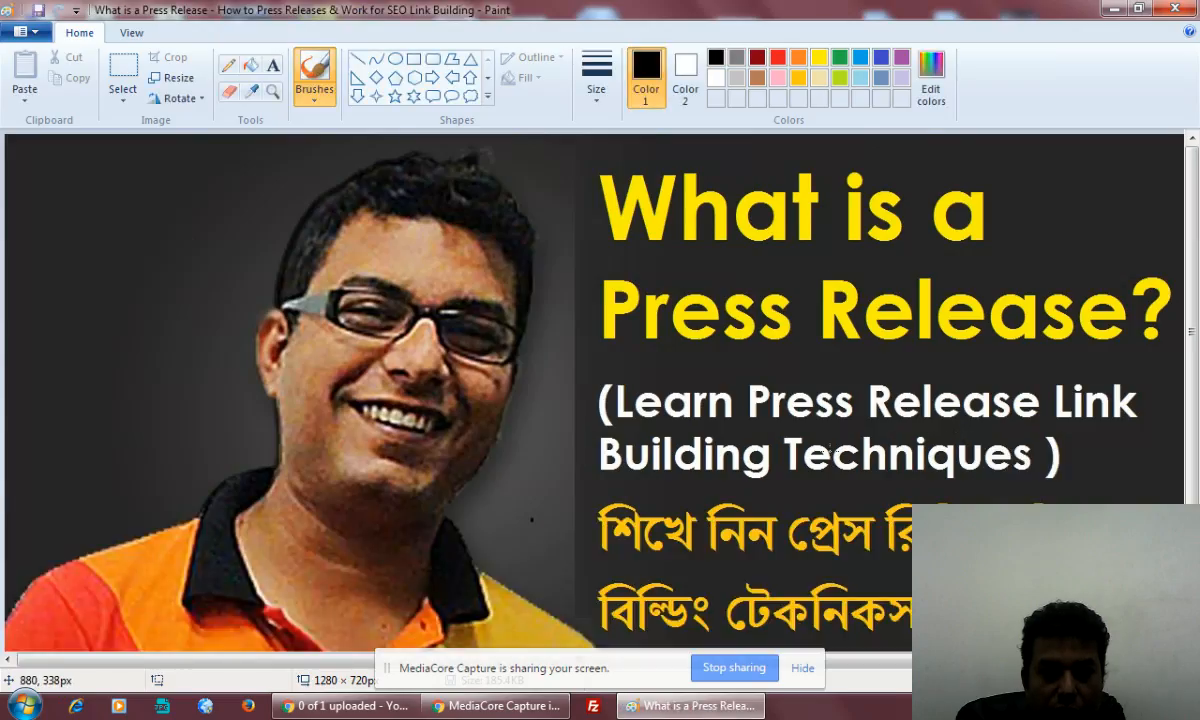
{"action": "scroll", "coordinate": [828, 452], "scroll_direction": "down", "scroll_amount": 3}
{"action": "scroll", "coordinate": [822, 460], "scroll_direction": "up", "scroll_amount": 3}
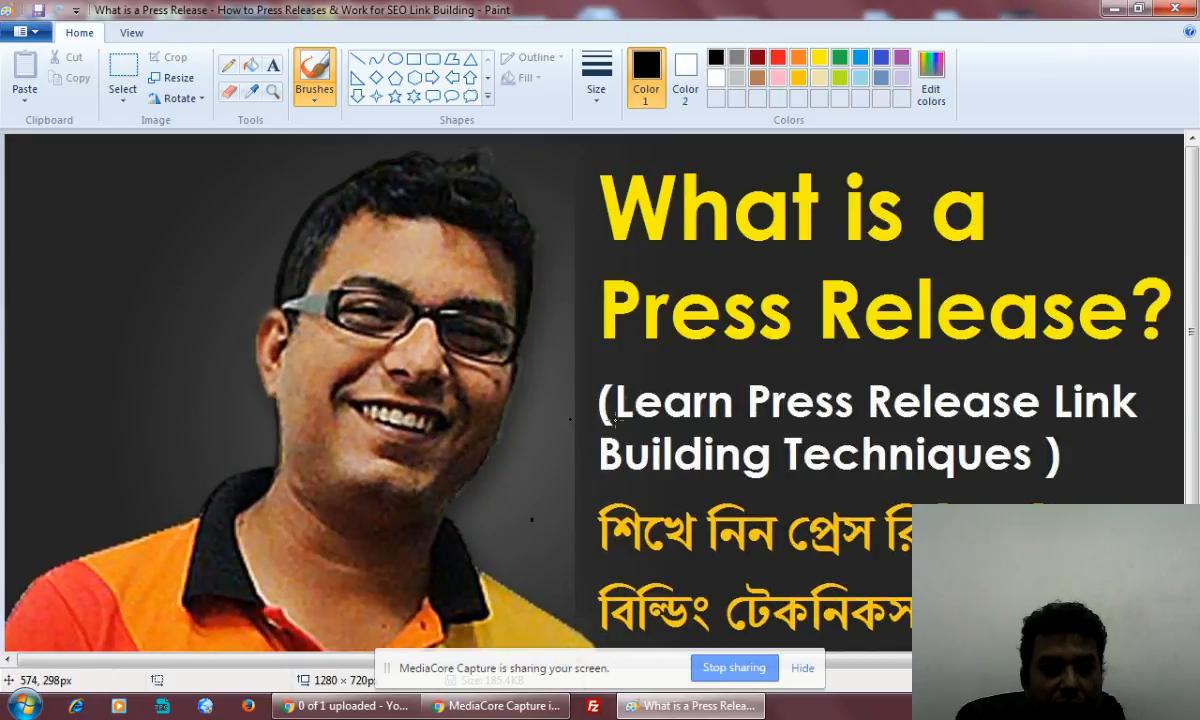
Try to cover the press release image's text by stretching a strip of background over it, and close the image without saving
{"action": "left_click", "coordinate": [123, 75]}
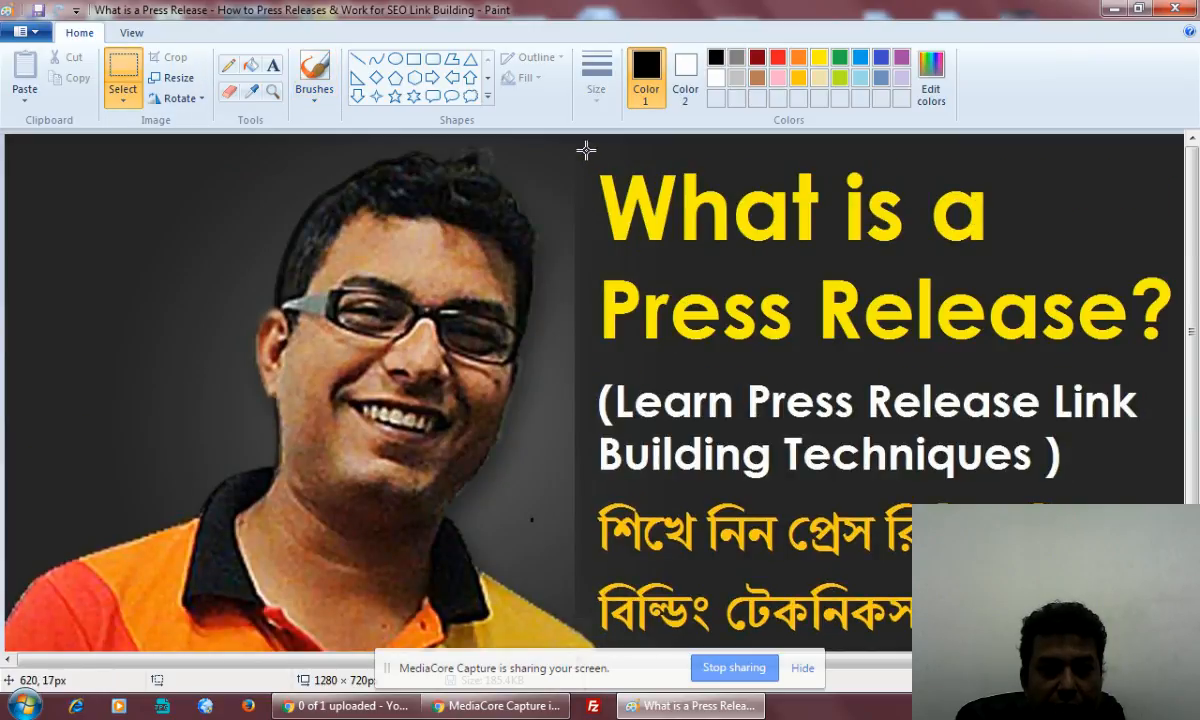
{"action": "left_click_drag", "start_coordinate": [586, 150], "coordinate": [1155, 160]}
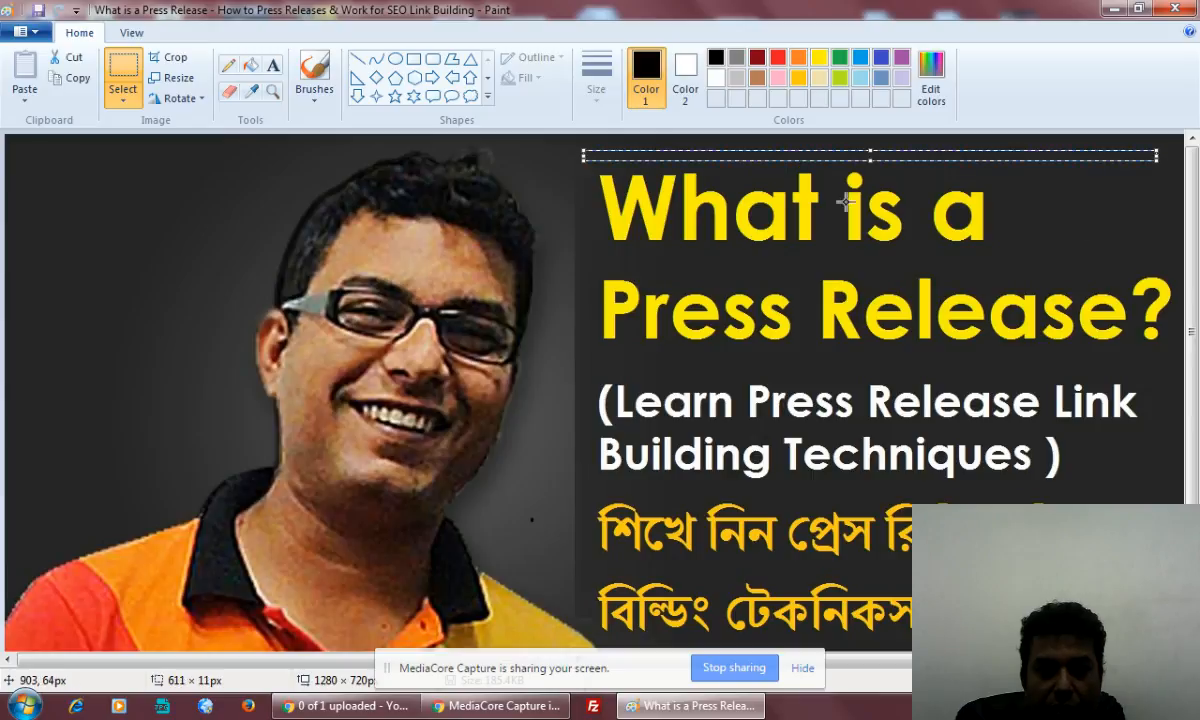
{"action": "left_click_drag", "start_coordinate": [871, 158], "coordinate": [871, 631]}
{"action": "left_click", "coordinate": [1186, 9]}
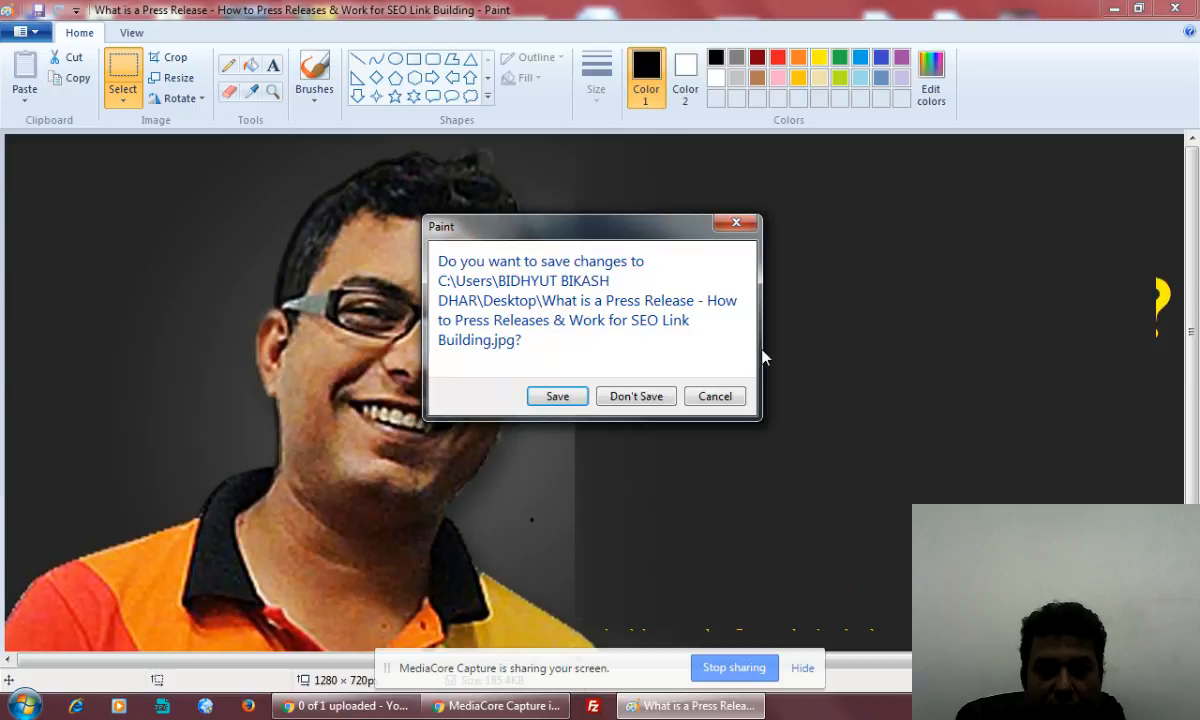
{"action": "left_click", "coordinate": [646, 403]}
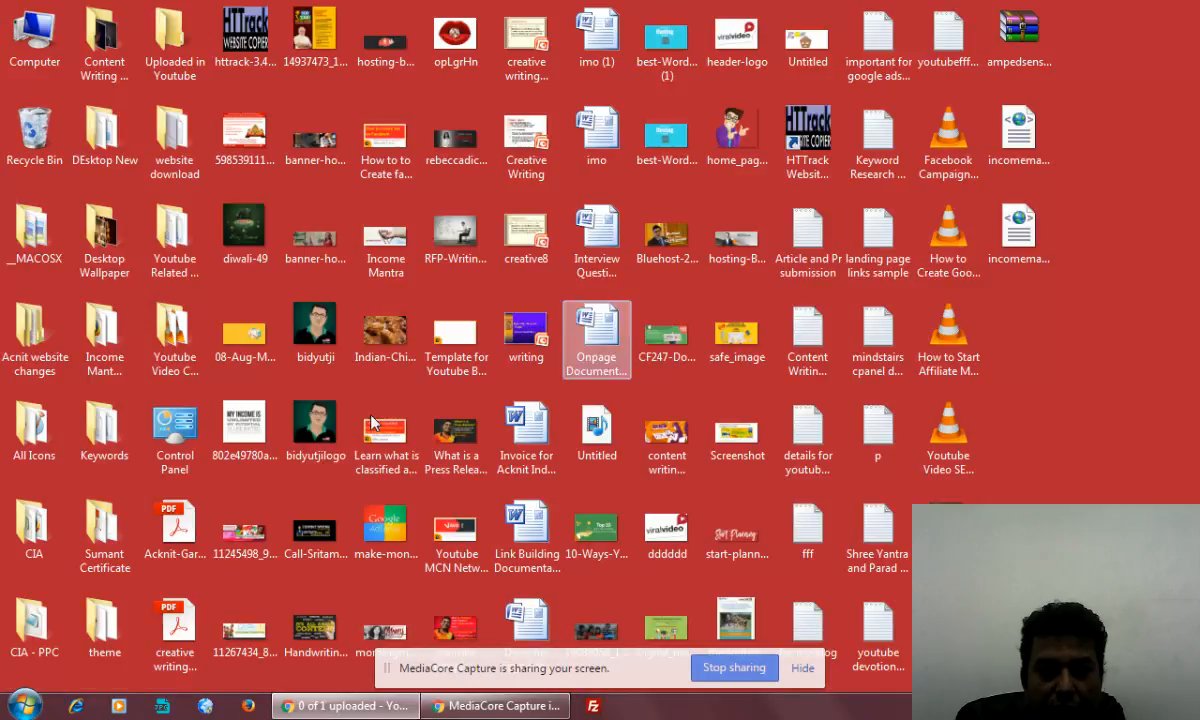
Open the desktop image "youtube template pics2.jpg" in Paint
{"action": "right_click", "coordinate": [451, 630]}
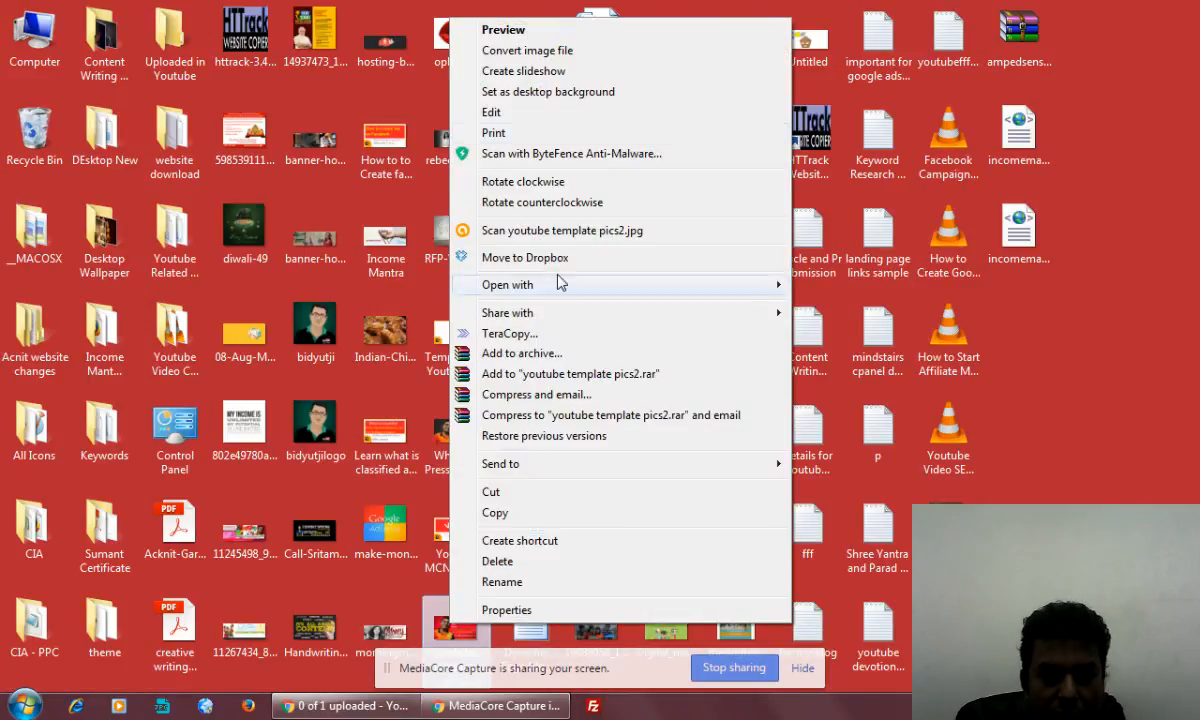
{"action": "mouse_move", "coordinate": [549, 288]}
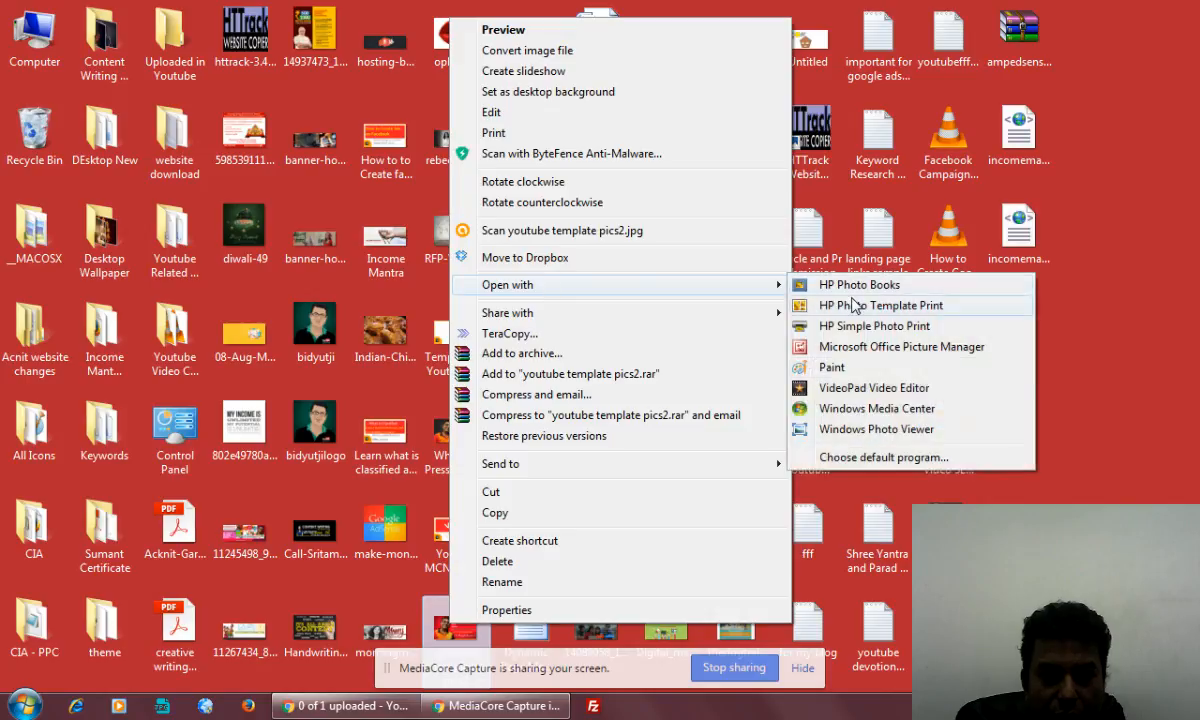
{"action": "left_click", "coordinate": [843, 352]}
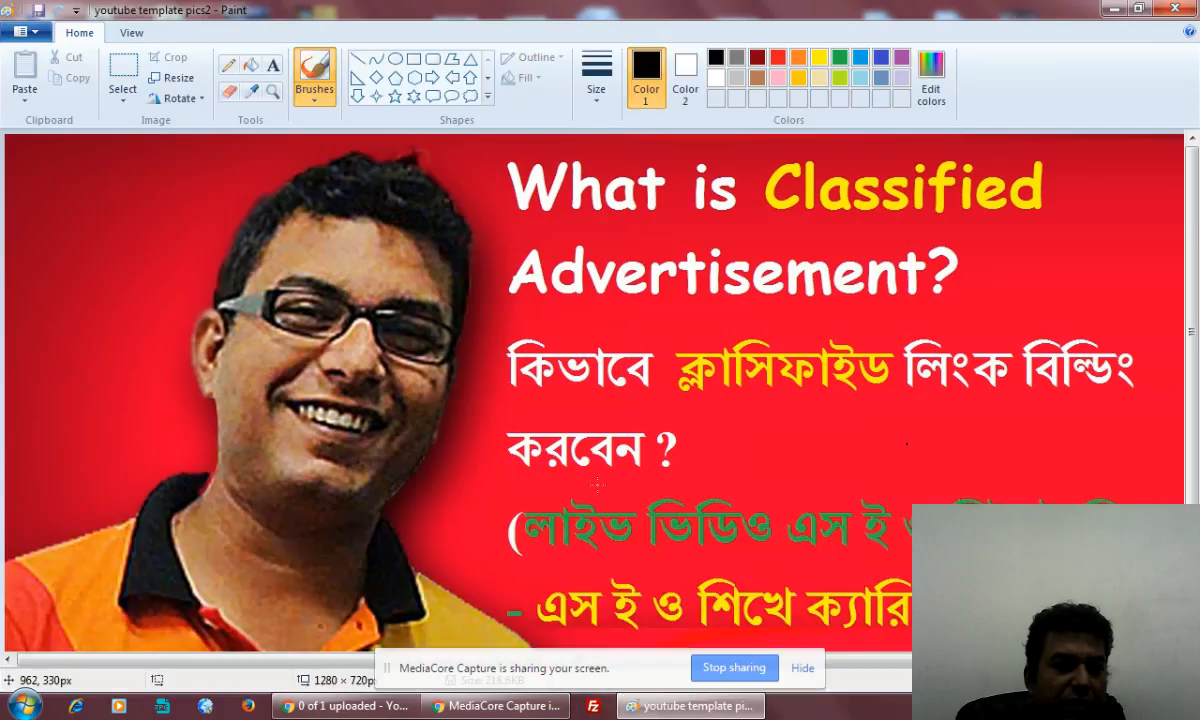
{"action": "scroll", "coordinate": [935, 445], "scroll_direction": "down", "scroll_amount": 2}
{"action": "scroll", "coordinate": [935, 445], "scroll_direction": "up", "scroll_amount": 2}
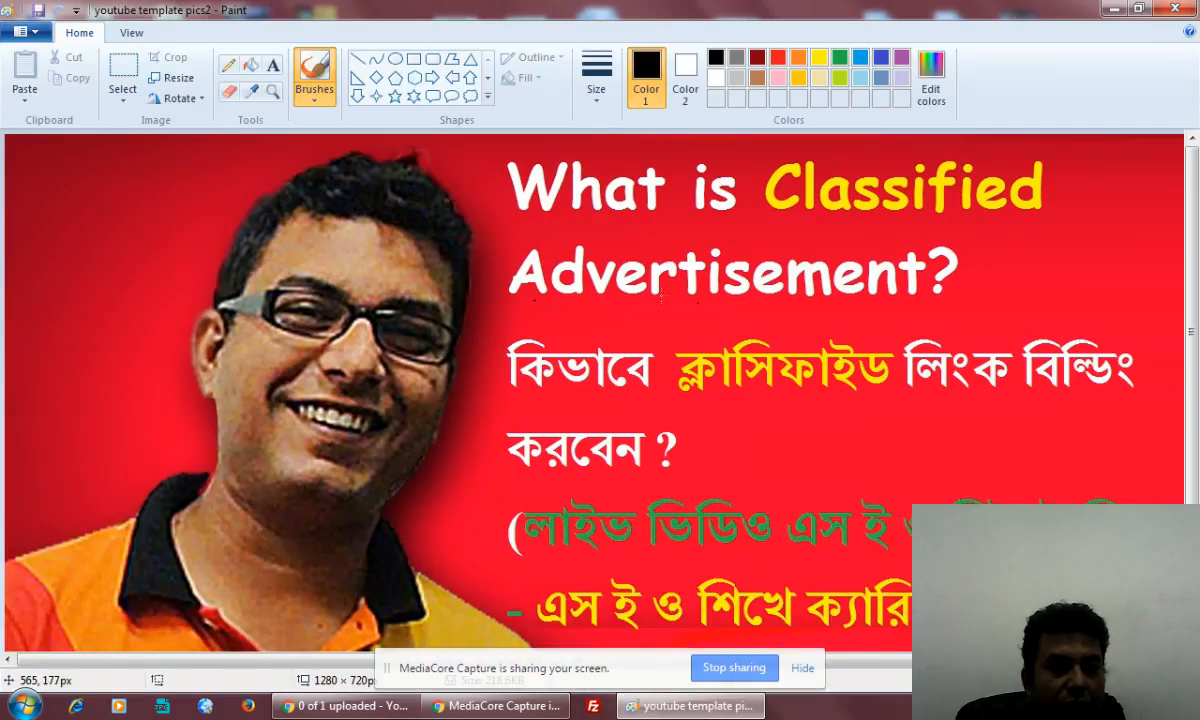
Cover the "What is Classified Advertisement?" text block by stretching a thin red strip from above it down to about 736 × 452 px
{"action": "left_click", "coordinate": [123, 78]}
{"action": "left_click_drag", "start_coordinate": [478, 150], "coordinate": [1167, 154]}
{"action": "left_click_drag", "start_coordinate": [826, 153], "coordinate": [823, 571]}
{"action": "key", "text": "Delete"}
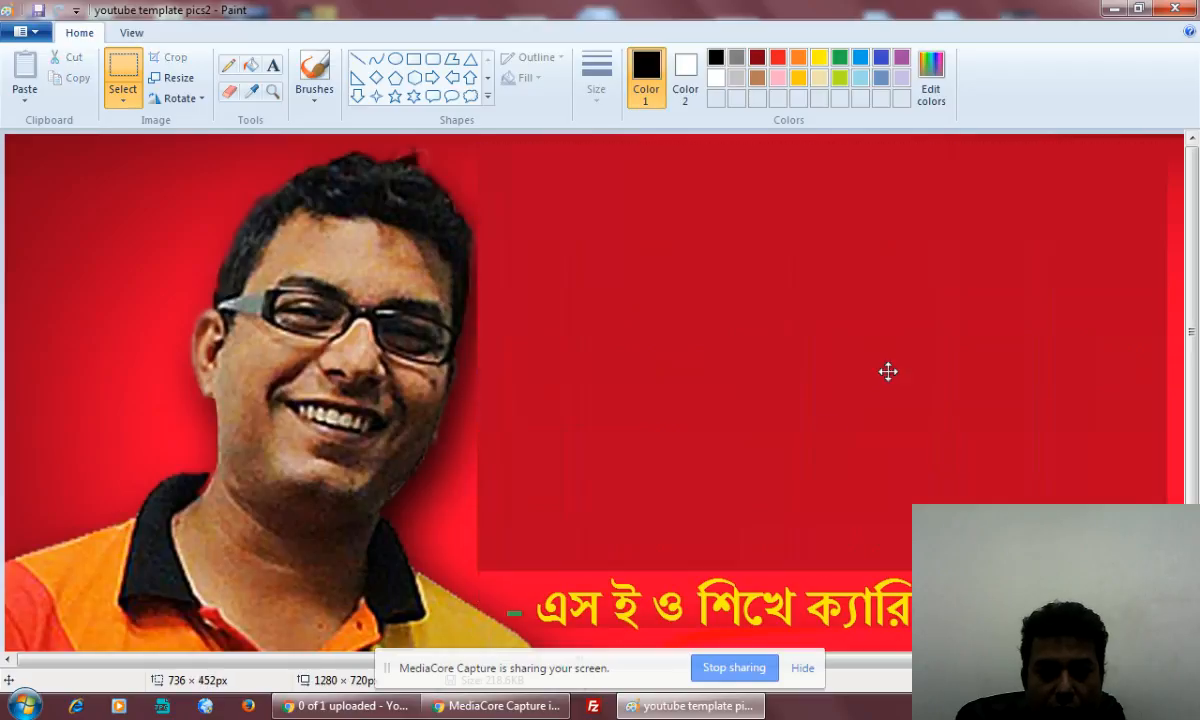
{"action": "left_click", "coordinate": [470, 495]}
Cover the leftover green character by stretching a piece of the plain red area past the image's right edge, about 806 × 436 px
{"action": "scroll", "coordinate": [500, 510], "scroll_direction": "down", "scroll_amount": 3}
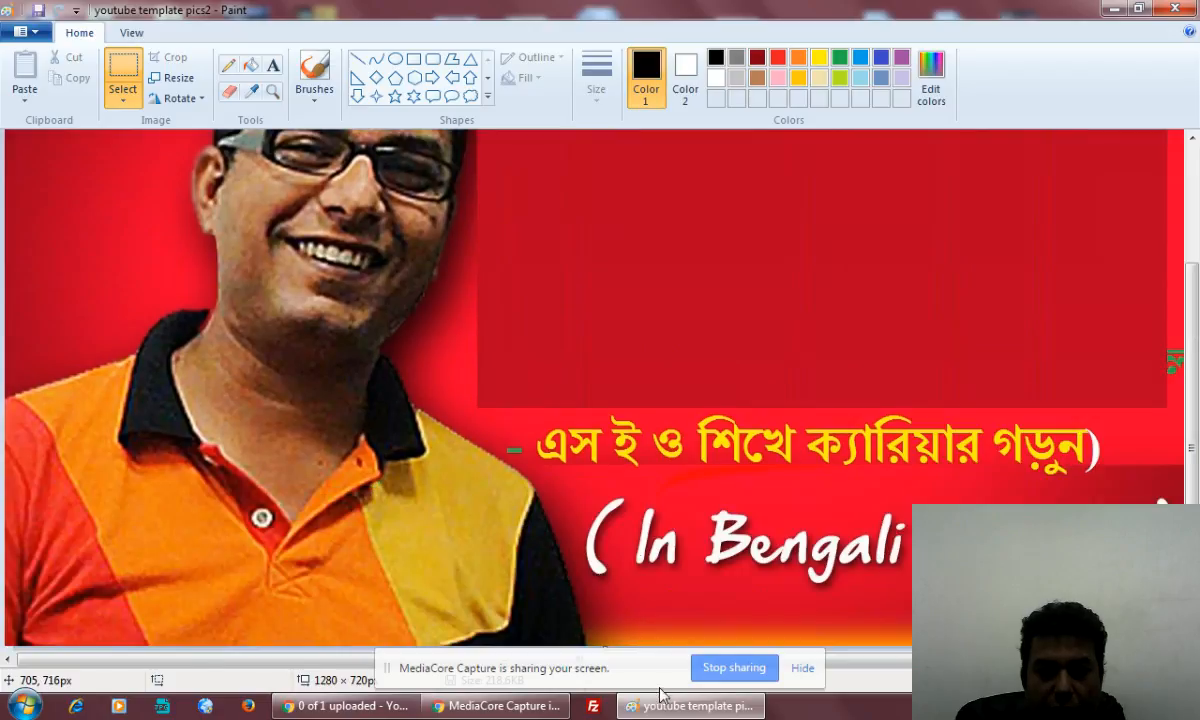
{"action": "left_click", "coordinate": [133, 33]}
{"action": "left_click", "coordinate": [23, 88]}
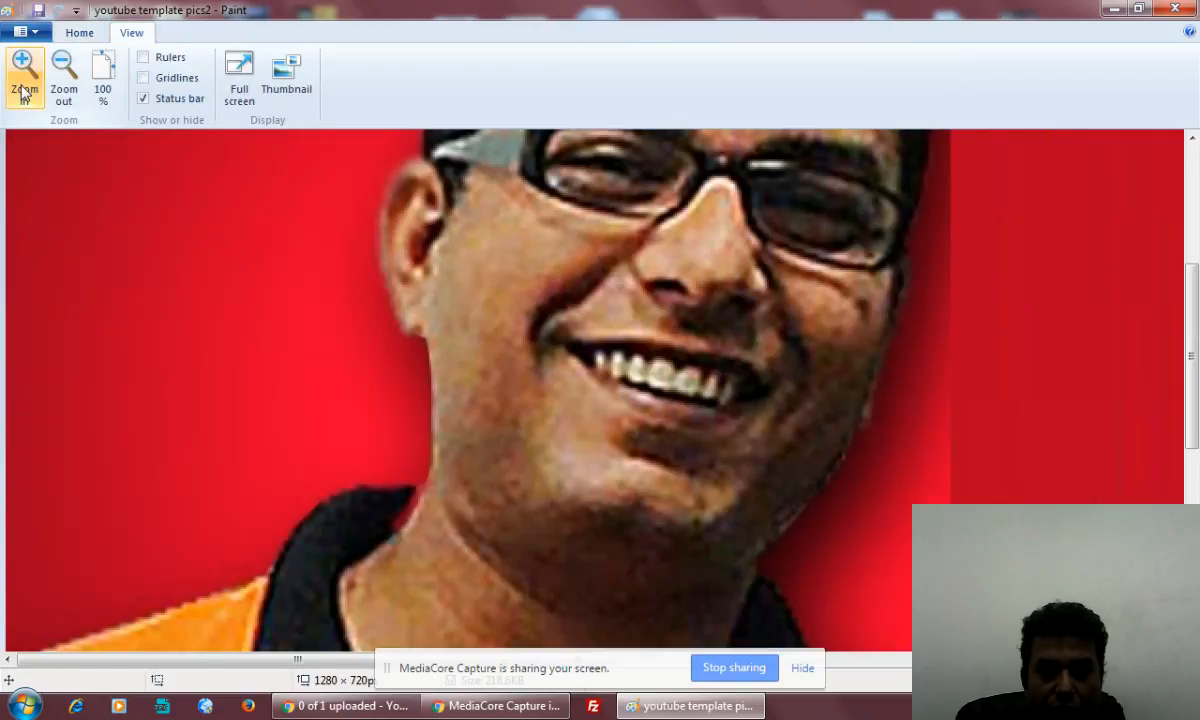
{"action": "left_click", "coordinate": [62, 80]}
{"action": "left_click", "coordinate": [62, 80]}
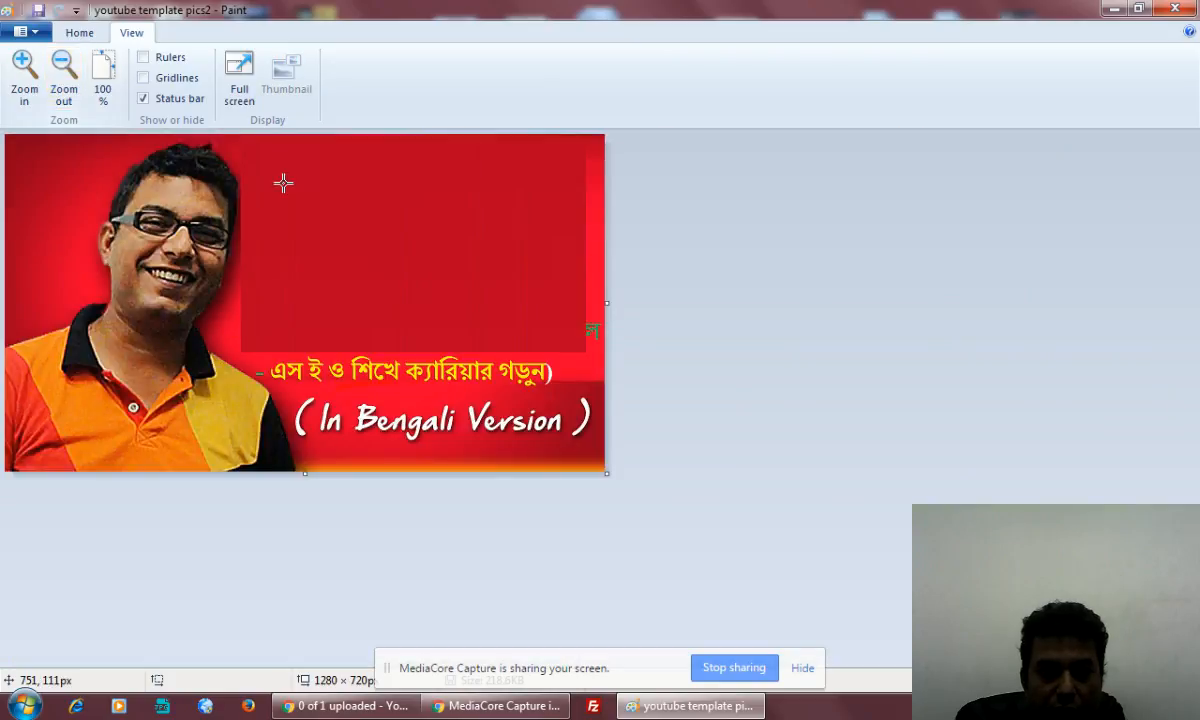
{"action": "left_click", "coordinate": [80, 36]}
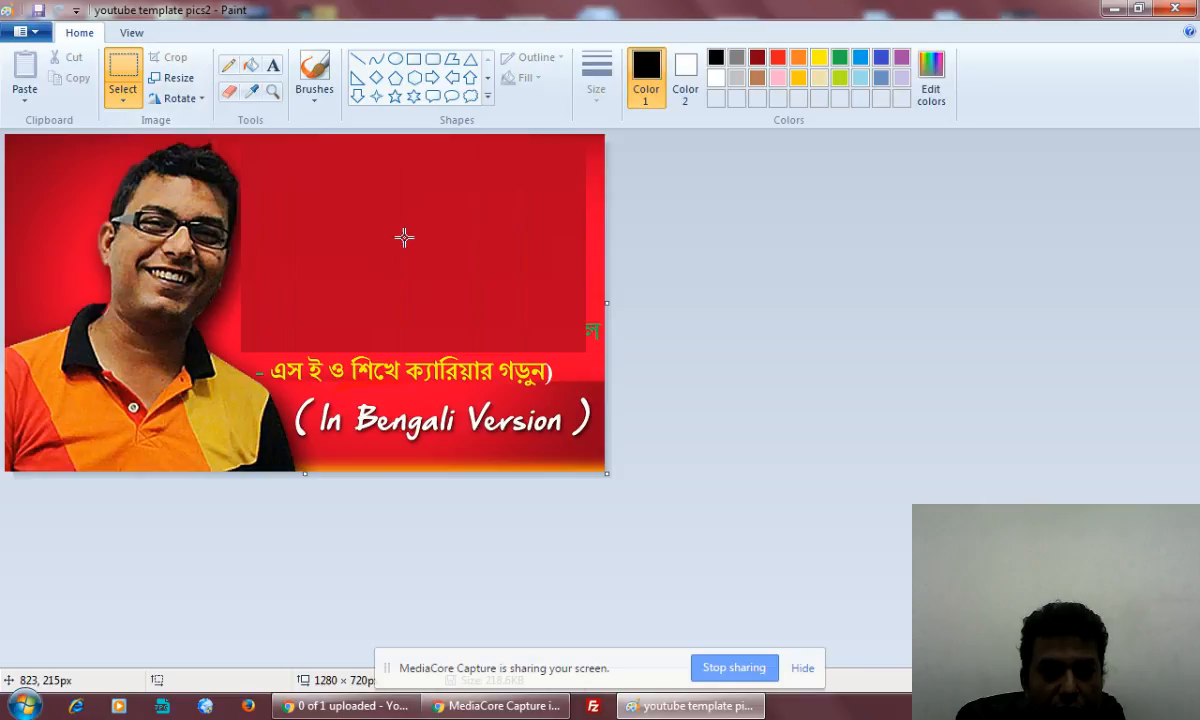
{"action": "left_click_drag", "start_coordinate": [374, 185], "coordinate": [497, 295]}
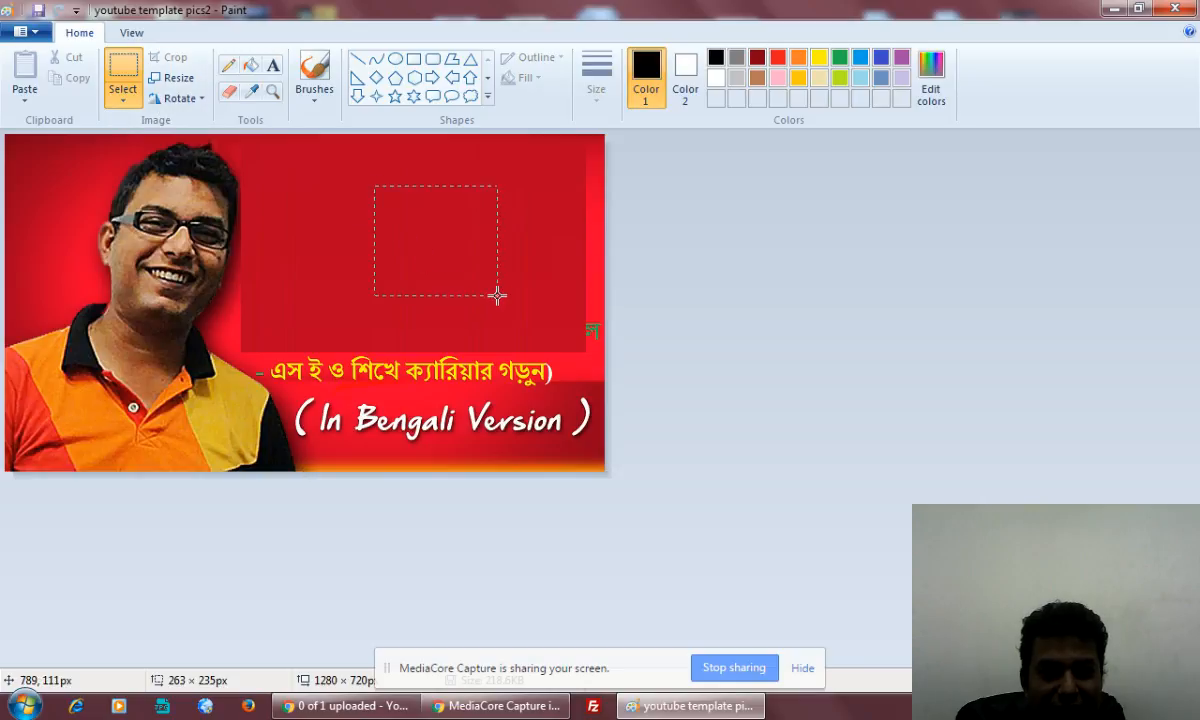
{"action": "left_click_drag", "start_coordinate": [573, 205], "coordinate": [576, 207]}
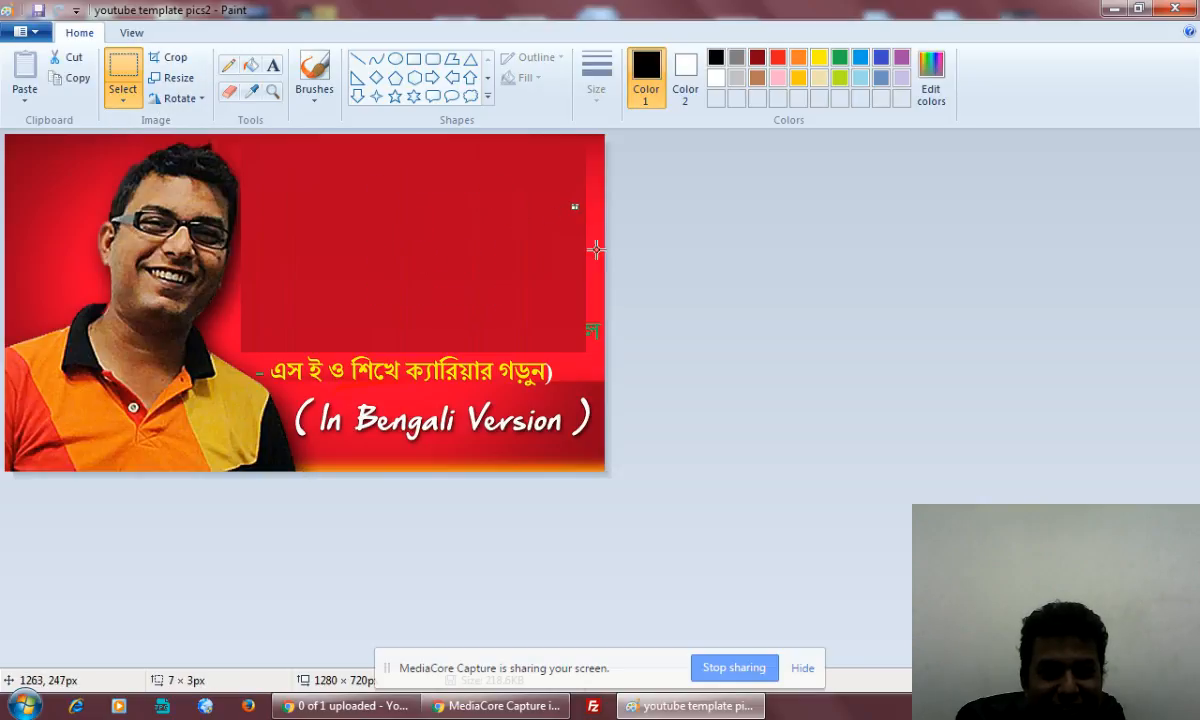
{"action": "left_click_drag", "start_coordinate": [267, 141], "coordinate": [332, 345]}
{"action": "left_click_drag", "start_coordinate": [332, 245], "coordinate": [643, 308]}
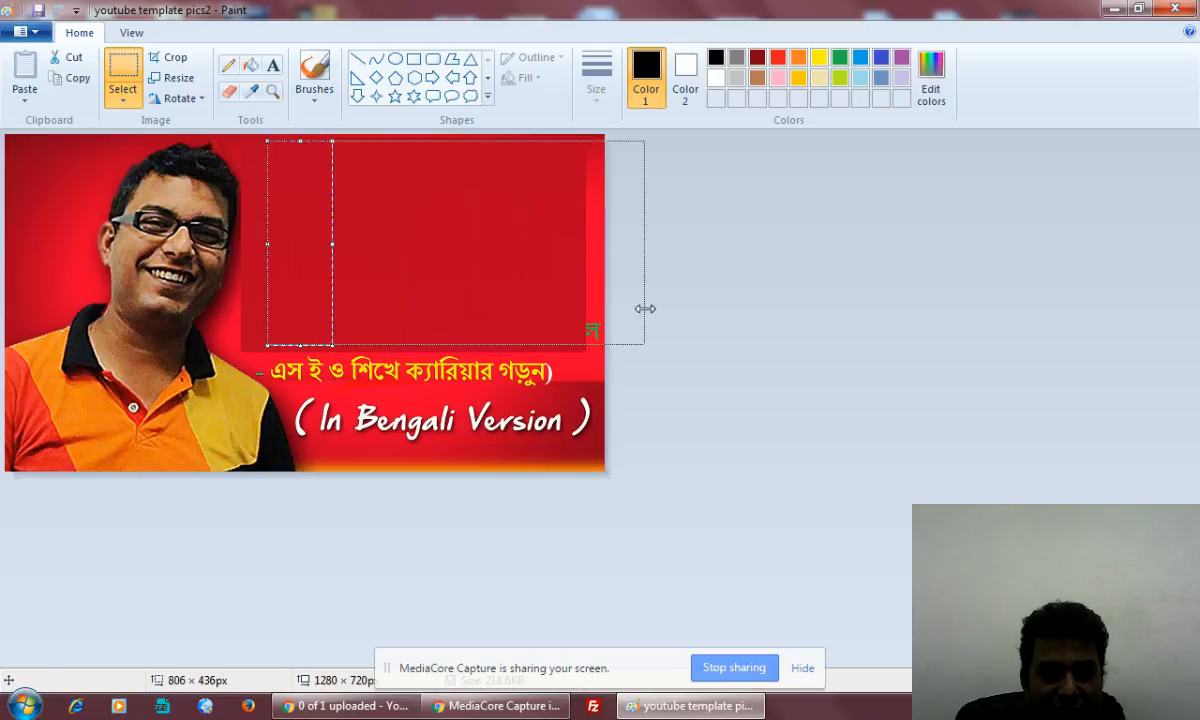
{"action": "left_click", "coordinate": [764, 362]}
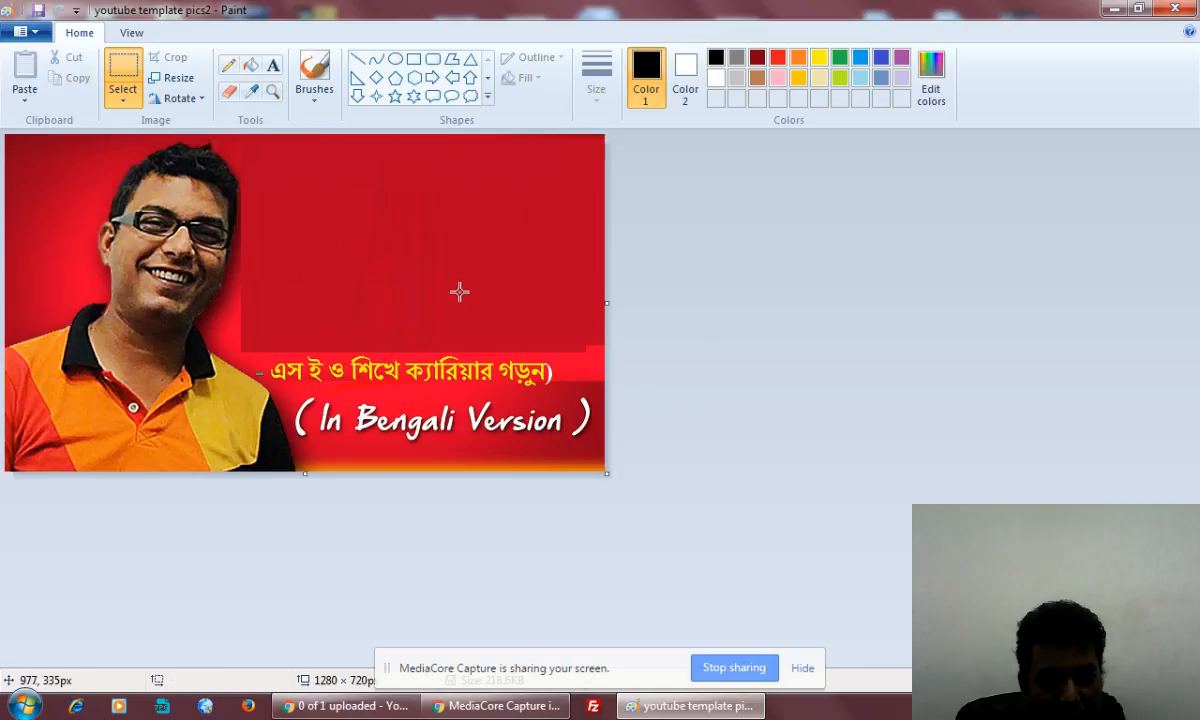
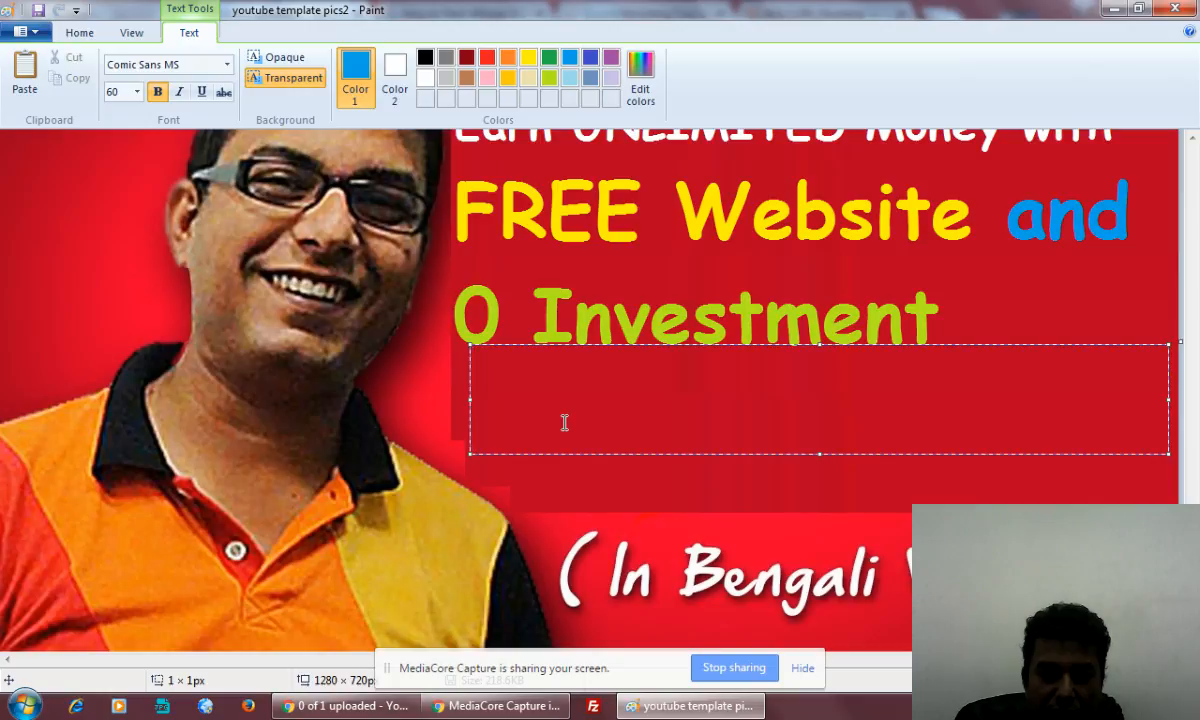
Paste the copied Bengali sentence into the text box below "0 Investment" and set its font size to 28
{"action": "key", "text": "ctrl+v"}
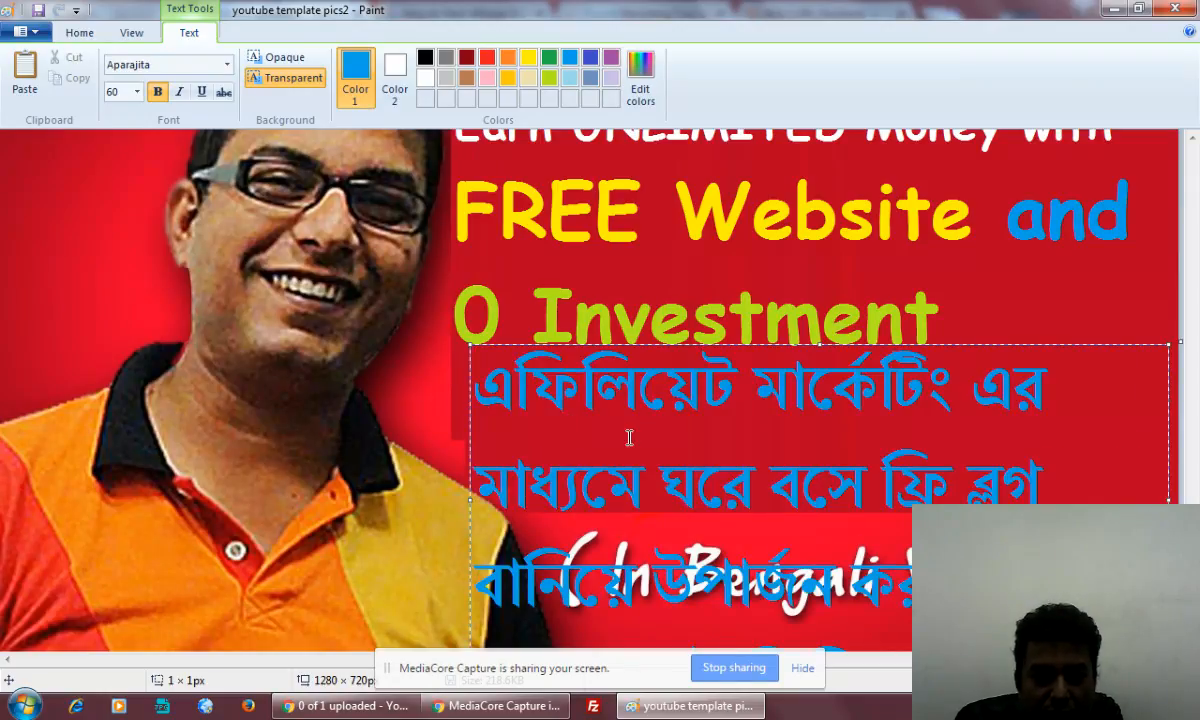
{"action": "key", "text": "ctrl+a"}
{"action": "left_click", "coordinate": [137, 91]}
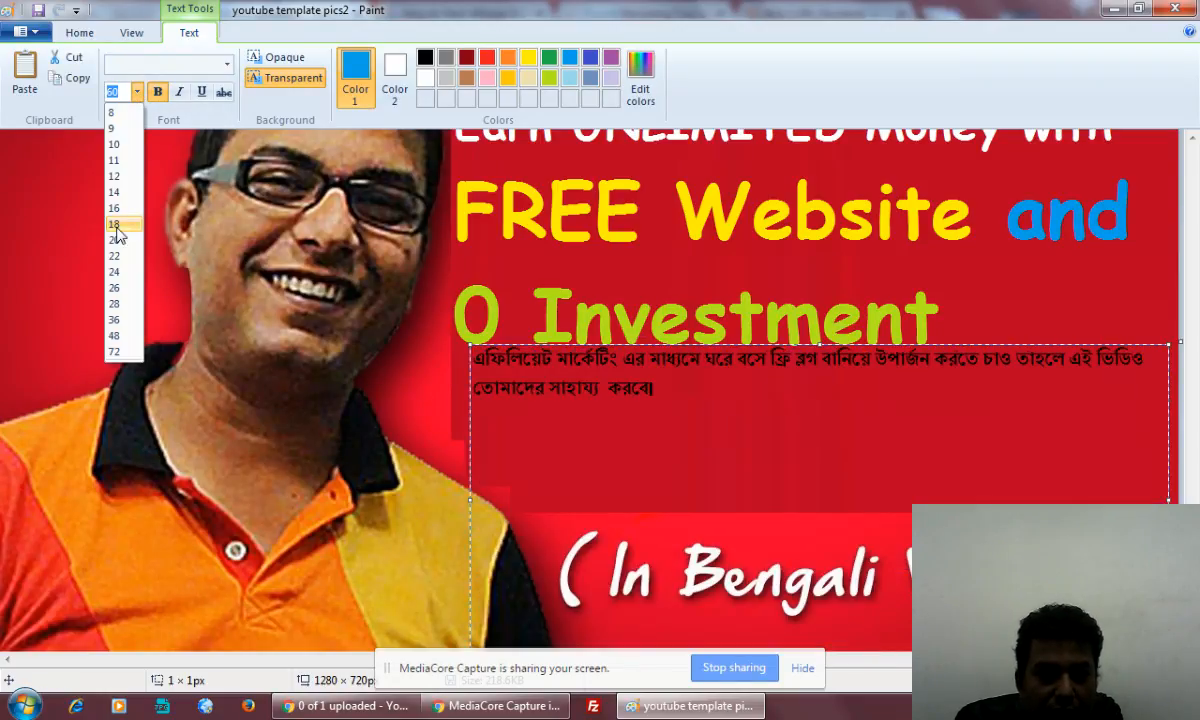
{"action": "left_click", "coordinate": [114, 303]}
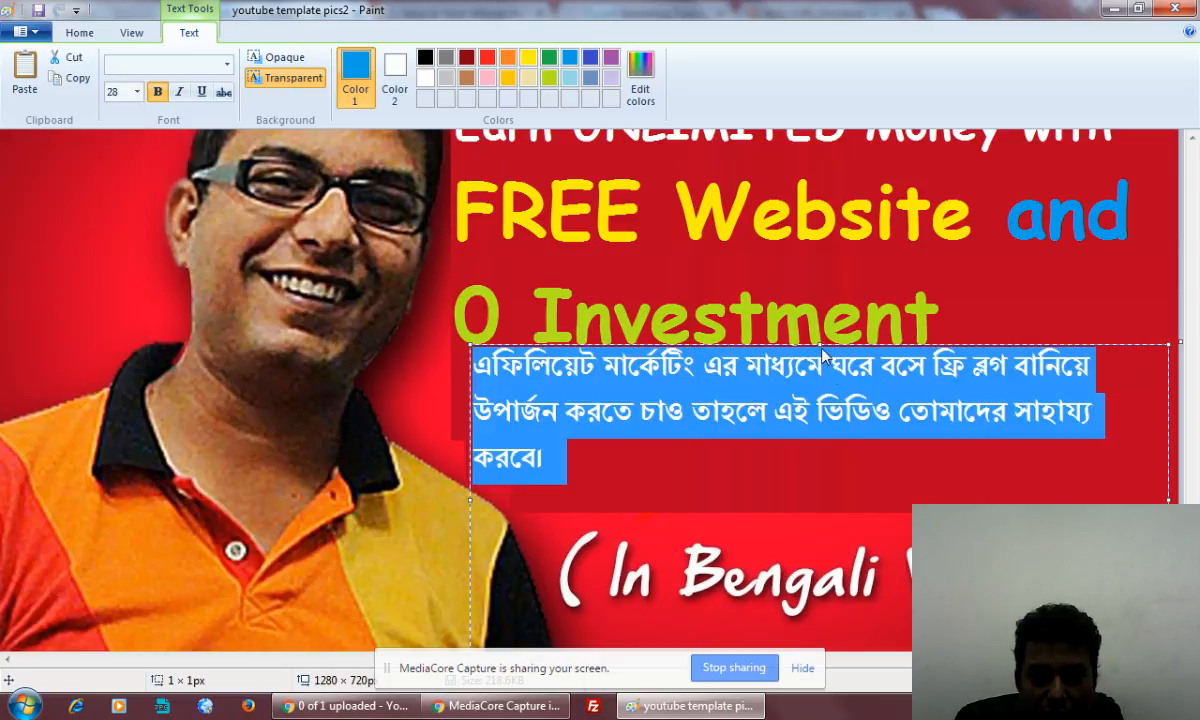
Resize the text box to about 773 × 349 px and insert a blank line above the Bengali sentence
{"action": "left_click_drag", "start_coordinate": [822, 344], "coordinate": [823, 363]}
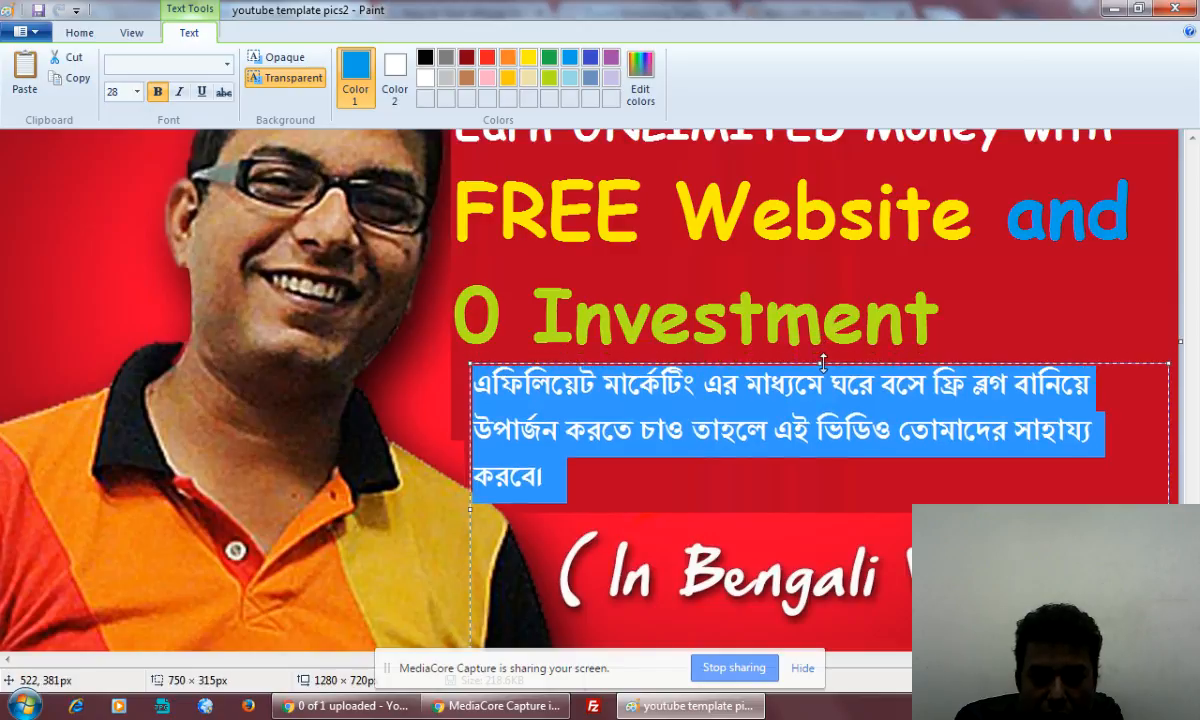
{"action": "left_click_drag", "start_coordinate": [1168, 510], "coordinate": [1181, 510]}
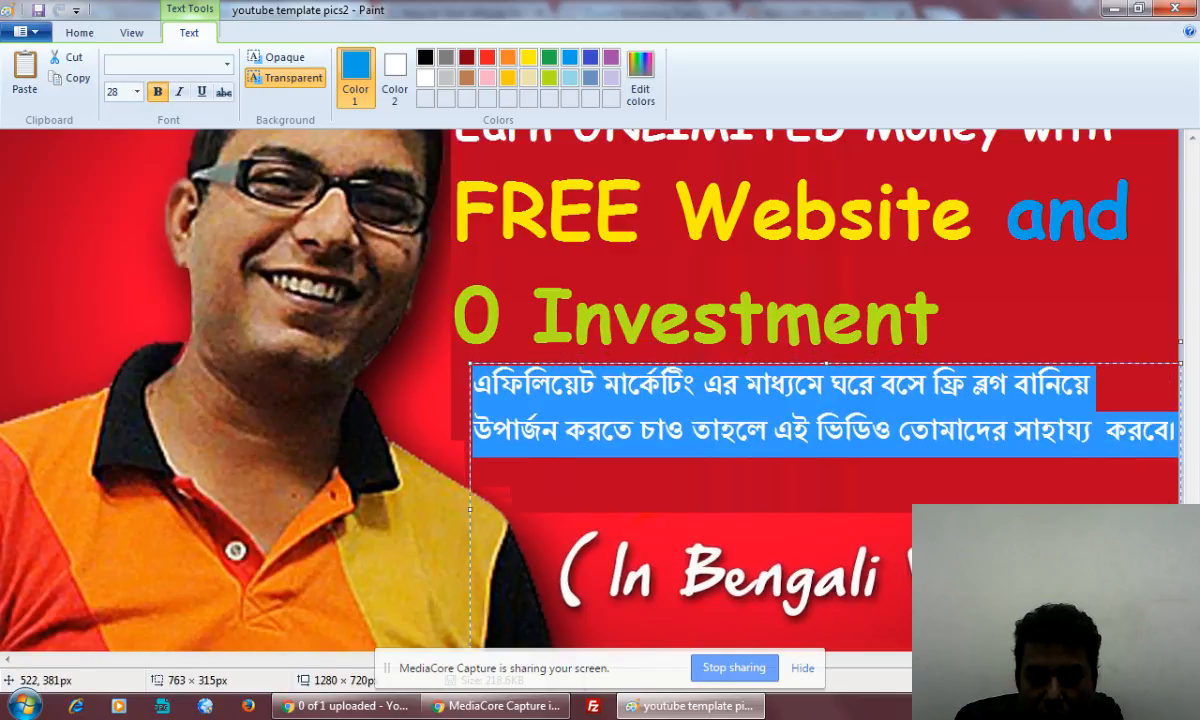
{"action": "left_click", "coordinate": [478, 382]}
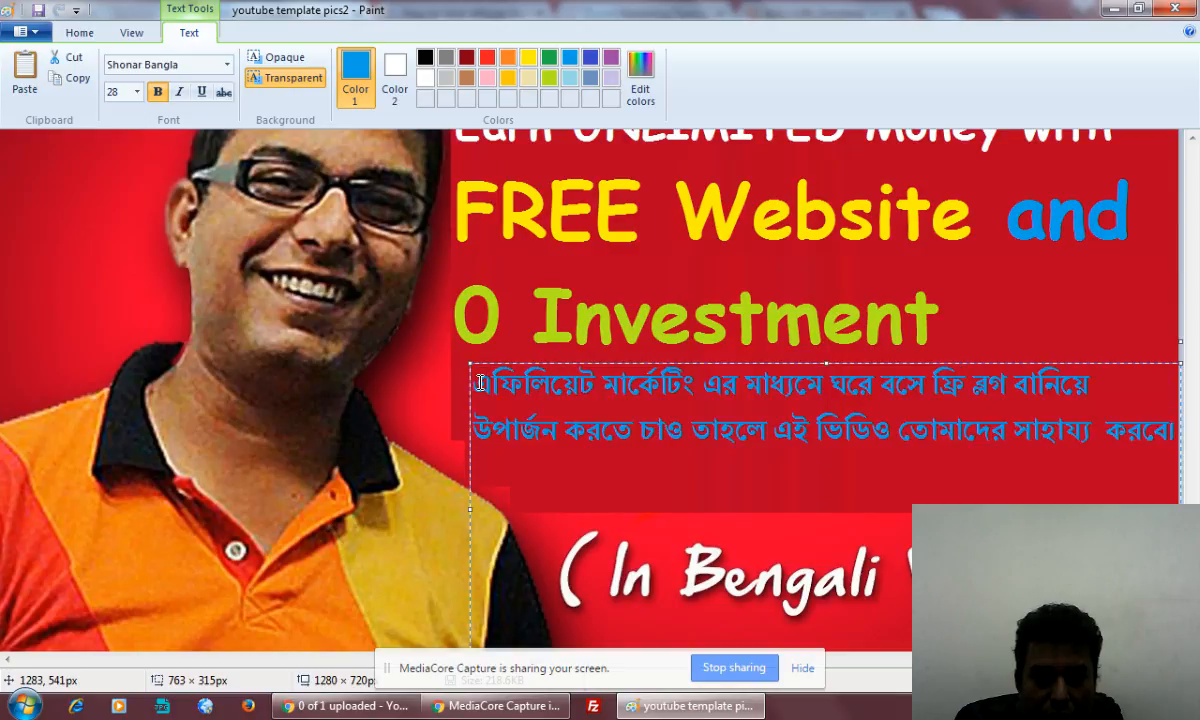
{"action": "key", "text": "Return"}
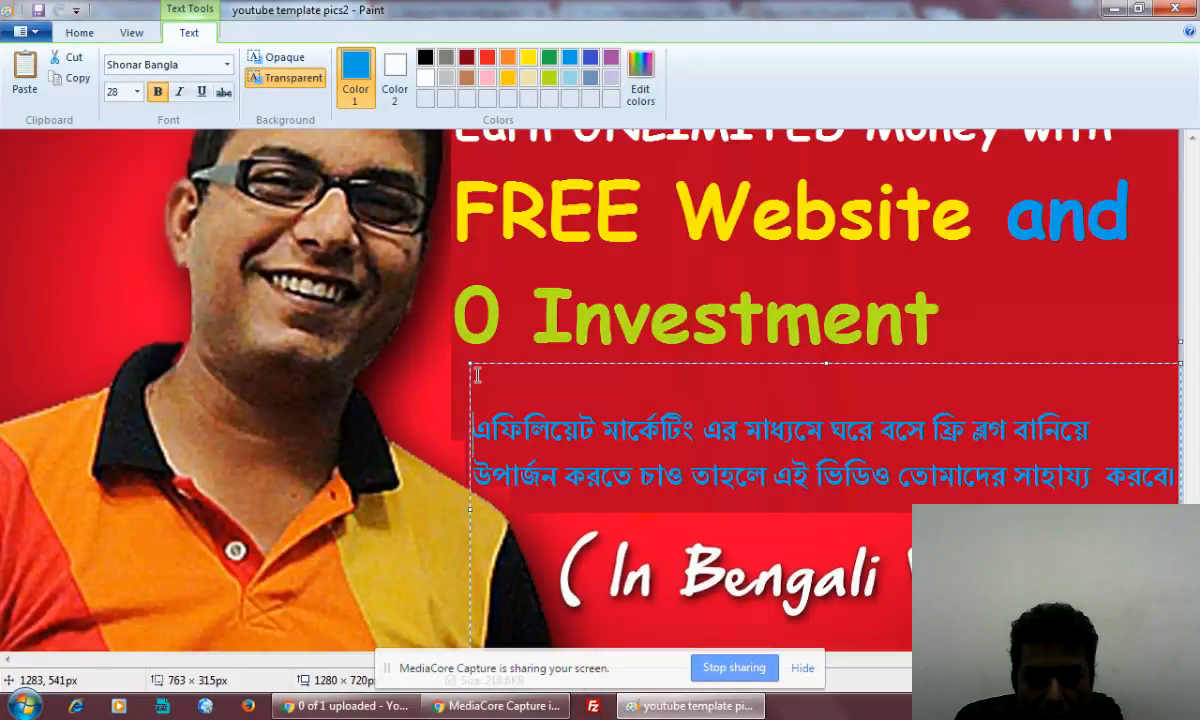
{"action": "left_click_drag", "start_coordinate": [468, 362], "coordinate": [459, 332]}
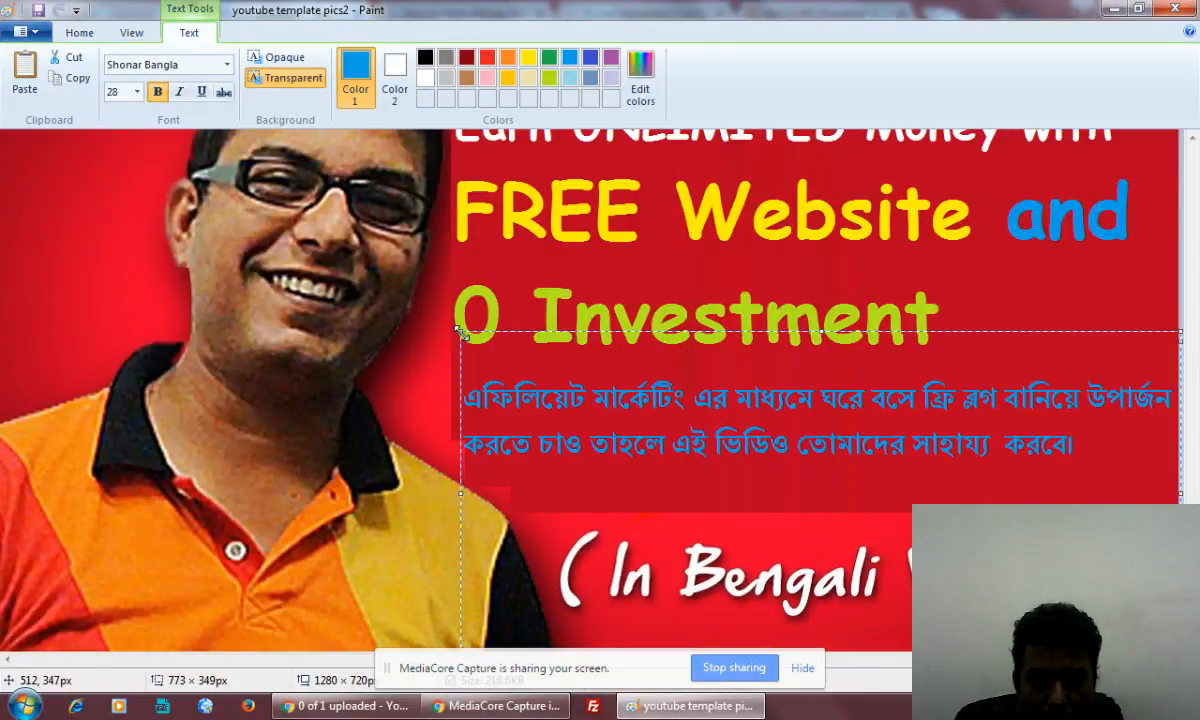
Colour the Bengali text in the text box white
{"action": "left_click_drag", "start_coordinate": [472, 400], "coordinate": [1080, 464]}
{"action": "left_click", "coordinate": [425, 78]}
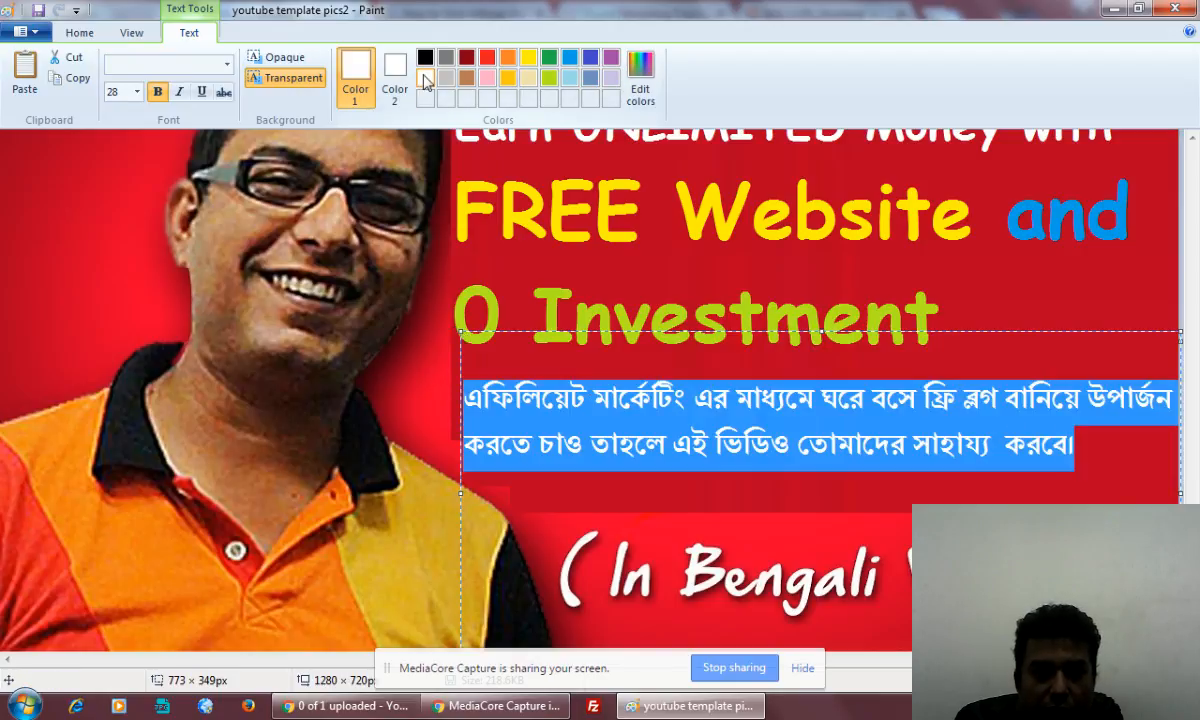
{"action": "left_click", "coordinate": [797, 445]}
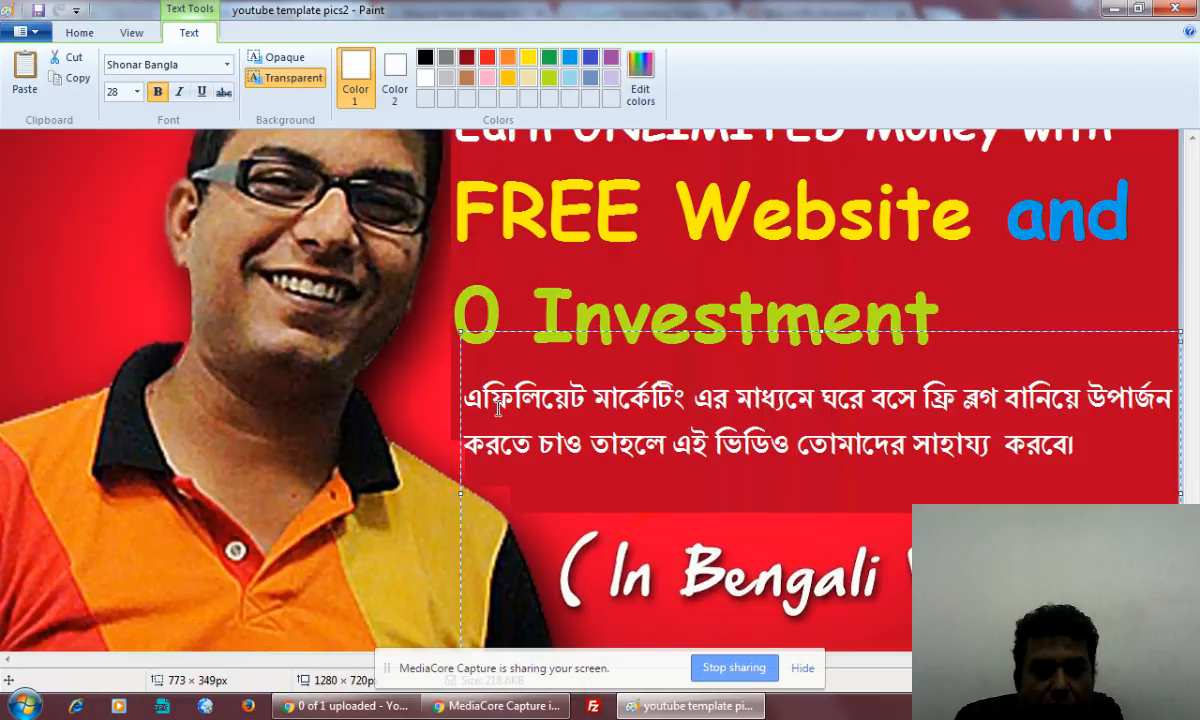
Copy "বাঙালি ভাই ও বোনেদের জন্য :" from the YouTube description and insert it before the Bengali text in Paint, followed by a hyphen
{"action": "left_click", "coordinate": [468, 399]}
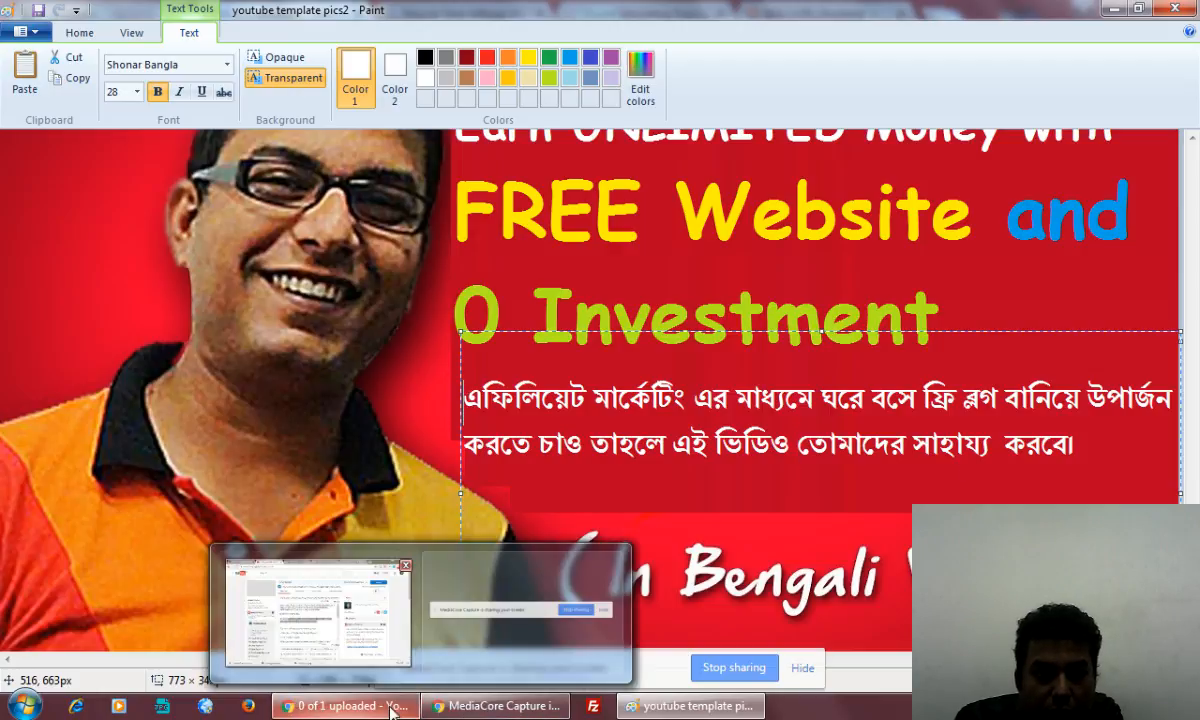
{"action": "left_click", "coordinate": [385, 535]}
{"action": "left_click", "coordinate": [486, 352]}
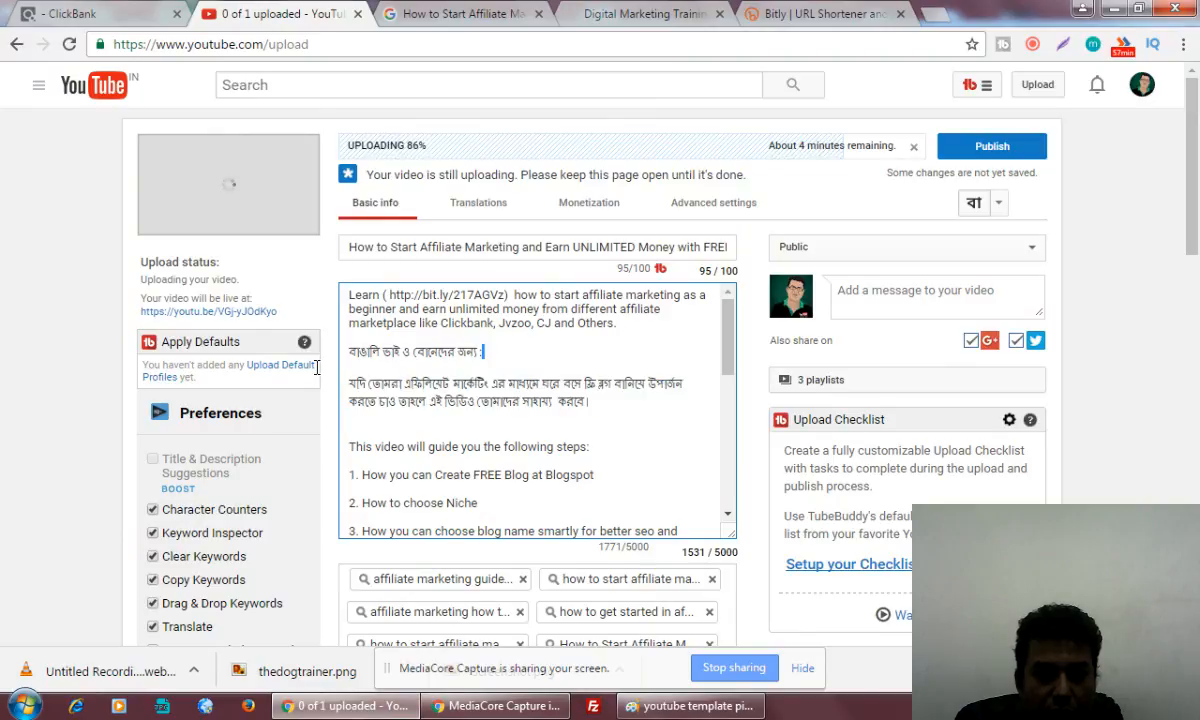
{"action": "mouse_move", "coordinate": [317, 368]}
{"action": "left_mouse_down"}
{"action": "mouse_move", "coordinate": [336, 327]}
{"action": "mouse_move", "coordinate": [335, 352]}
{"action": "left_mouse_up"}
{"action": "key", "text": "ctrl+c"}
{"action": "key", "text": "alt+Tab"}
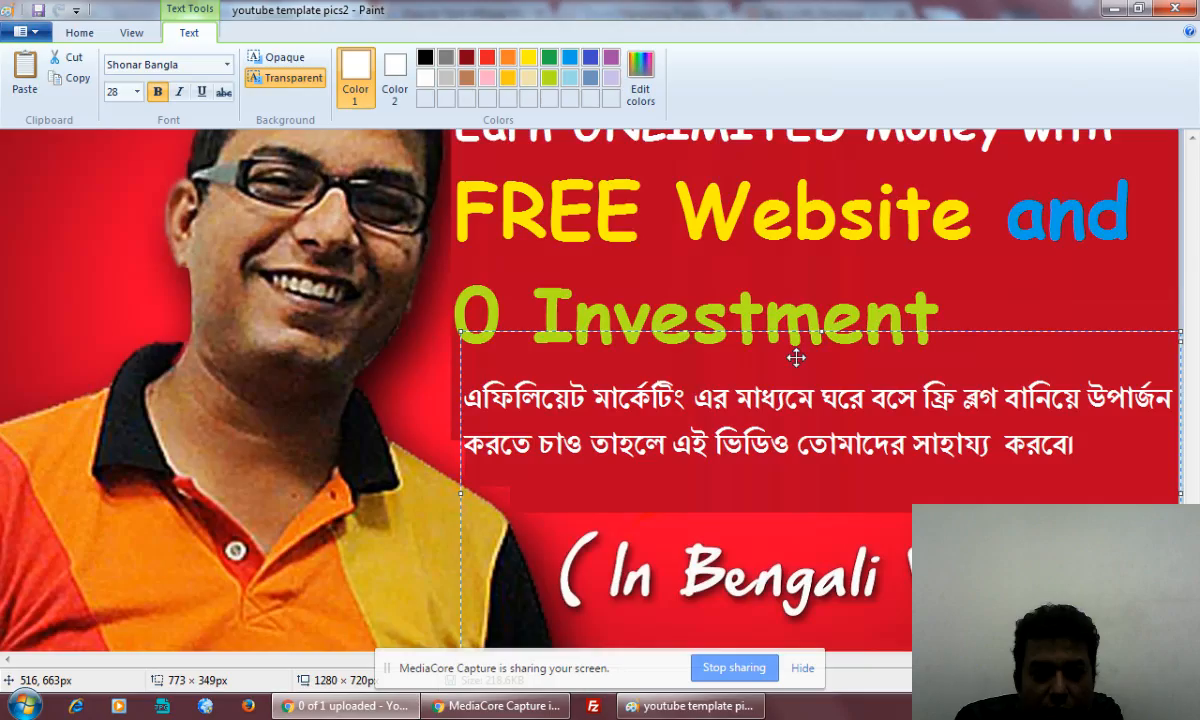
{"action": "left_click", "coordinate": [474, 387]}
{"action": "type", "text": "v"}
{"action": "key", "text": "BackSpace"}
{"action": "key", "text": "ctrl+v"}
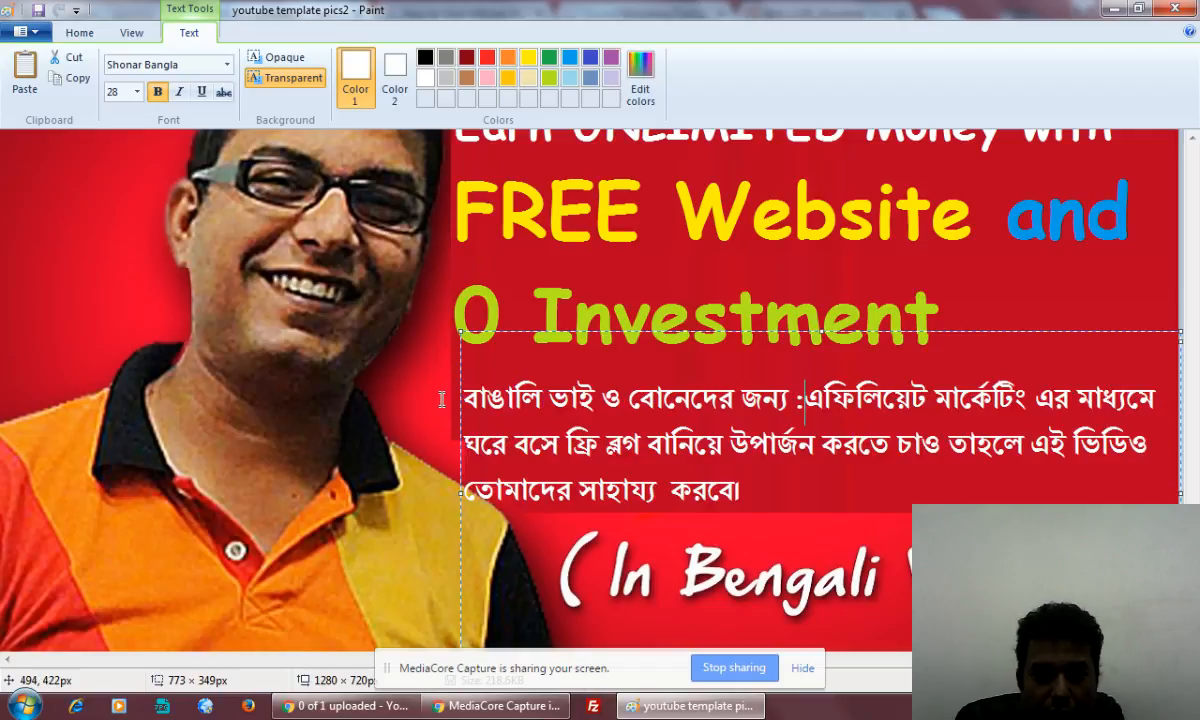
{"action": "type", "text": "-"}
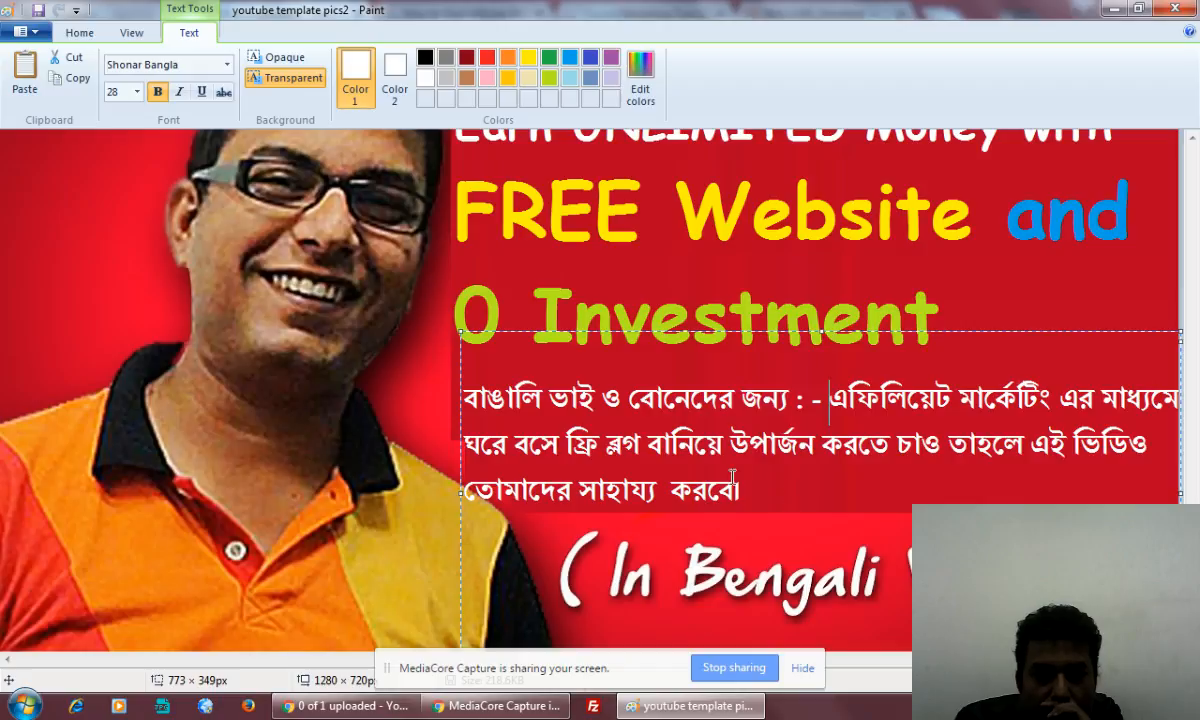
Resize the Bengali text box to about 726 × 355 px so its lines clear the shirt, and place the text on the image
{"action": "left_click_drag", "start_coordinate": [461, 330], "coordinate": [455, 324]}
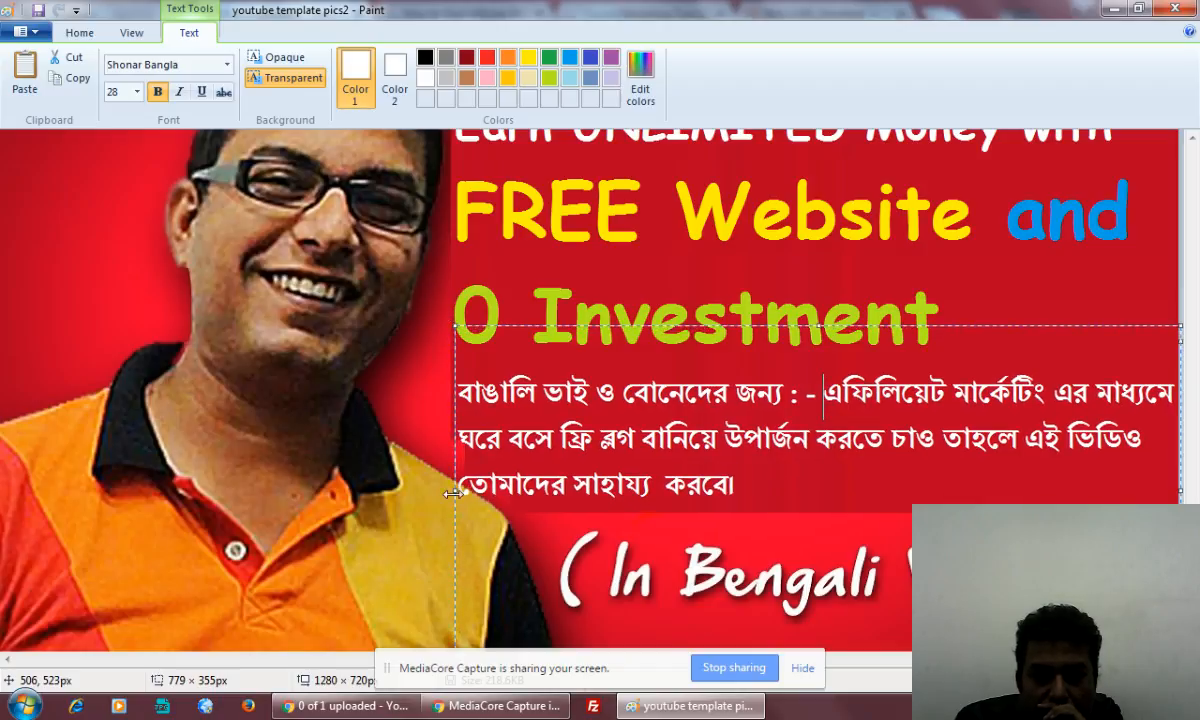
{"action": "left_click_drag", "start_coordinate": [452, 490], "coordinate": [500, 485]}
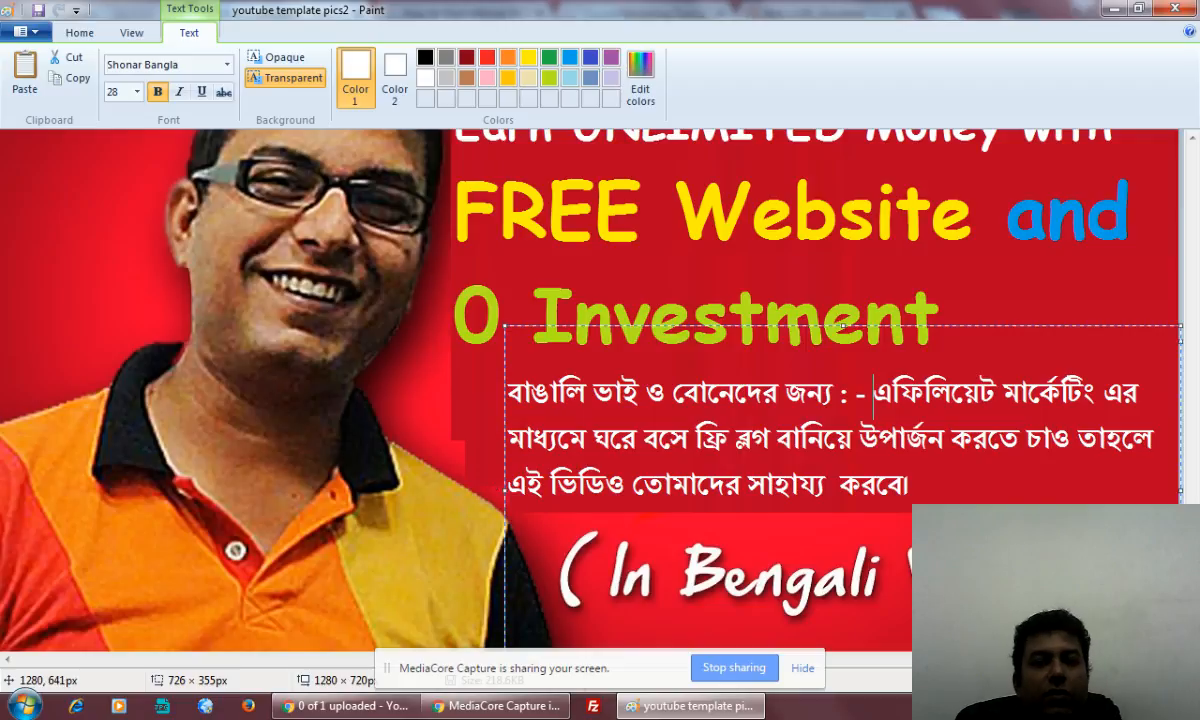
{"action": "left_click", "coordinate": [1045, 292]}
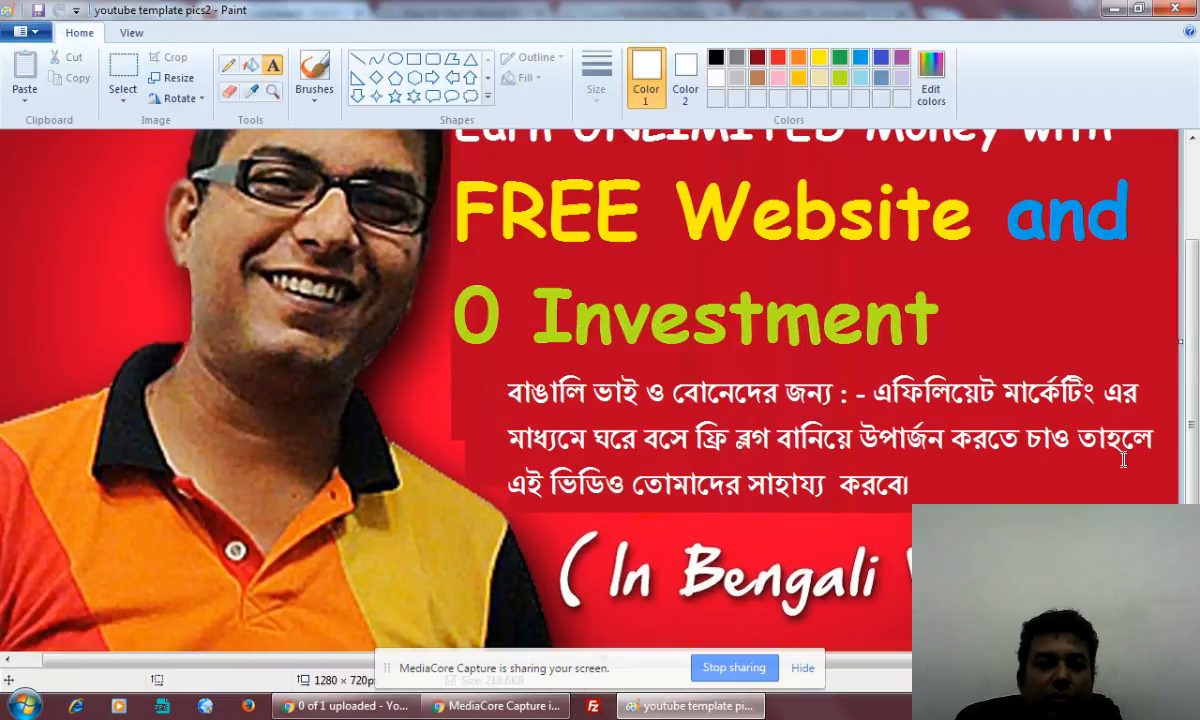
Start saving the image as a JPEG, using "how to get started in affiliate marketing step by step" from the YouTube description as the file name
{"action": "scroll", "coordinate": [1147, 581], "scroll_direction": "up", "scroll_amount": 3}
{"action": "scroll", "coordinate": [1147, 627], "scroll_direction": "down", "scroll_amount": 3}
{"action": "scroll", "coordinate": [1141, 561], "scroll_direction": "up", "scroll_amount": 3}
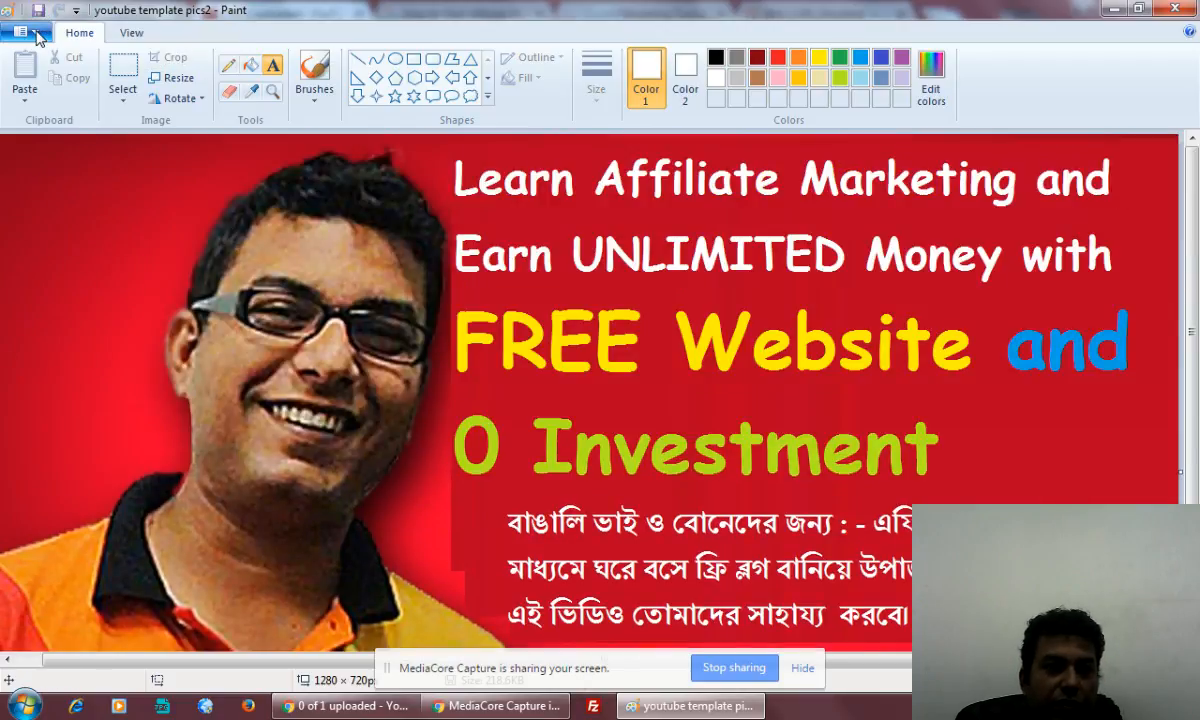
{"action": "left_click", "coordinate": [20, 31]}
{"action": "mouse_move", "coordinate": [58, 198]}
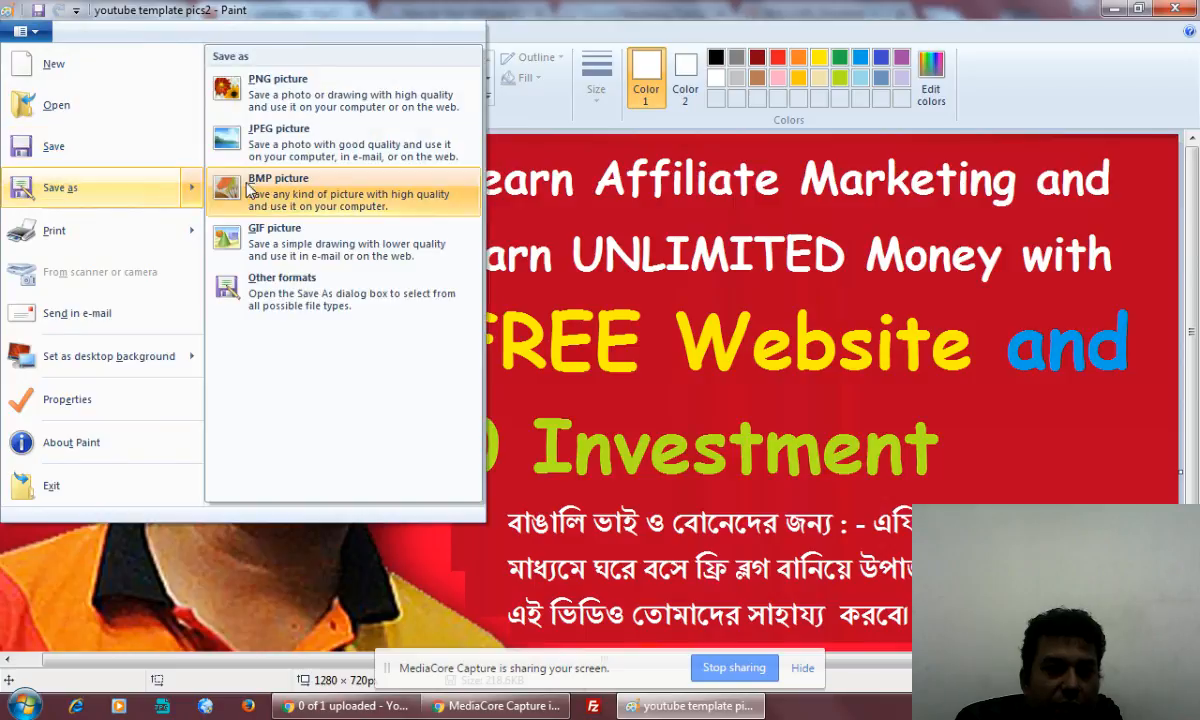
{"action": "left_click", "coordinate": [812, 383]}
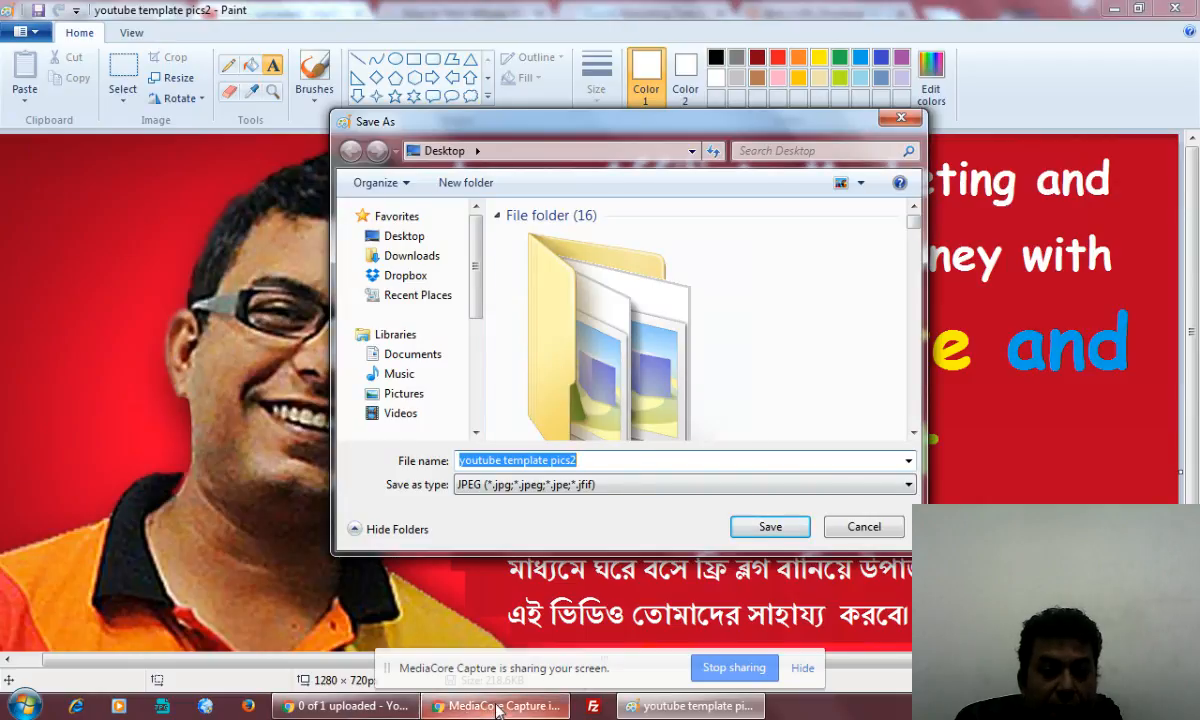
{"action": "left_click", "coordinate": [350, 706]}
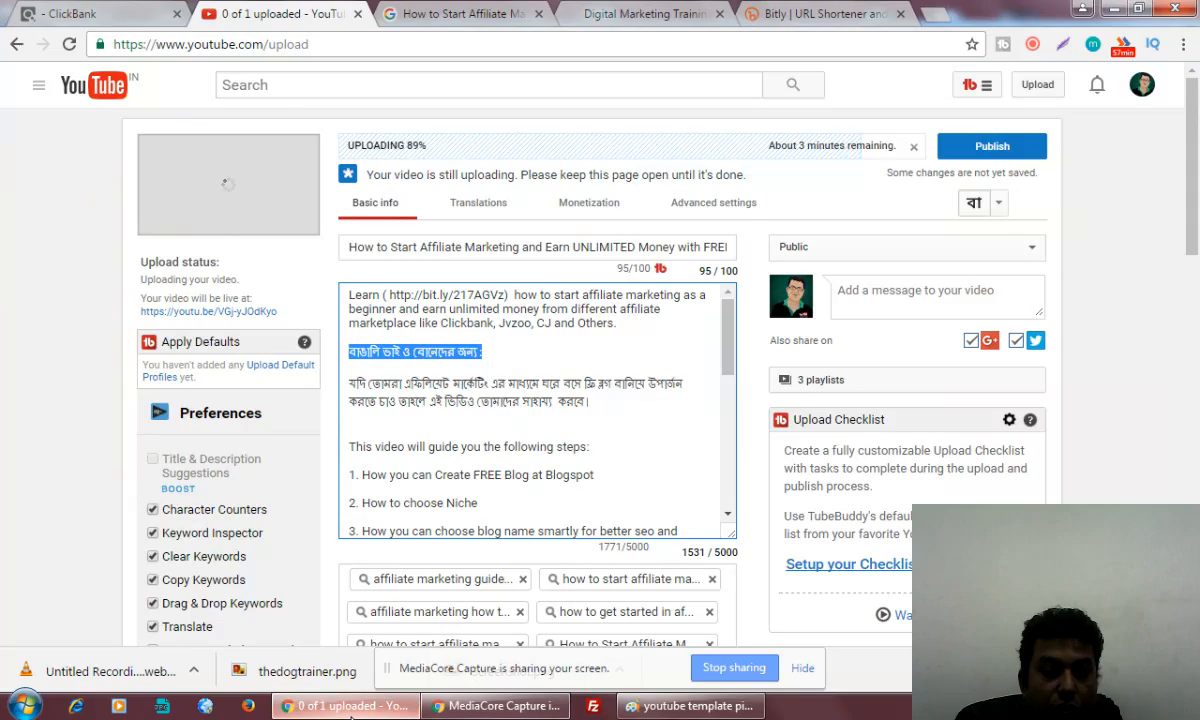
{"action": "left_click", "coordinate": [371, 247]}
{"action": "key", "text": "ctrl+a"}
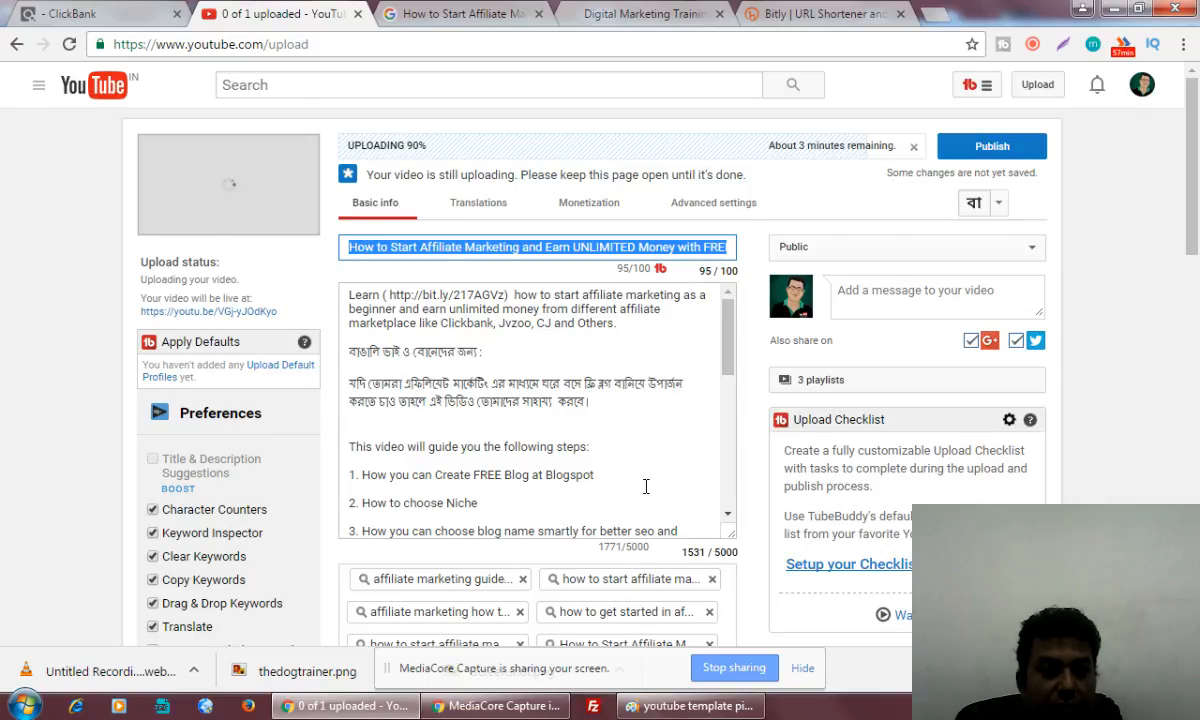
{"action": "left_click_drag", "start_coordinate": [729, 340], "coordinate": [749, 513]}
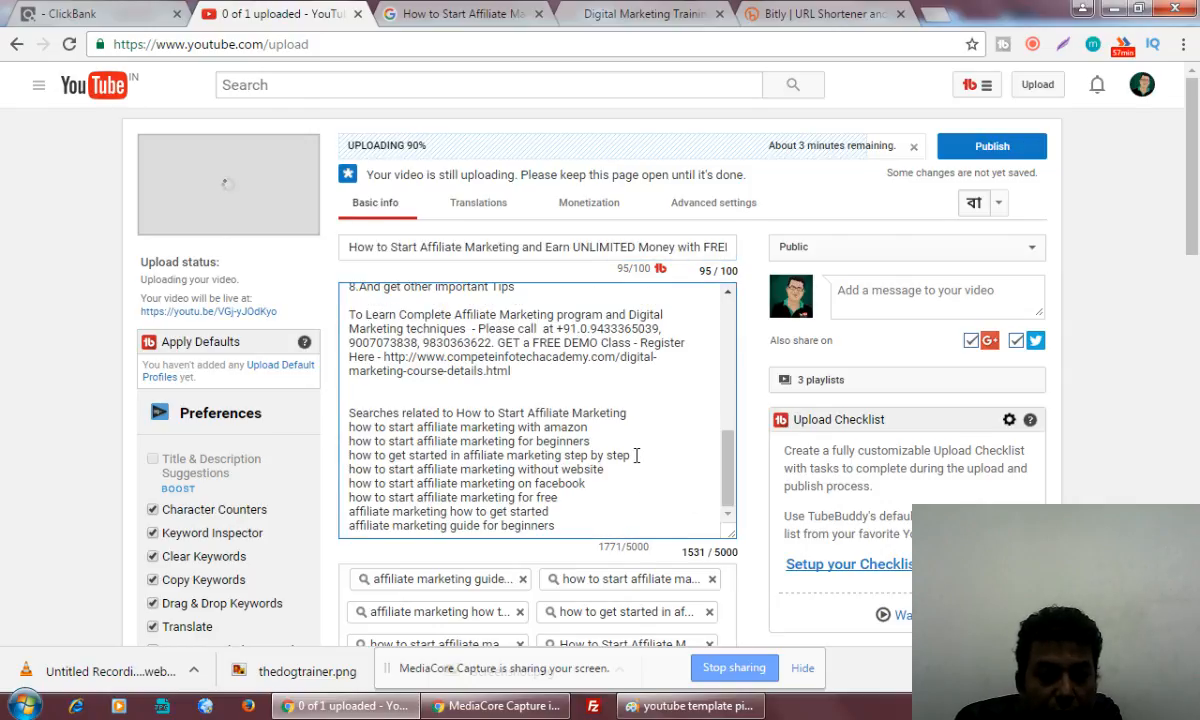
{"action": "left_click_drag", "start_coordinate": [631, 455], "coordinate": [350, 455]}
{"action": "key", "text": "ctrl+c"}
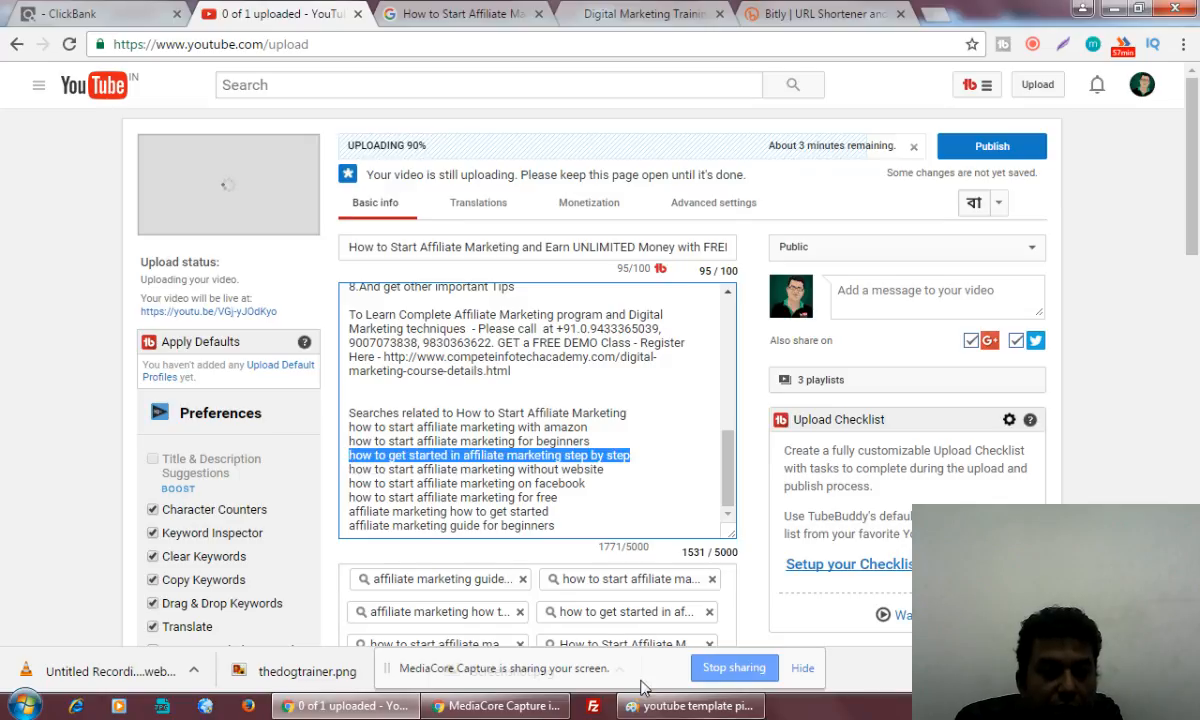
{"action": "left_click", "coordinate": [690, 706]}
{"action": "key", "text": "ctrl+v"}
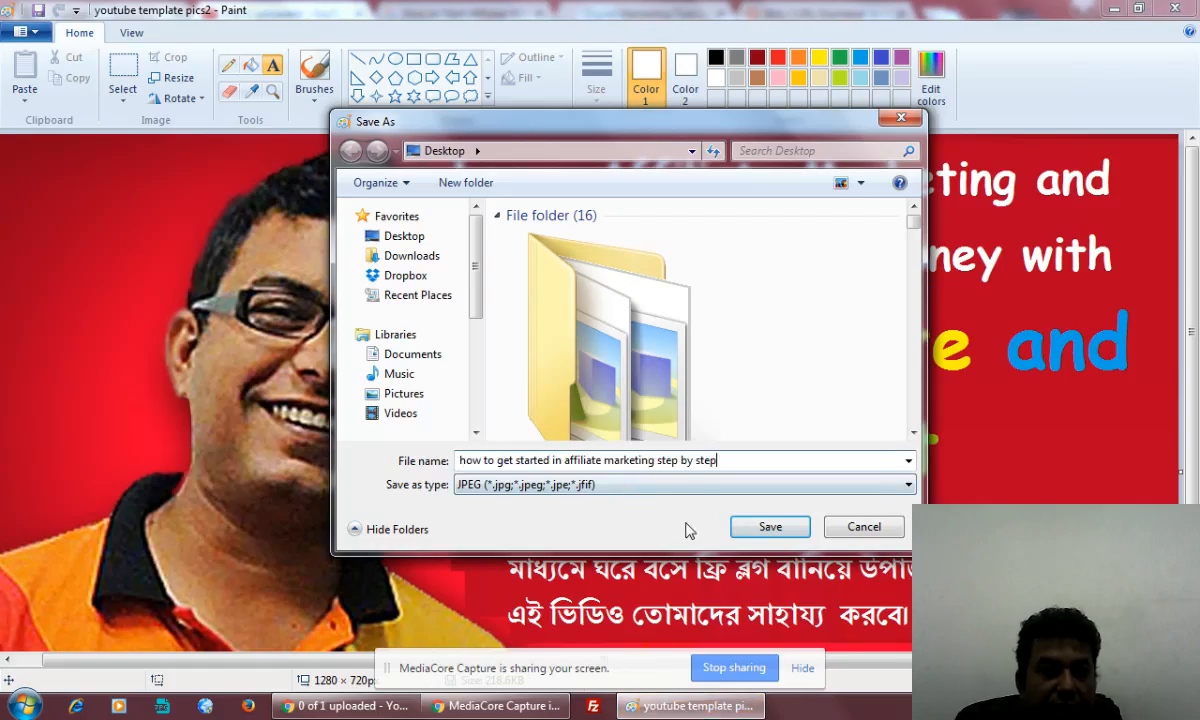
{"action": "left_click", "coordinate": [772, 528]}
Append " - affiliate marketing guide for beginners" from the YouTube description to the file name and save the JPEG on the desktop
{"action": "left_click", "coordinate": [345, 706]}
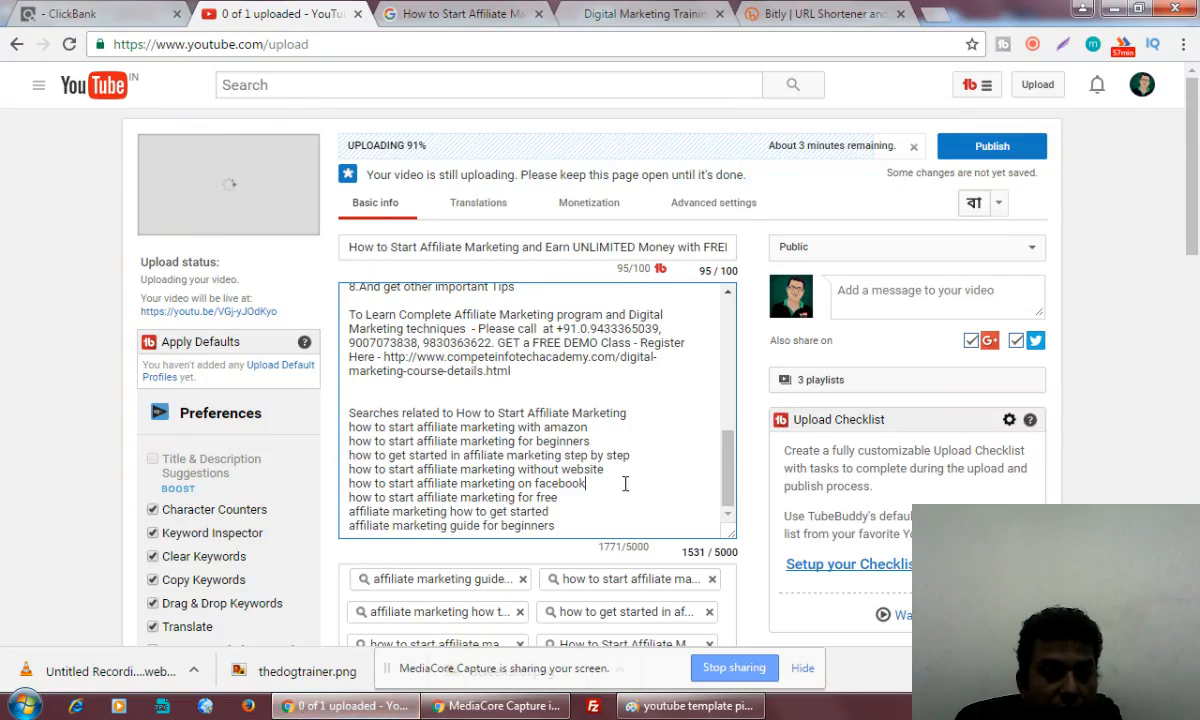
{"action": "left_click_drag", "start_coordinate": [568, 527], "coordinate": [344, 525]}
{"action": "key", "text": "ctrl+c"}
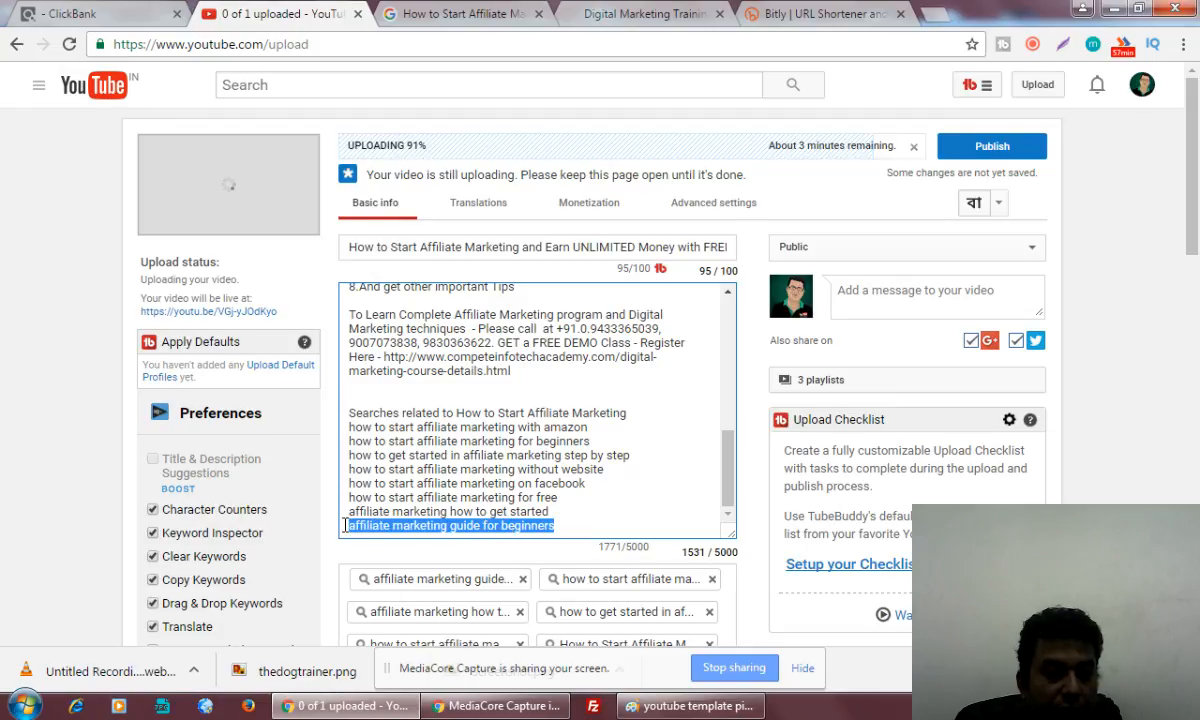
{"action": "left_click", "coordinate": [697, 706]}
{"action": "left_click", "coordinate": [729, 460]}
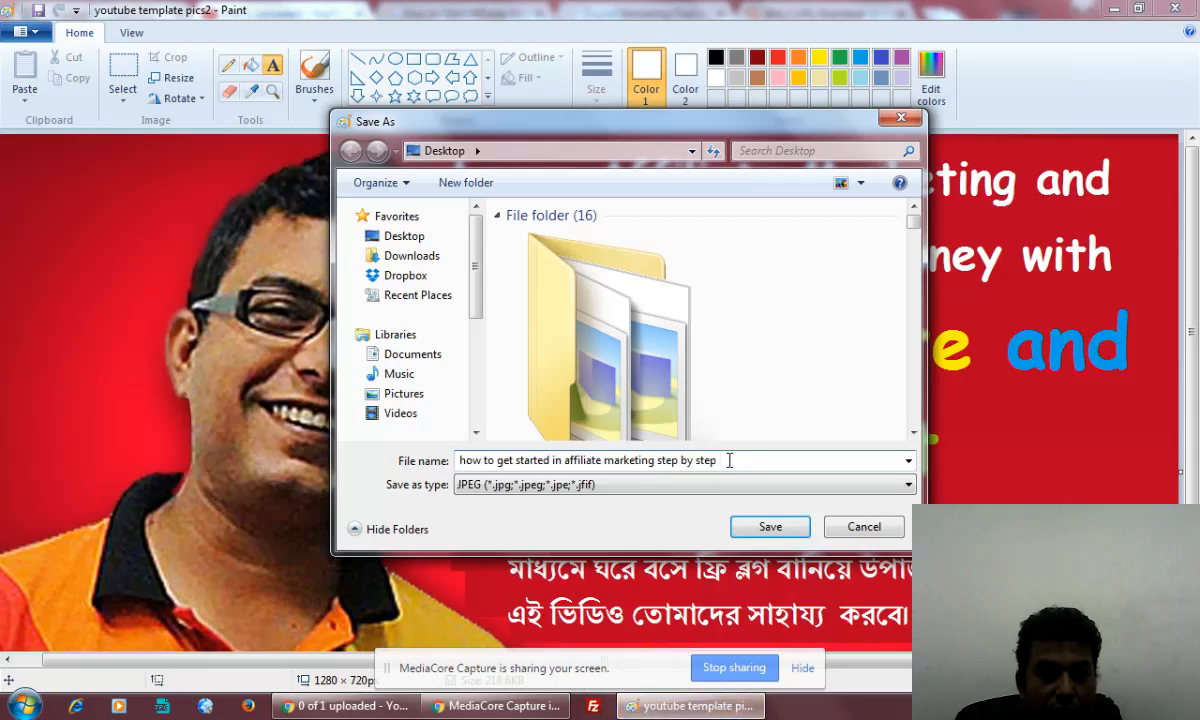
{"action": "type", "text": "-"}
{"action": "key", "text": "ctrl+v"}
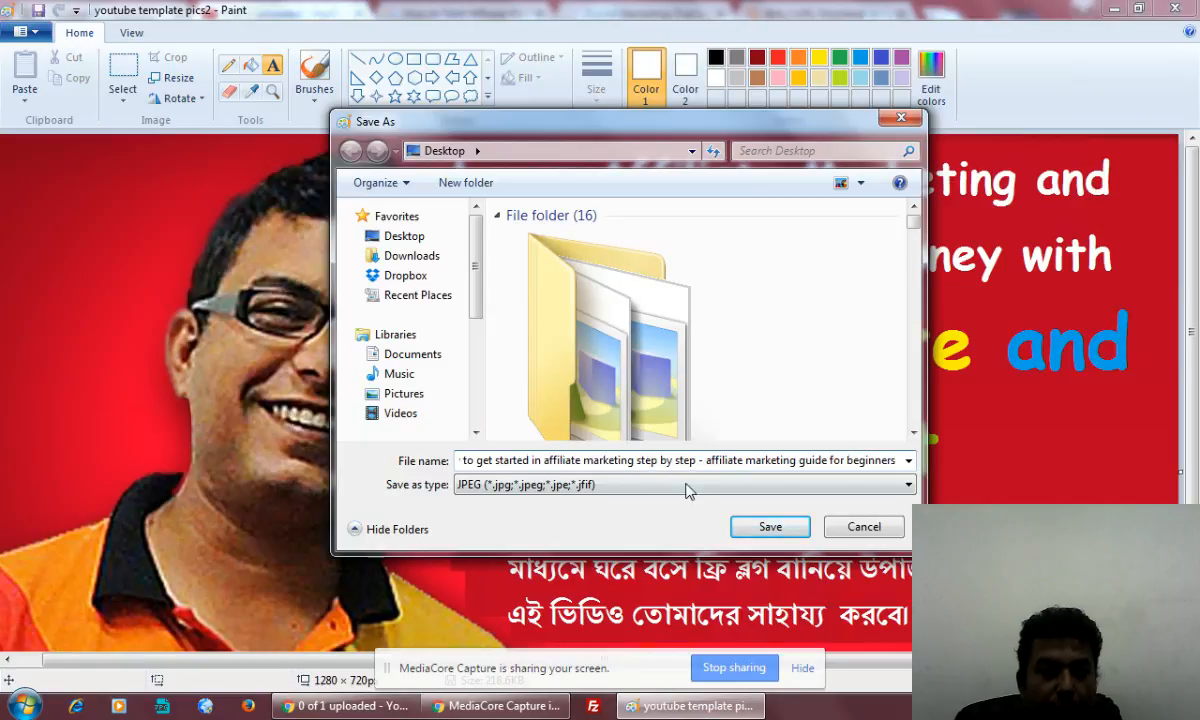
{"action": "left_click", "coordinate": [770, 527]}
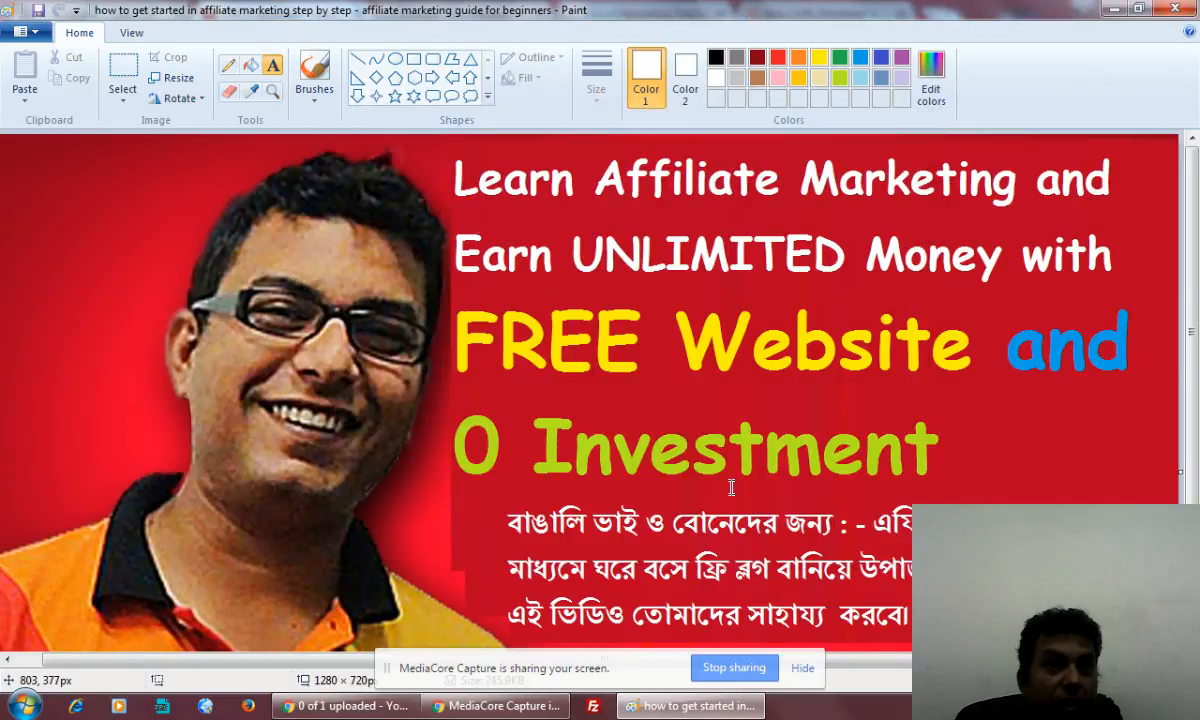
Close Paint and upload the saved affiliate marketing JPEG from the desktop as the video's custom thumbnail on YouTube
{"action": "left_click", "coordinate": [1188, 8]}
{"action": "scroll", "coordinate": [817, 600], "scroll_direction": "down", "scroll_amount": 3}
{"action": "scroll", "coordinate": [805, 598], "scroll_direction": "down", "scroll_amount": 1}
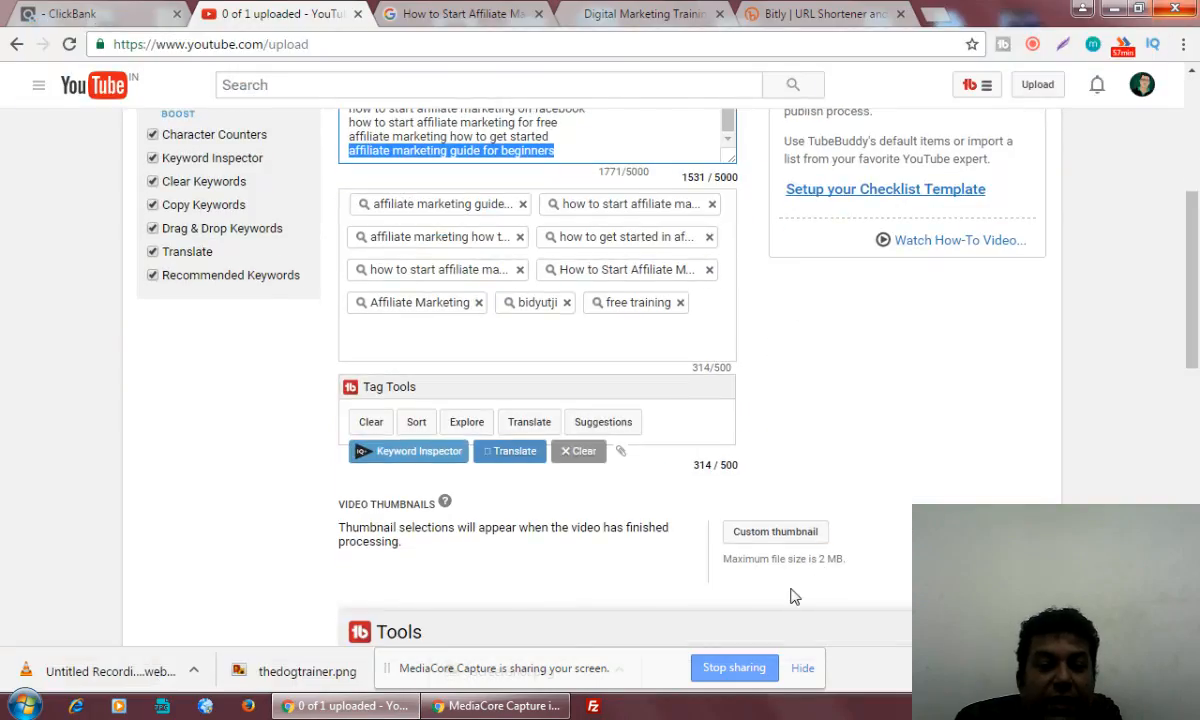
{"action": "left_click", "coordinate": [778, 535]}
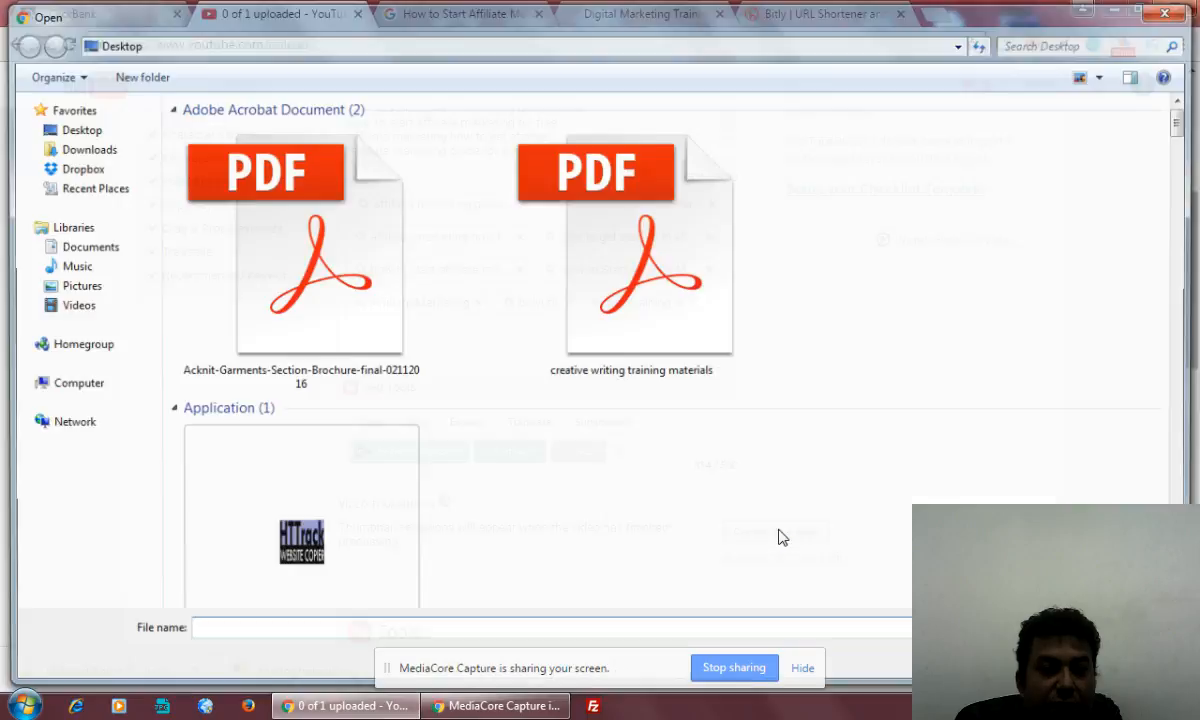
{"action": "scroll", "coordinate": [1185, 128], "scroll_direction": "down", "scroll_amount": 15}
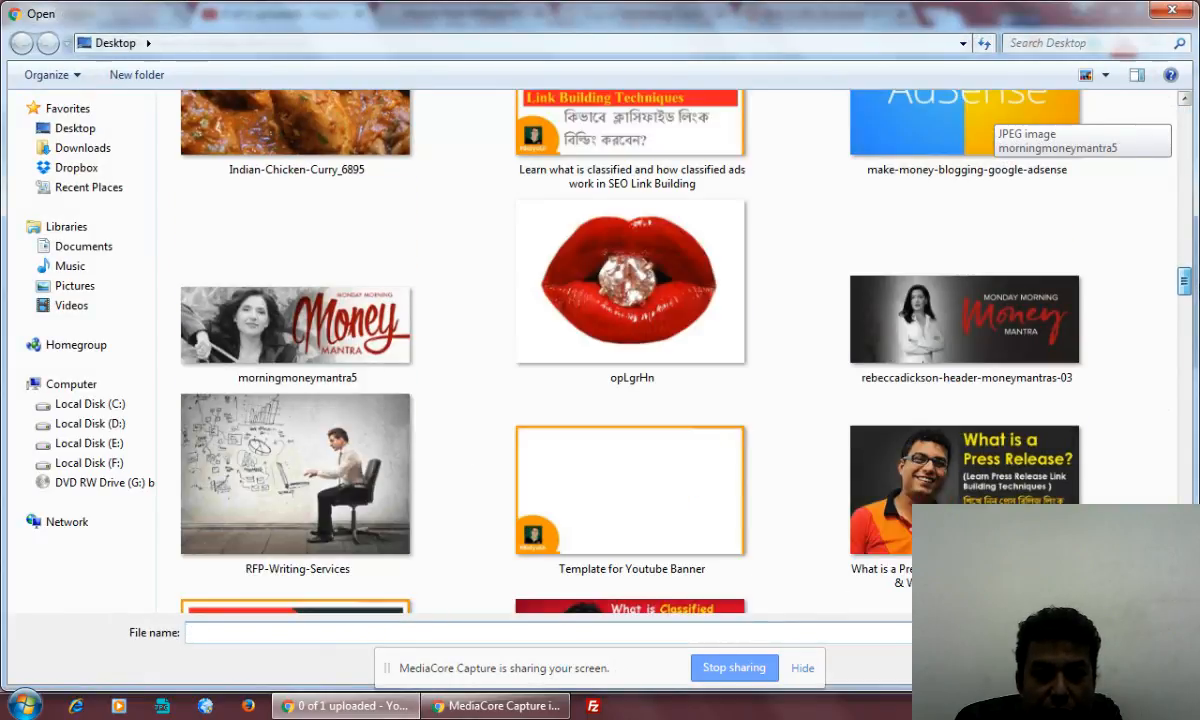
{"action": "scroll", "coordinate": [1185, 281], "scroll_direction": "up", "scroll_amount": 5}
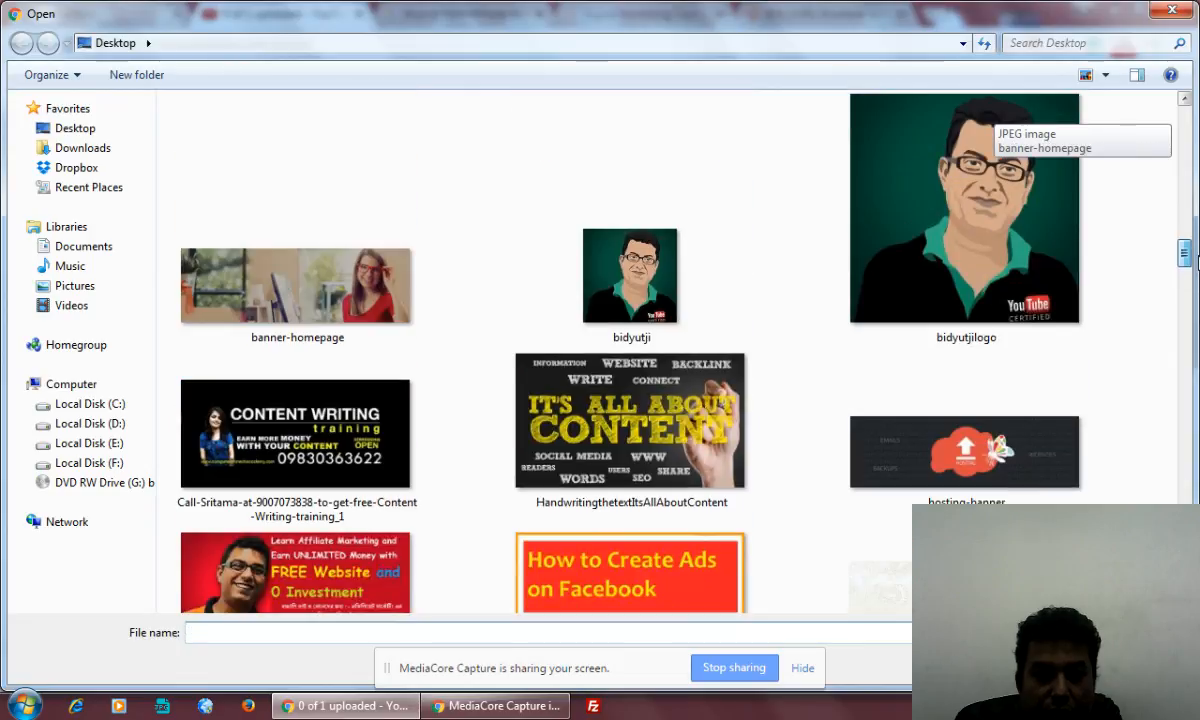
{"action": "scroll", "coordinate": [1195, 258], "scroll_direction": "down", "scroll_amount": 3}
{"action": "double_click", "coordinate": [295, 380]}
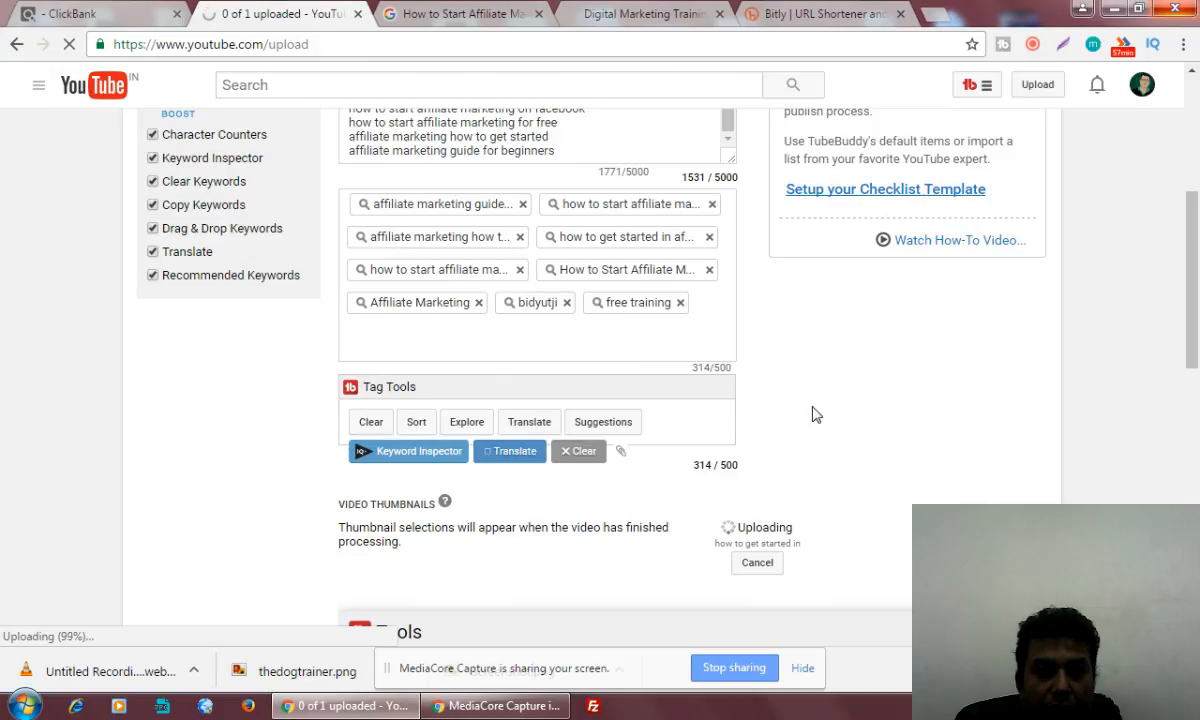
Publish the affiliate marketing video and open the Video Manager
{"action": "left_click_drag", "start_coordinate": [1192, 313], "coordinate": [1197, 193]}
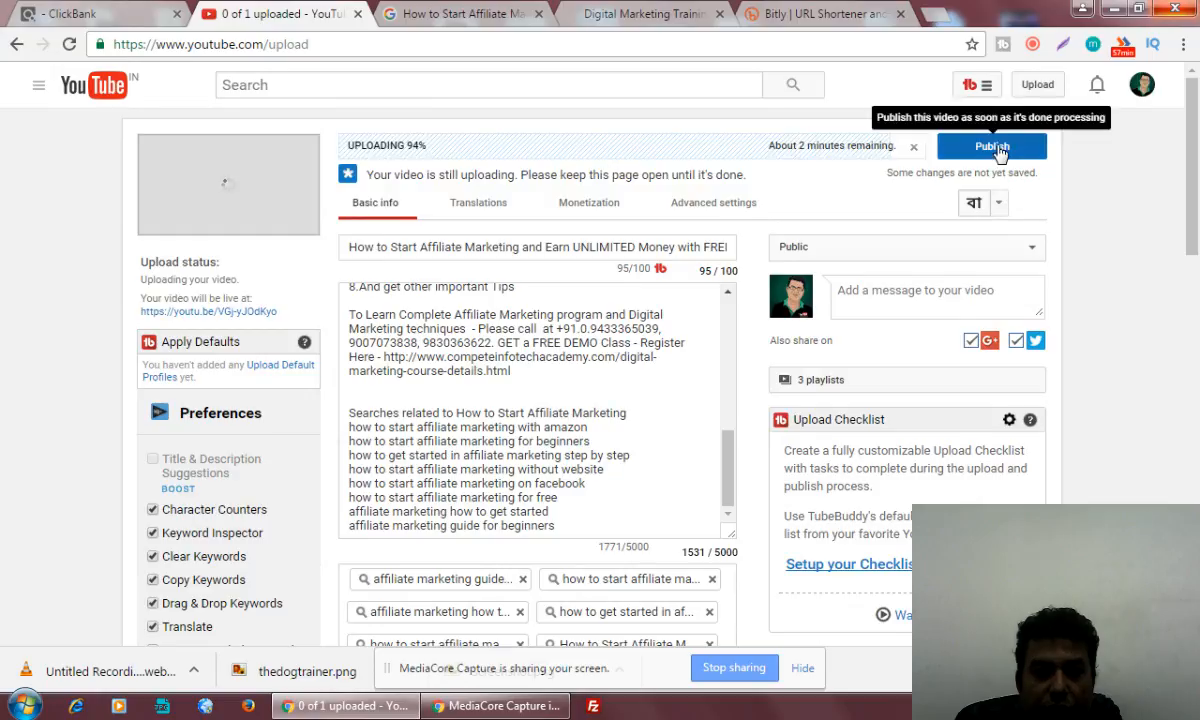
{"action": "left_click", "coordinate": [940, 145]}
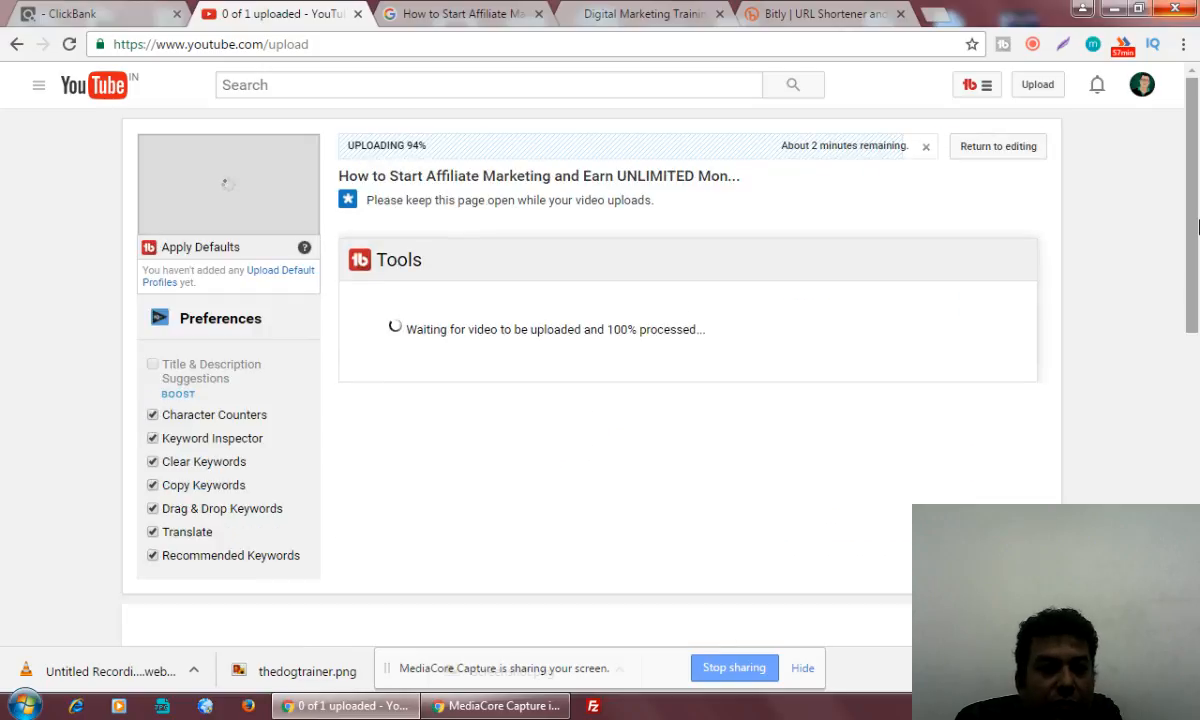
{"action": "left_click_drag", "start_coordinate": [1197, 228], "coordinate": [1197, 303]}
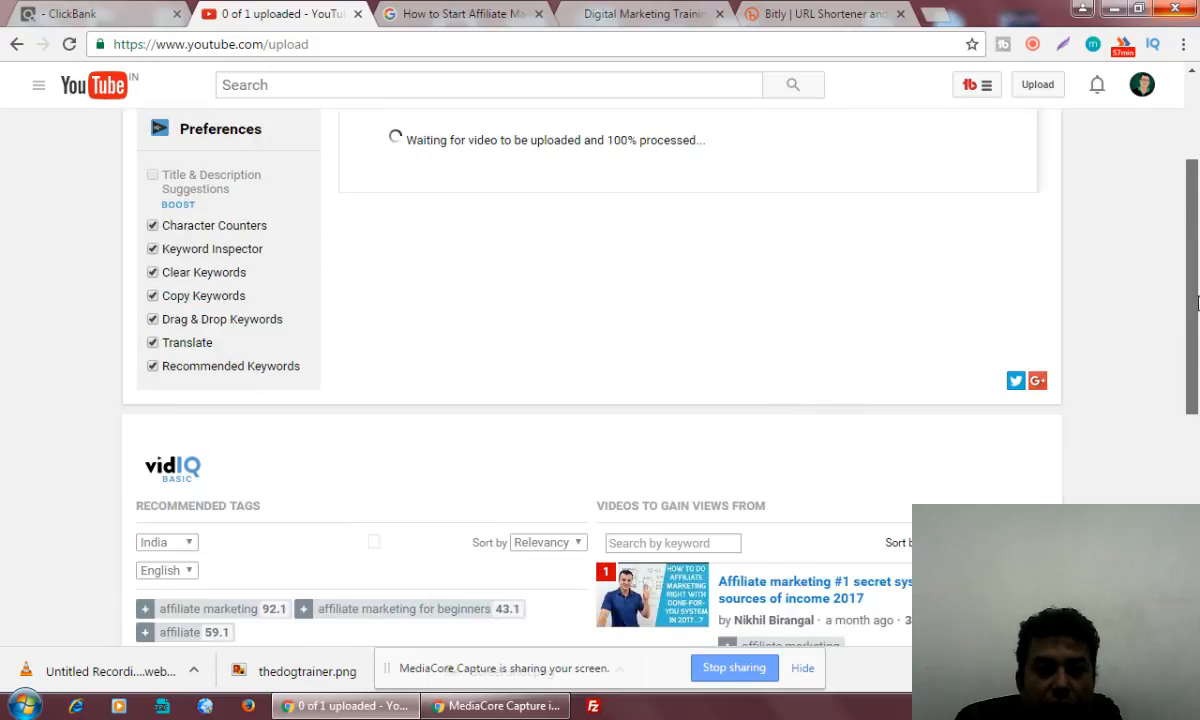
{"action": "scroll", "coordinate": [890, 568], "scroll_direction": "down", "scroll_amount": 4}
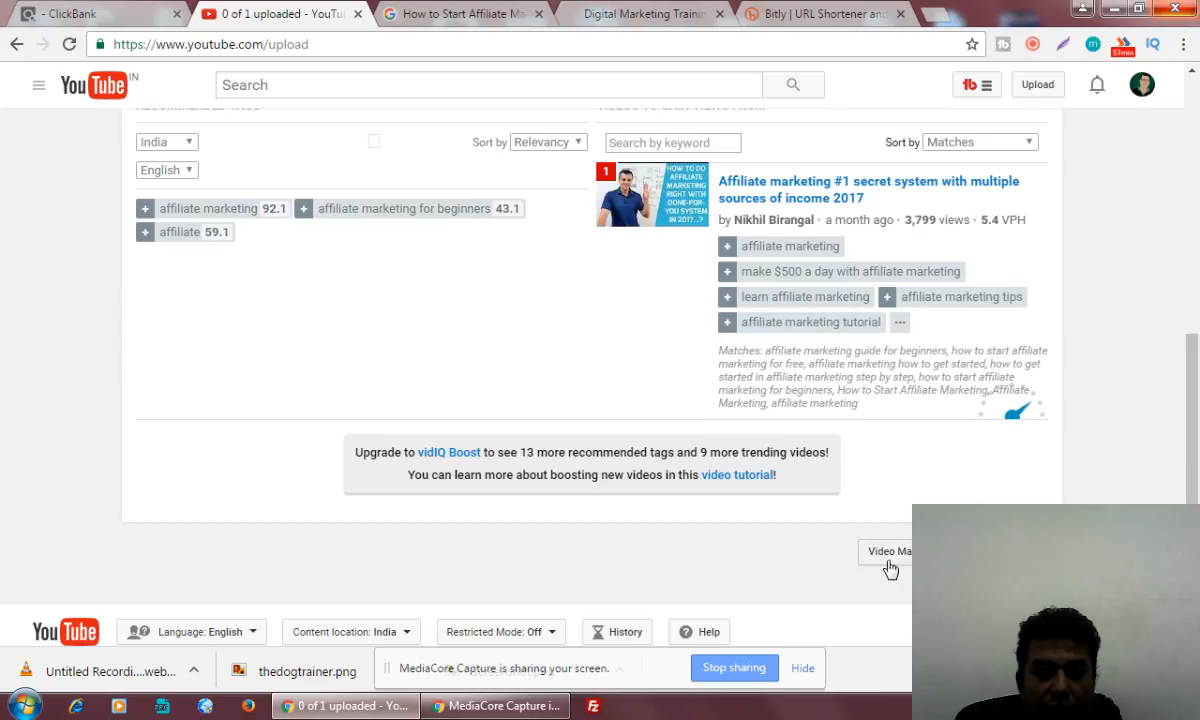
{"action": "left_click", "coordinate": [892, 555]}
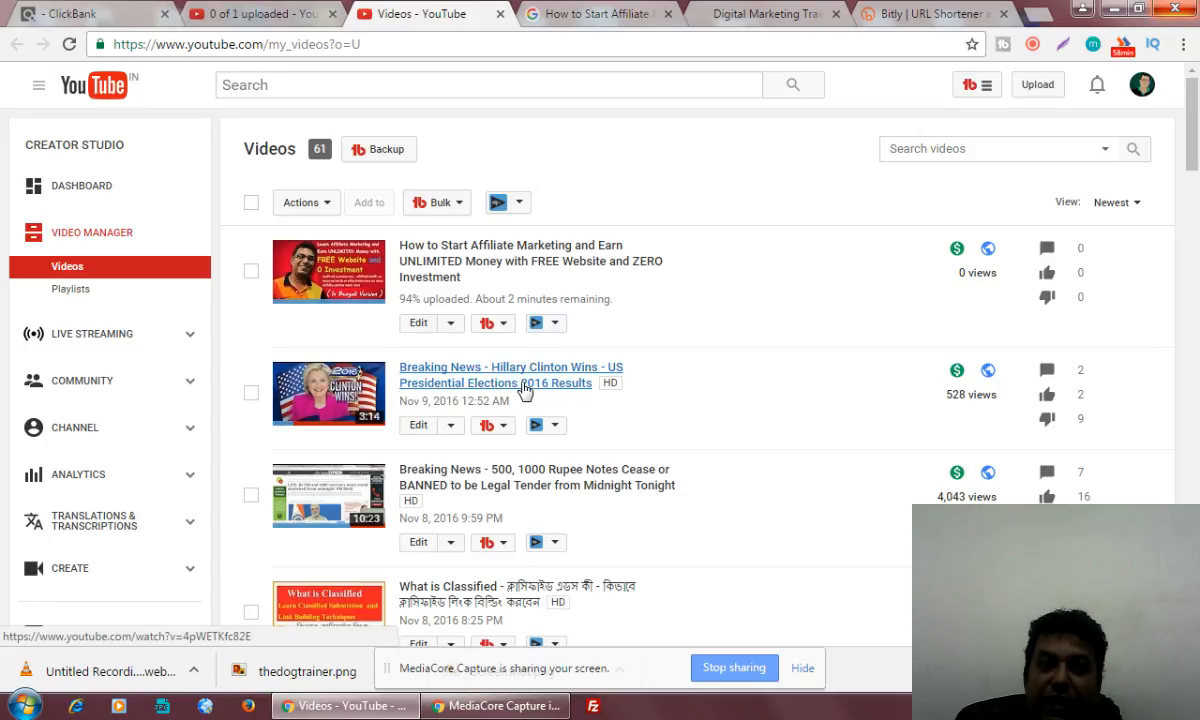
Examine the estimated revenue of the top 10 videos in the channel's Analytics overview and return to the Video Manager
{"action": "left_click", "coordinate": [93, 482]}
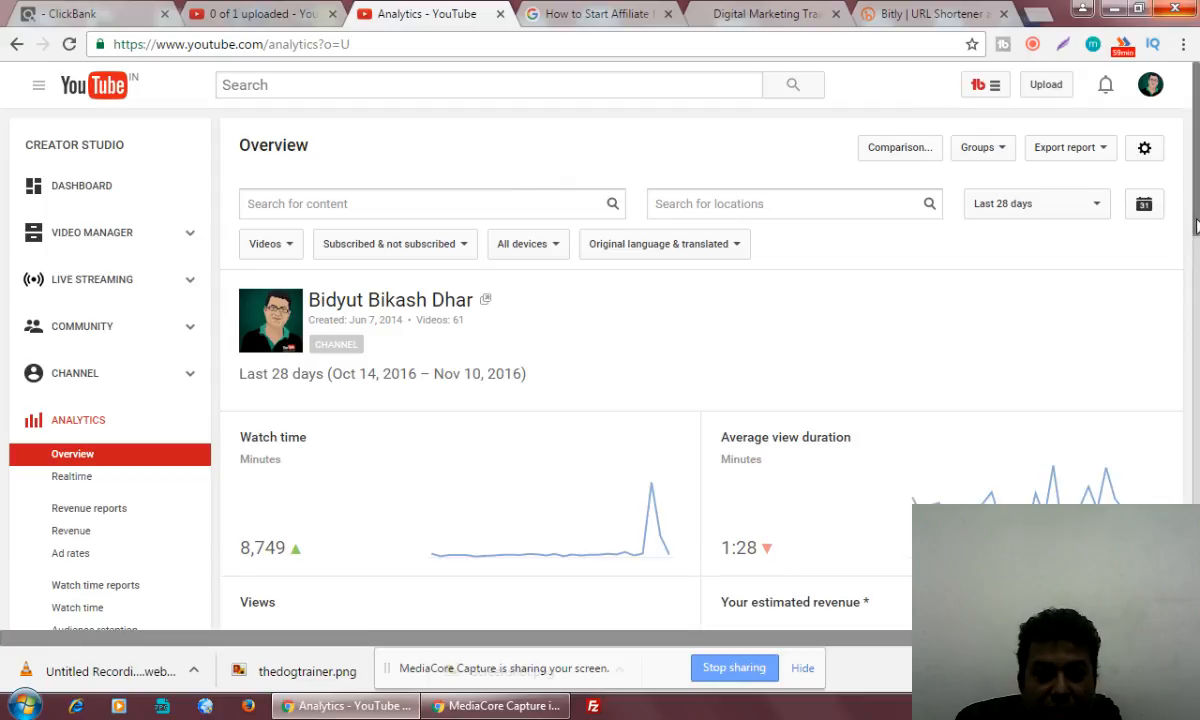
{"action": "scroll", "coordinate": [1196, 224], "scroll_direction": "down", "scroll_amount": 5}
{"action": "left_click_drag", "start_coordinate": [1196, 255], "coordinate": [1175, 323]}
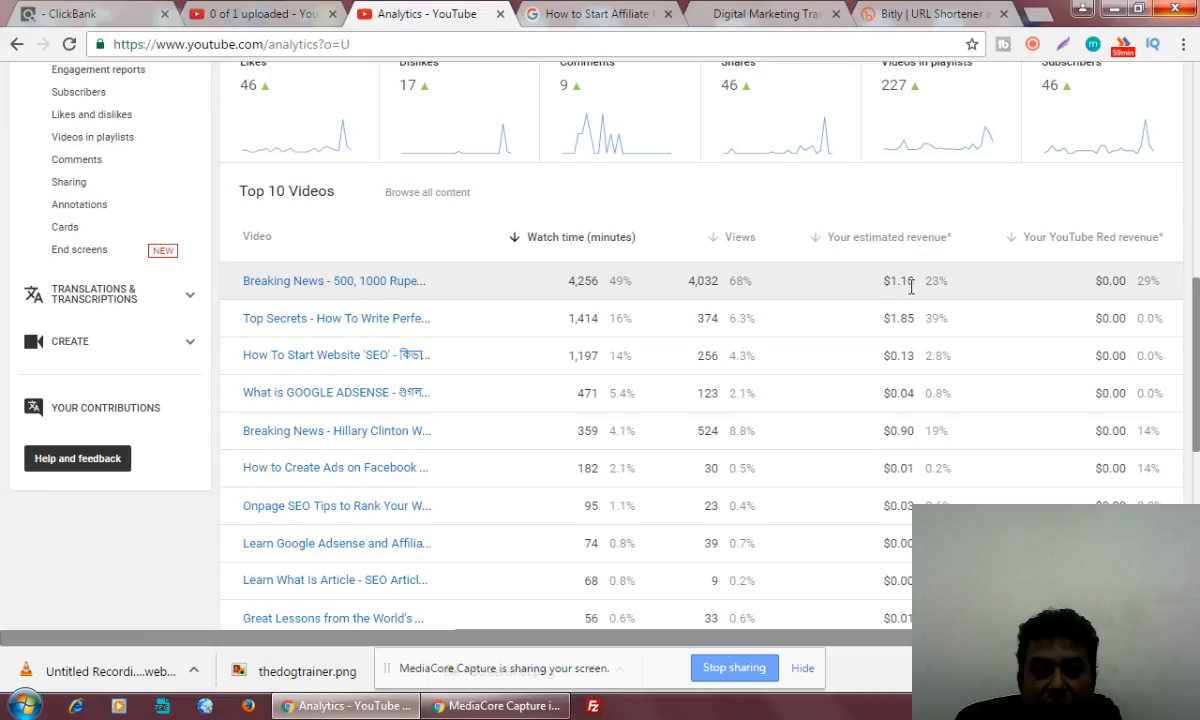
{"action": "left_click_drag", "start_coordinate": [883, 430], "coordinate": [913, 427]}
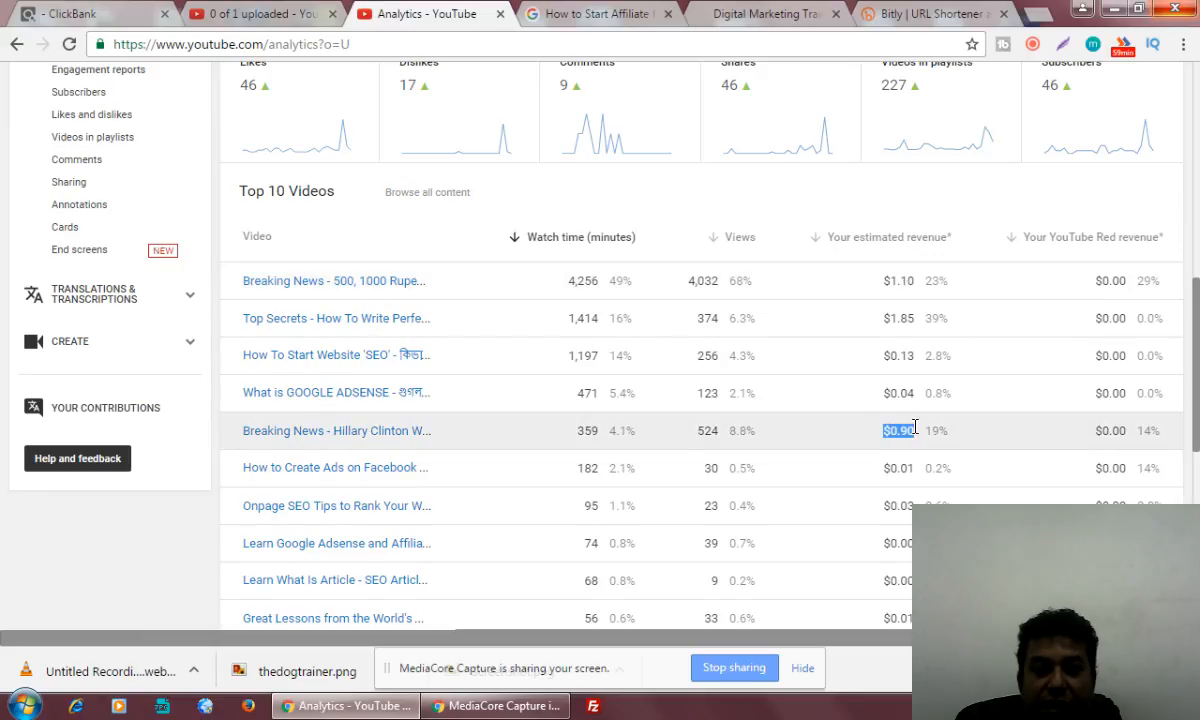
{"action": "left_click_drag", "start_coordinate": [886, 281], "coordinate": [918, 284]}
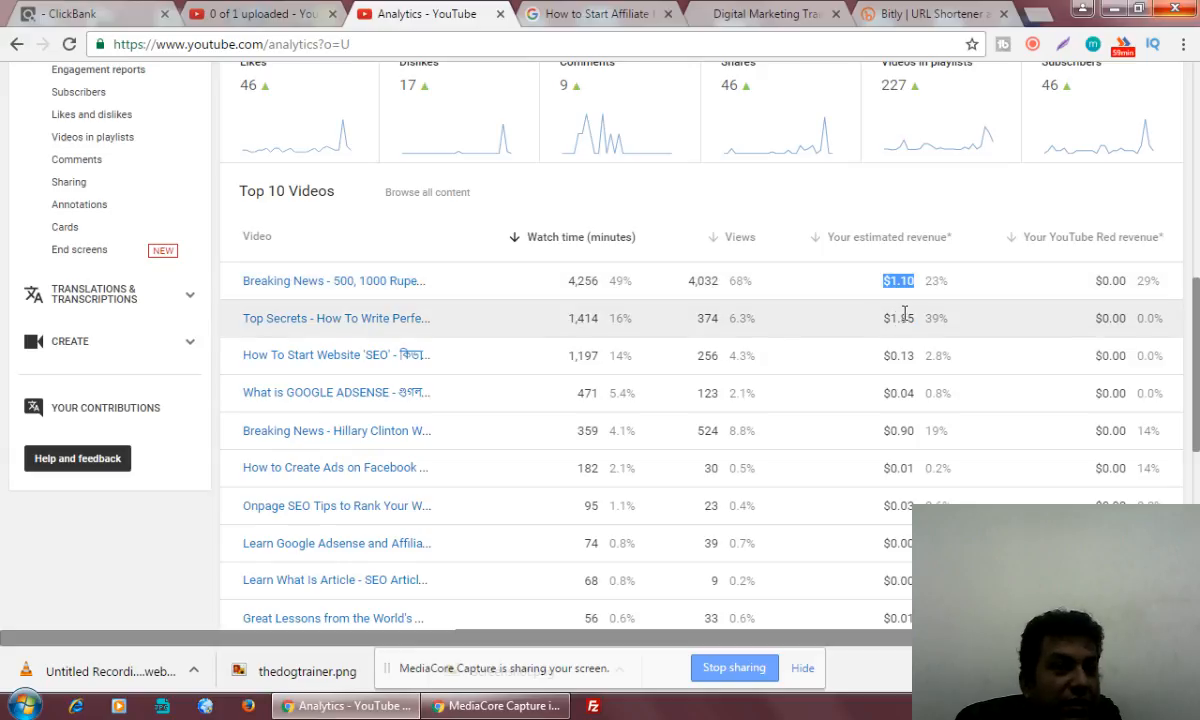
{"action": "scroll", "coordinate": [890, 328], "scroll_direction": "up", "scroll_amount": 3}
{"action": "scroll", "coordinate": [896, 326], "scroll_direction": "up", "scroll_amount": 4}
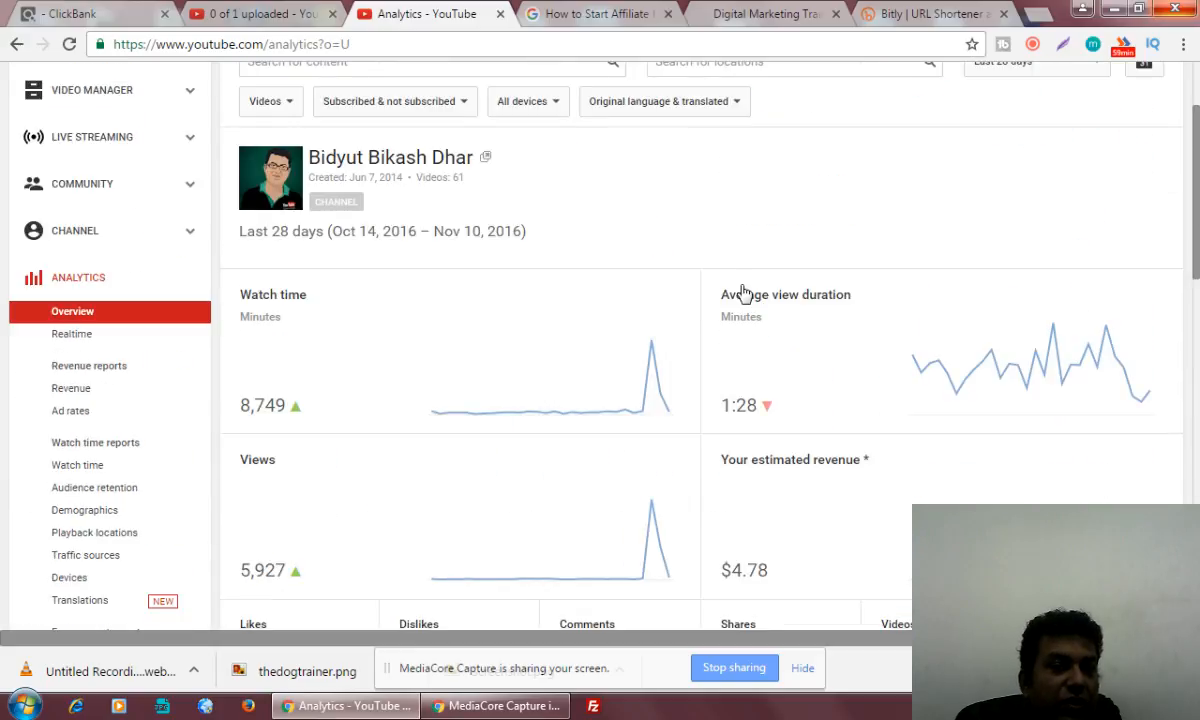
{"action": "scroll", "coordinate": [830, 280], "scroll_direction": "up", "scroll_amount": 1}
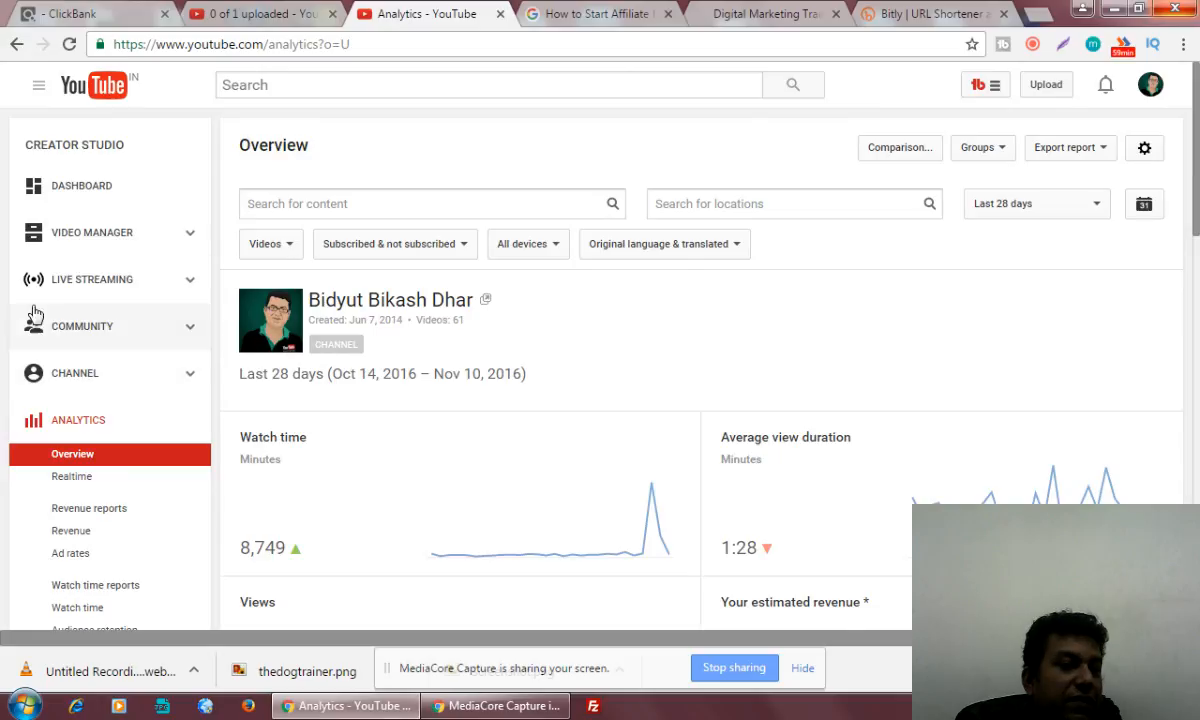
{"action": "left_click", "coordinate": [76, 232]}
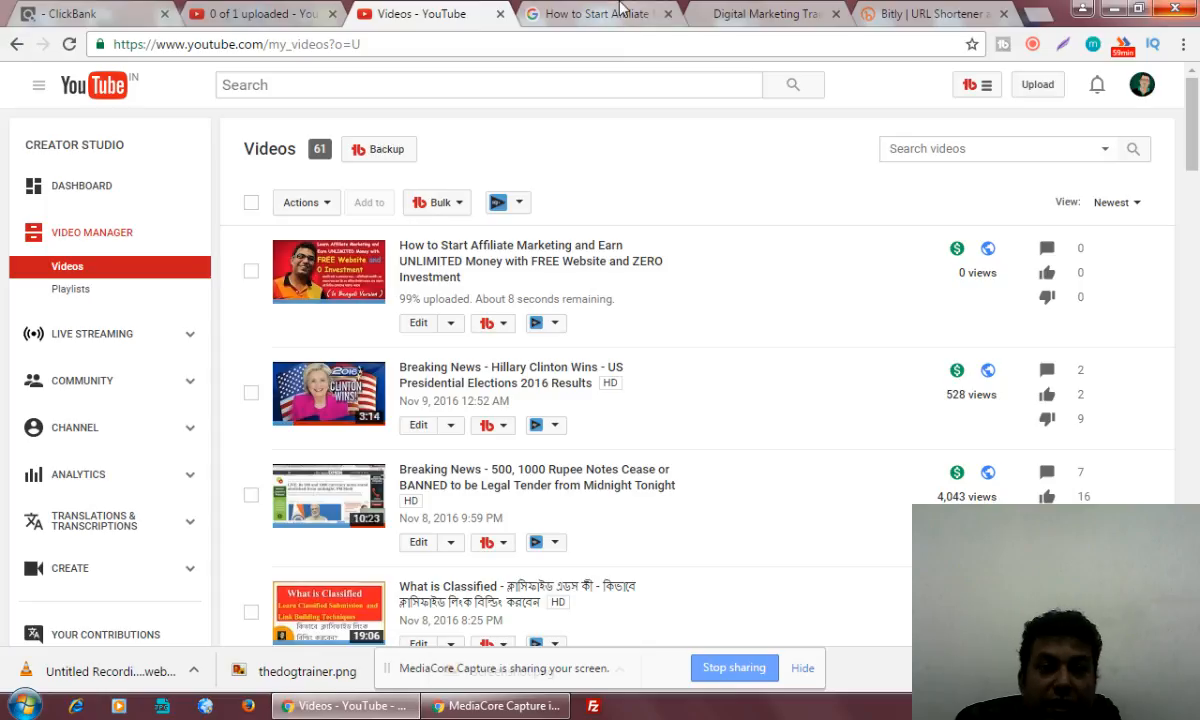
Copy "how to start affiliate marketing for beginners" from Google's related searches and search YouTube for it
{"action": "left_click", "coordinate": [590, 14]}
{"action": "left_click", "coordinate": [702, 348]}
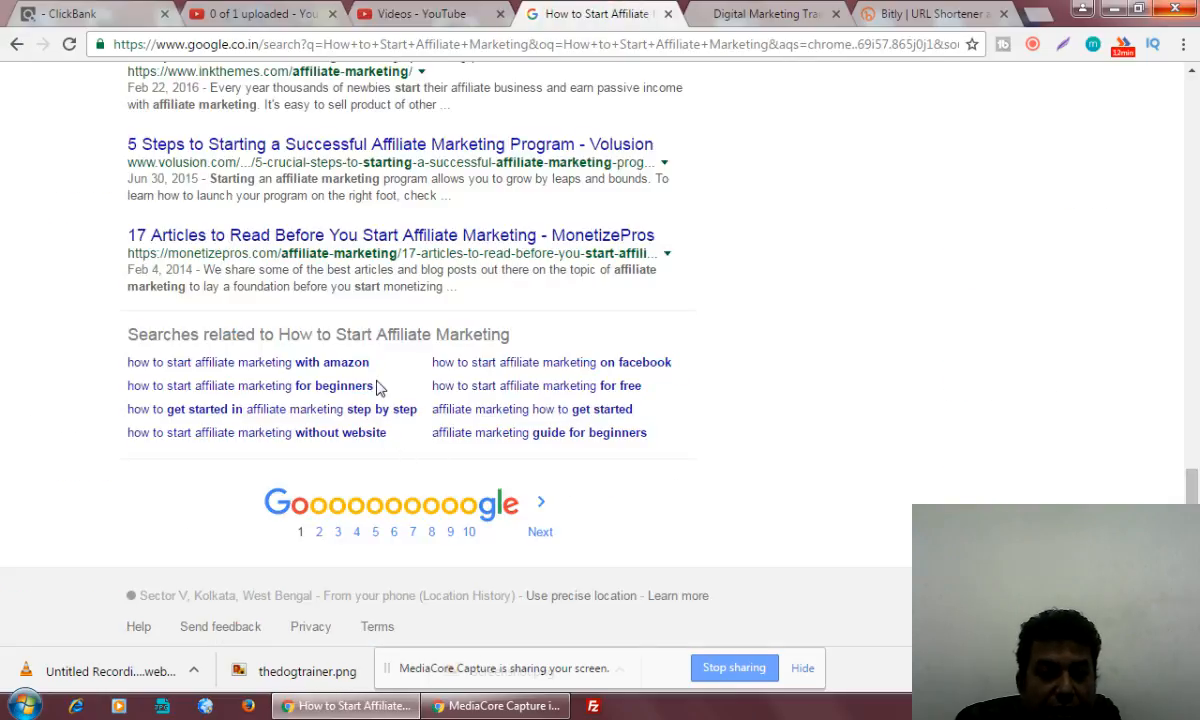
{"action": "left_click_drag", "start_coordinate": [378, 388], "coordinate": [134, 400]}
{"action": "key", "text": "ctrl+c"}
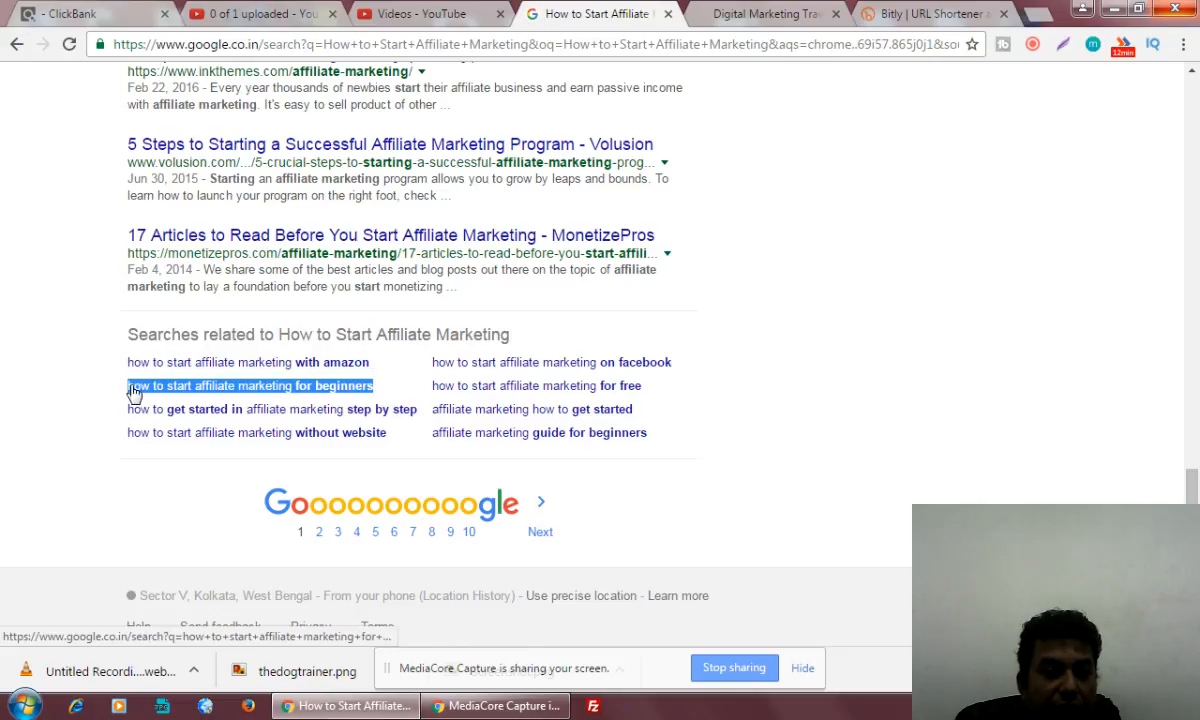
{"action": "left_click", "coordinate": [420, 14]}
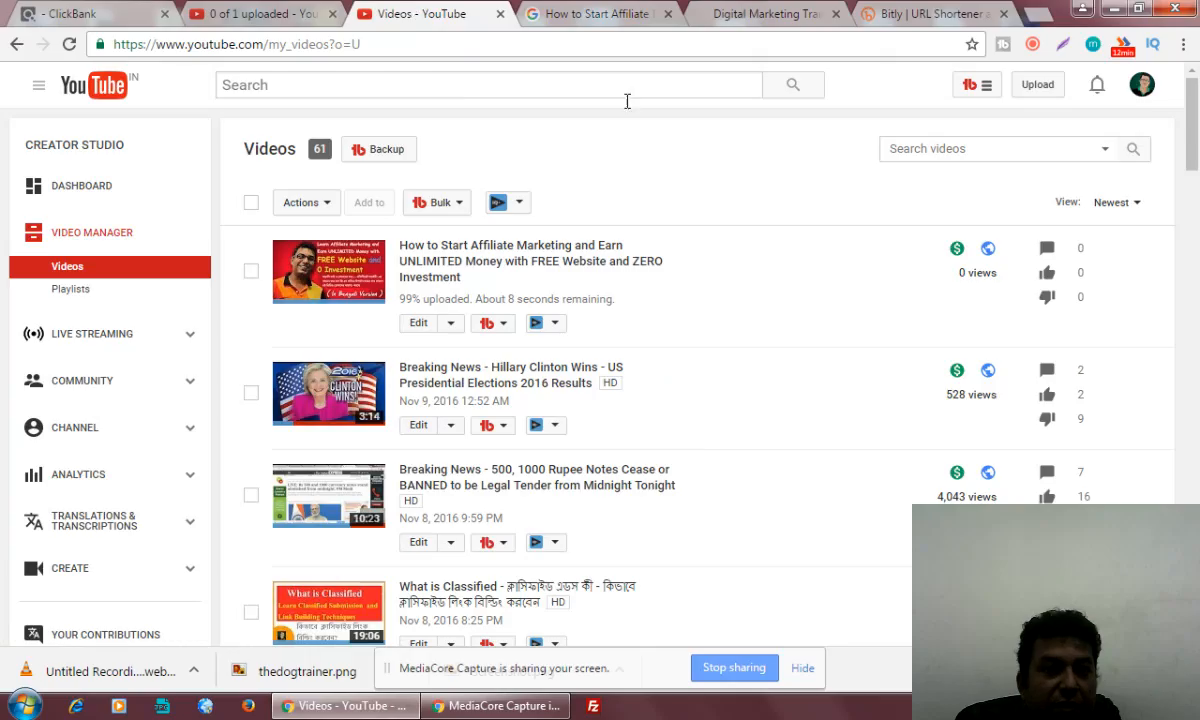
{"action": "left_click", "coordinate": [458, 87]}
{"action": "key", "text": "ctrl+v"}
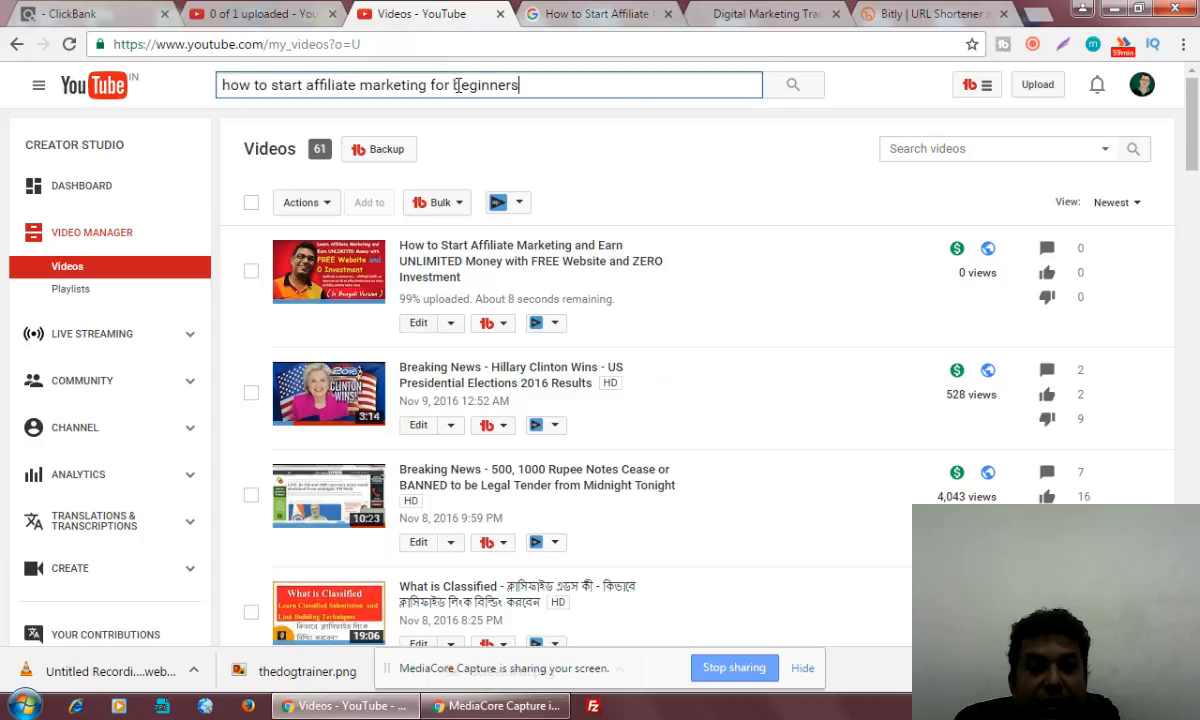
{"action": "key", "text": "Return"}
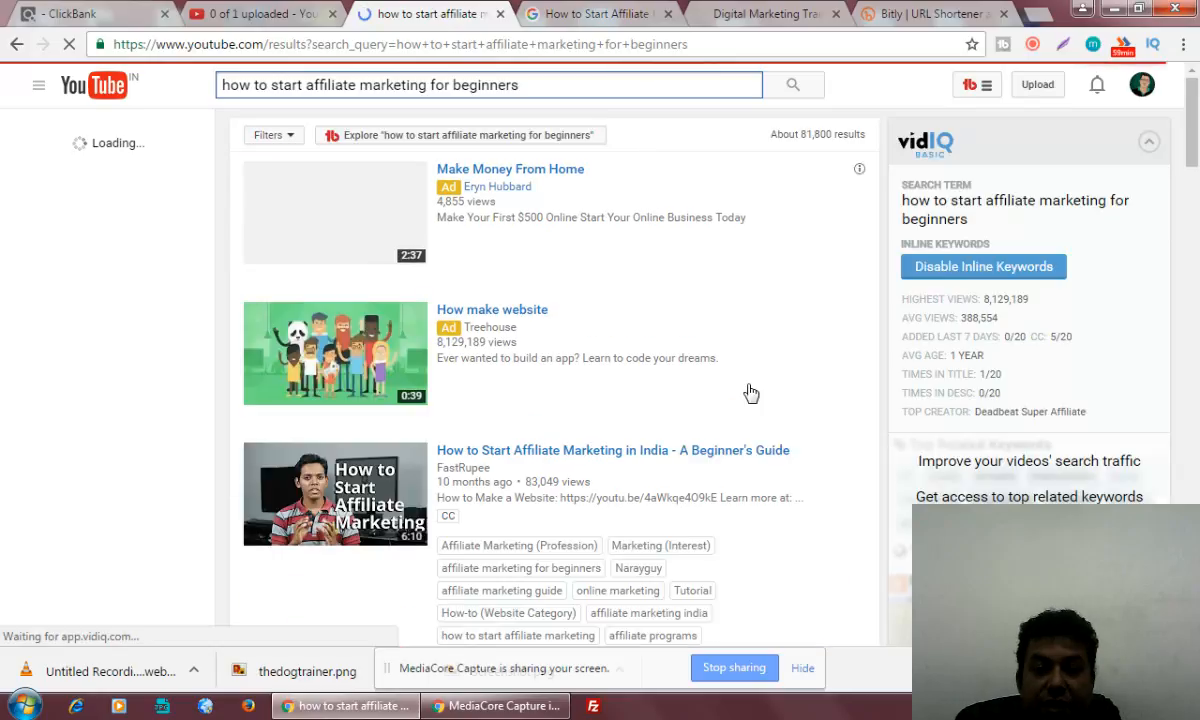
Examine the first page of YouTube results for competing affiliate marketing videos, including their titles, view counts and tags
{"action": "scroll", "coordinate": [751, 392], "scroll_direction": "down", "scroll_amount": 4}
{"action": "scroll", "coordinate": [751, 392], "scroll_direction": "down", "scroll_amount": 4}
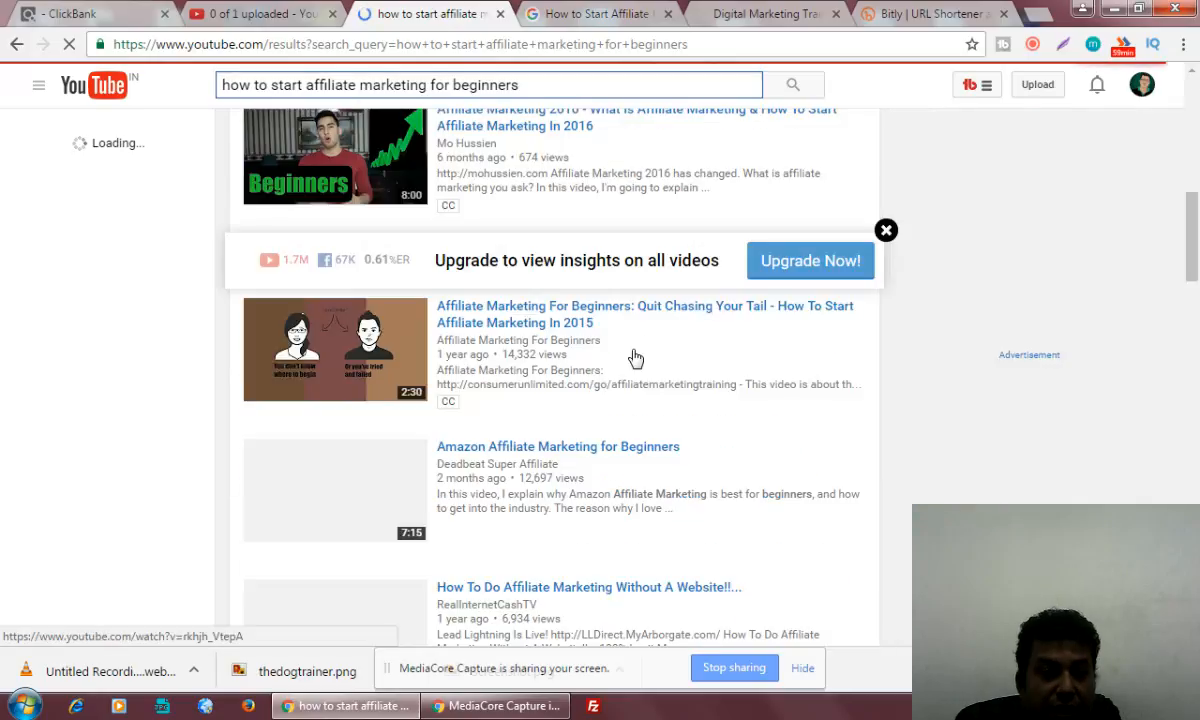
{"action": "scroll", "coordinate": [604, 450], "scroll_direction": "down", "scroll_amount": 4}
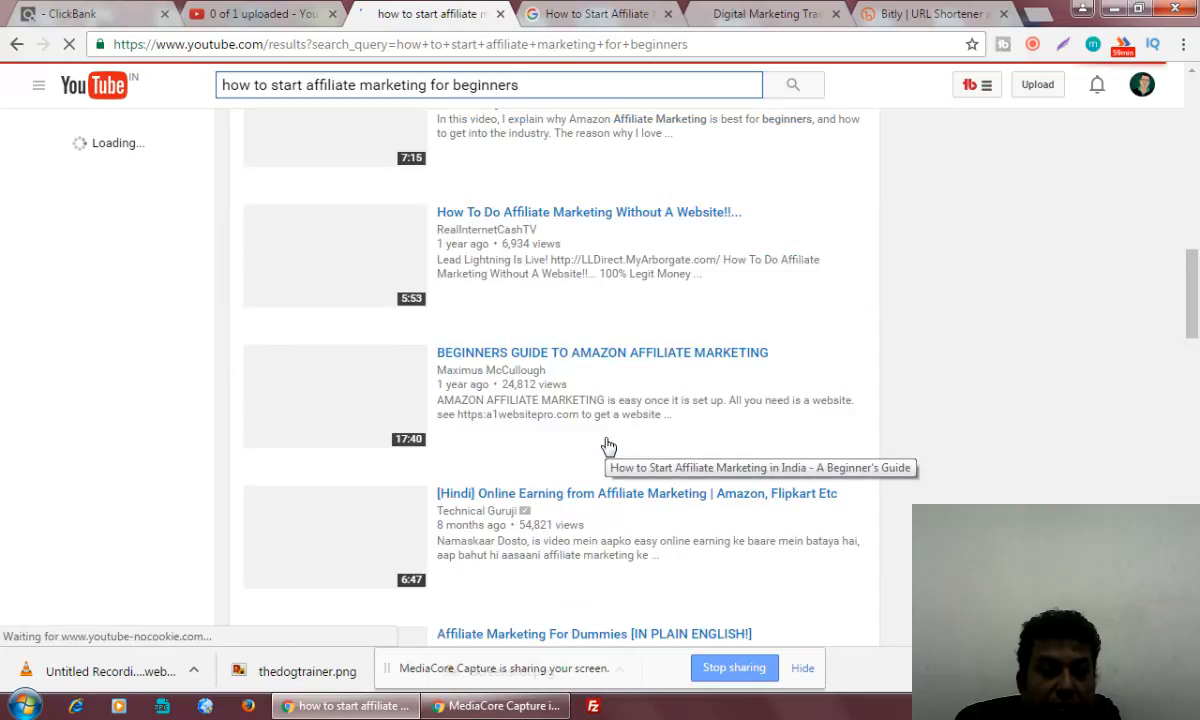
{"action": "scroll", "coordinate": [608, 445], "scroll_direction": "down", "scroll_amount": 3}
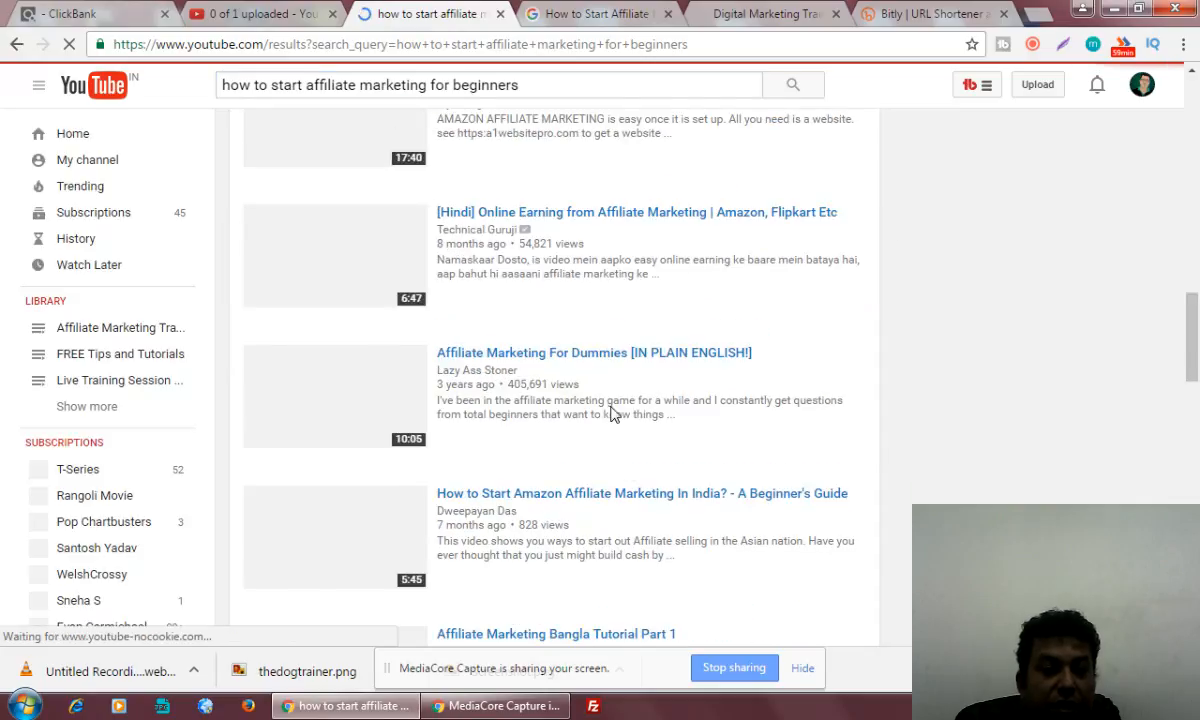
{"action": "scroll", "coordinate": [659, 458], "scroll_direction": "down", "scroll_amount": 4}
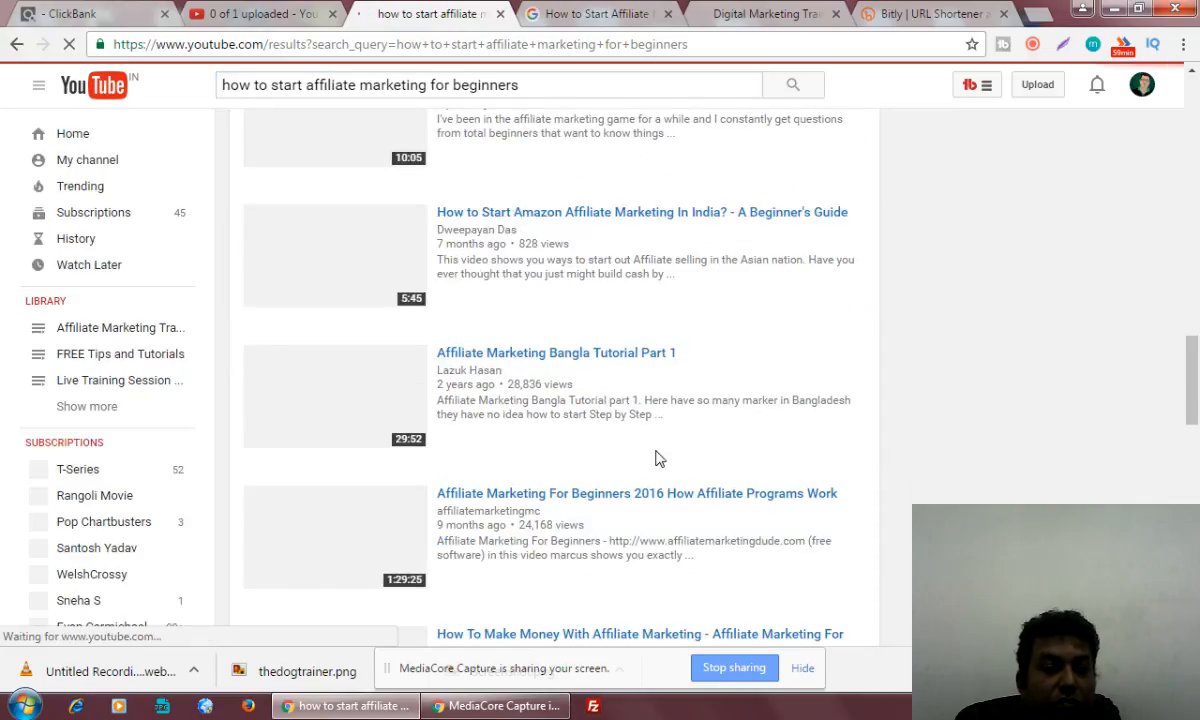
{"action": "scroll", "coordinate": [659, 458], "scroll_direction": "down", "scroll_amount": 2}
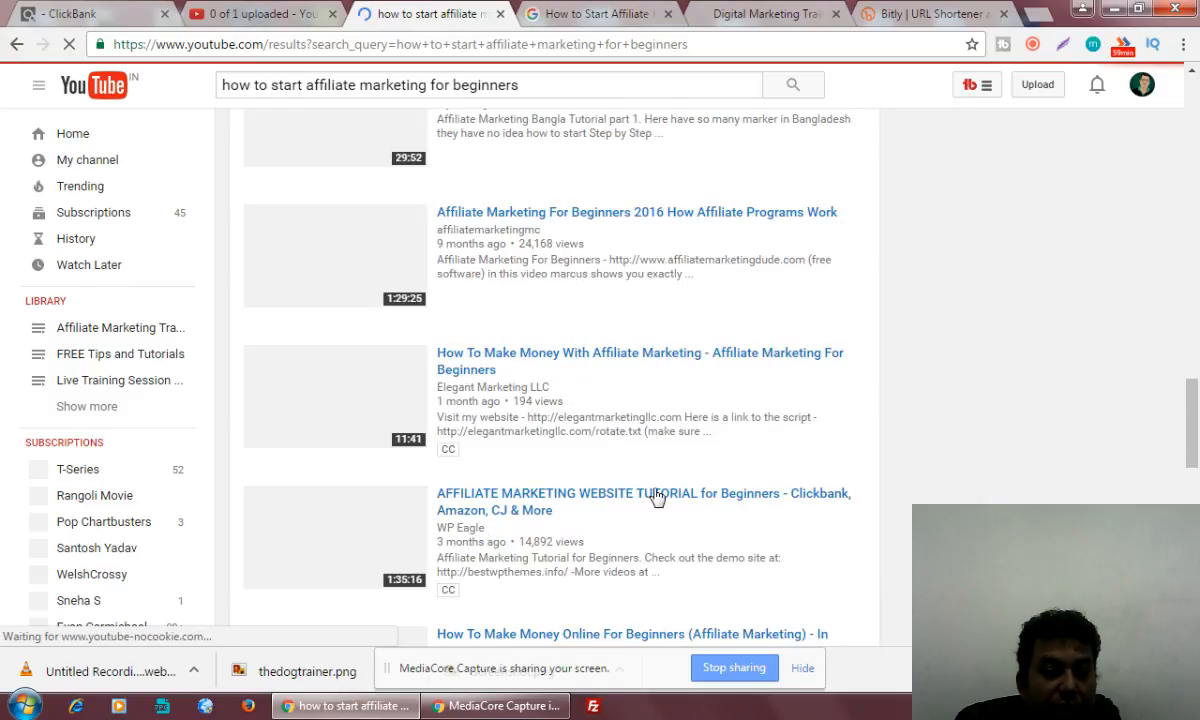
{"action": "scroll", "coordinate": [652, 490], "scroll_direction": "down", "scroll_amount": 3}
{"action": "scroll", "coordinate": [657, 497], "scroll_direction": "down", "scroll_amount": 3}
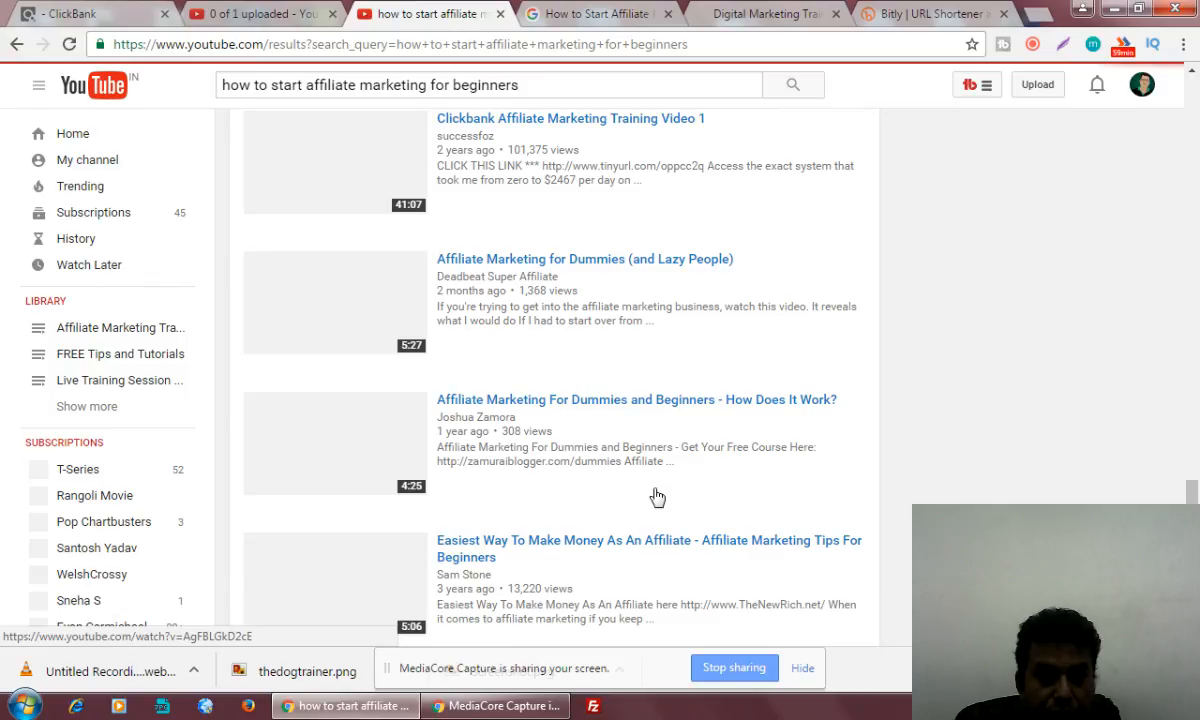
{"action": "scroll", "coordinate": [657, 497], "scroll_direction": "down", "scroll_amount": 1}
{"action": "scroll", "coordinate": [657, 497], "scroll_direction": "down", "scroll_amount": 3}
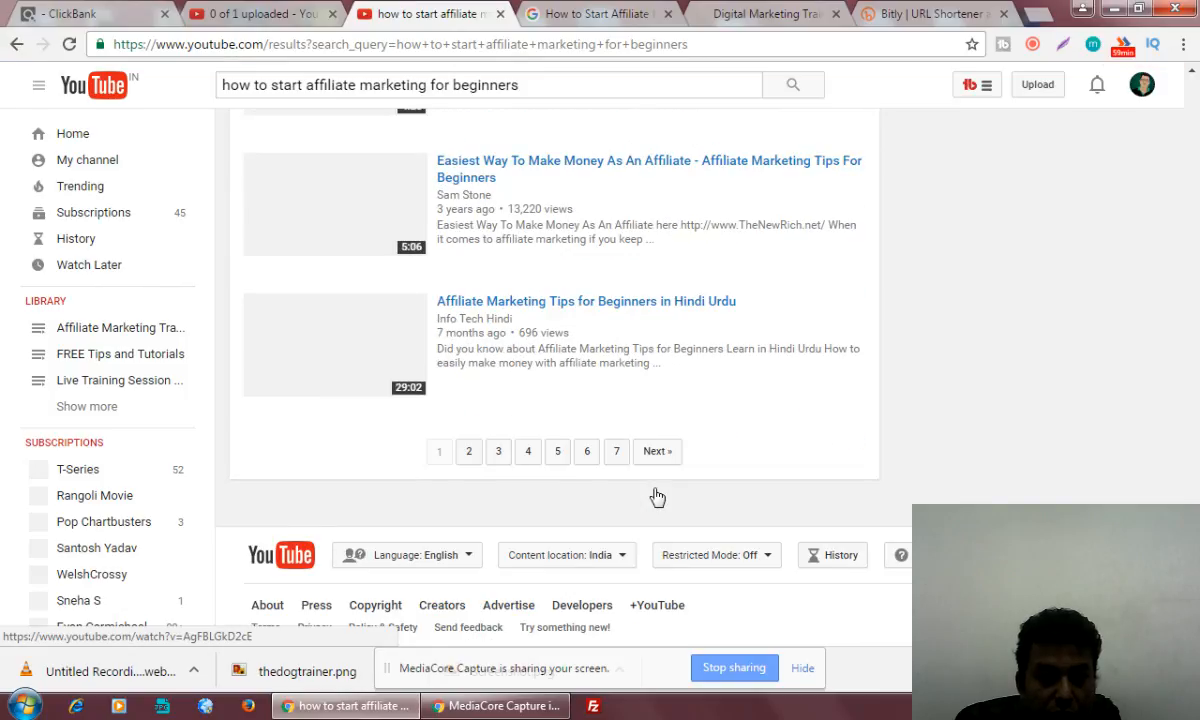
{"action": "scroll", "coordinate": [657, 497], "scroll_direction": "up", "scroll_amount": 4}
{"action": "scroll", "coordinate": [657, 495], "scroll_direction": "up", "scroll_amount": 3}
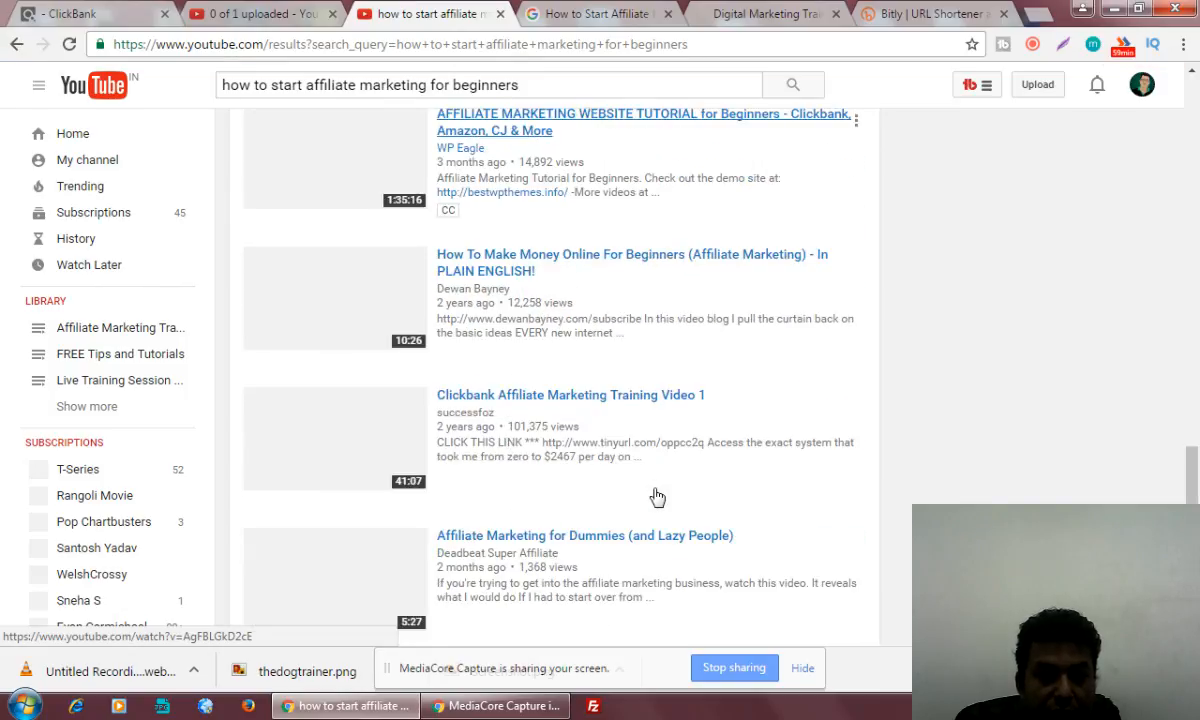
{"action": "scroll", "coordinate": [657, 495], "scroll_direction": "up", "scroll_amount": 5}
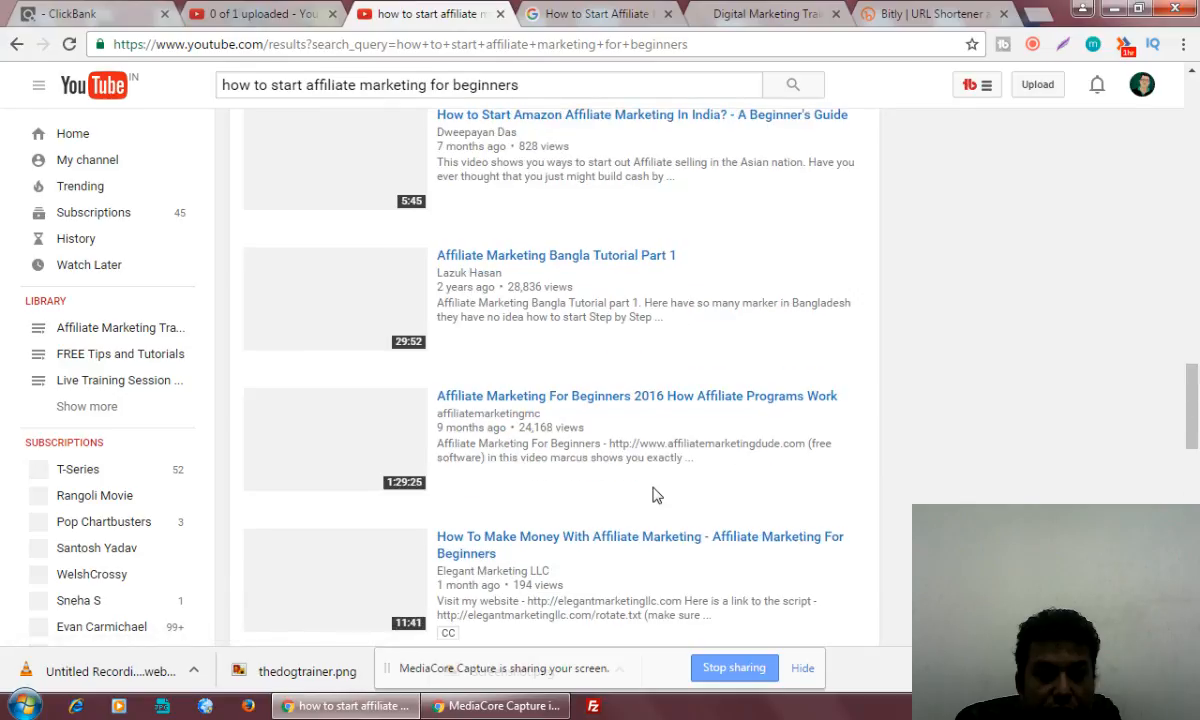
{"action": "scroll", "coordinate": [652, 493], "scroll_direction": "up", "scroll_amount": 3}
{"action": "scroll", "coordinate": [650, 494], "scroll_direction": "up", "scroll_amount": 9}
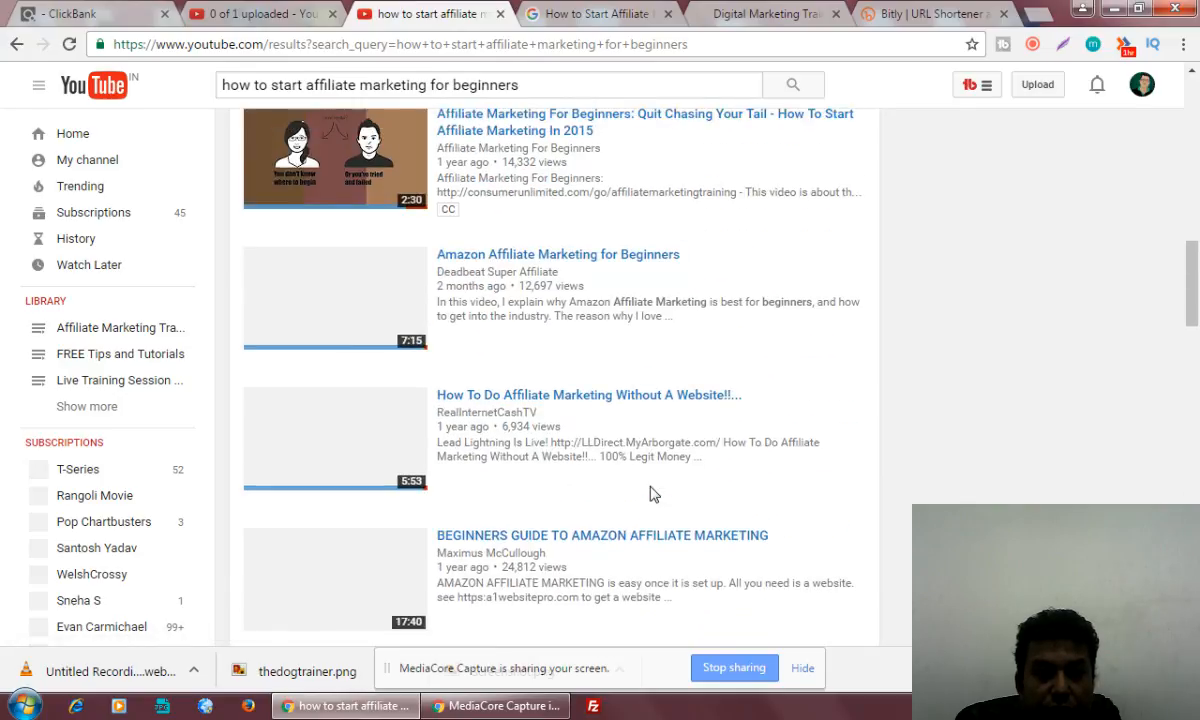
{"action": "scroll", "coordinate": [650, 494], "scroll_direction": "up", "scroll_amount": 8}
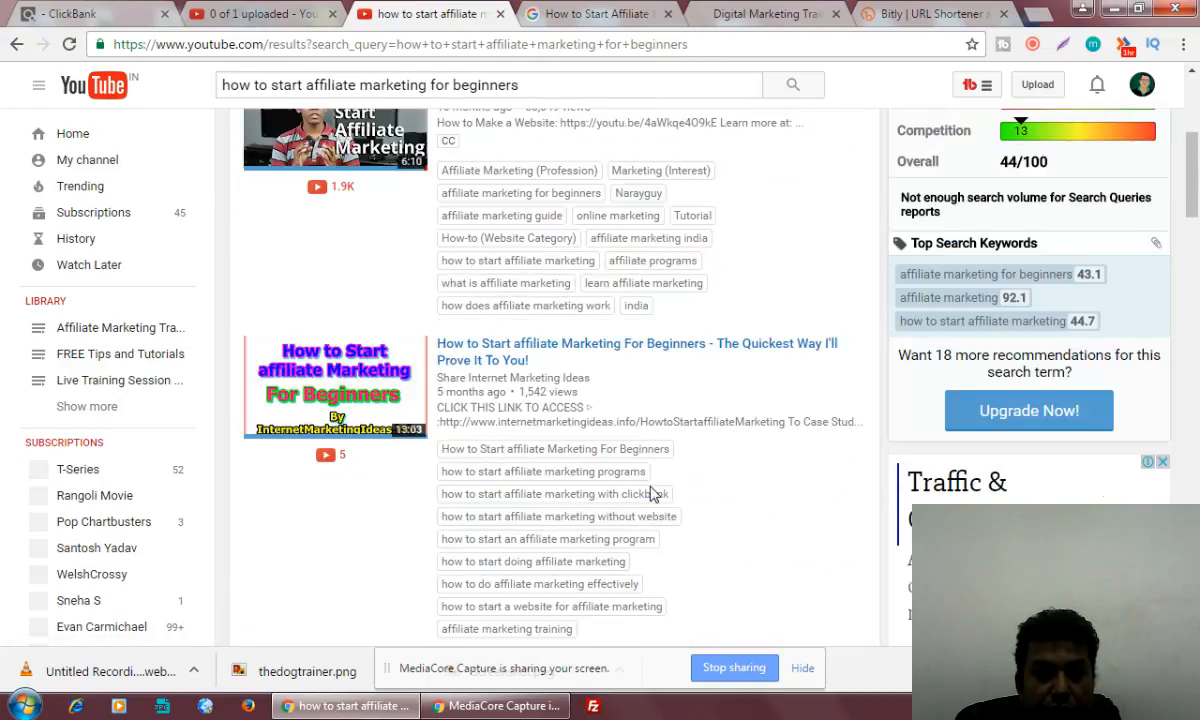
{"action": "scroll", "coordinate": [650, 494], "scroll_direction": "up", "scroll_amount": 2}
{"action": "scroll", "coordinate": [648, 496], "scroll_direction": "down", "scroll_amount": 8}
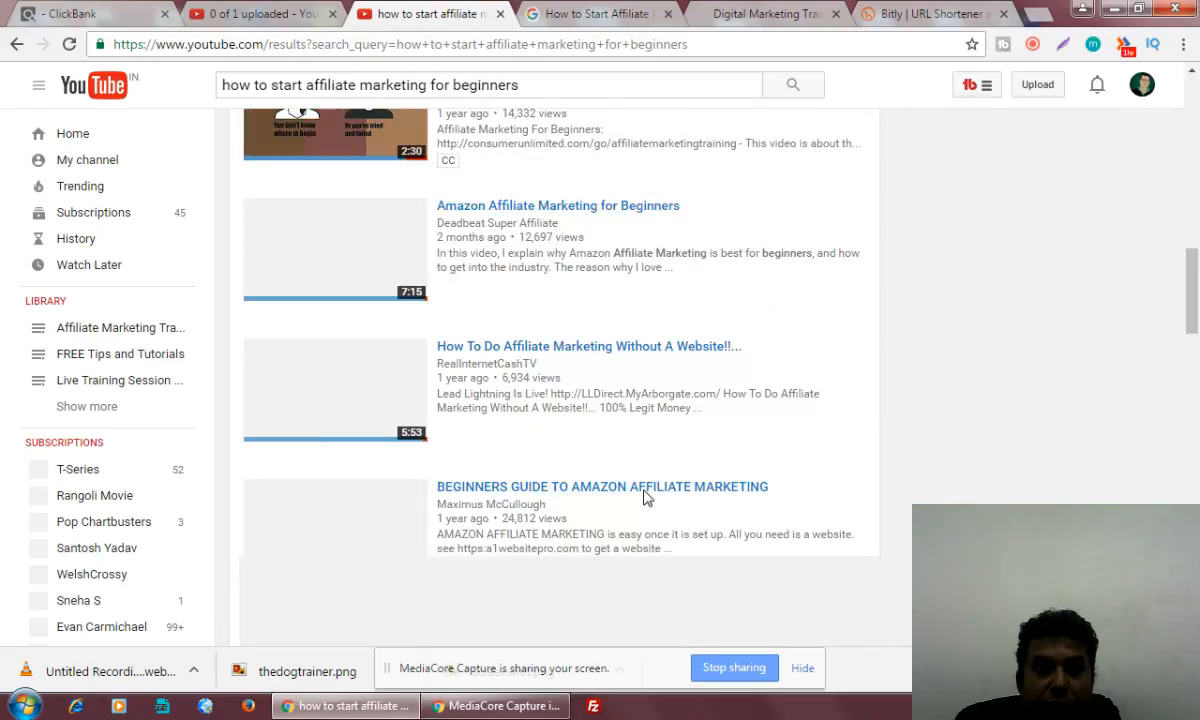
{"action": "scroll", "coordinate": [645, 497], "scroll_direction": "down", "scroll_amount": 10}
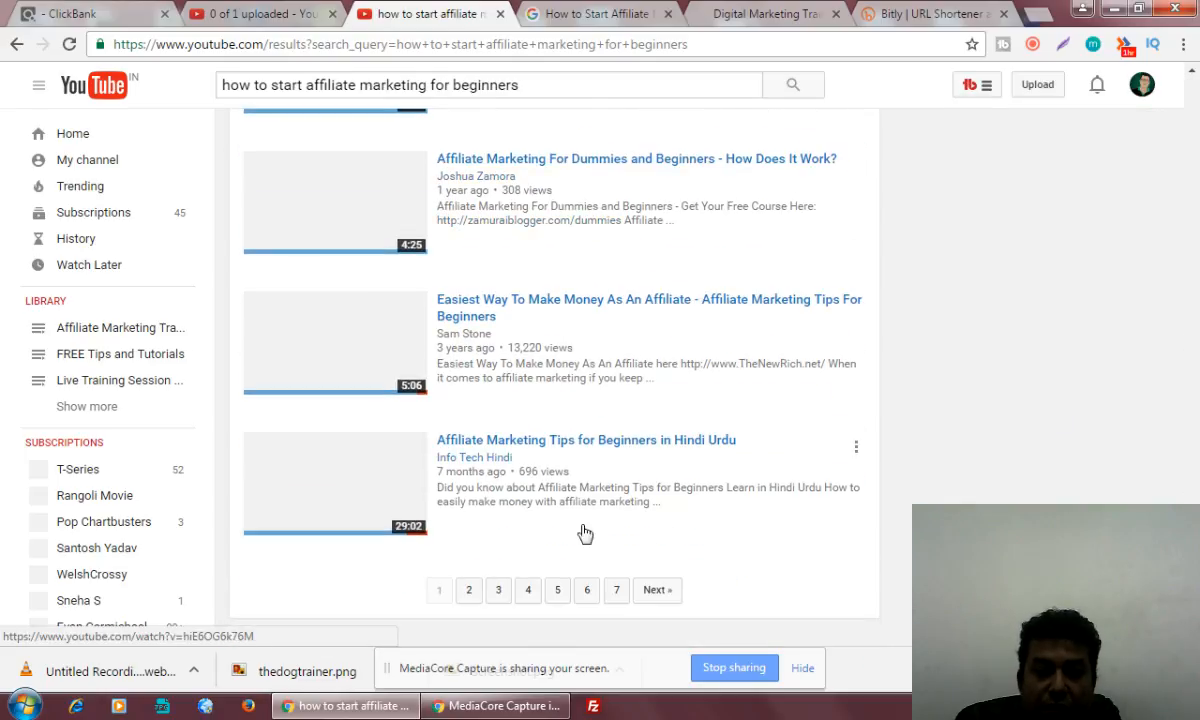
Examine the second page of YouTube results for competing affiliate marketing videos and their view counts, and open the third page
{"action": "left_click", "coordinate": [640, 433]}
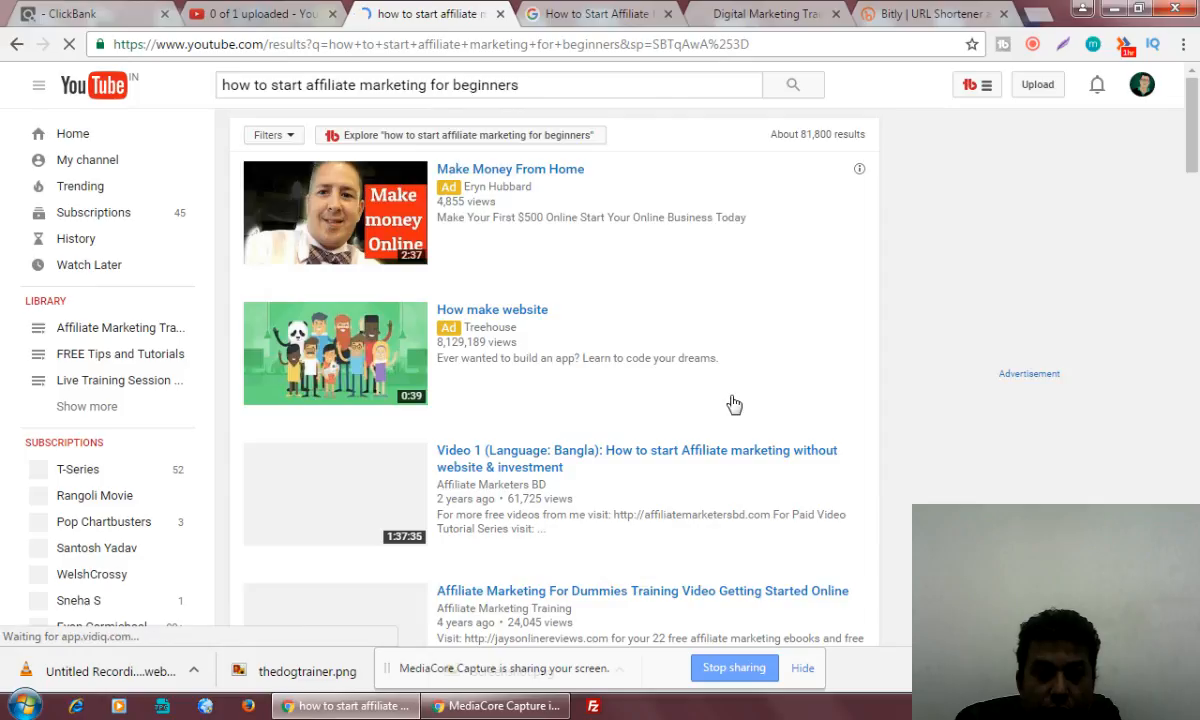
{"action": "scroll", "coordinate": [734, 404], "scroll_direction": "down", "scroll_amount": 3}
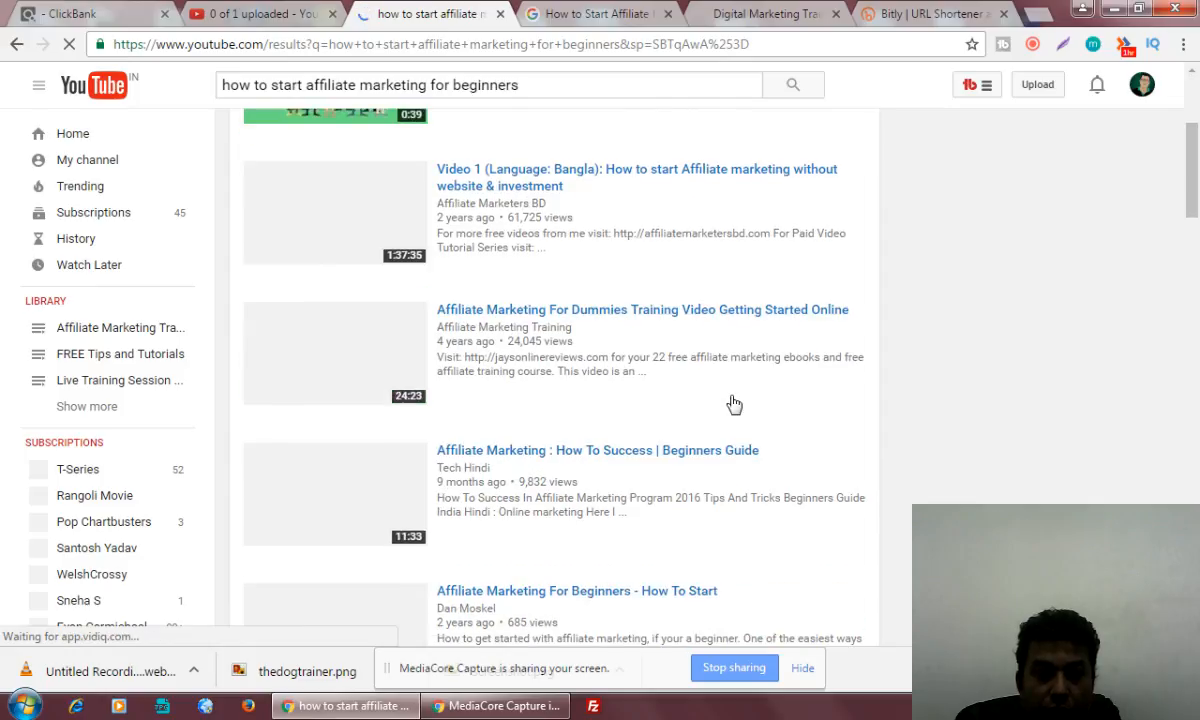
{"action": "scroll", "coordinate": [734, 404], "scroll_direction": "down", "scroll_amount": 1}
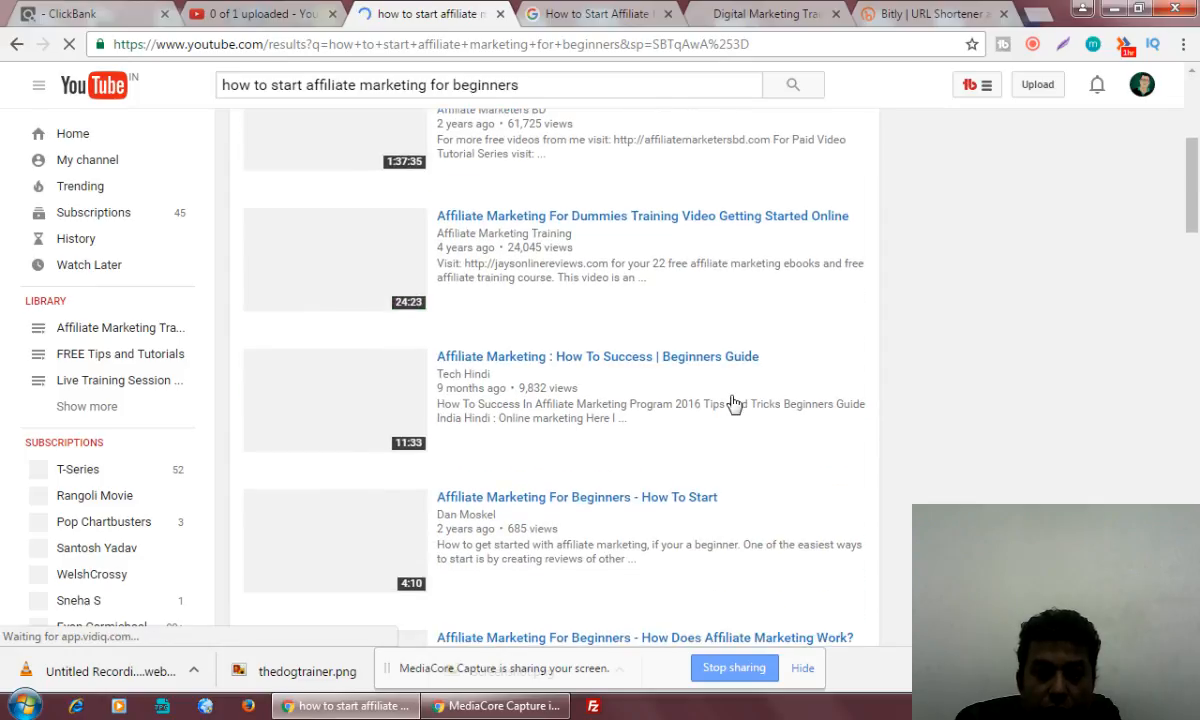
{"action": "scroll", "coordinate": [734, 404], "scroll_direction": "down", "scroll_amount": 4}
{"action": "scroll", "coordinate": [734, 404], "scroll_direction": "down", "scroll_amount": 4}
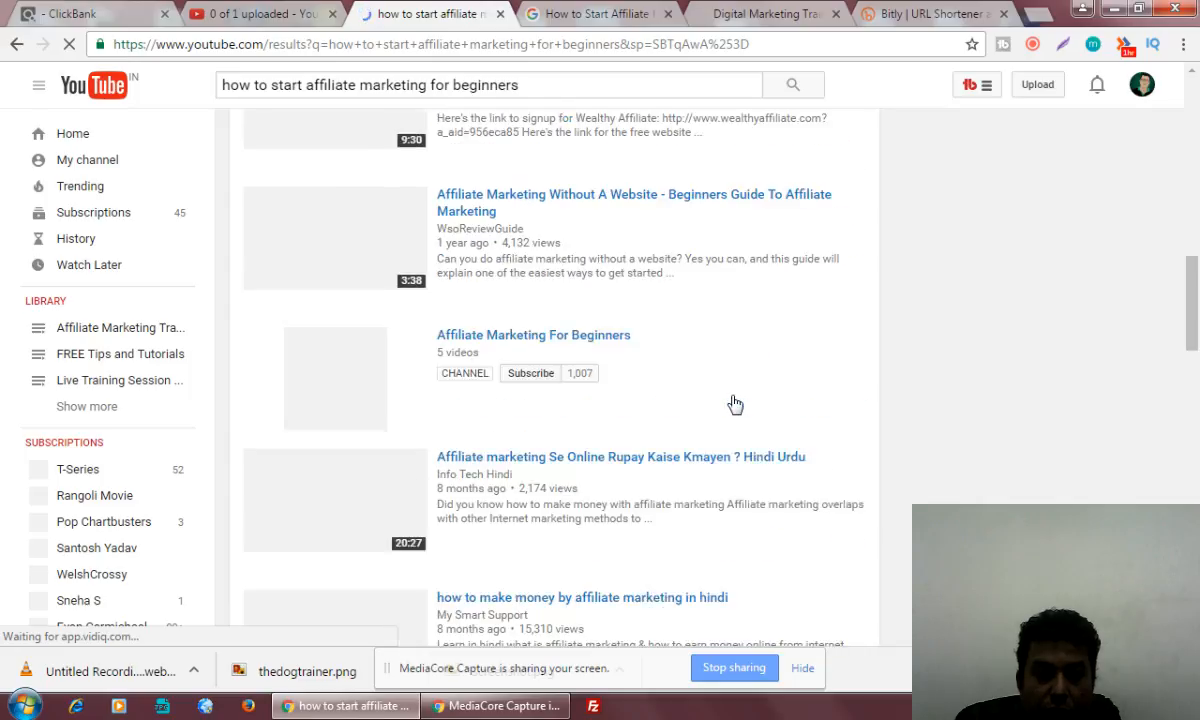
{"action": "scroll", "coordinate": [734, 404], "scroll_direction": "down", "scroll_amount": 4}
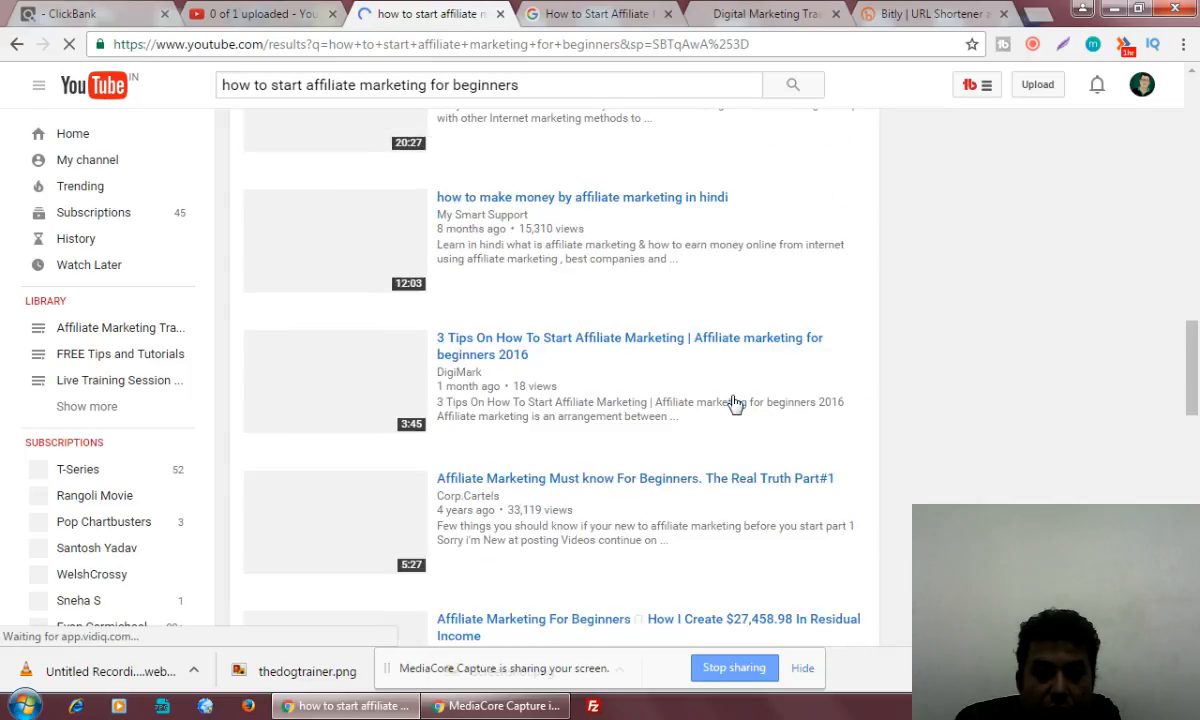
{"action": "scroll", "coordinate": [734, 404], "scroll_direction": "down", "scroll_amount": 4}
{"action": "scroll", "coordinate": [734, 404], "scroll_direction": "down", "scroll_amount": 3}
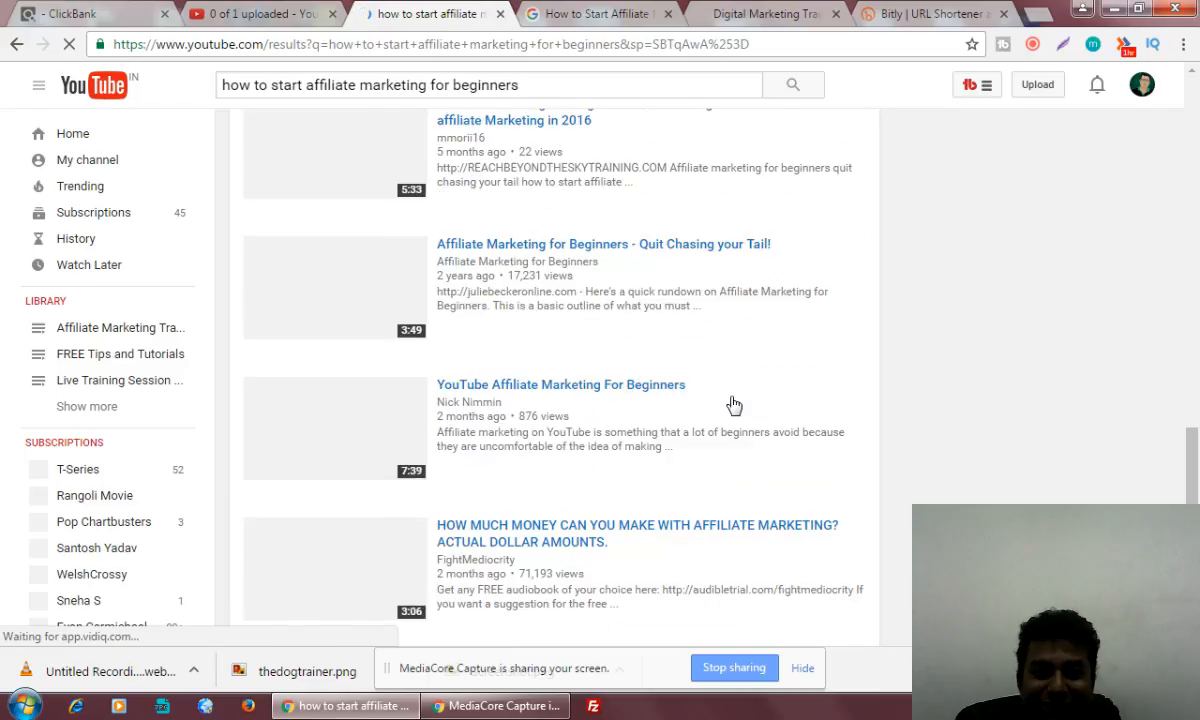
{"action": "scroll", "coordinate": [734, 404], "scroll_direction": "down", "scroll_amount": 5}
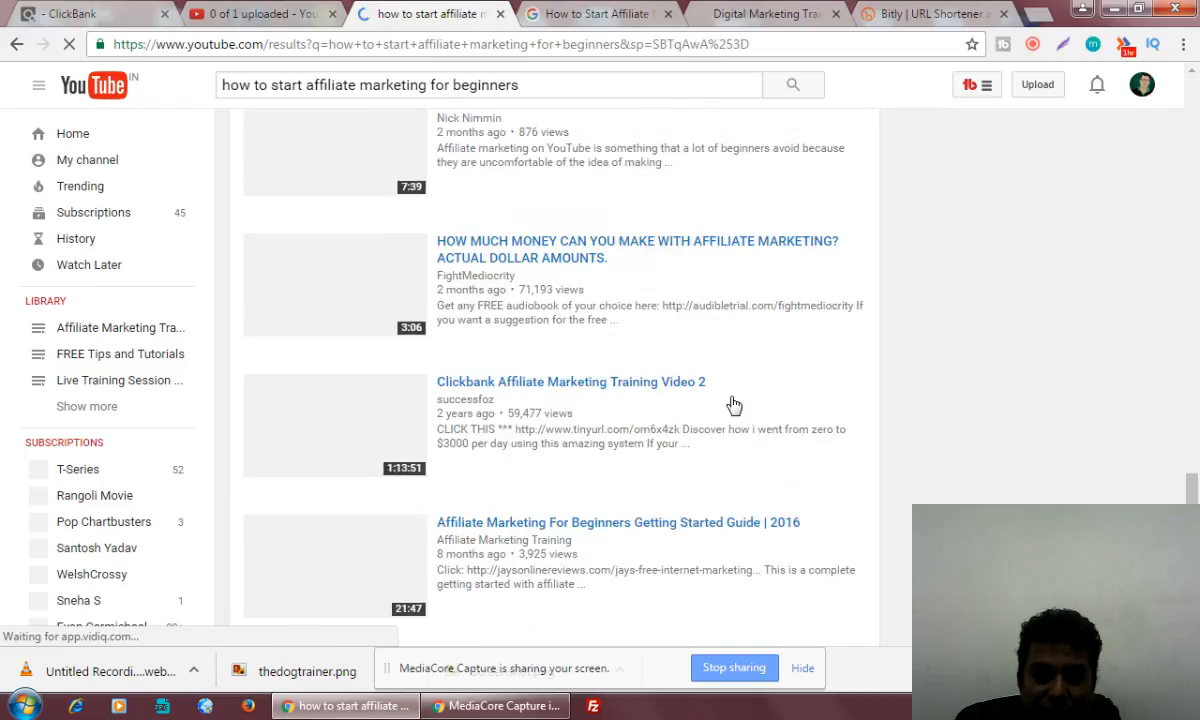
{"action": "scroll", "coordinate": [734, 404], "scroll_direction": "down", "scroll_amount": 2}
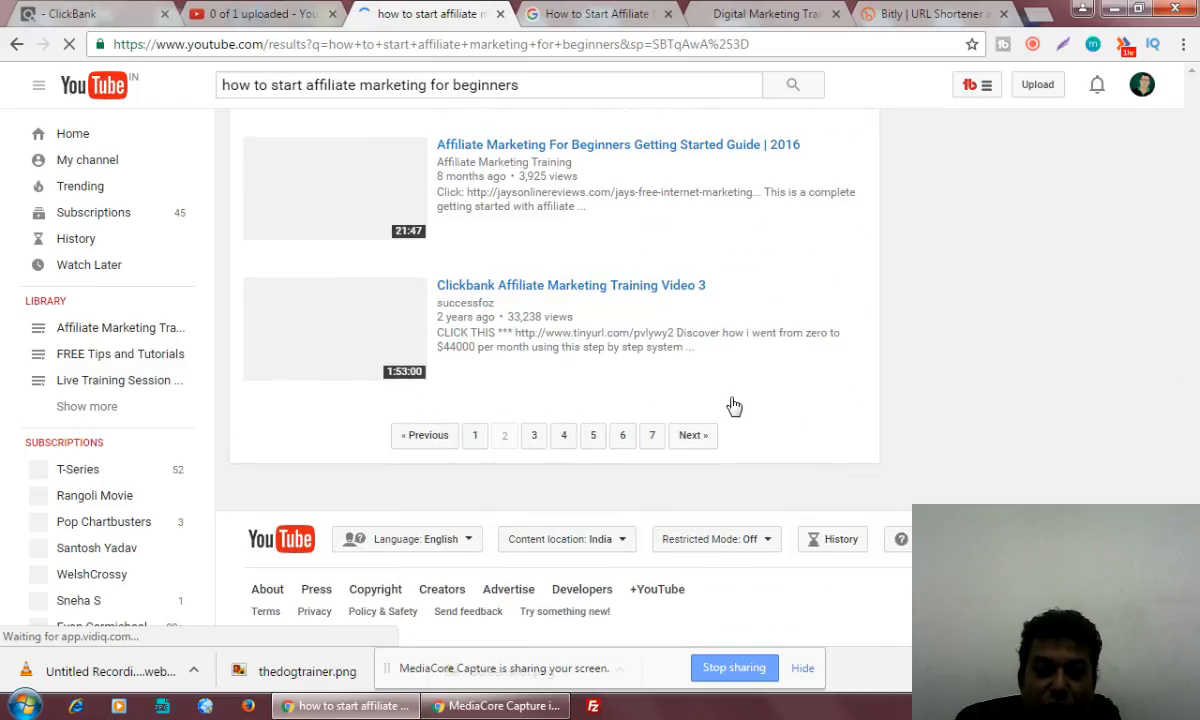
{"action": "left_click", "coordinate": [535, 437]}
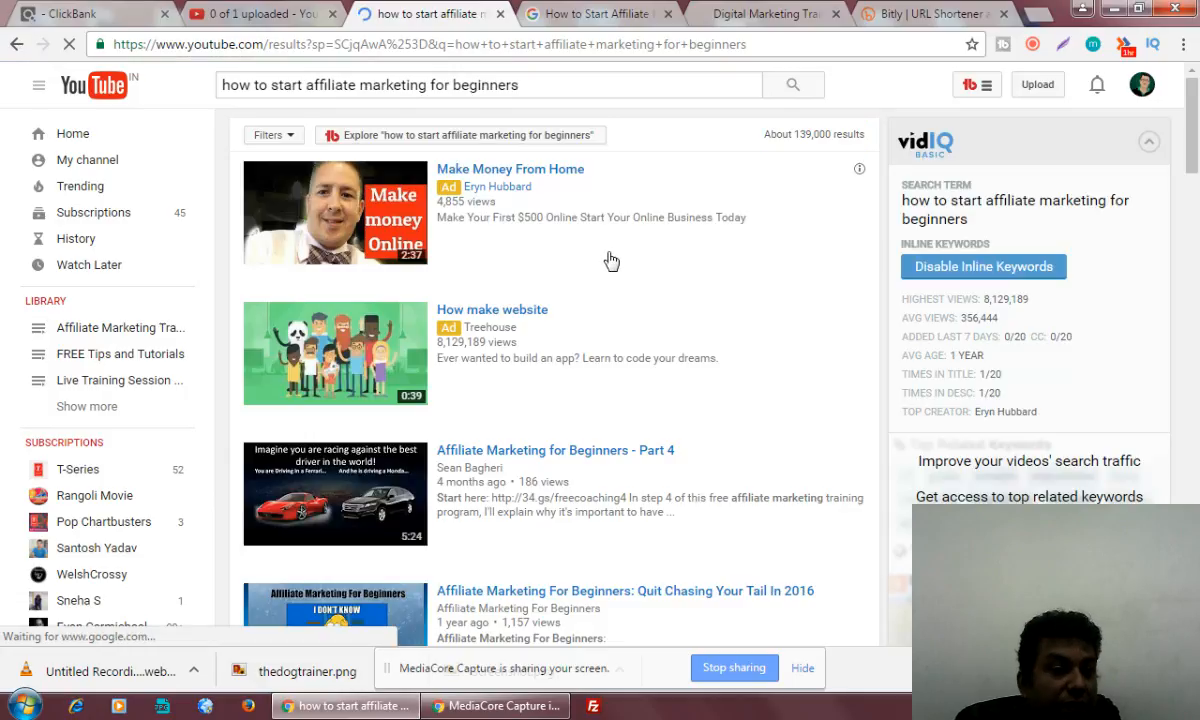
Check the processing status of the uploaded affiliate marketing video, comparing back with the YouTube search results
{"action": "key", "text": "ctrl+shift+Tab"}
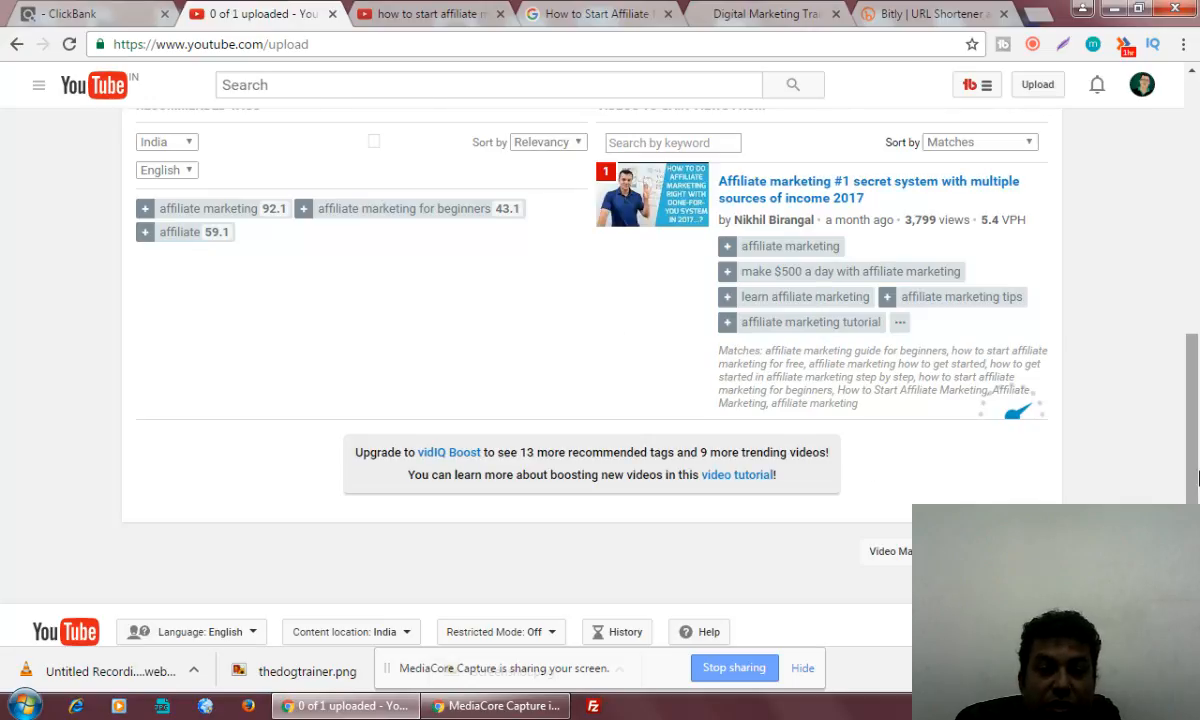
{"action": "left_click_drag", "start_coordinate": [1195, 480], "coordinate": [1197, 199]}
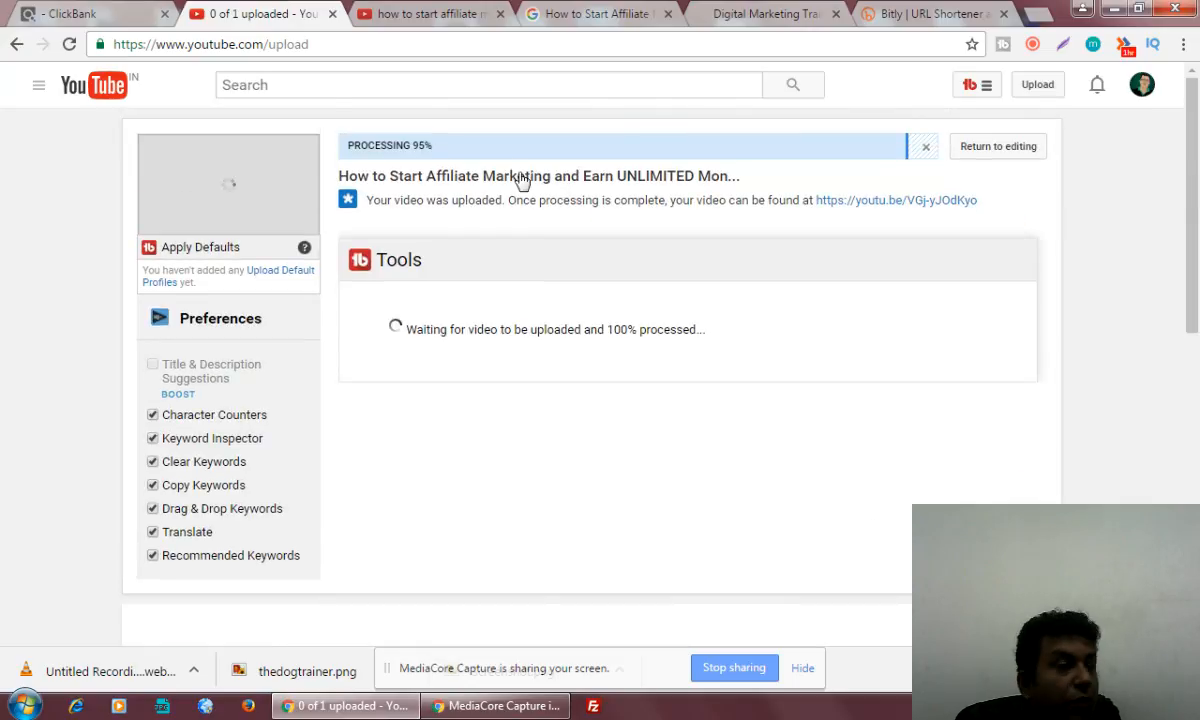
{"action": "left_click", "coordinate": [430, 14]}
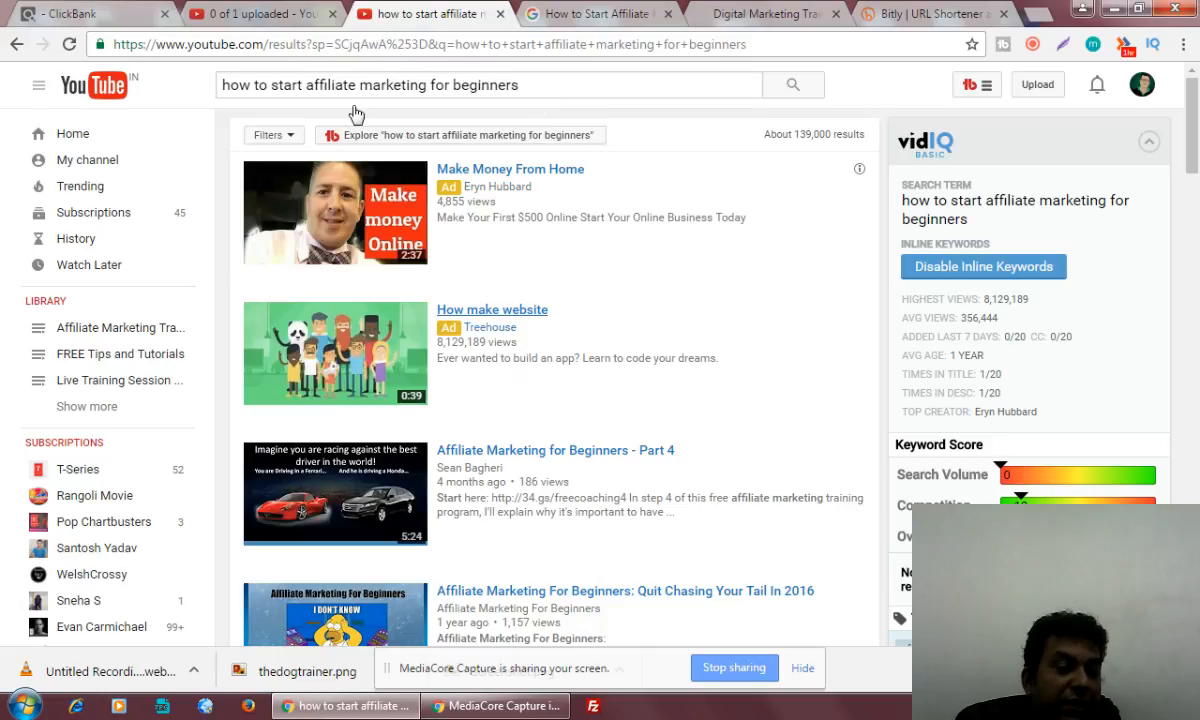
{"action": "left_click", "coordinate": [232, 12]}
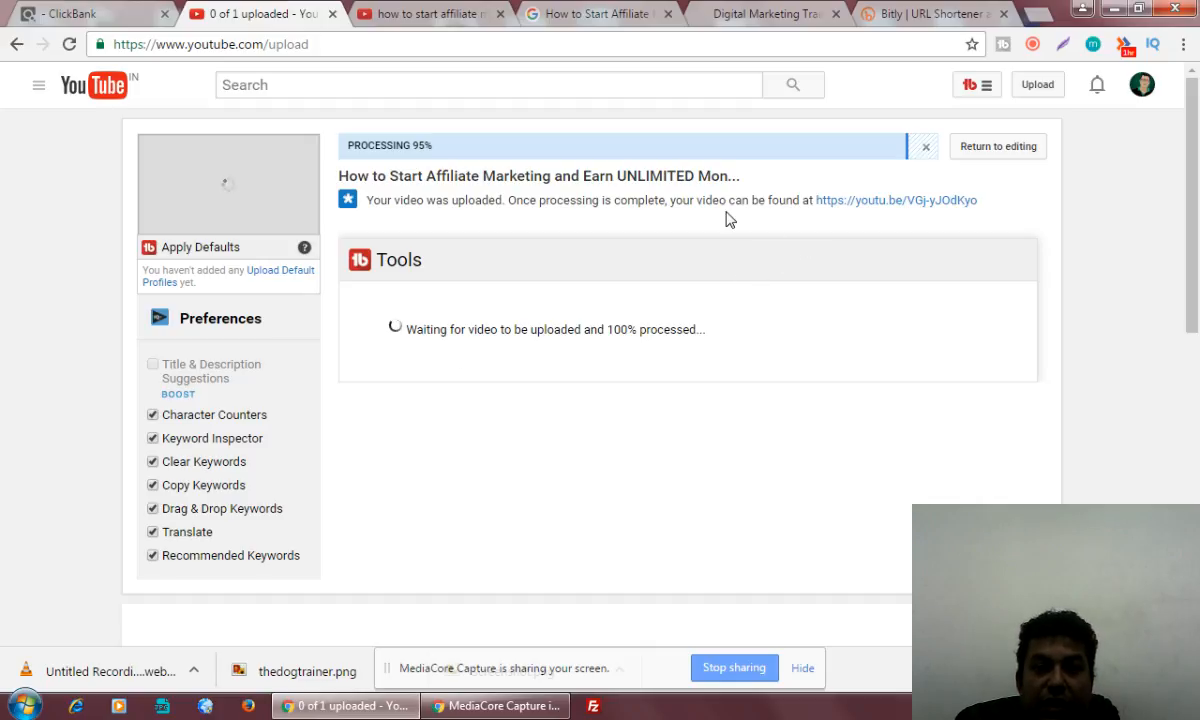
{"action": "left_click", "coordinate": [1033, 46]}
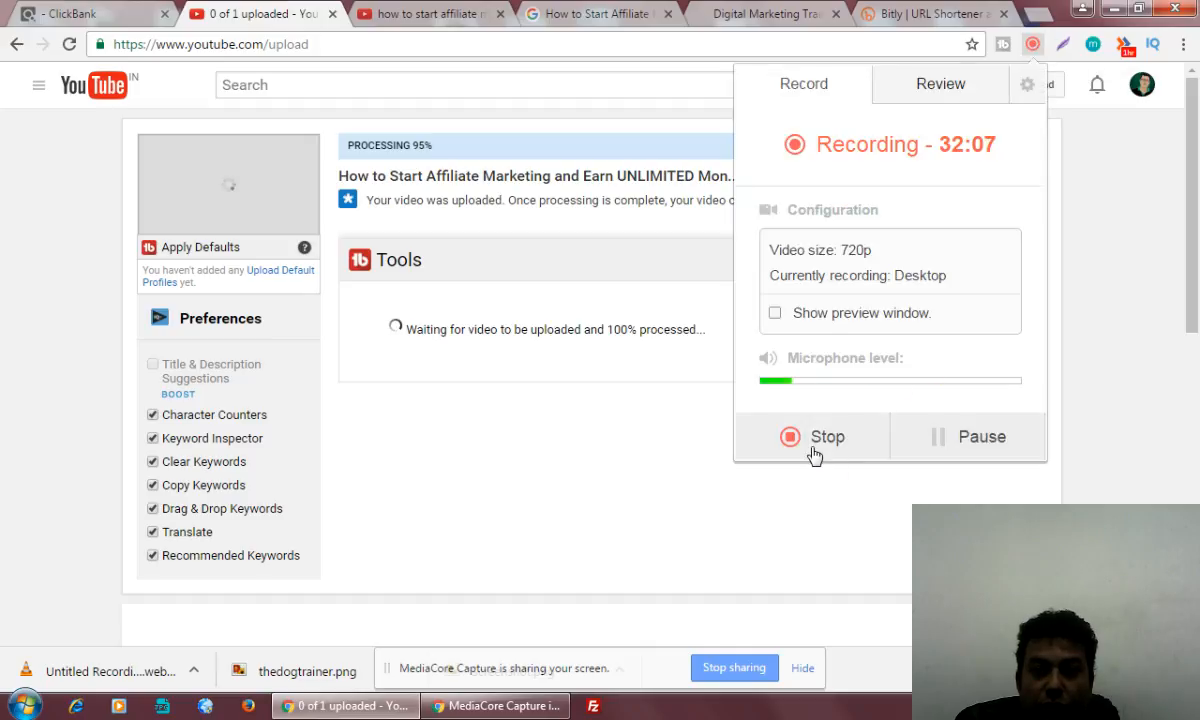